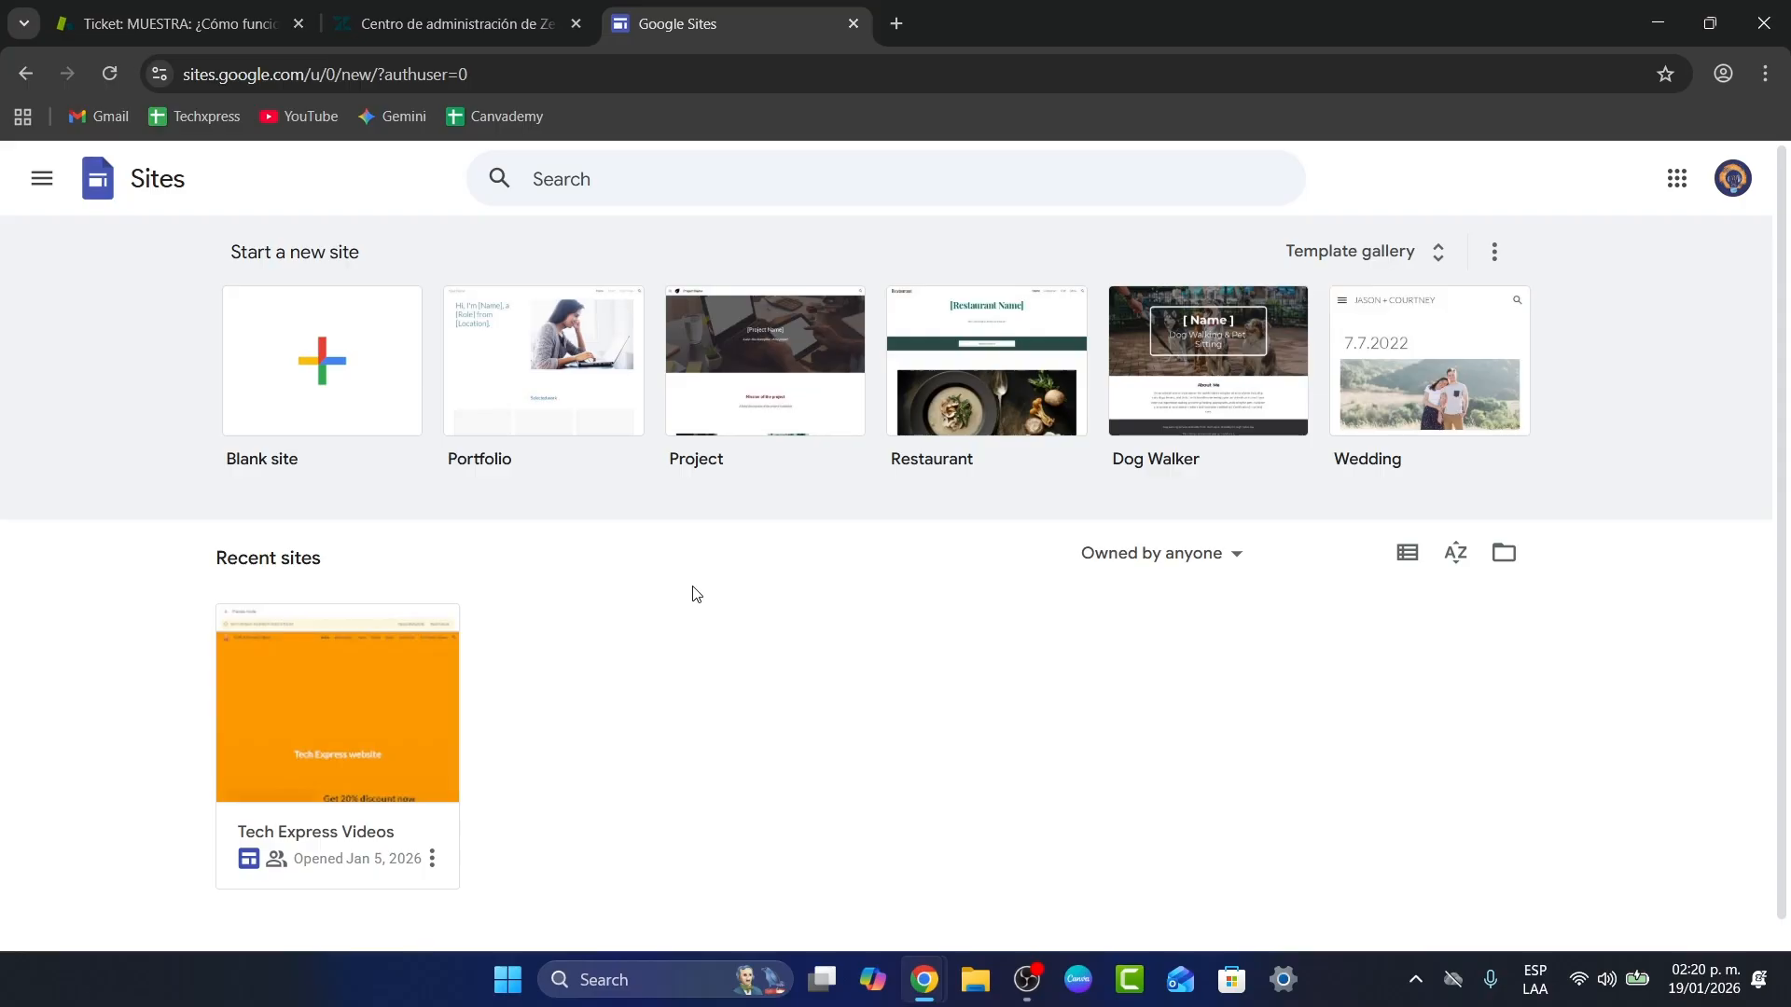
Step: Open the full template gallery and scroll down to the Education templates
click(1366, 251)
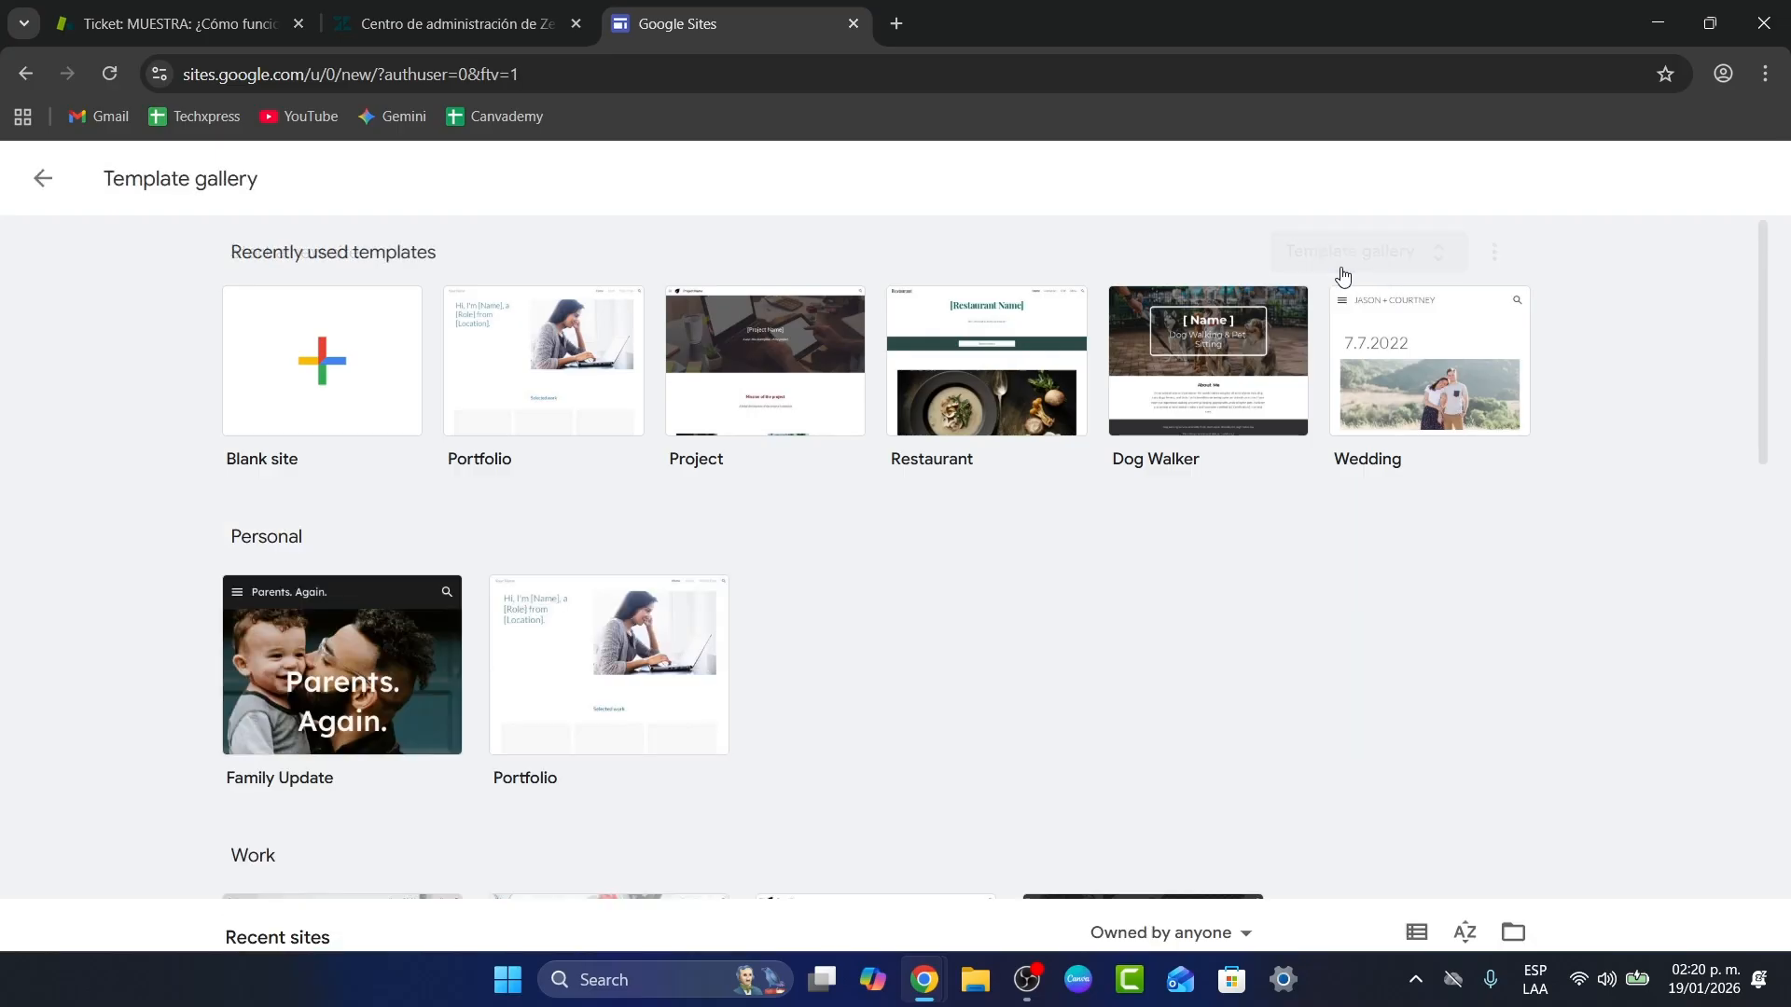
scroll(1271, 452, down, 1)
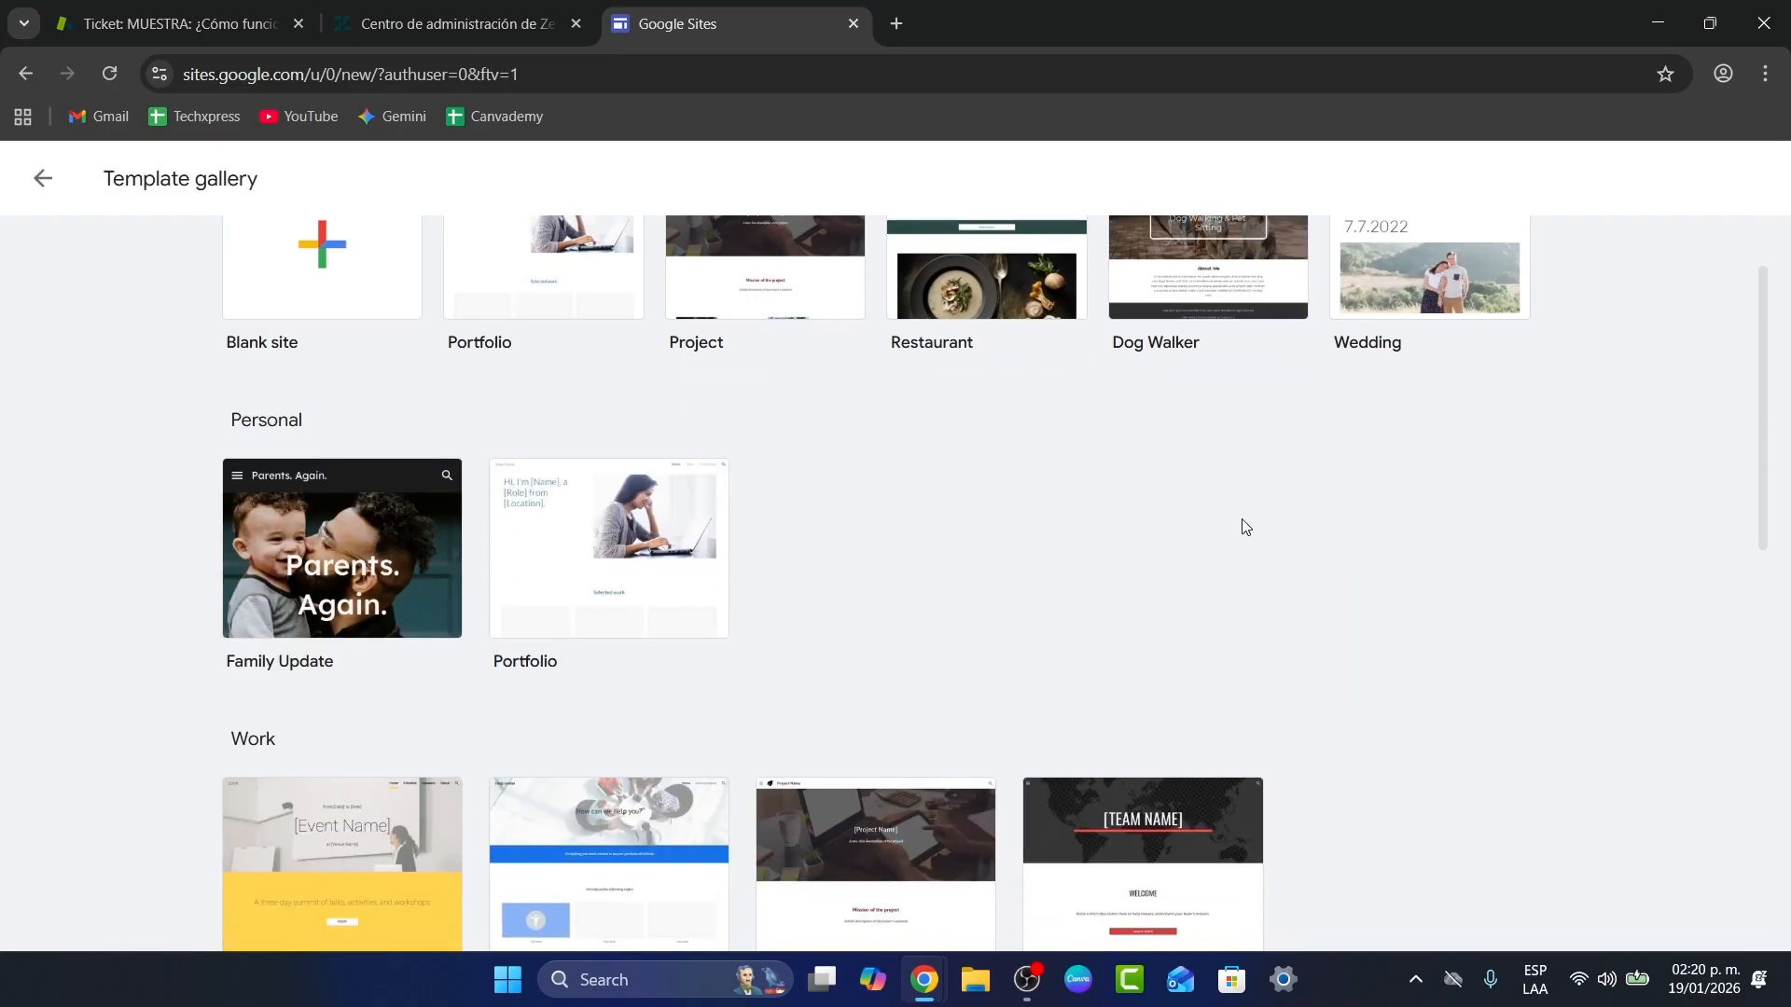
scroll(451, 794, down, 3)
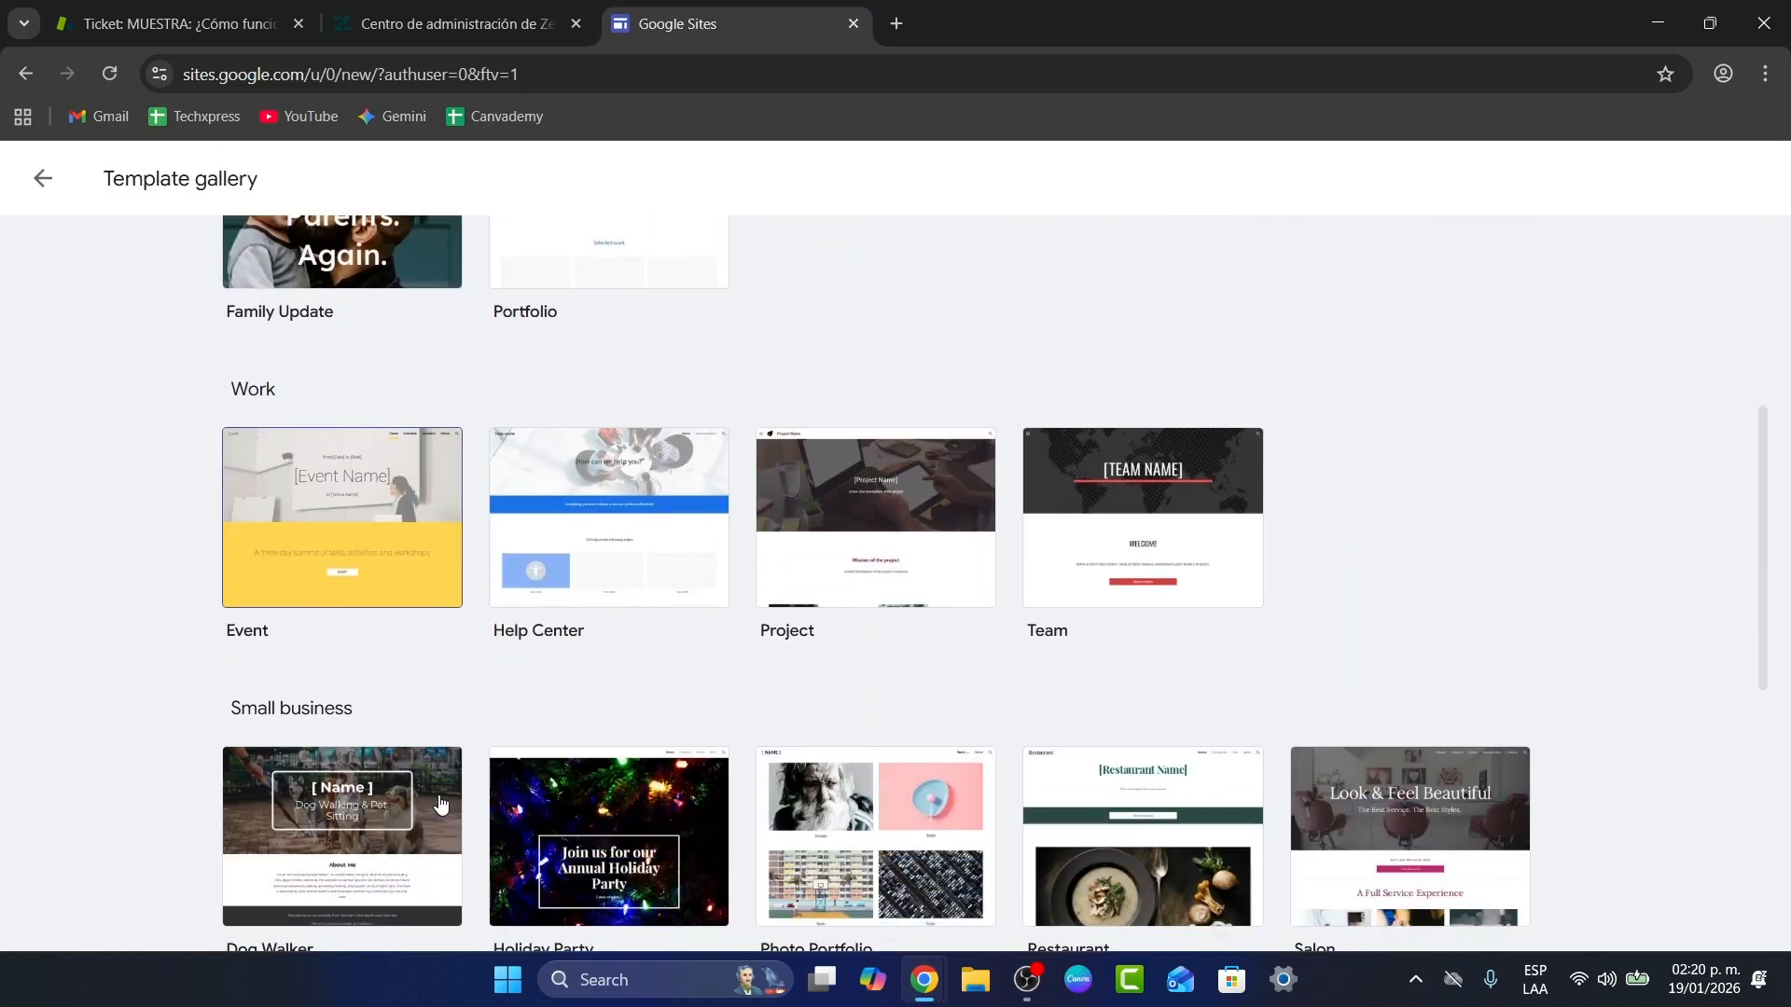
scroll(448, 794, down, 6)
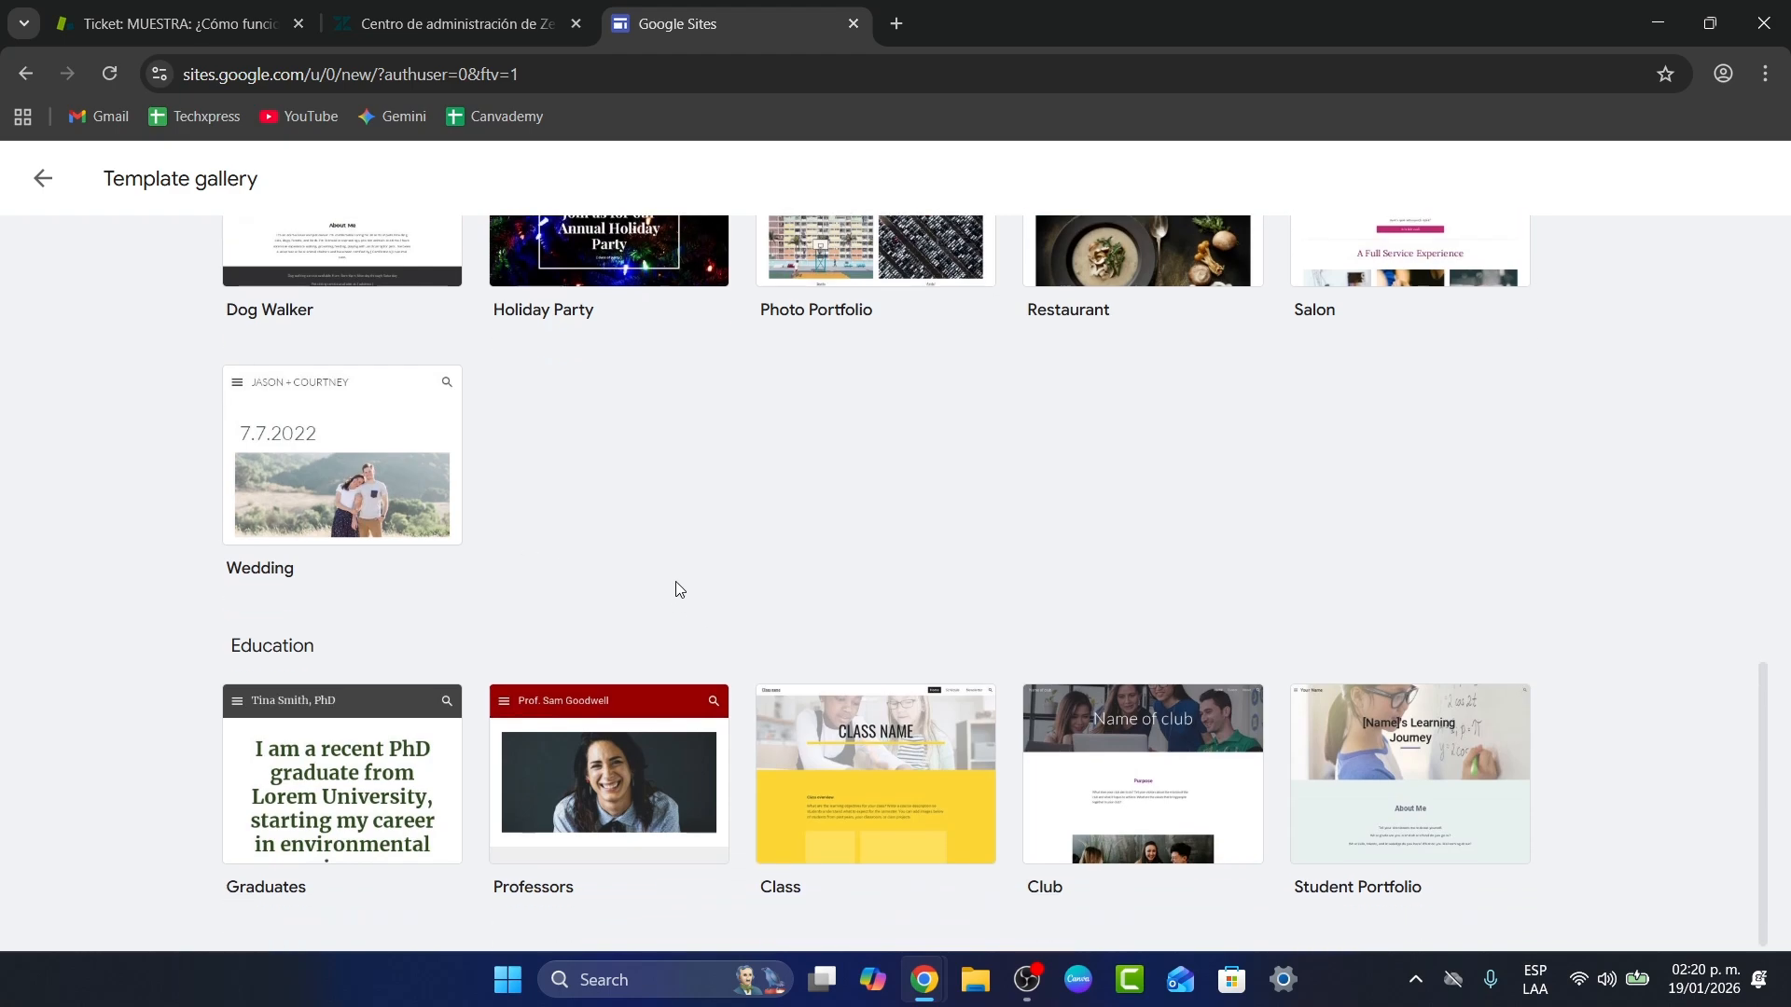
scroll(664, 560, up, 1)
scroll(668, 558, down, 1)
Step: Create a site from the Student Portfolio template and review its home page sections
click(1434, 804)
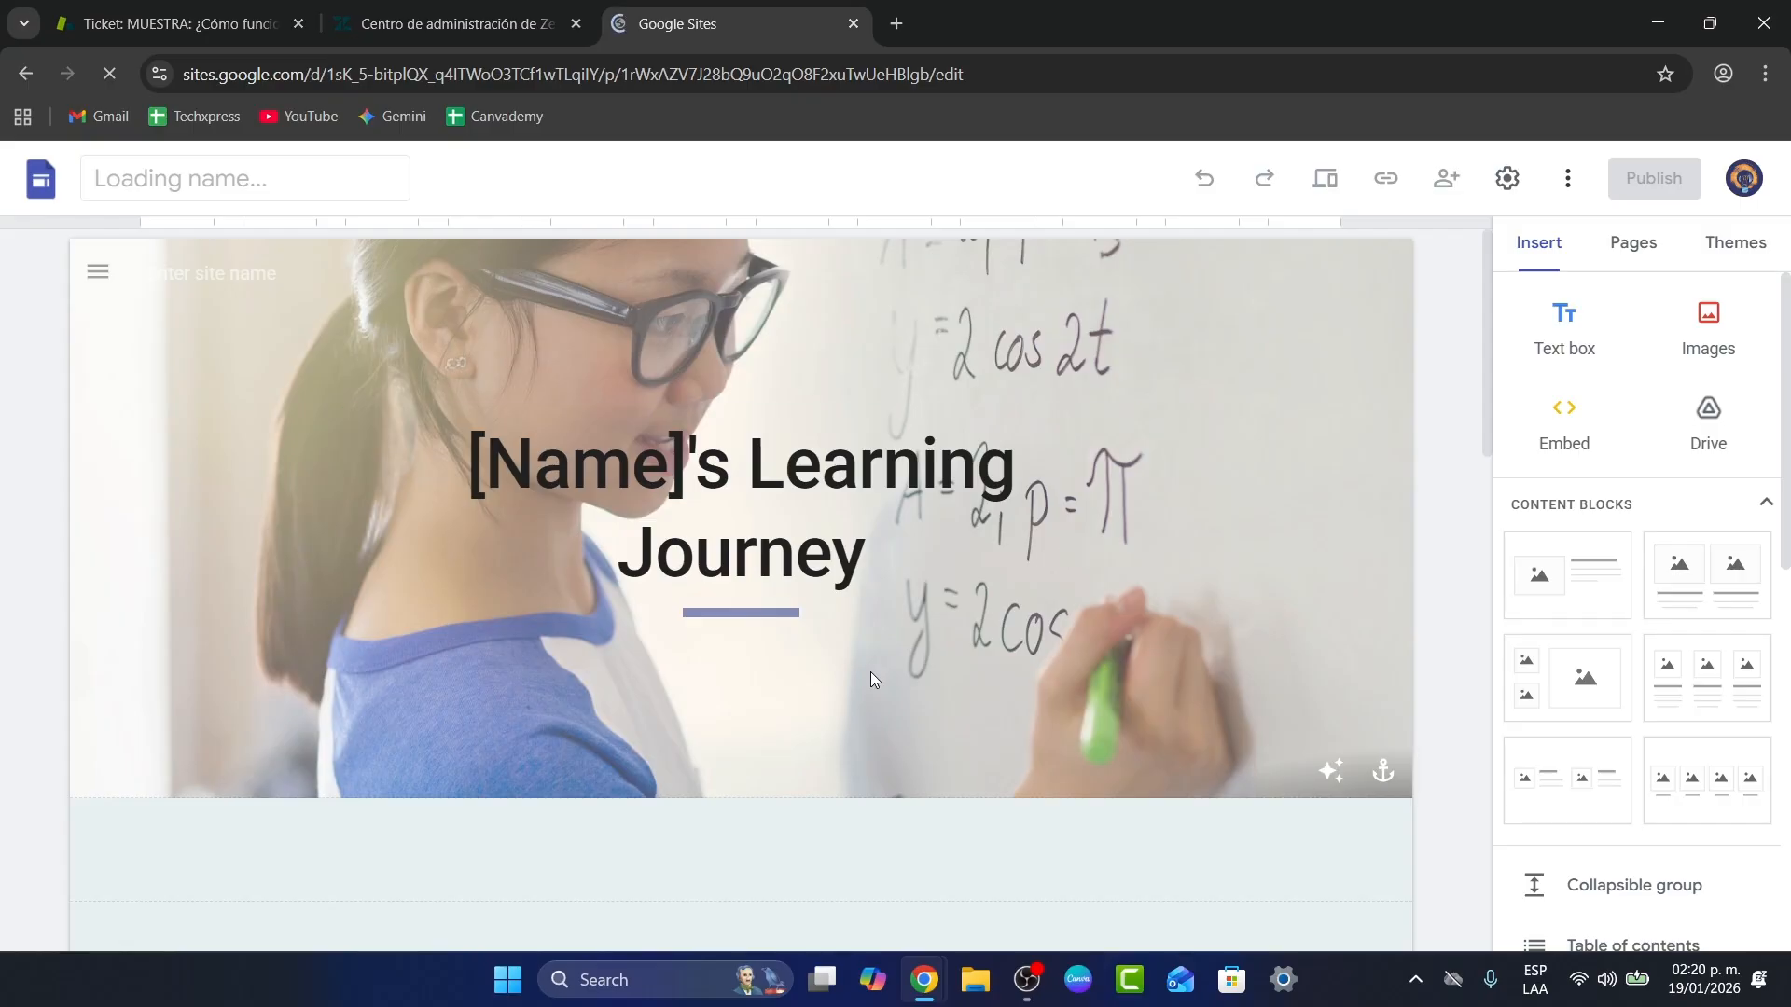
click(657, 614)
scroll(1037, 774, down, 3)
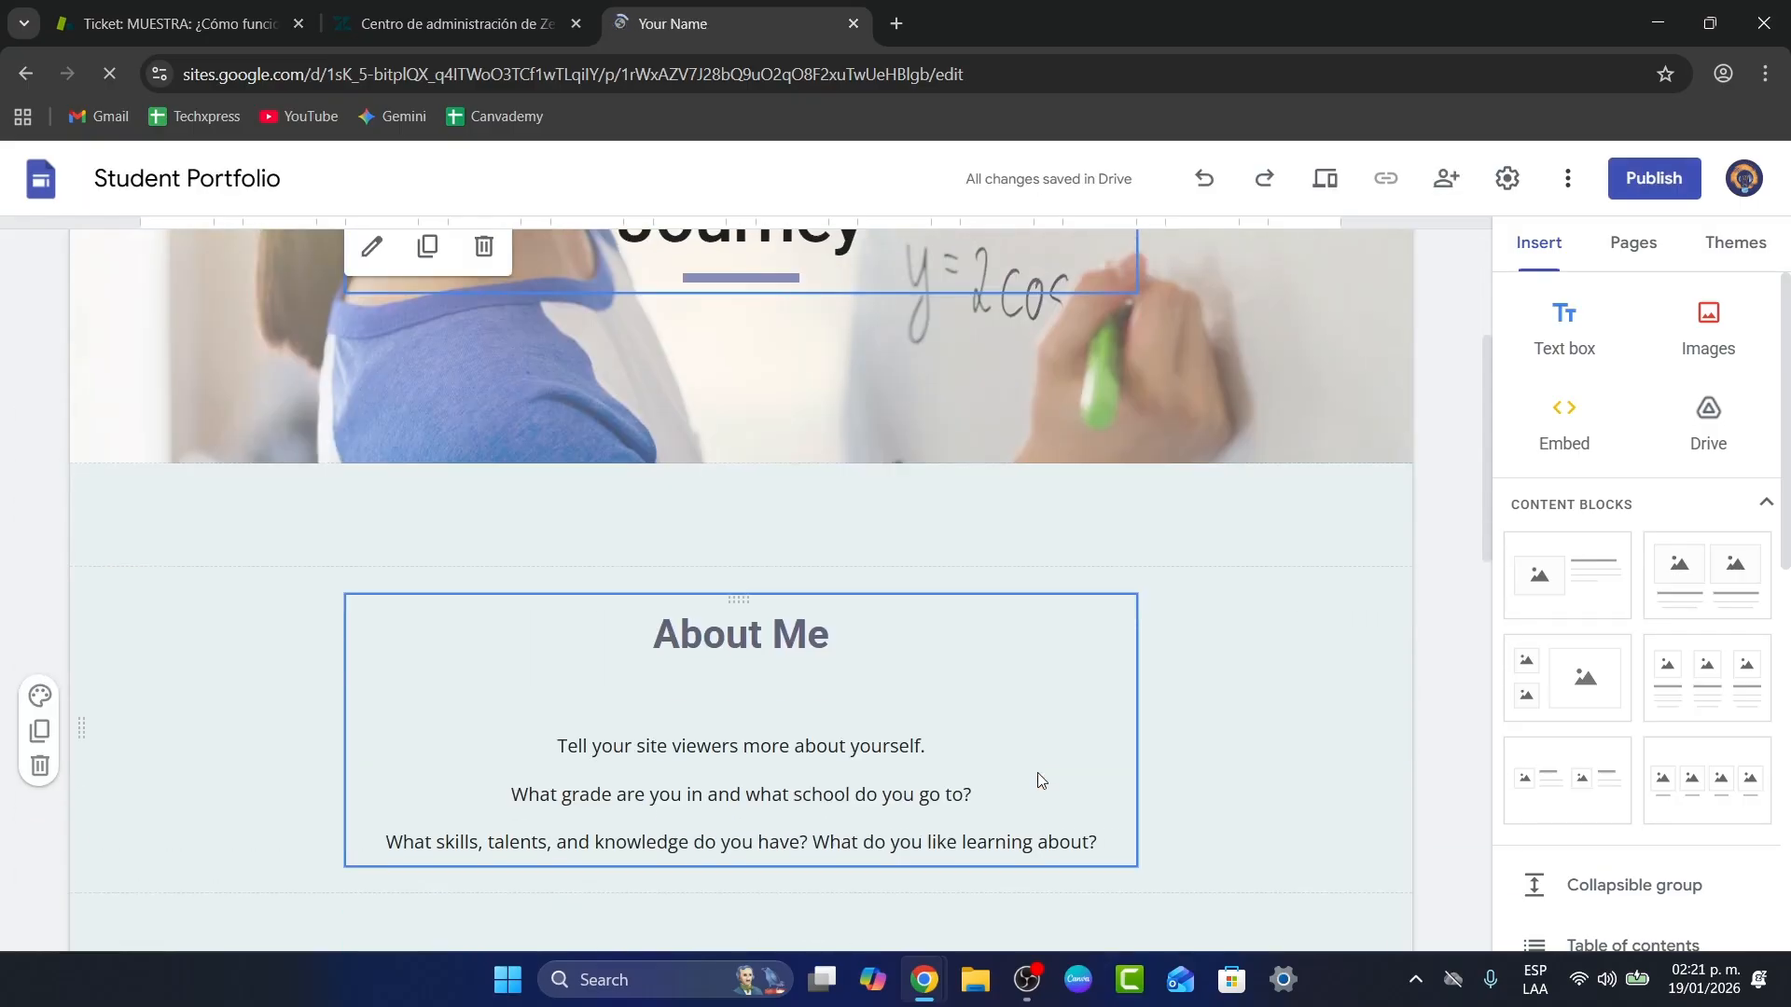
scroll(1037, 775, up, 3)
scroll(1052, 803, down, 4)
scroll(1052, 808, down, 10)
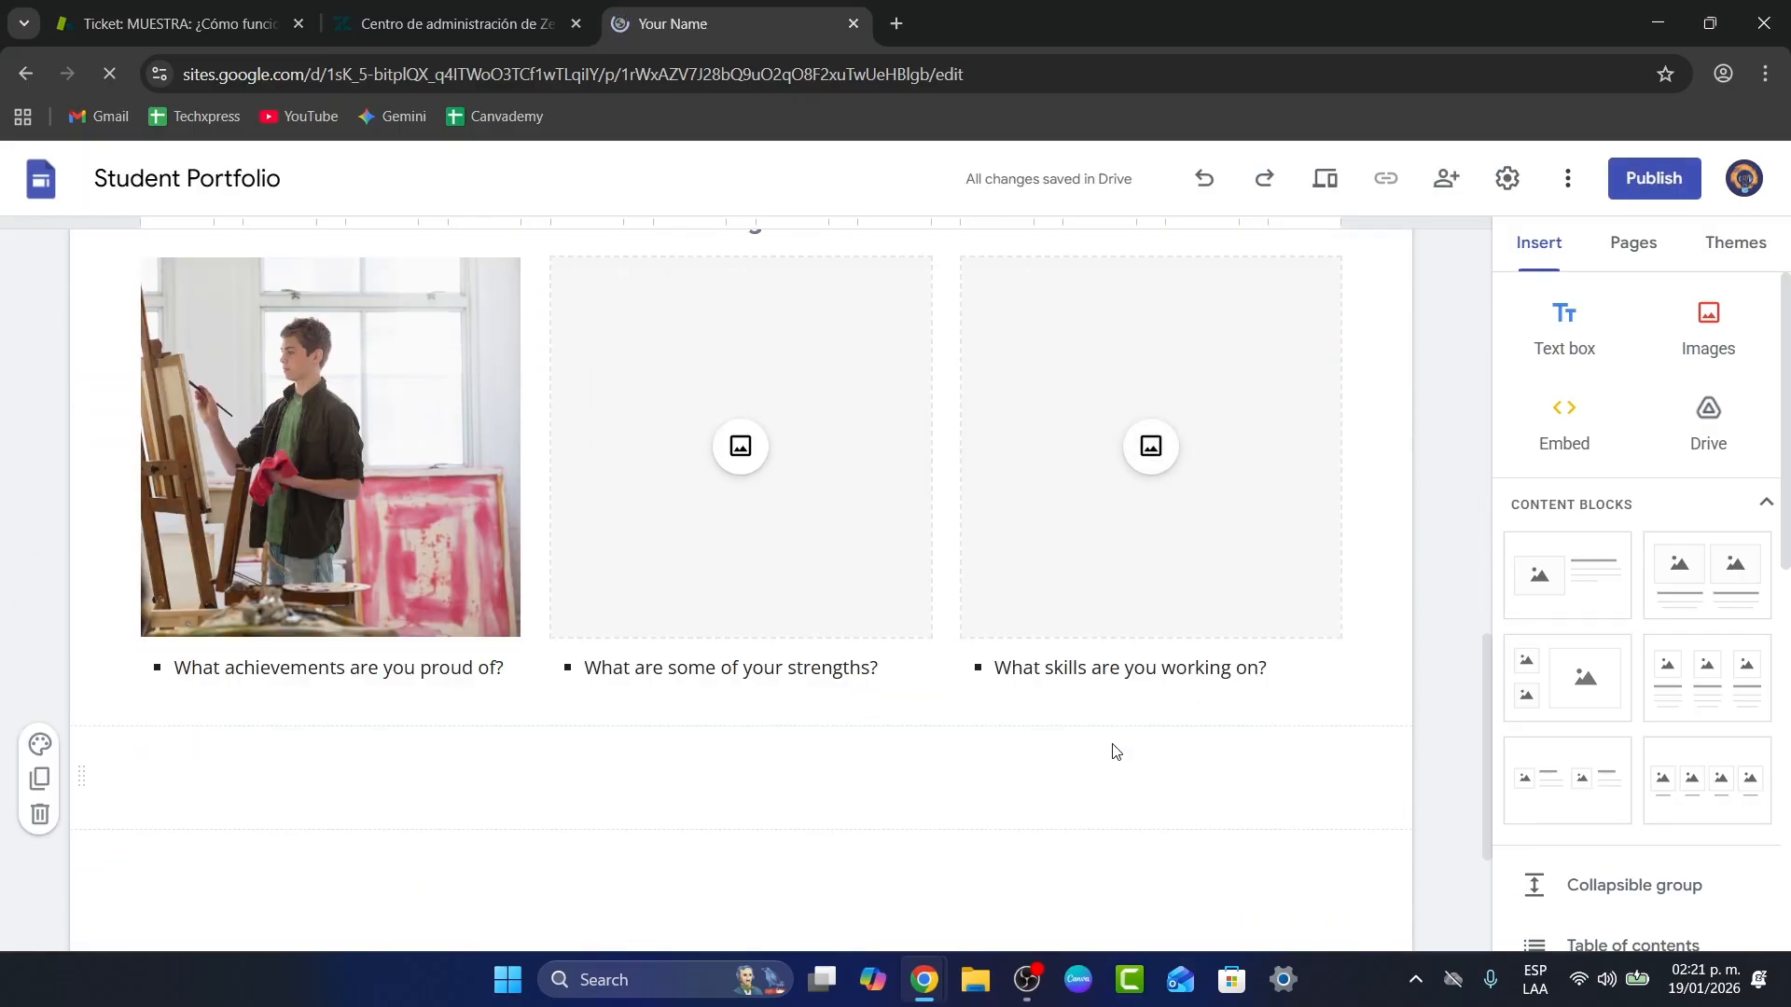
scroll(1145, 754, up, 14)
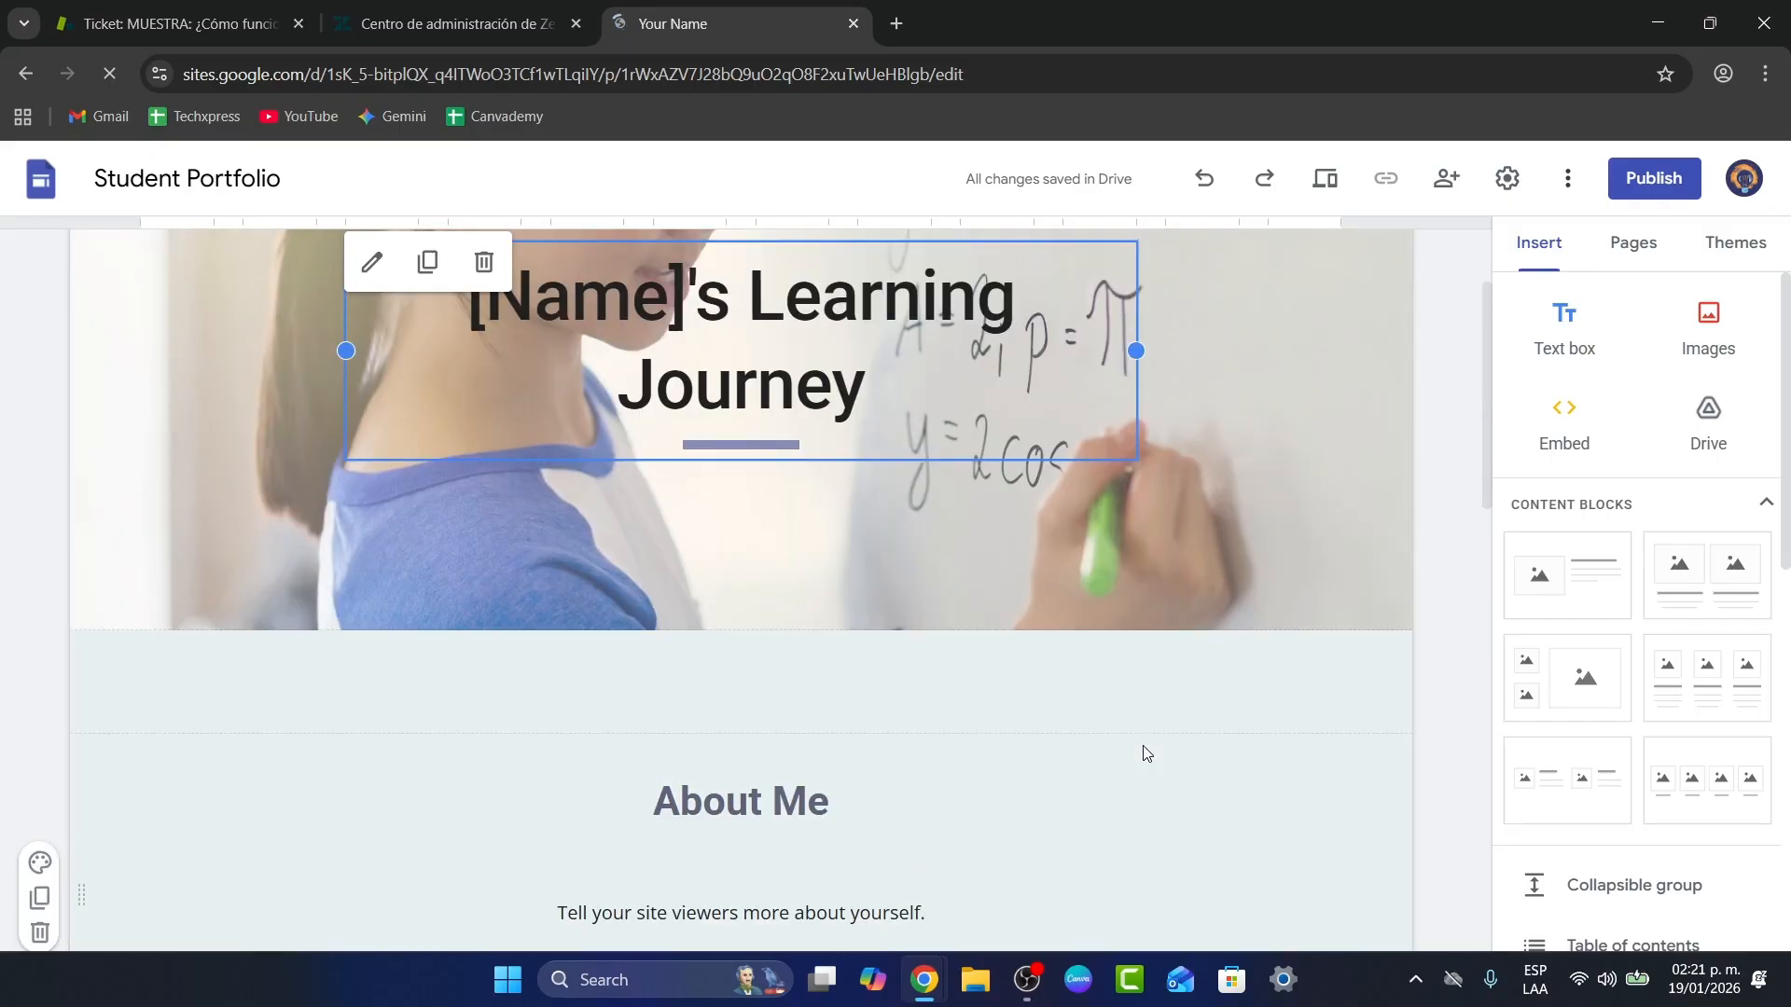
Step: Visit the Classes, Math, Art and Activities pages in the page list
click(1634, 264)
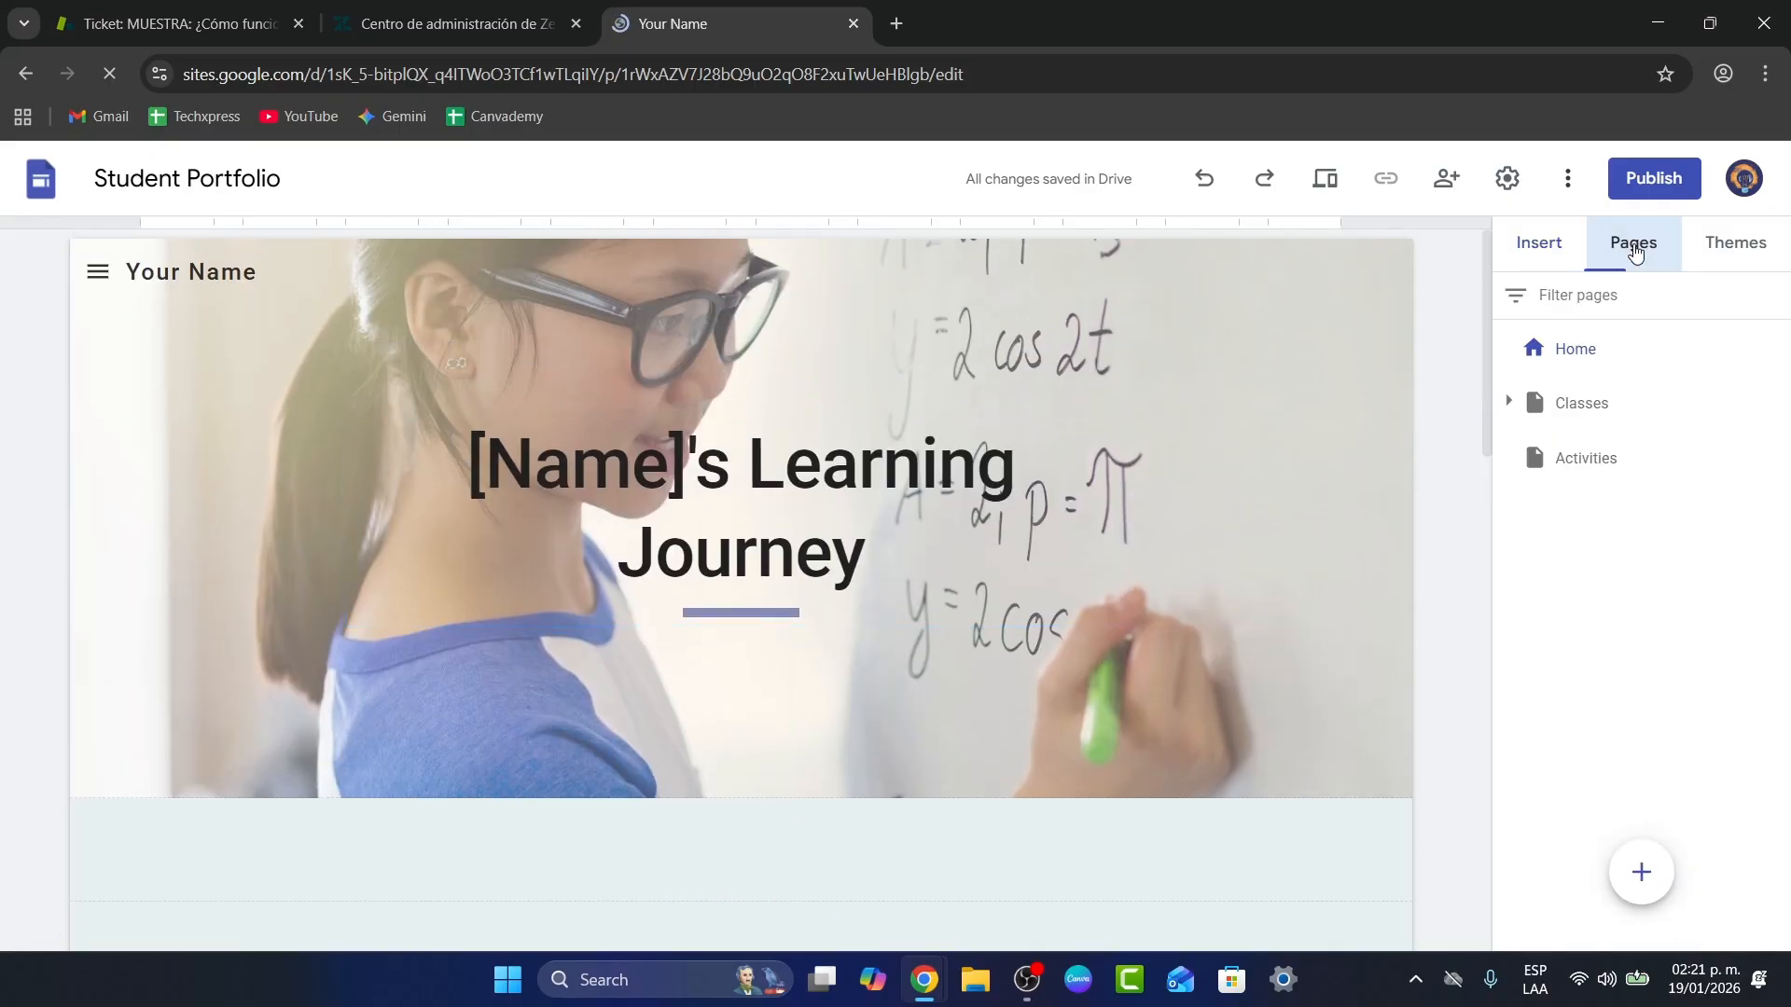
click(1578, 405)
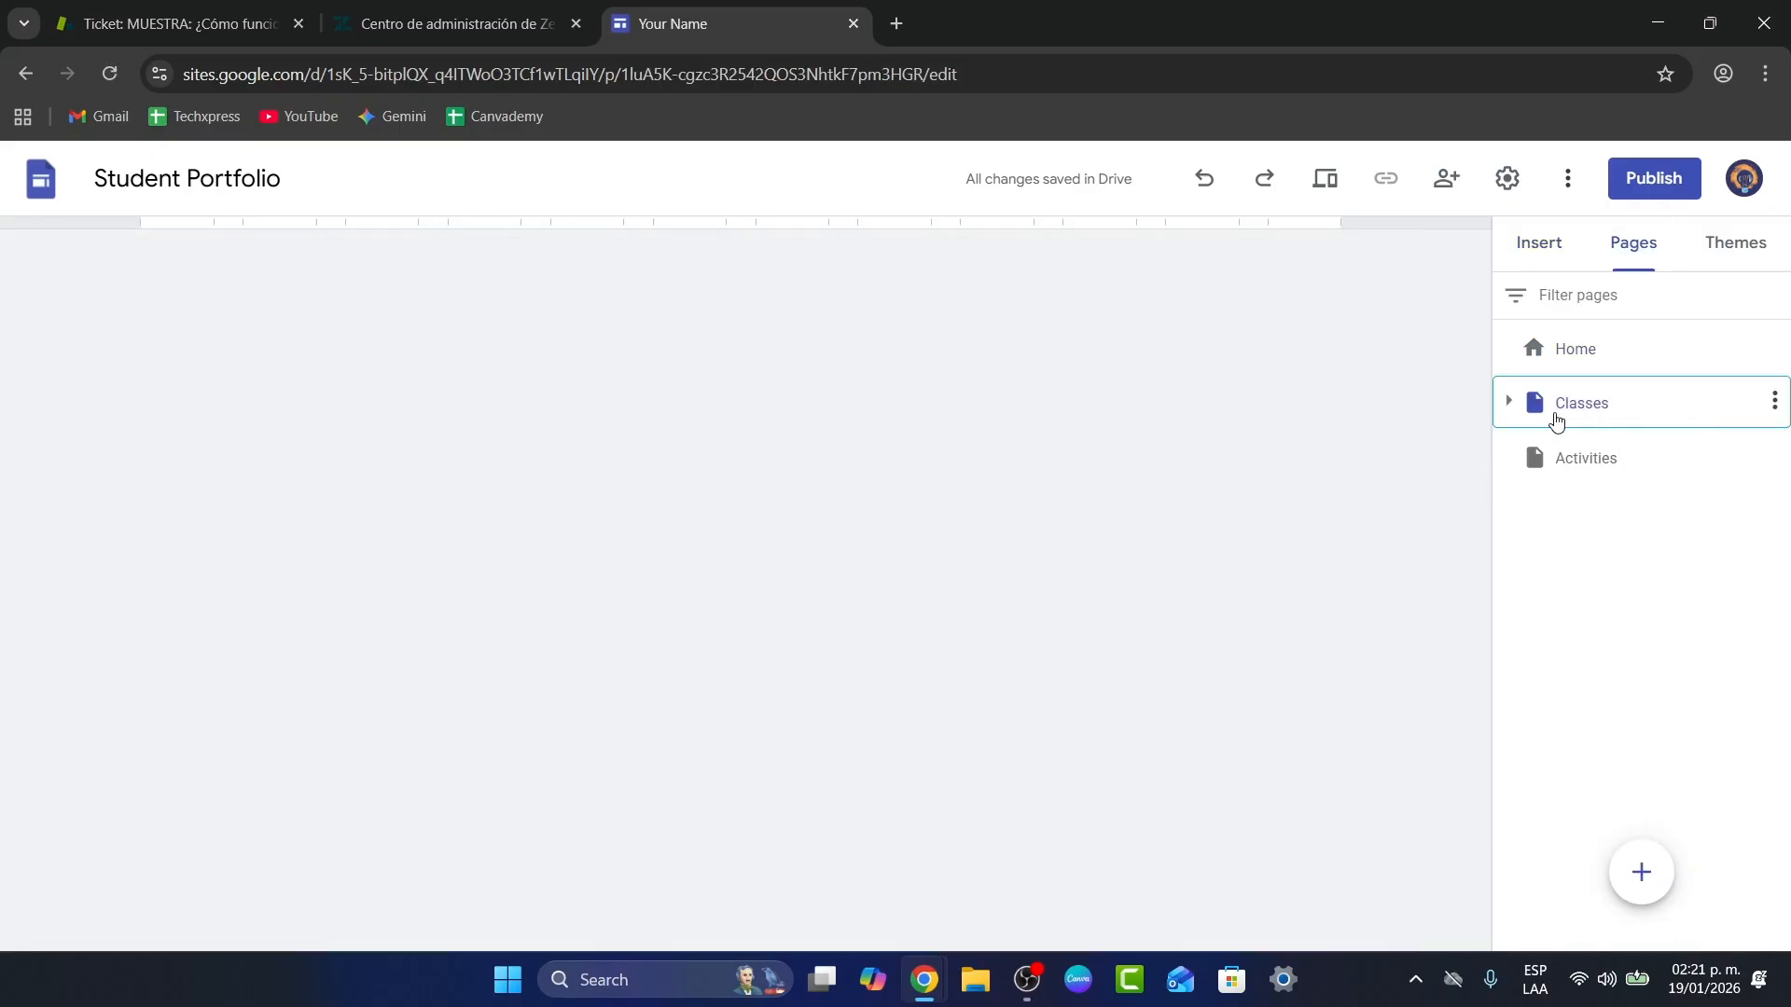
click(1510, 409)
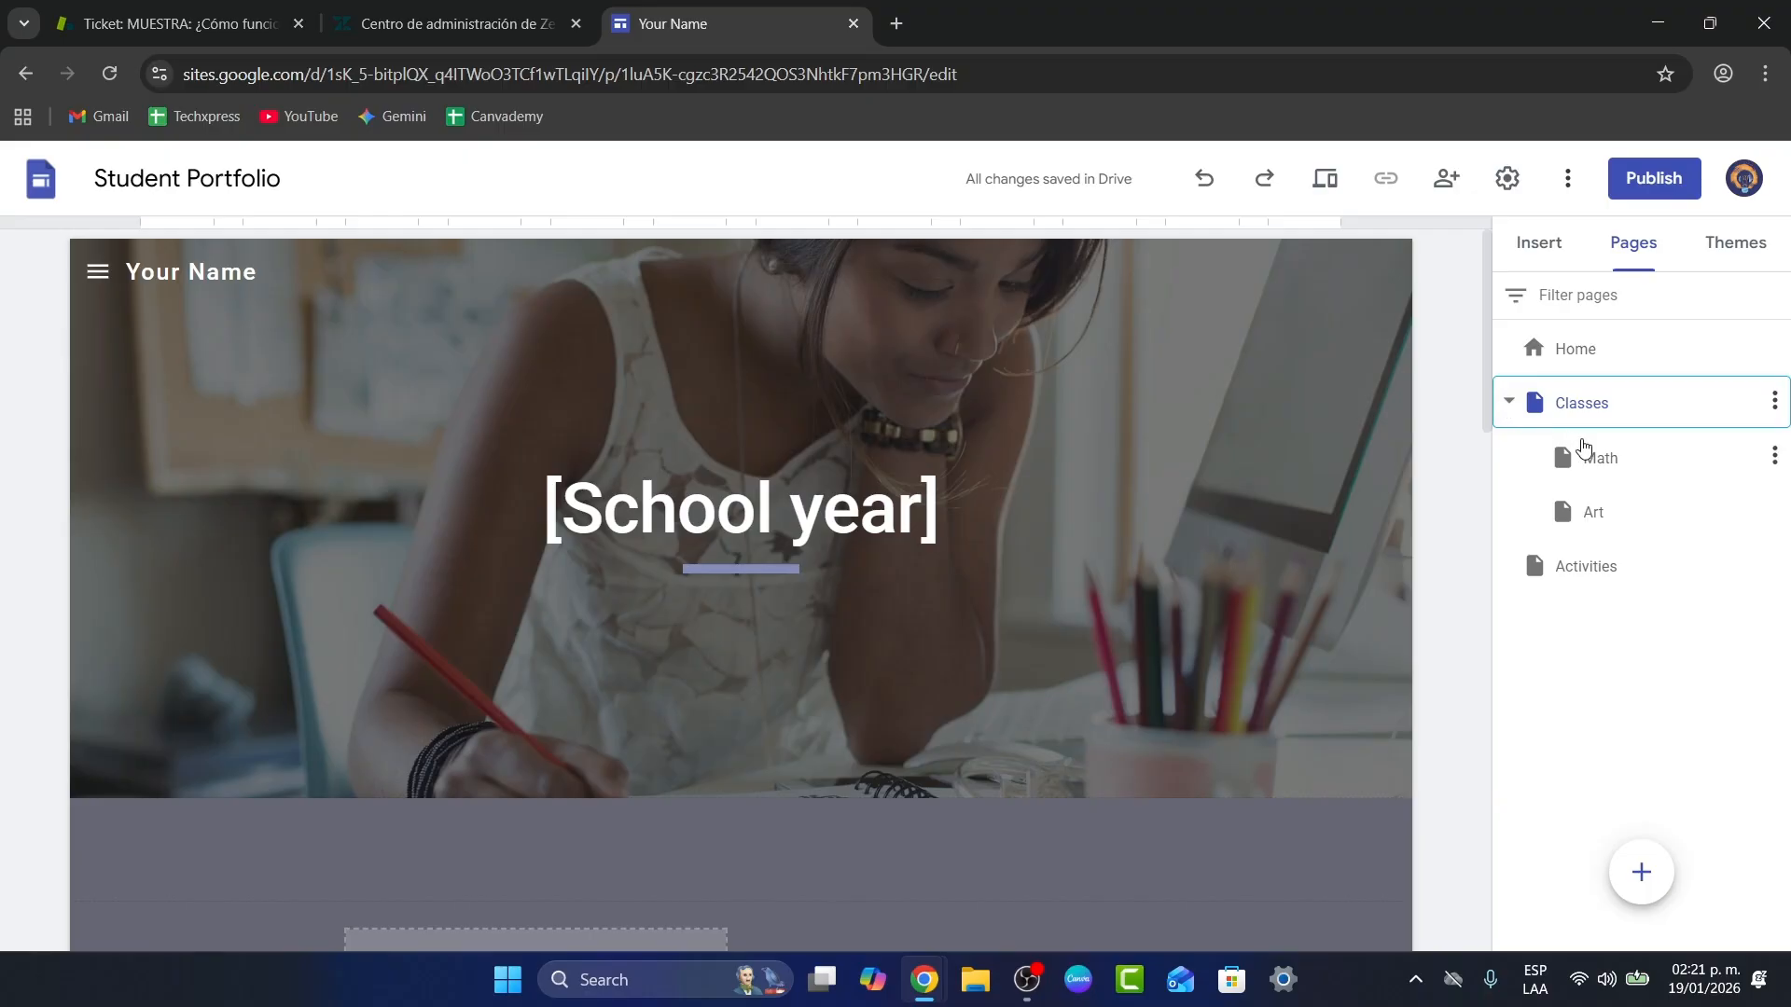
click(1618, 461)
click(1623, 511)
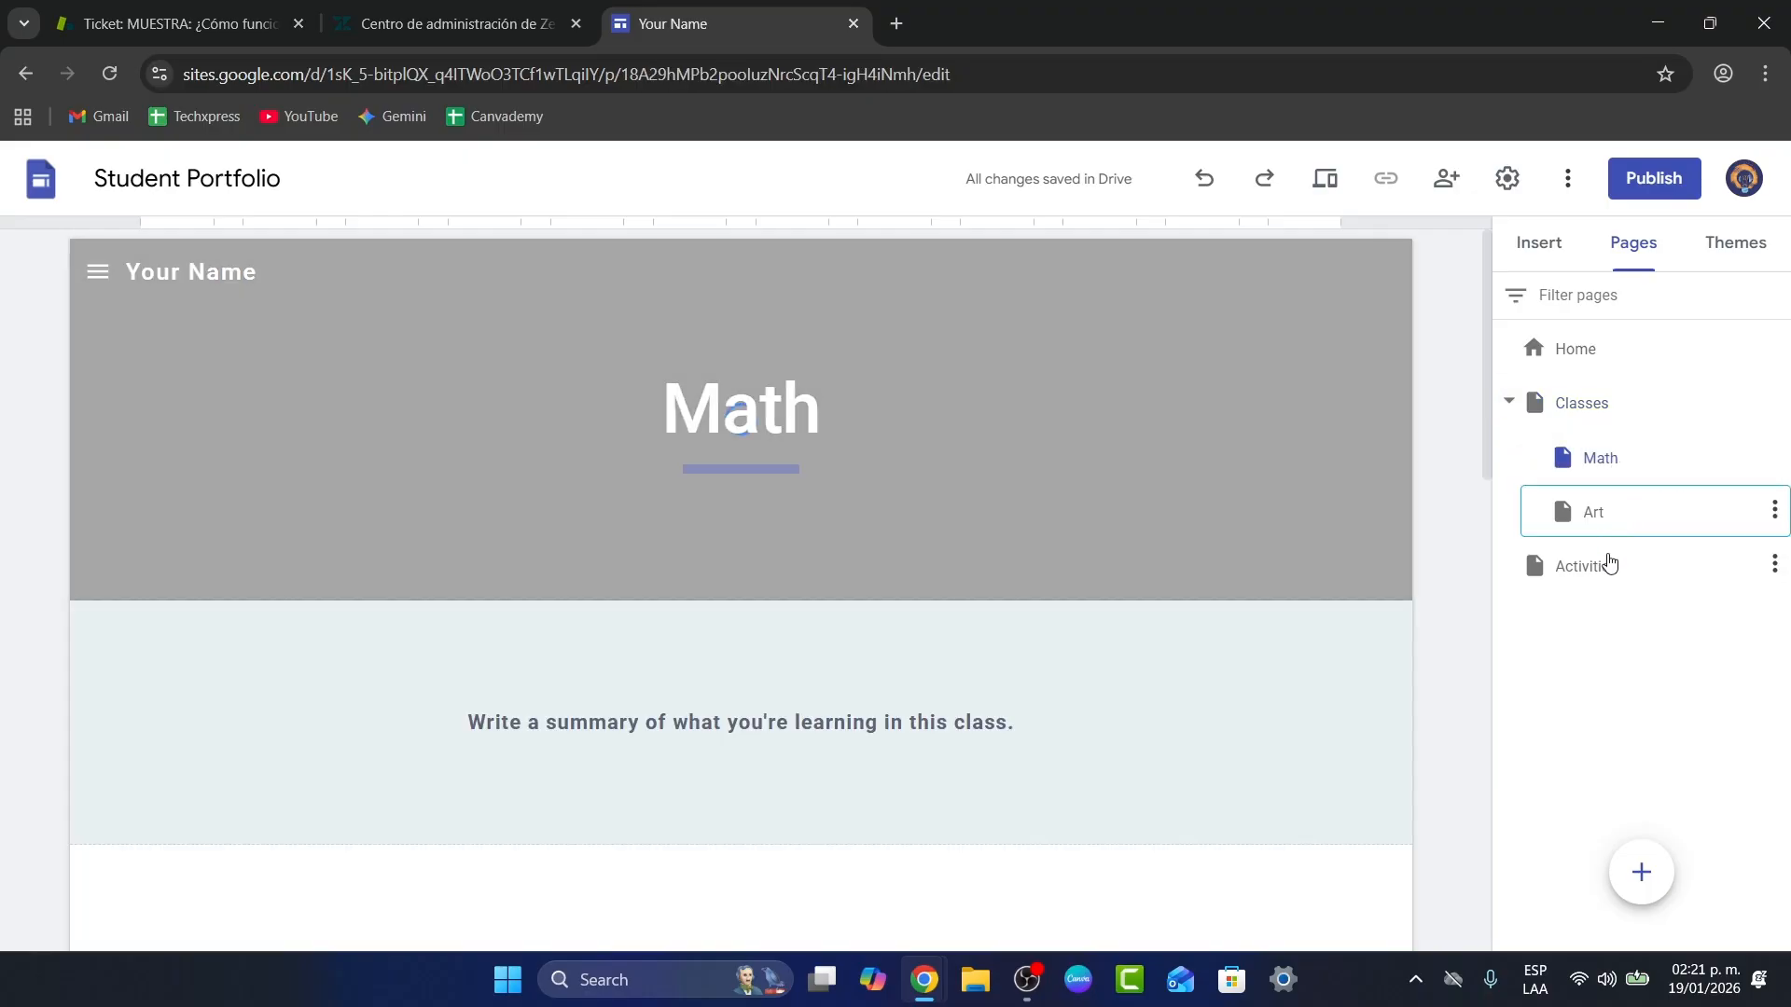
click(1605, 569)
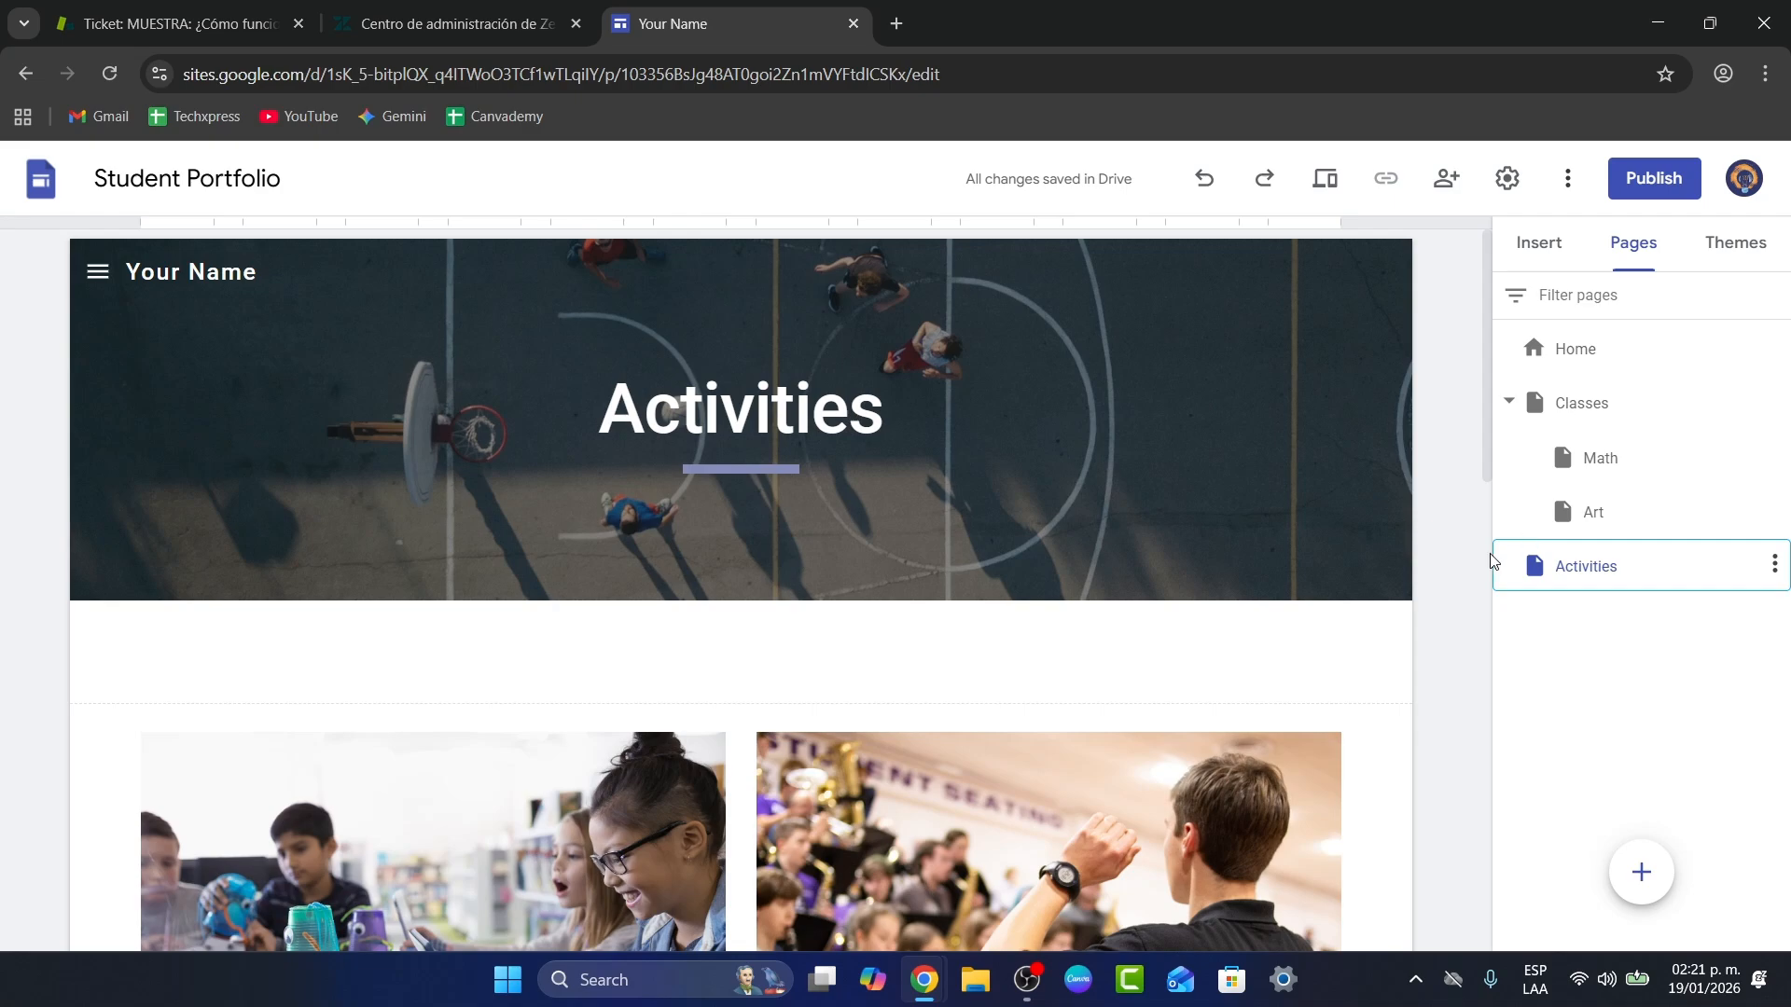
Step: Show the available site themes, such as Simple and Aristotle, beside the Activities page
click(1539, 244)
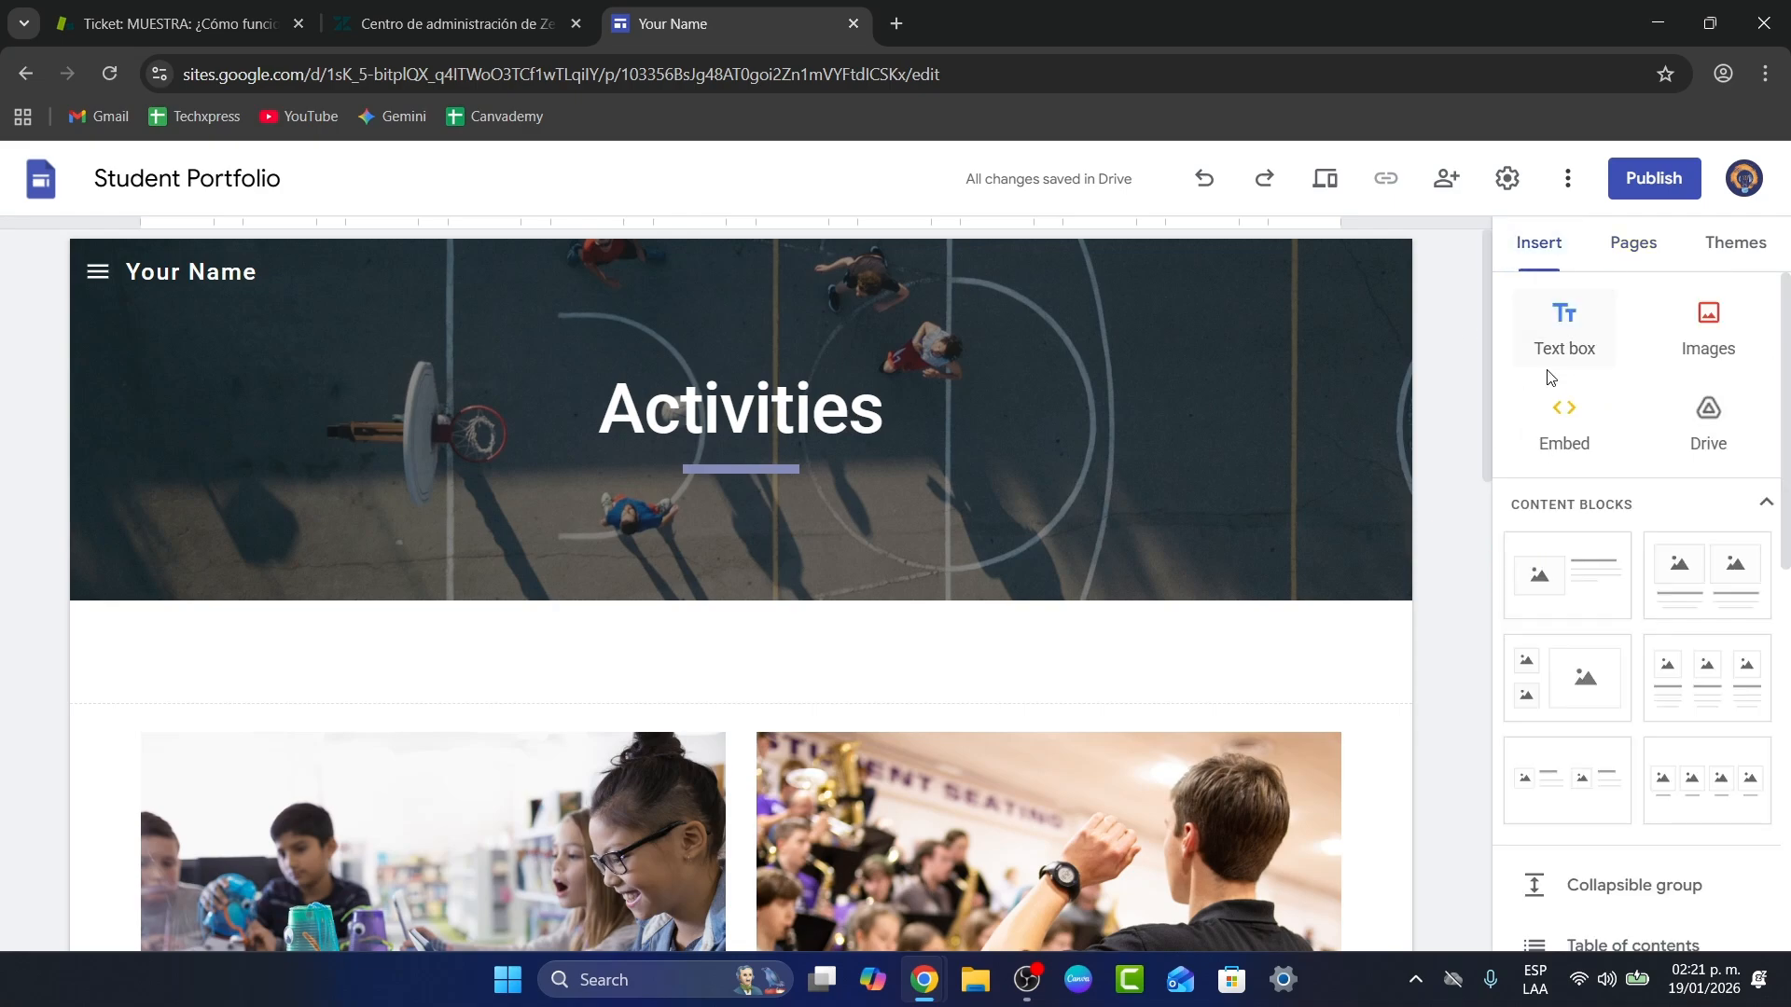
click(1307, 462)
click(1706, 250)
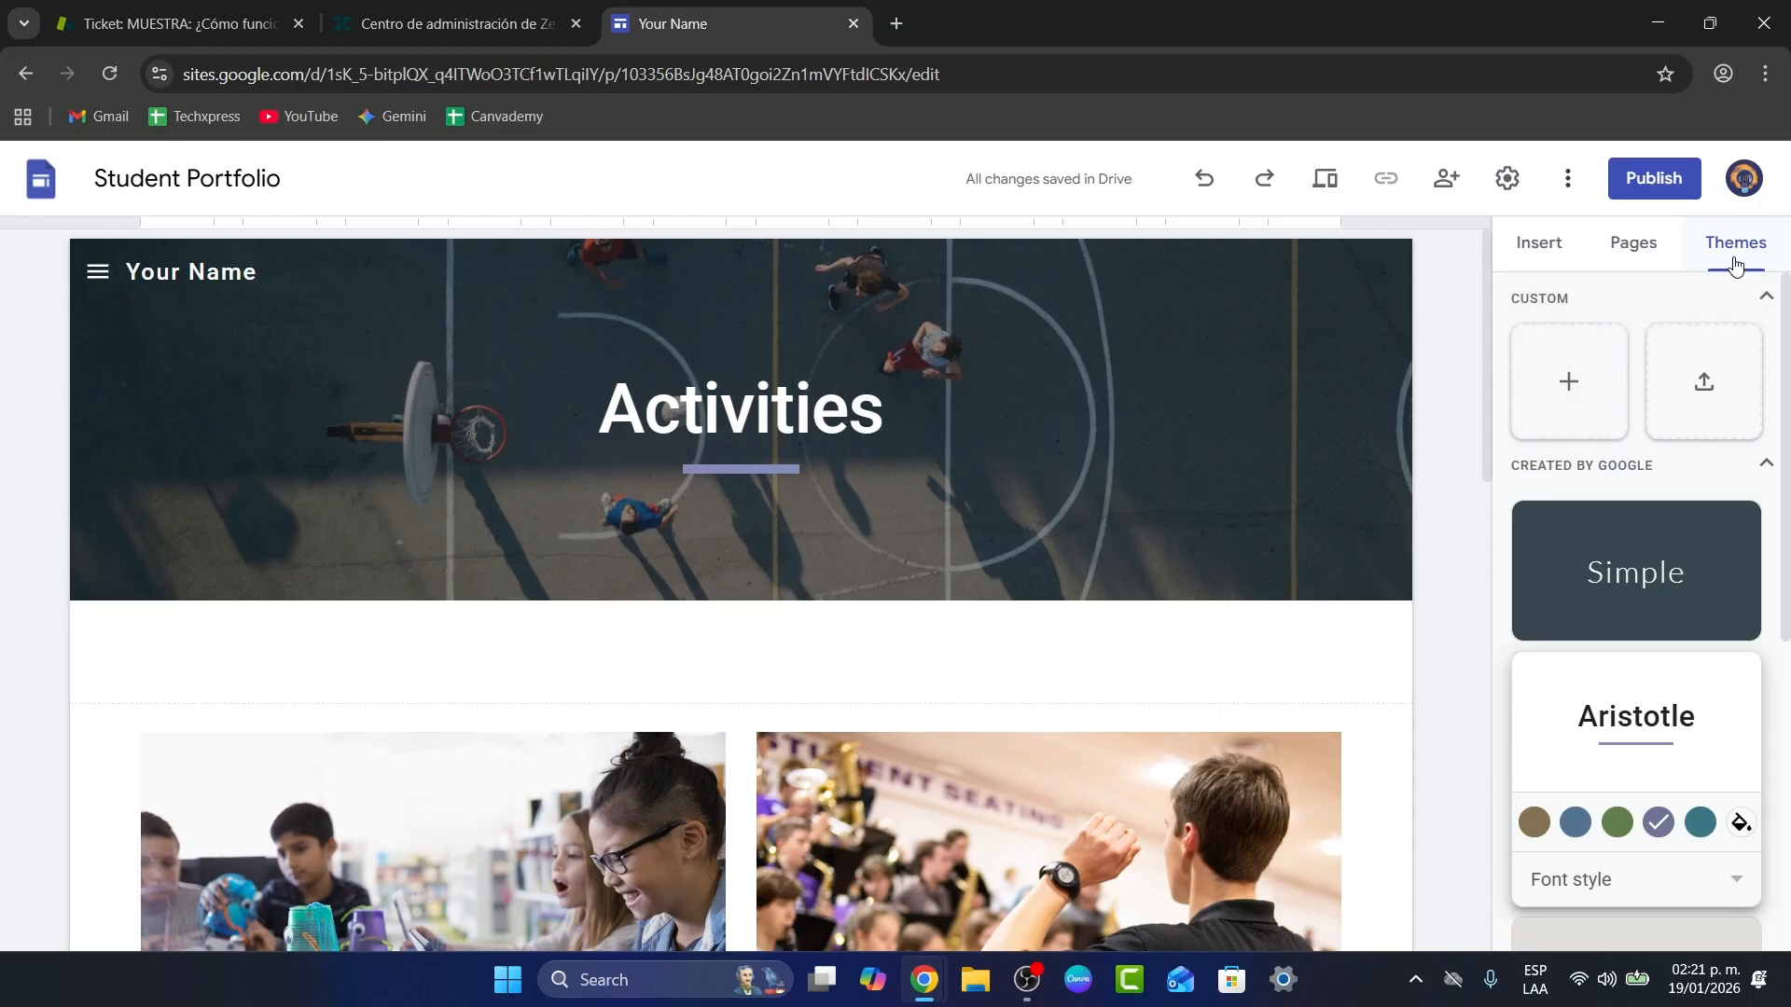
Step: Create a custom theme named Tech Express using the tech xpress logo from Downloads
click(1571, 360)
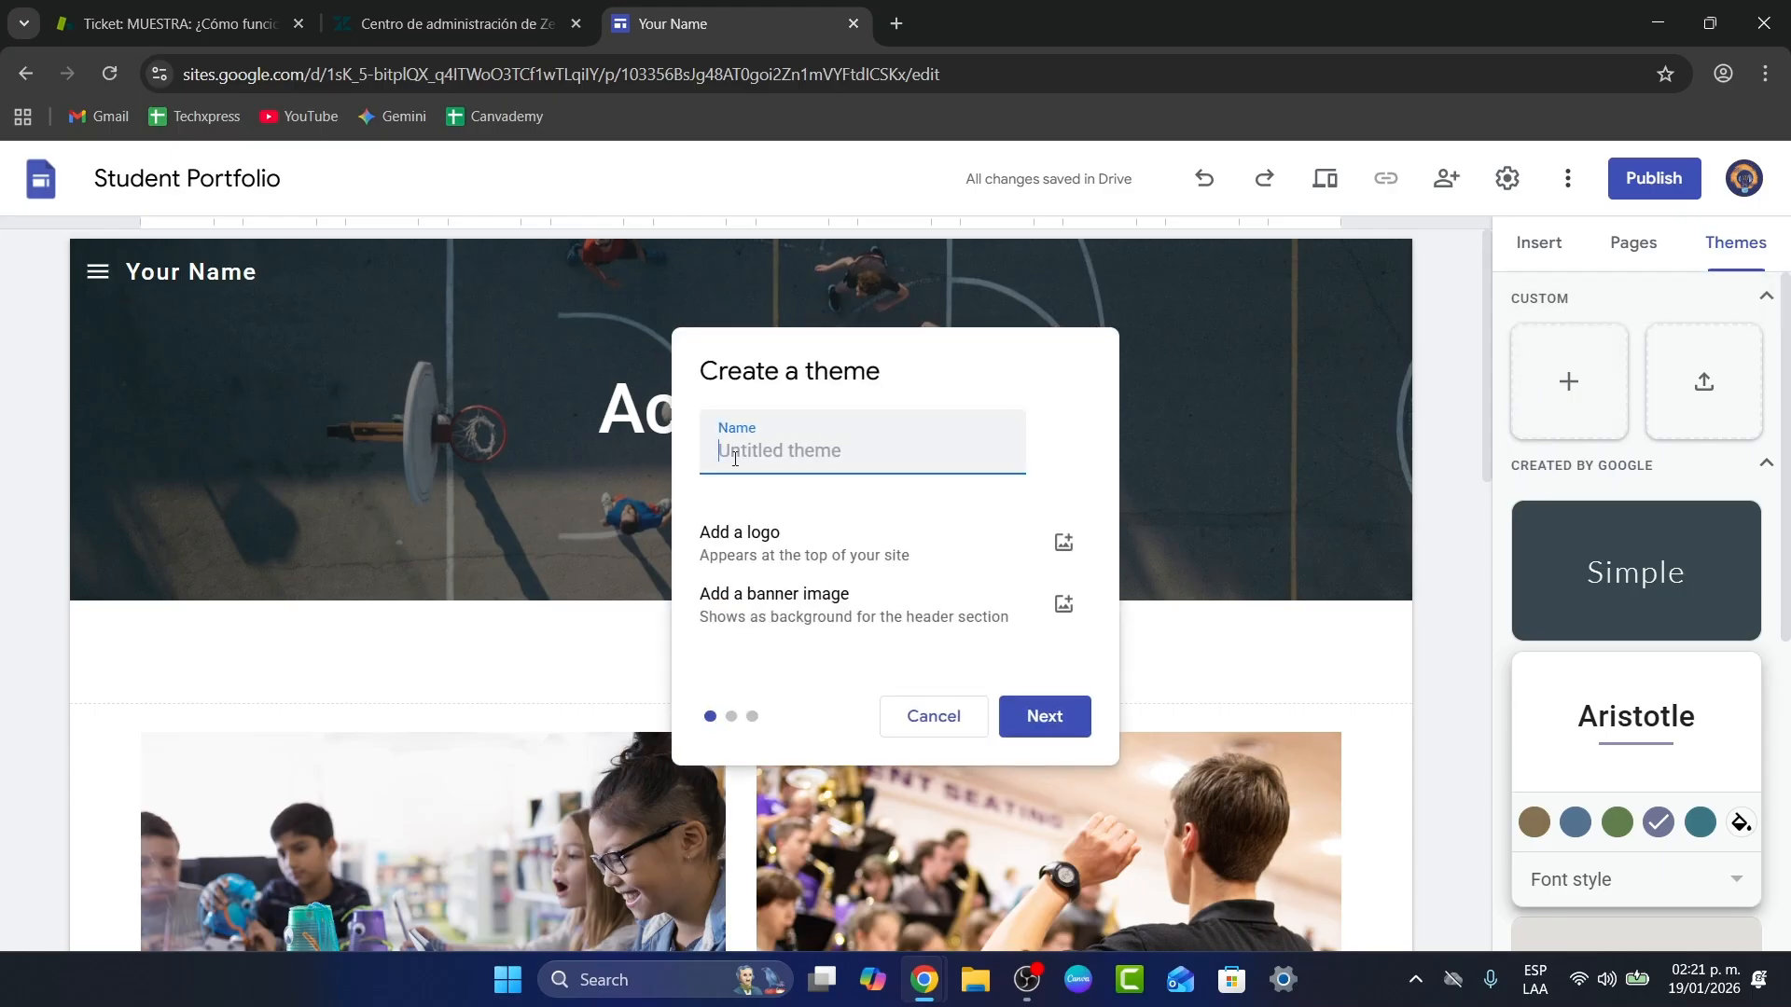
text(Tech Express)
click(1063, 542)
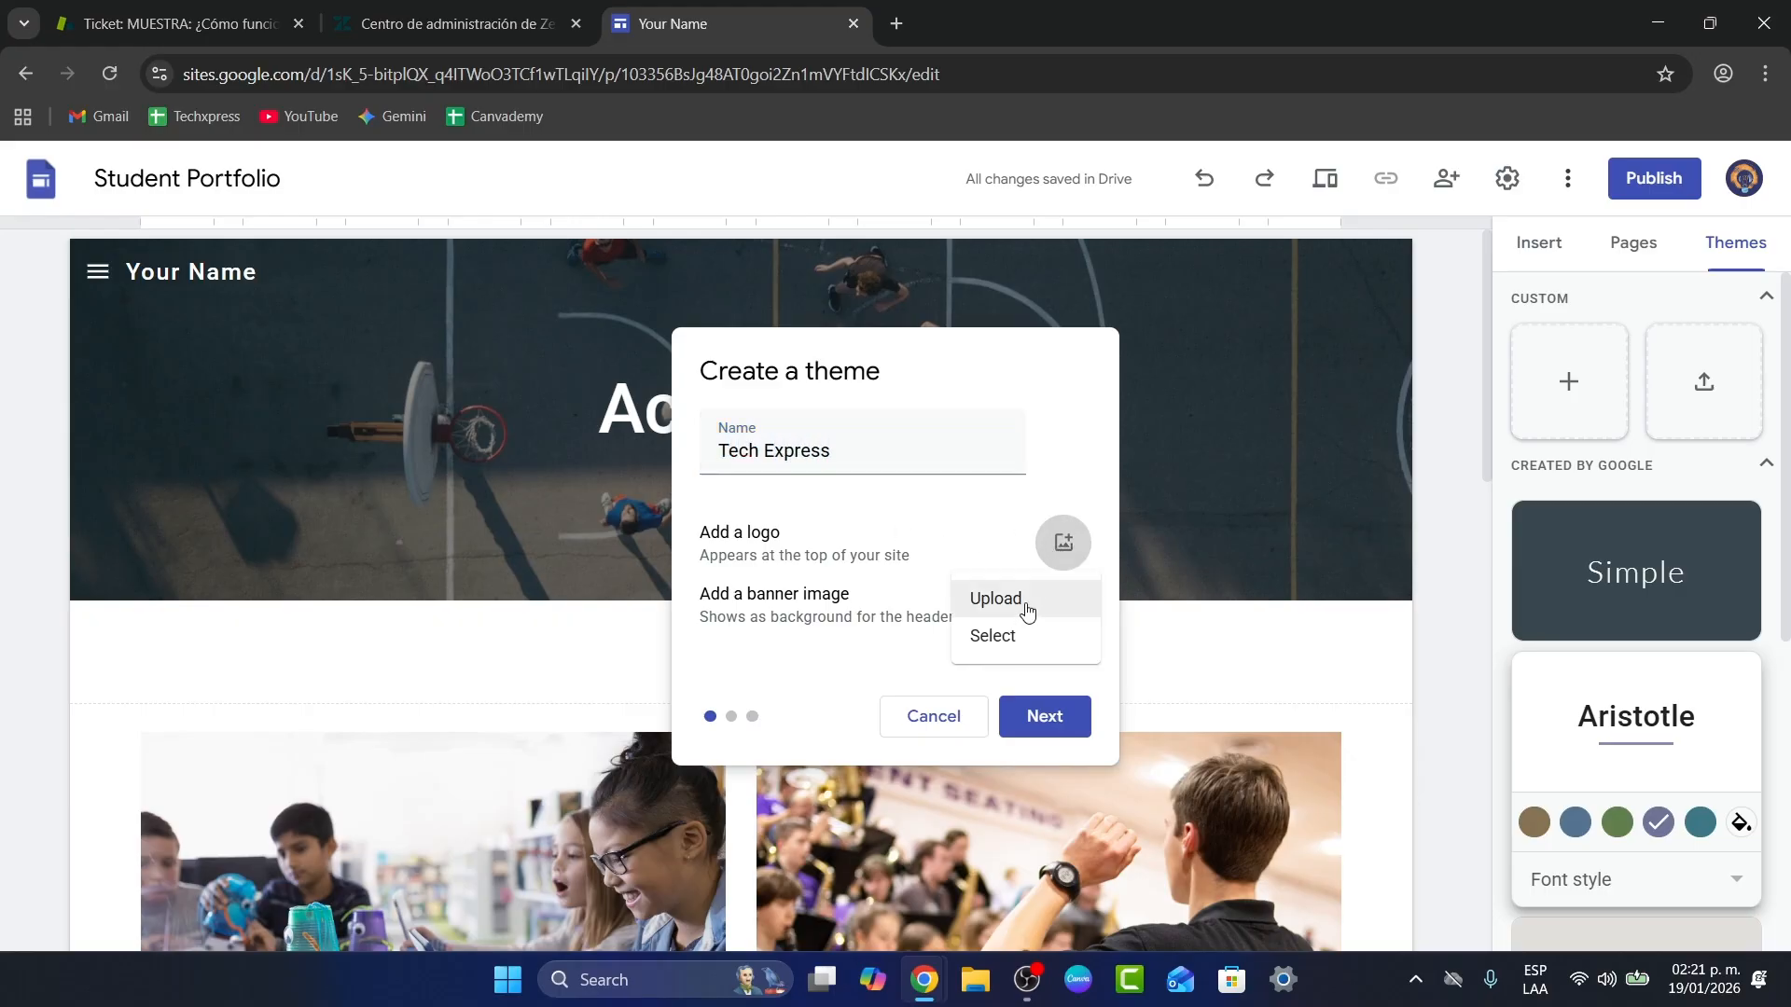
click(1021, 611)
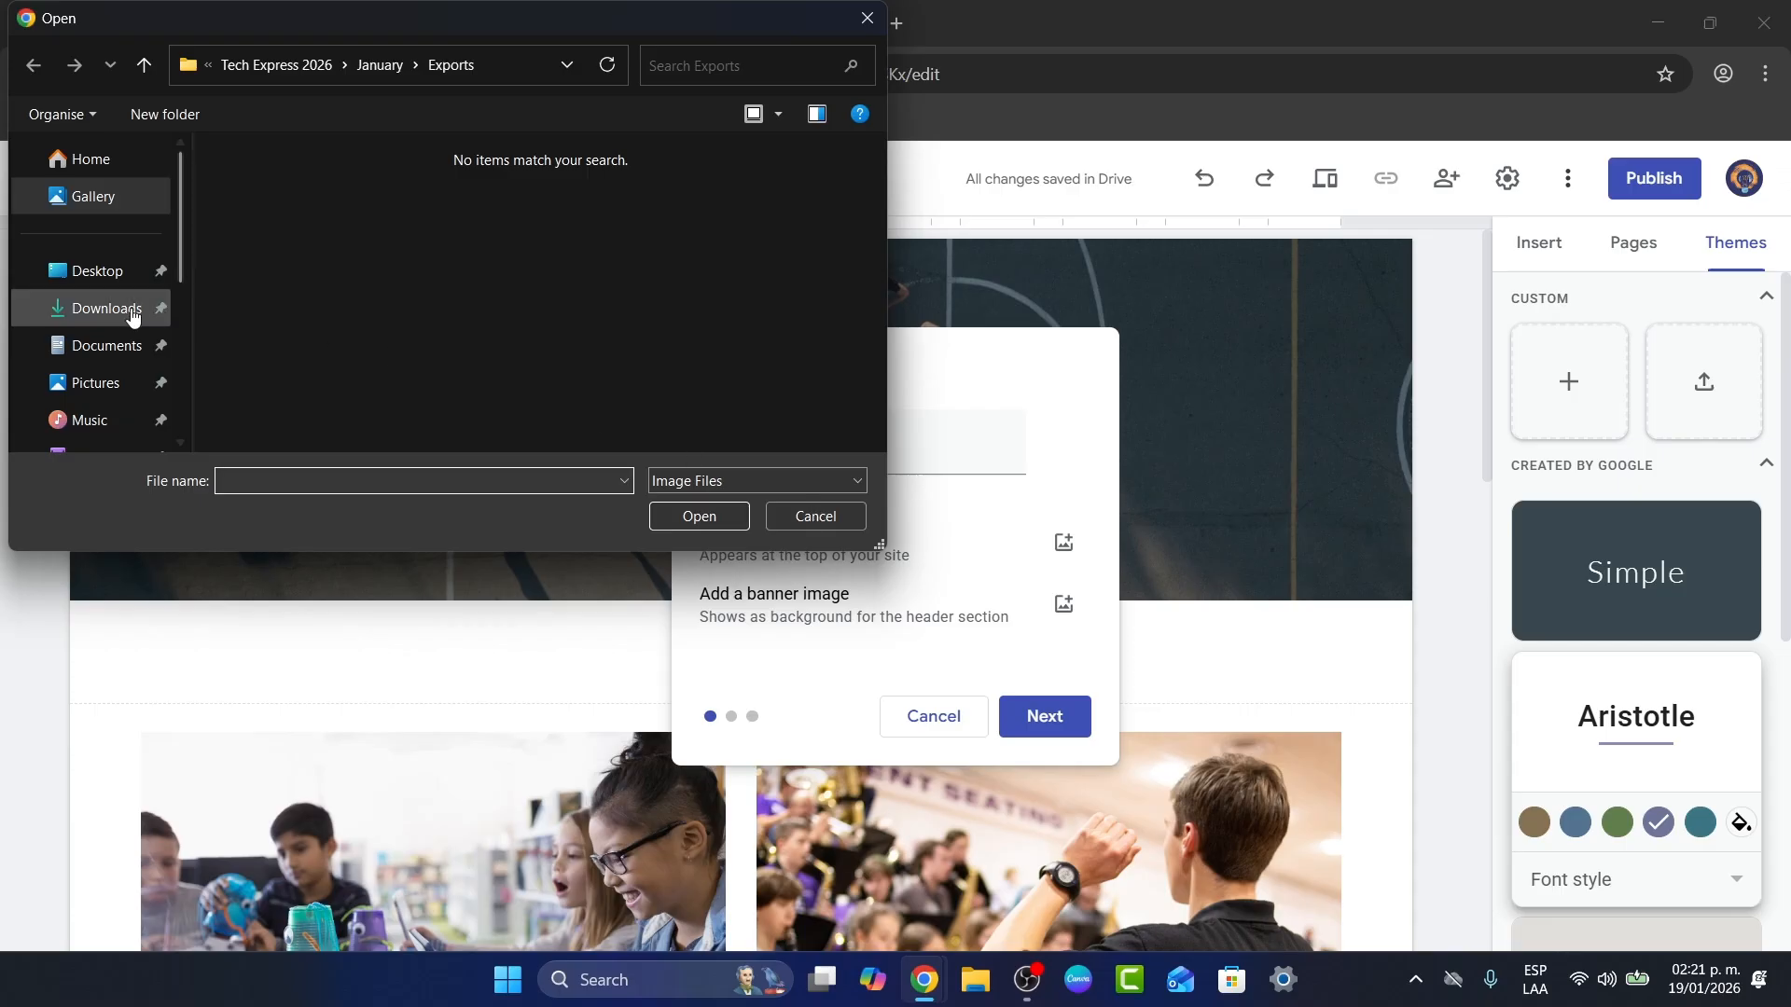
click(120, 315)
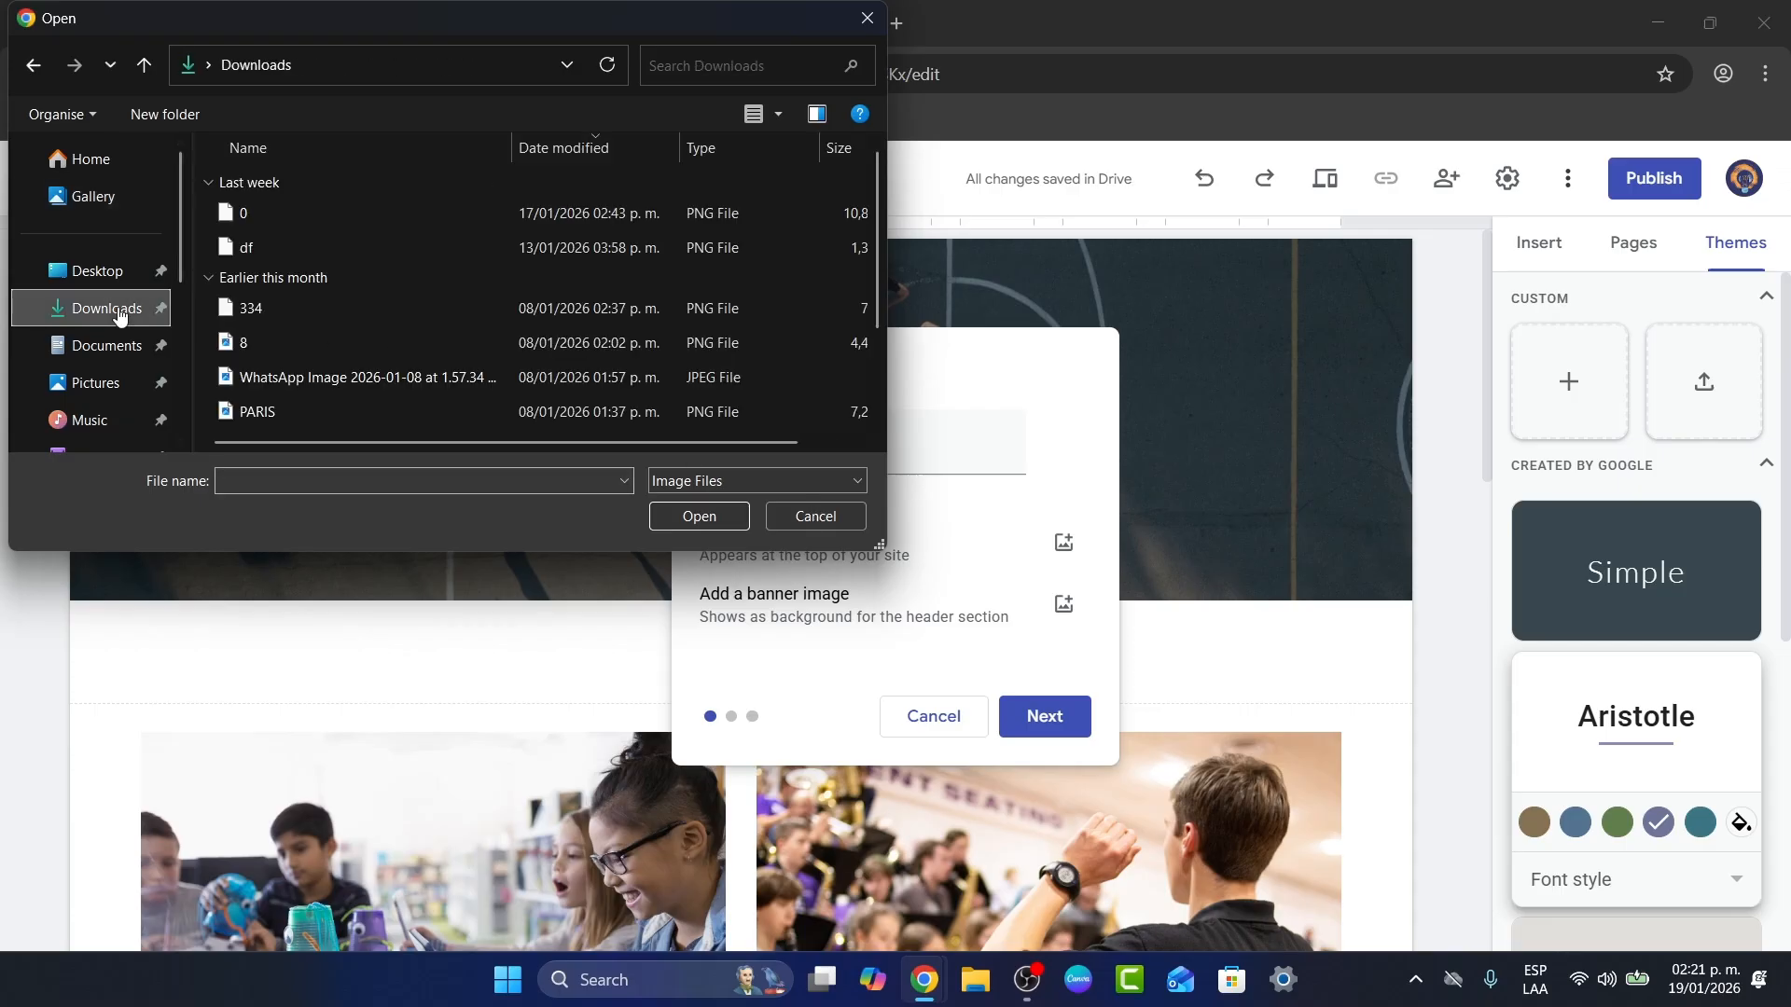
click(777, 115)
drag(774, 224, 783, 124)
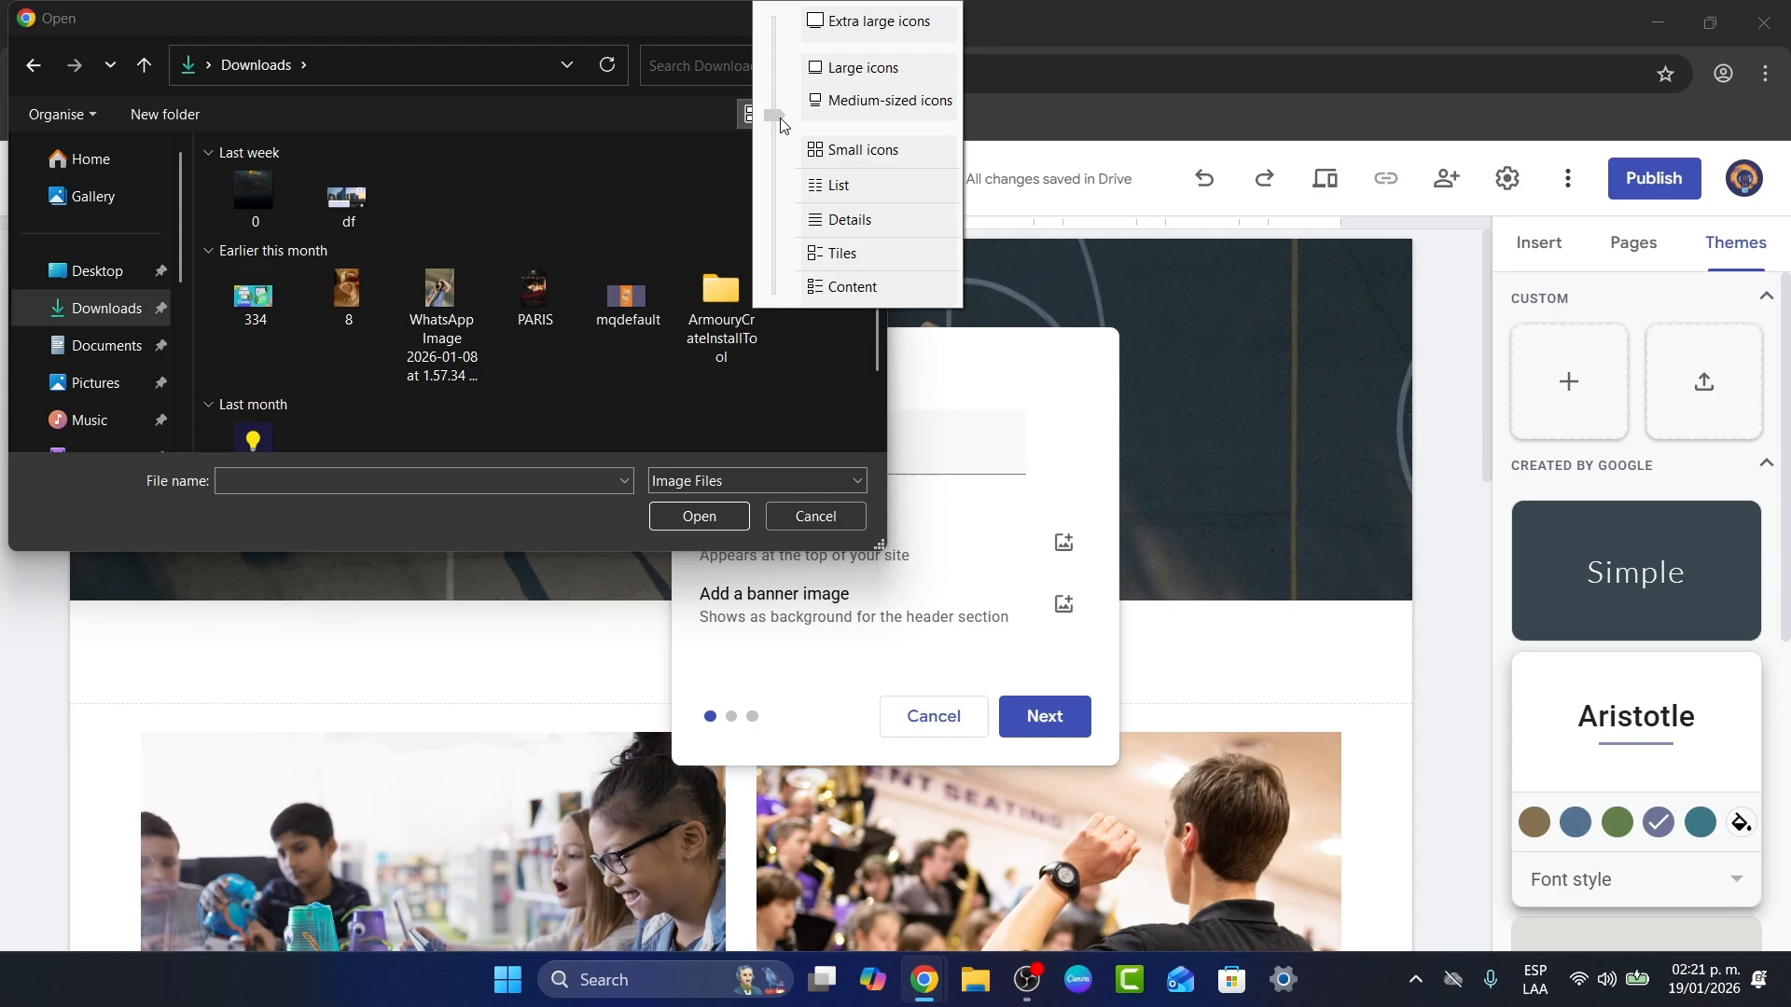
click(640, 207)
scroll(692, 289, down, 1)
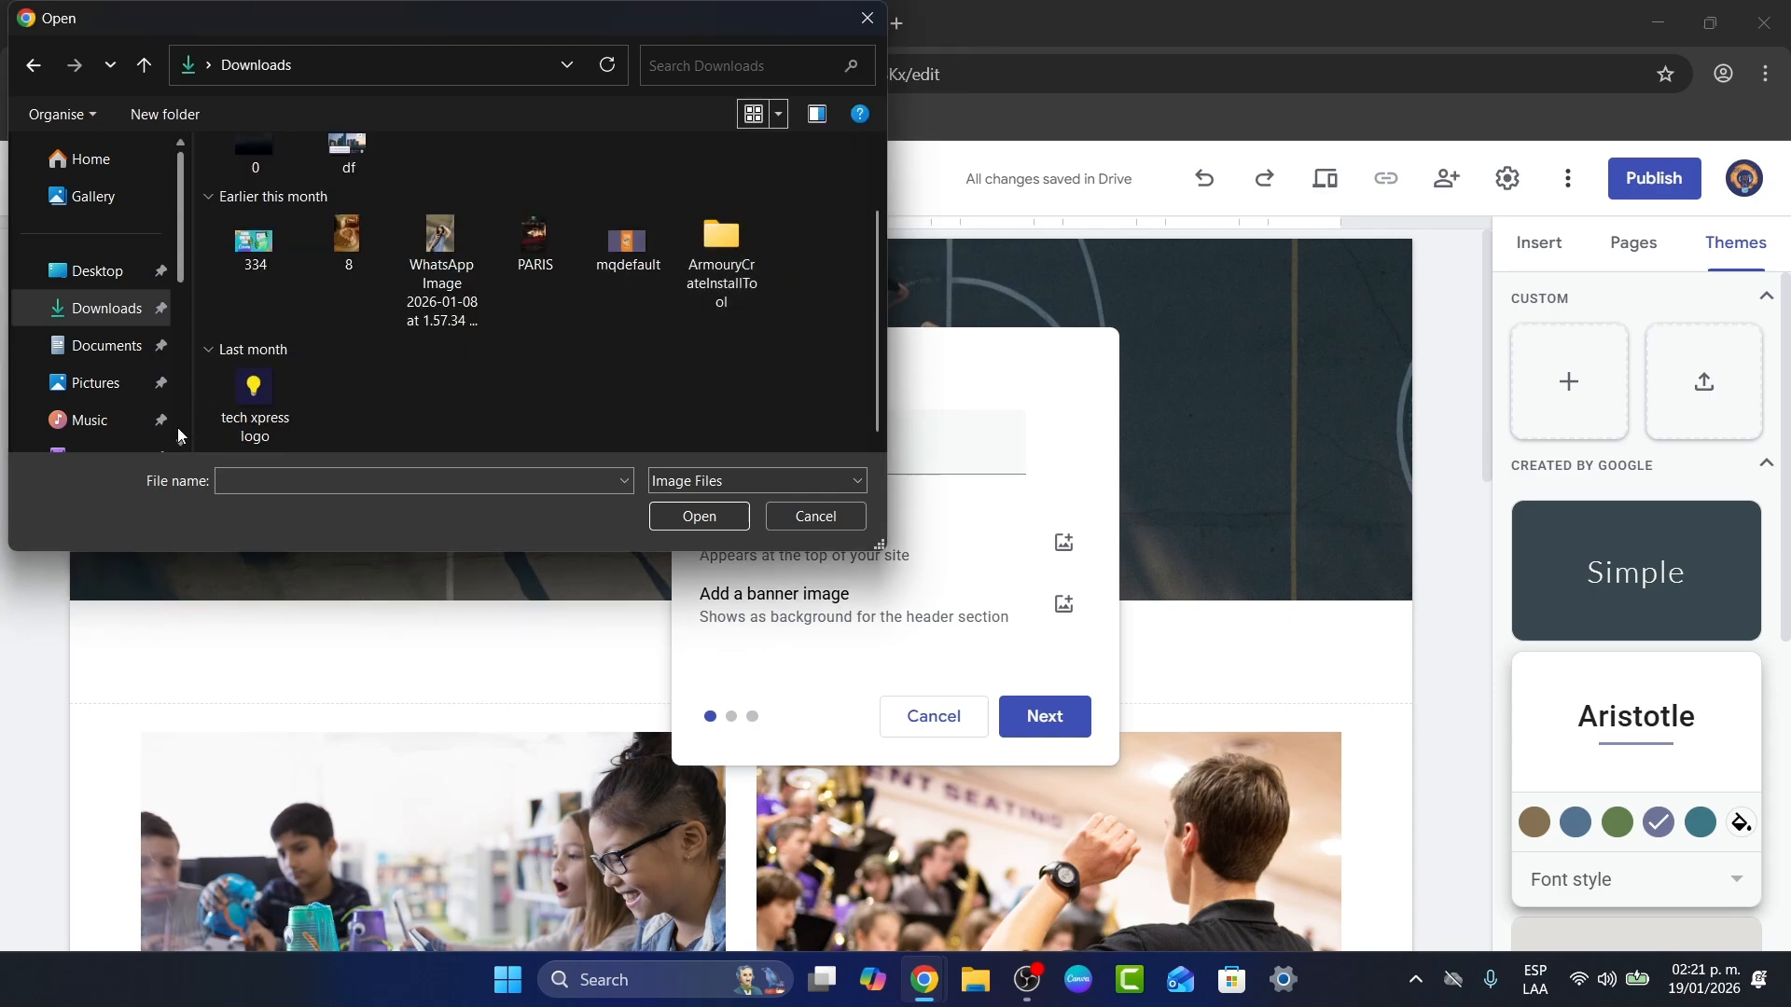
click(254, 392)
click(685, 516)
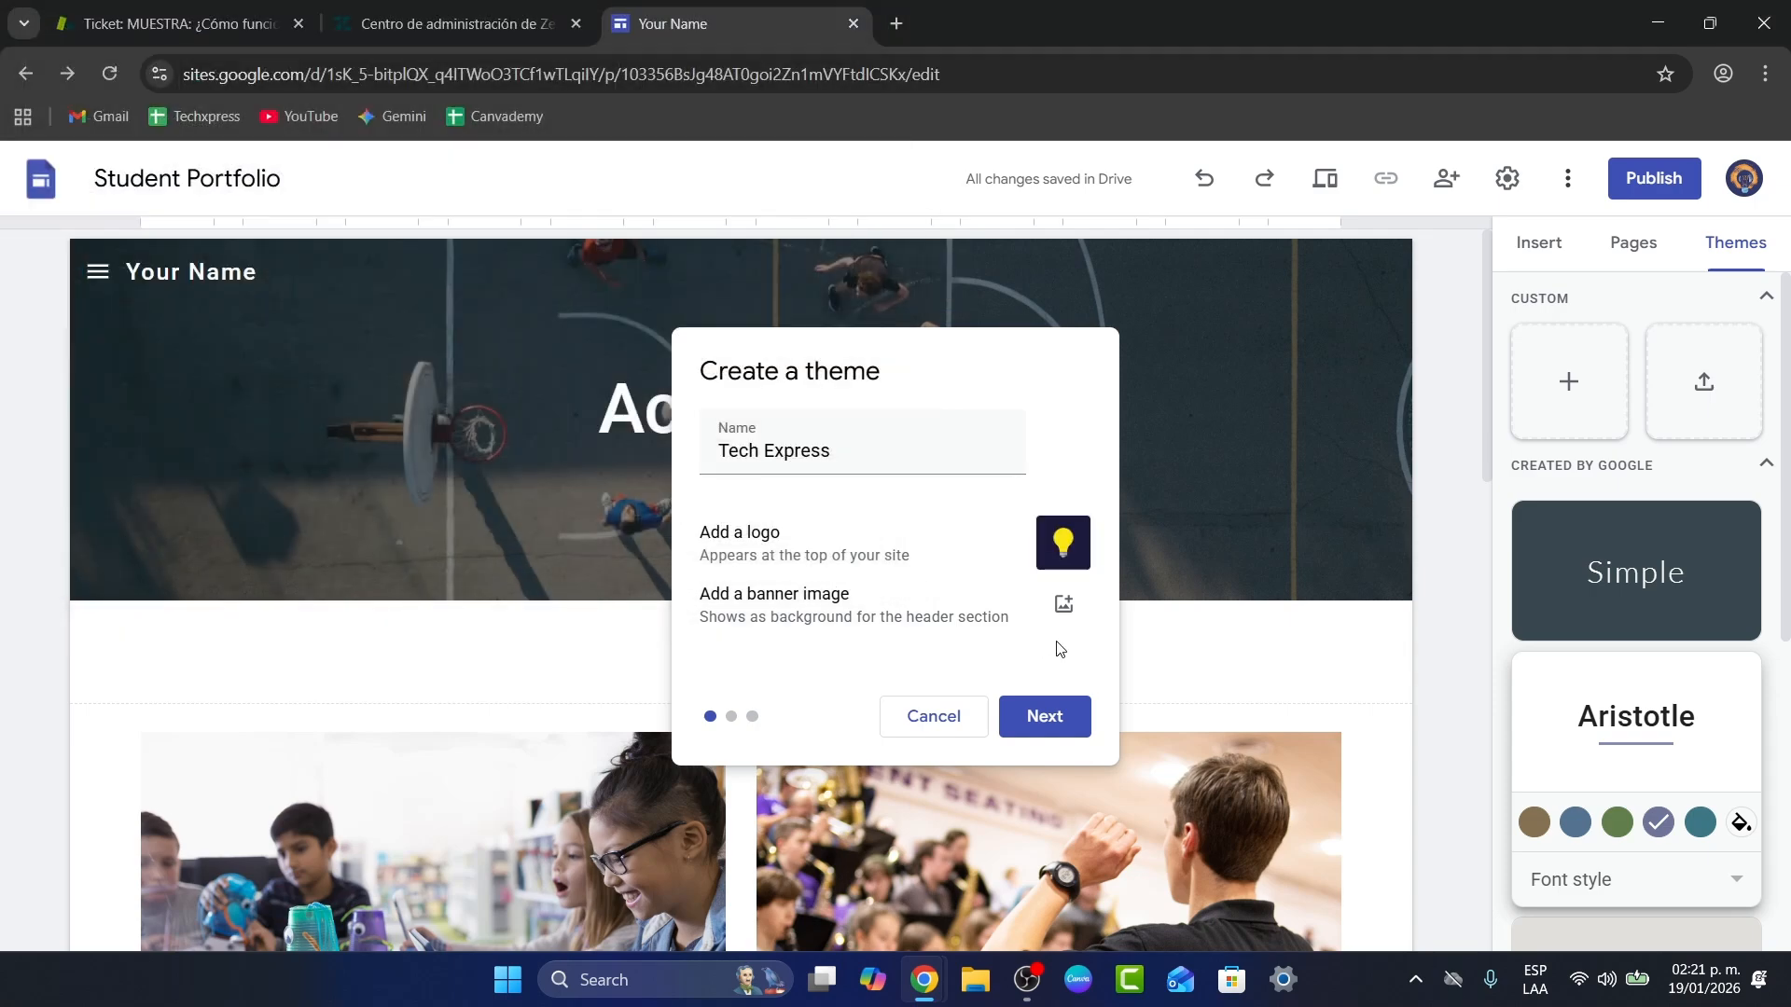
Step: Try uploading the df image as a banner, then cancel the banner upload
click(1082, 620)
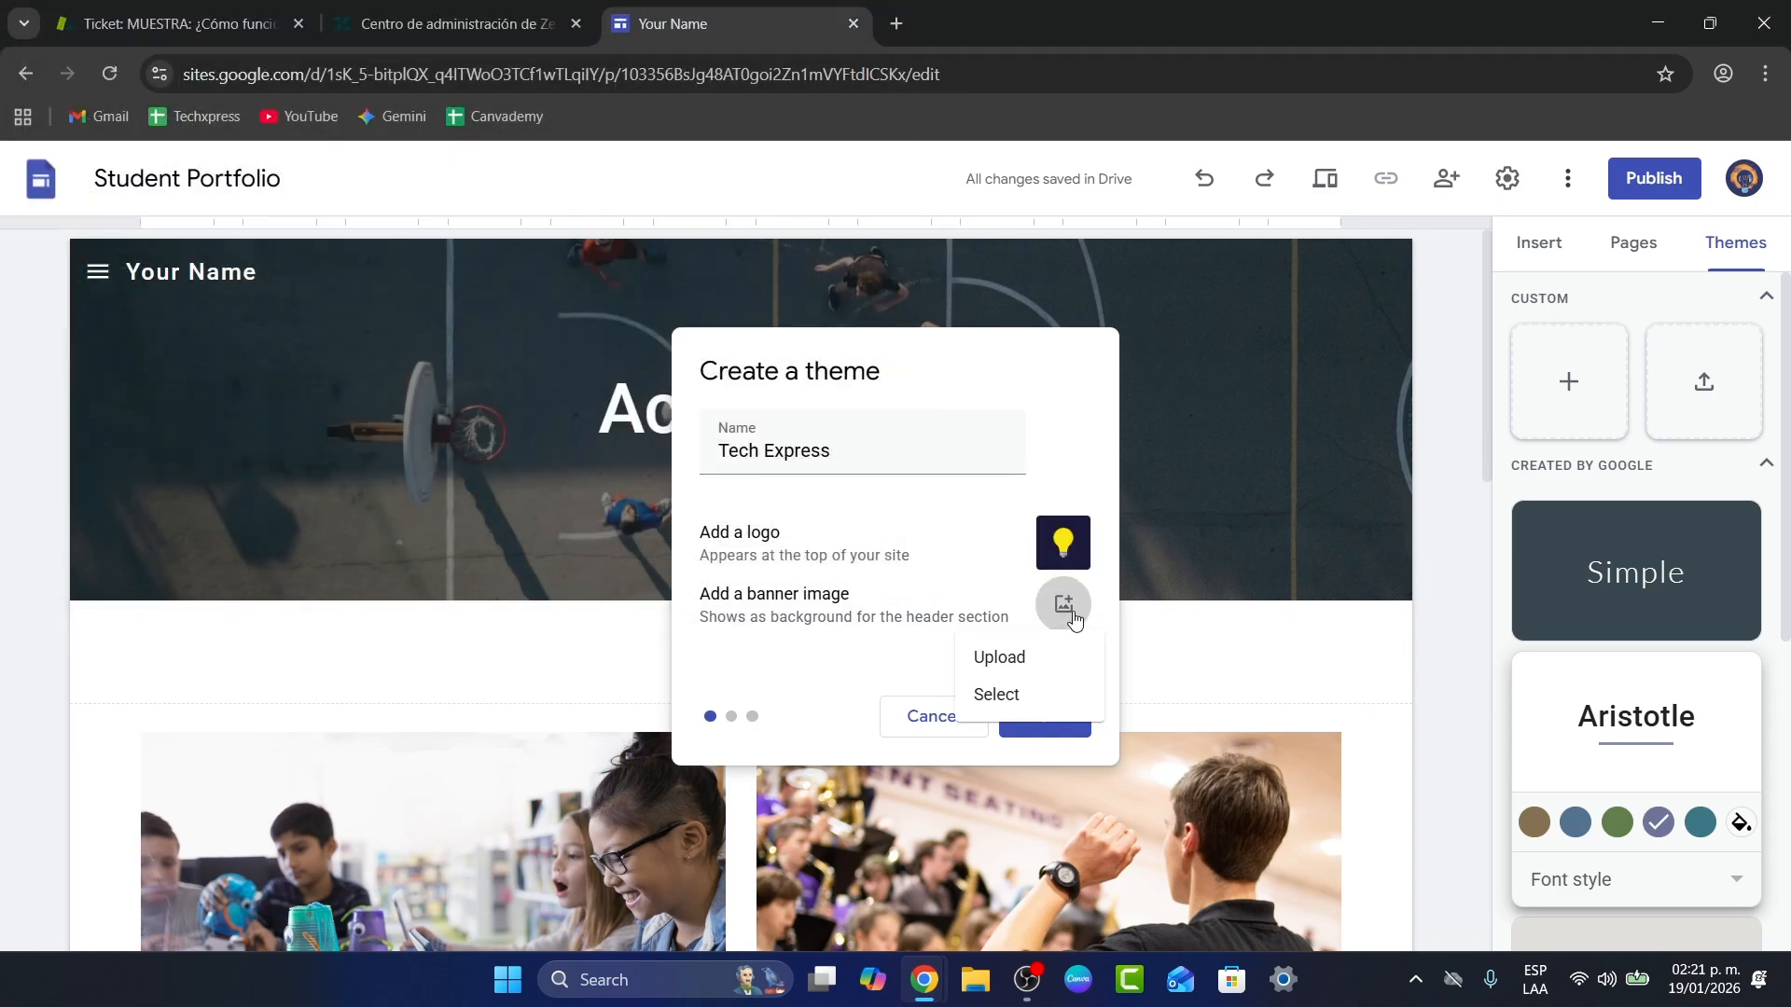
click(1030, 678)
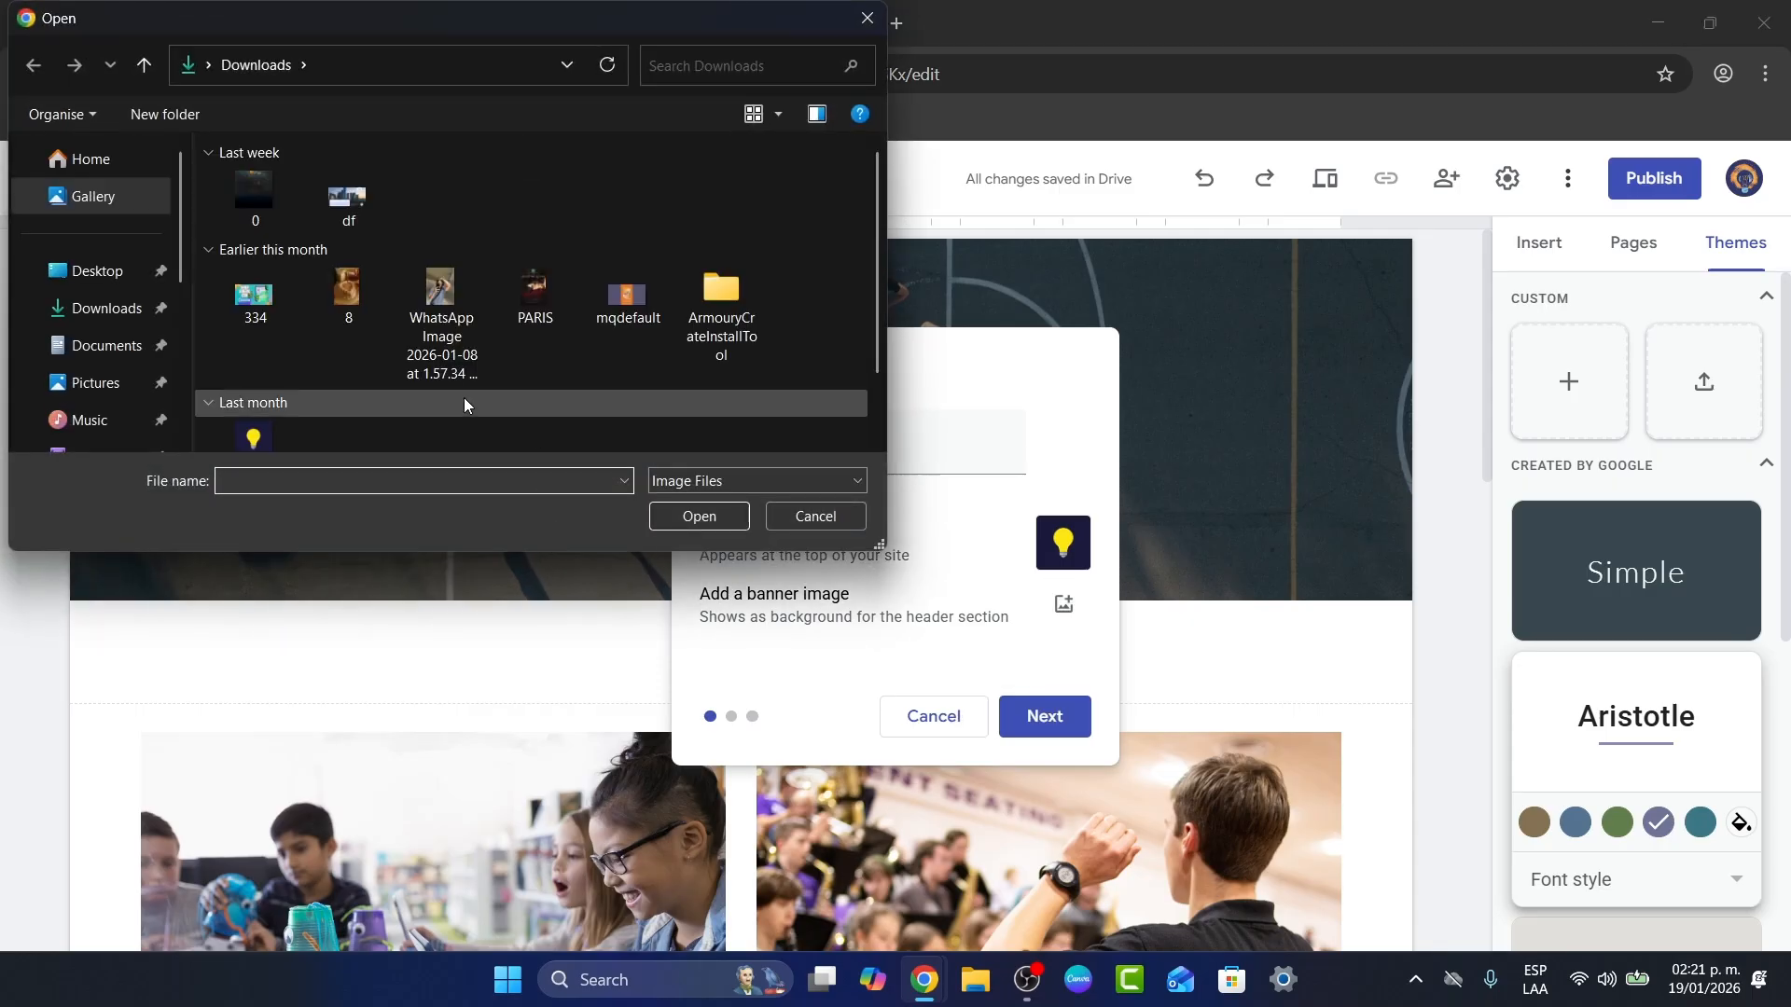
click(371, 204)
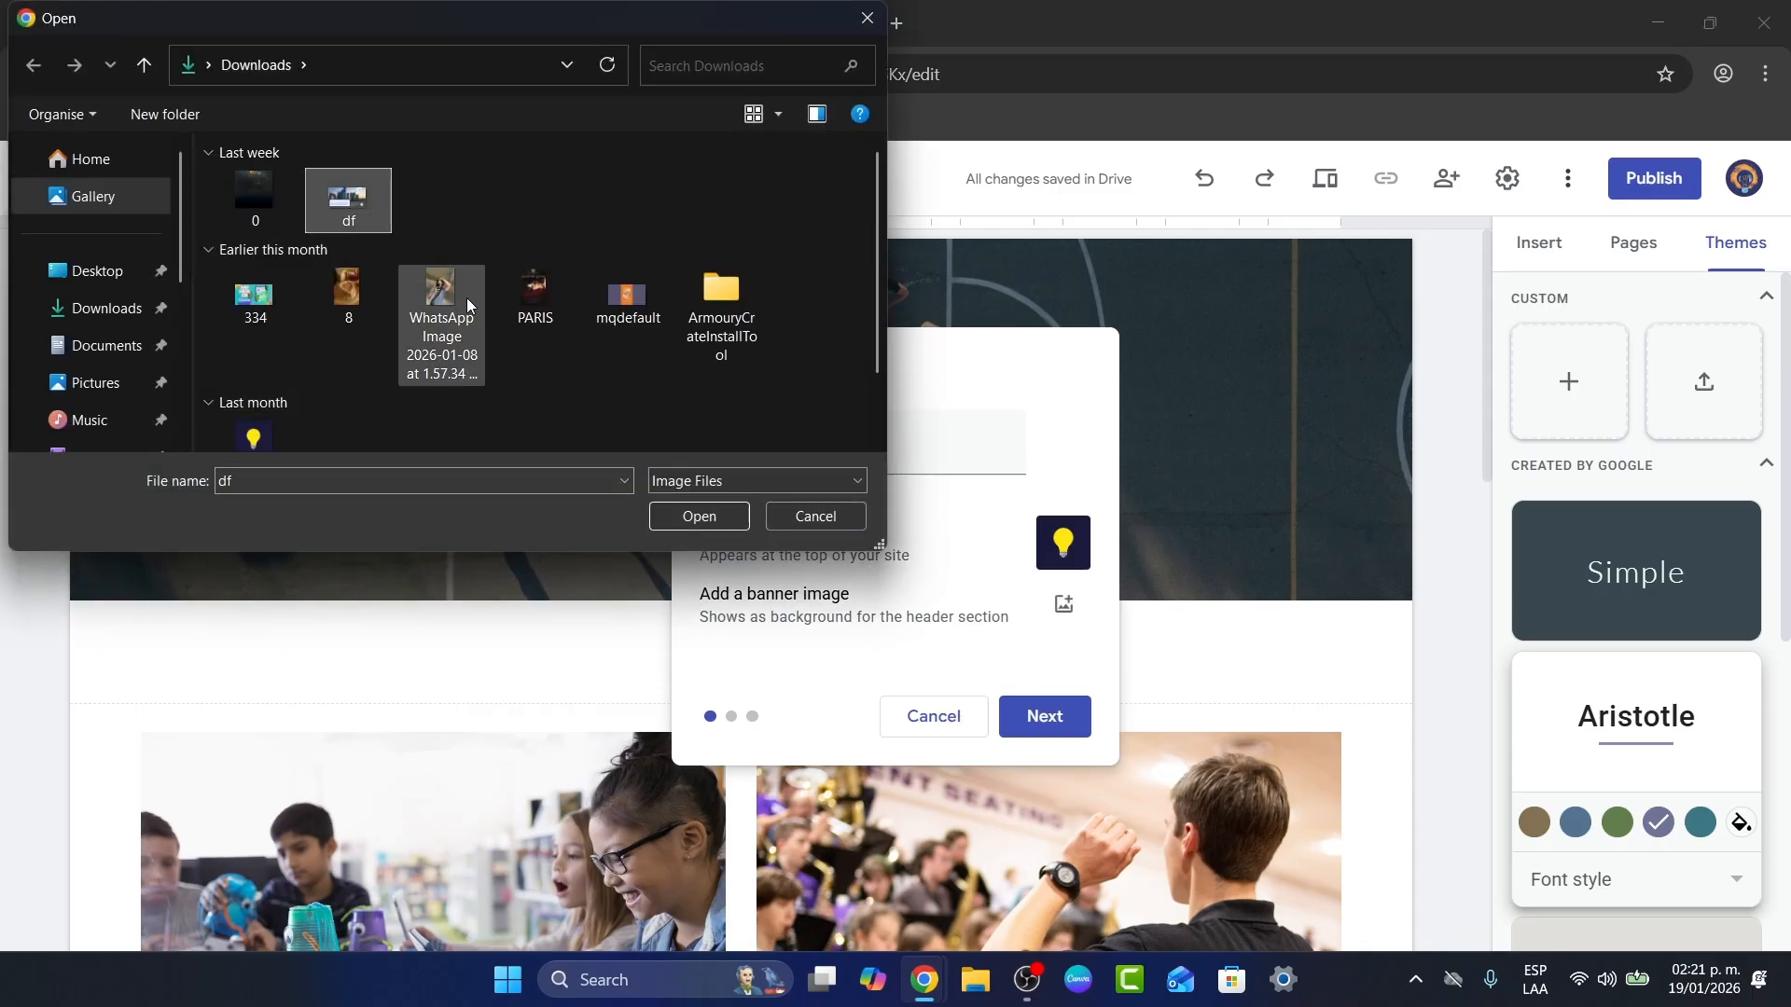
scroll(635, 224, down, 1)
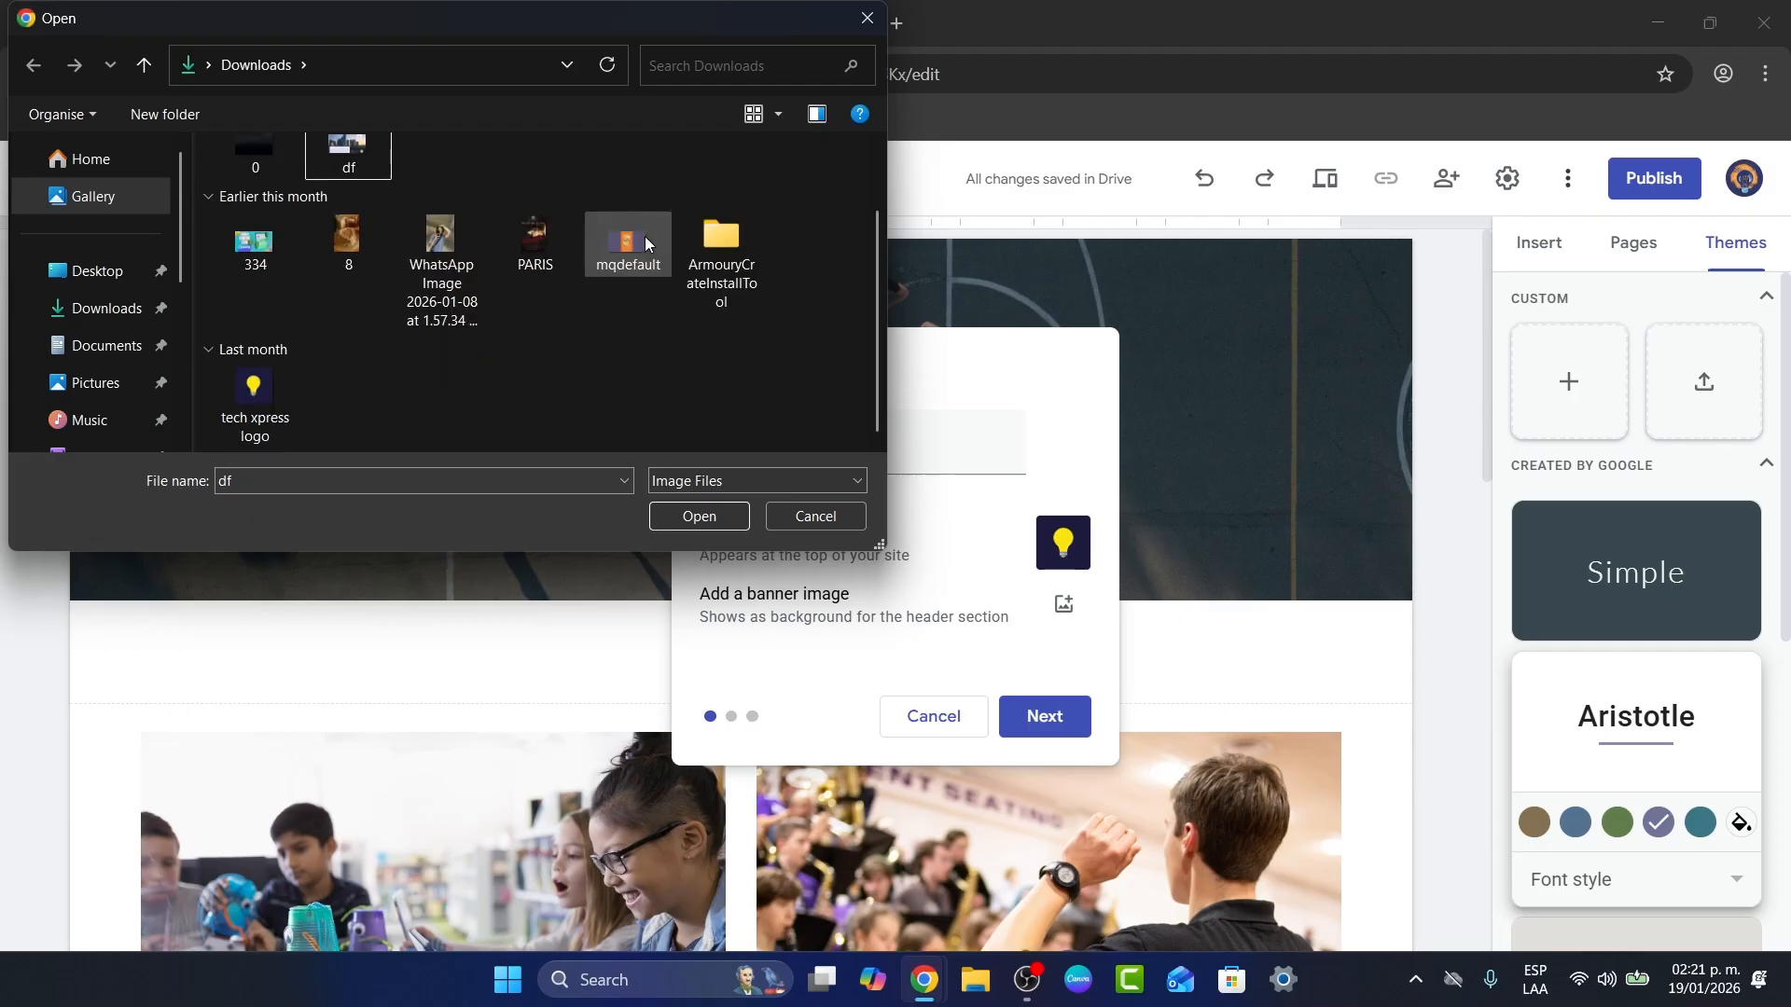
scroll(556, 322, up, 1)
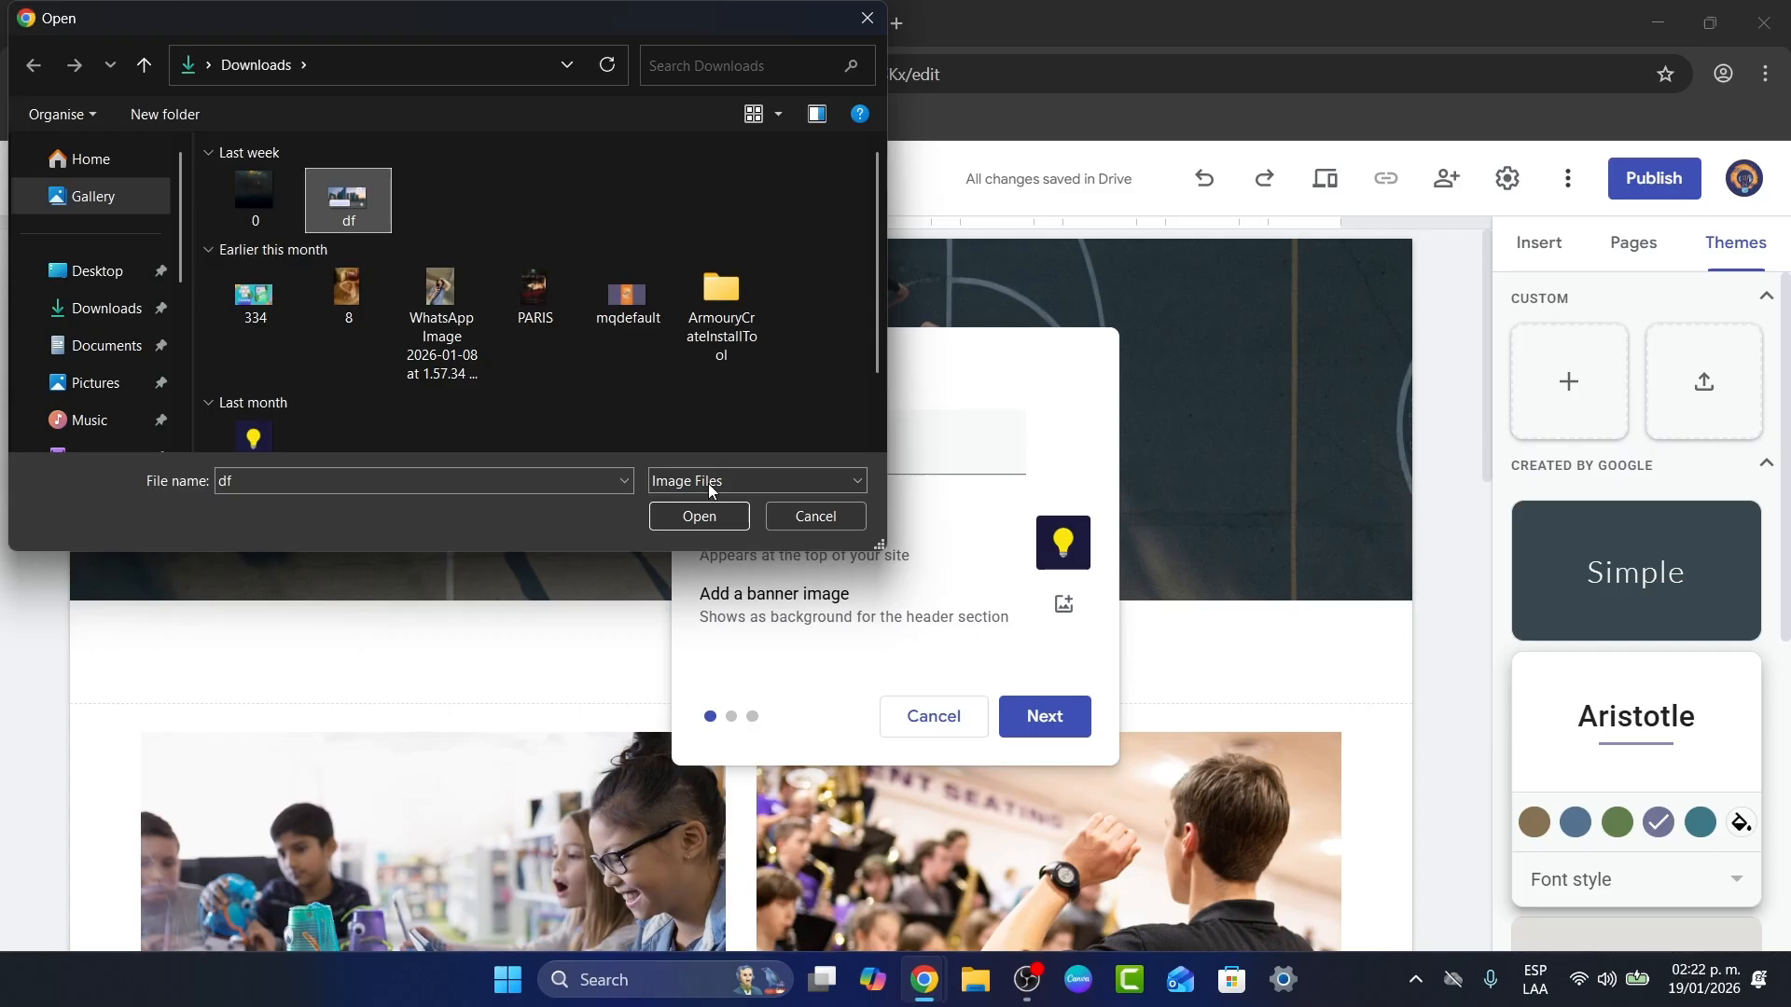
click(780, 512)
Step: Choose the green and teal colour preset for the Tech Express theme
click(1029, 719)
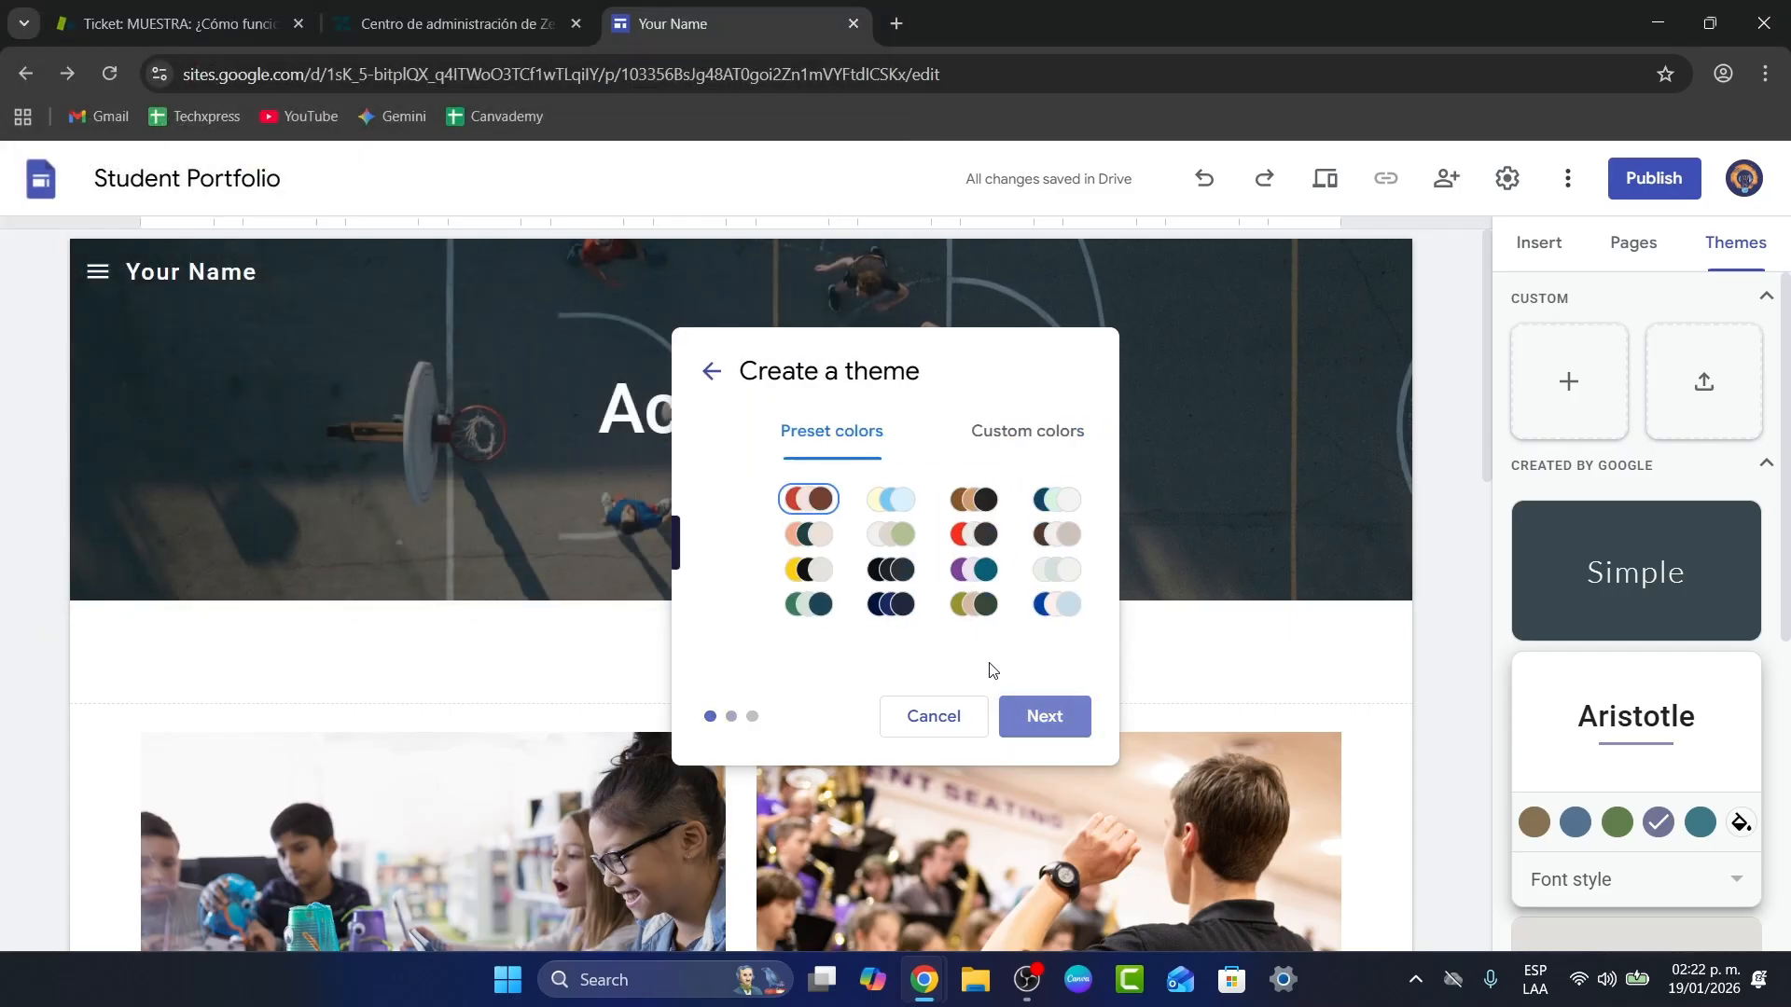
click(790, 584)
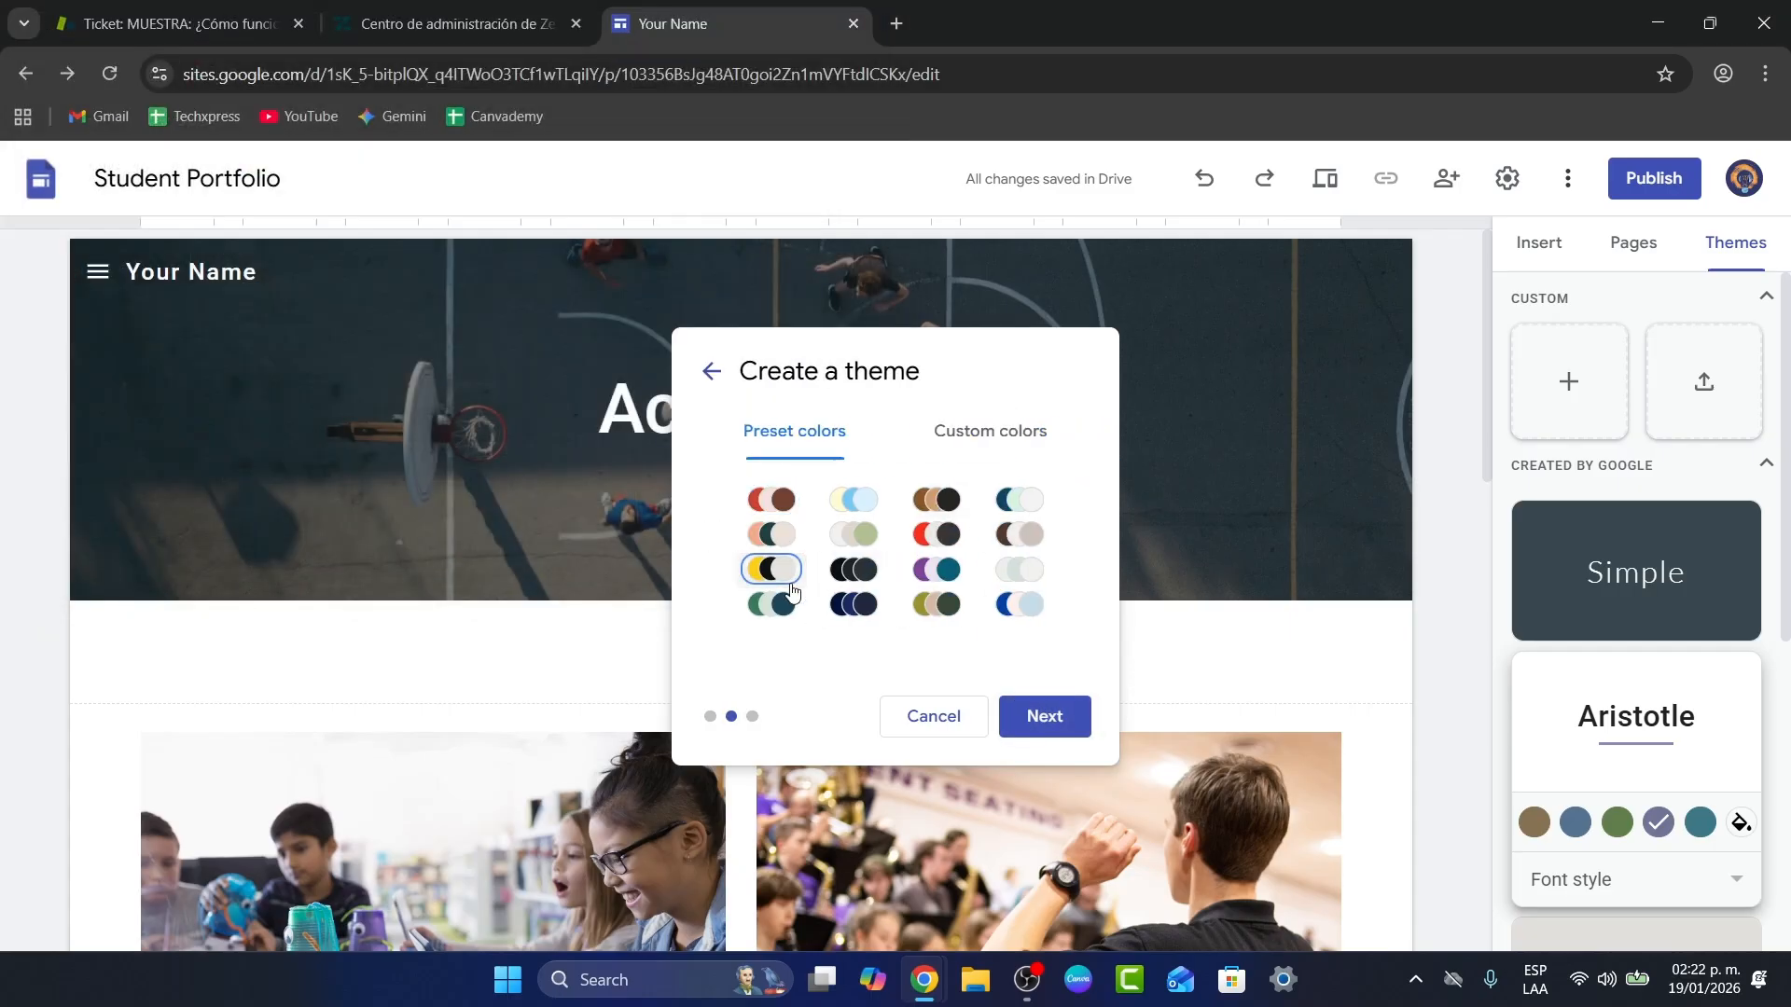
click(779, 604)
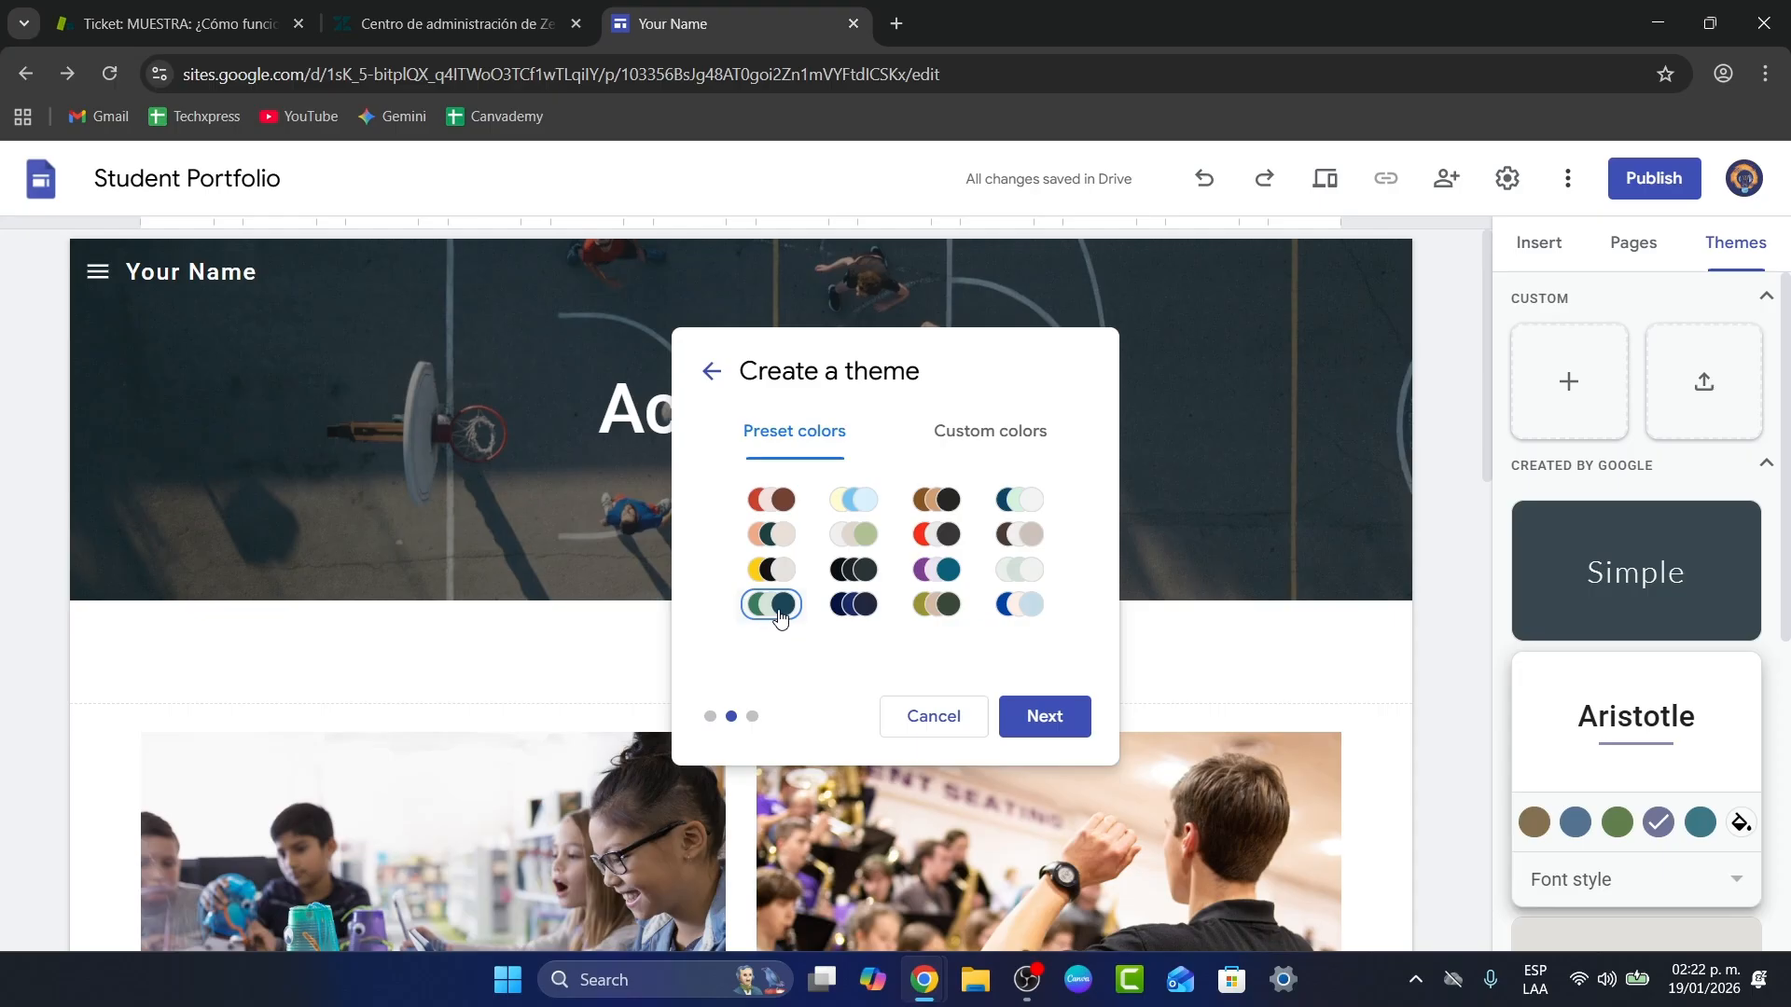
click(999, 456)
Step: Set headings to Impact and body text to Comfortaa Semi Bold, then create the theme
click(1044, 716)
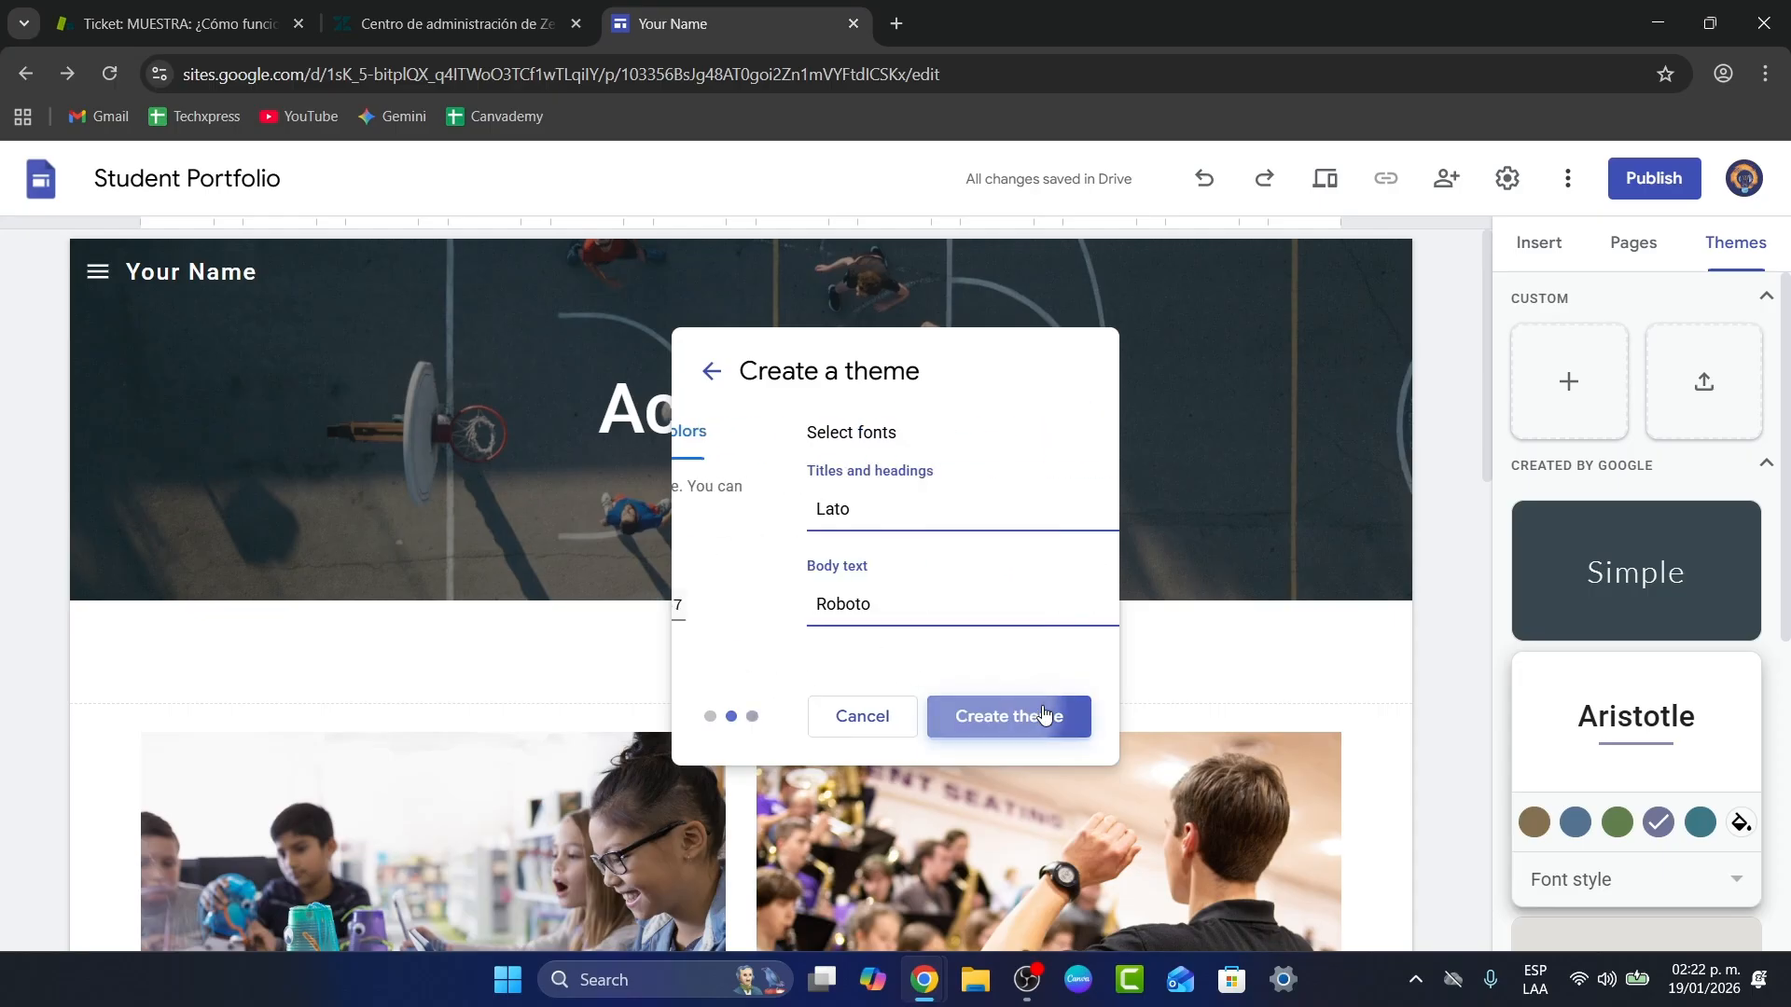
click(751, 521)
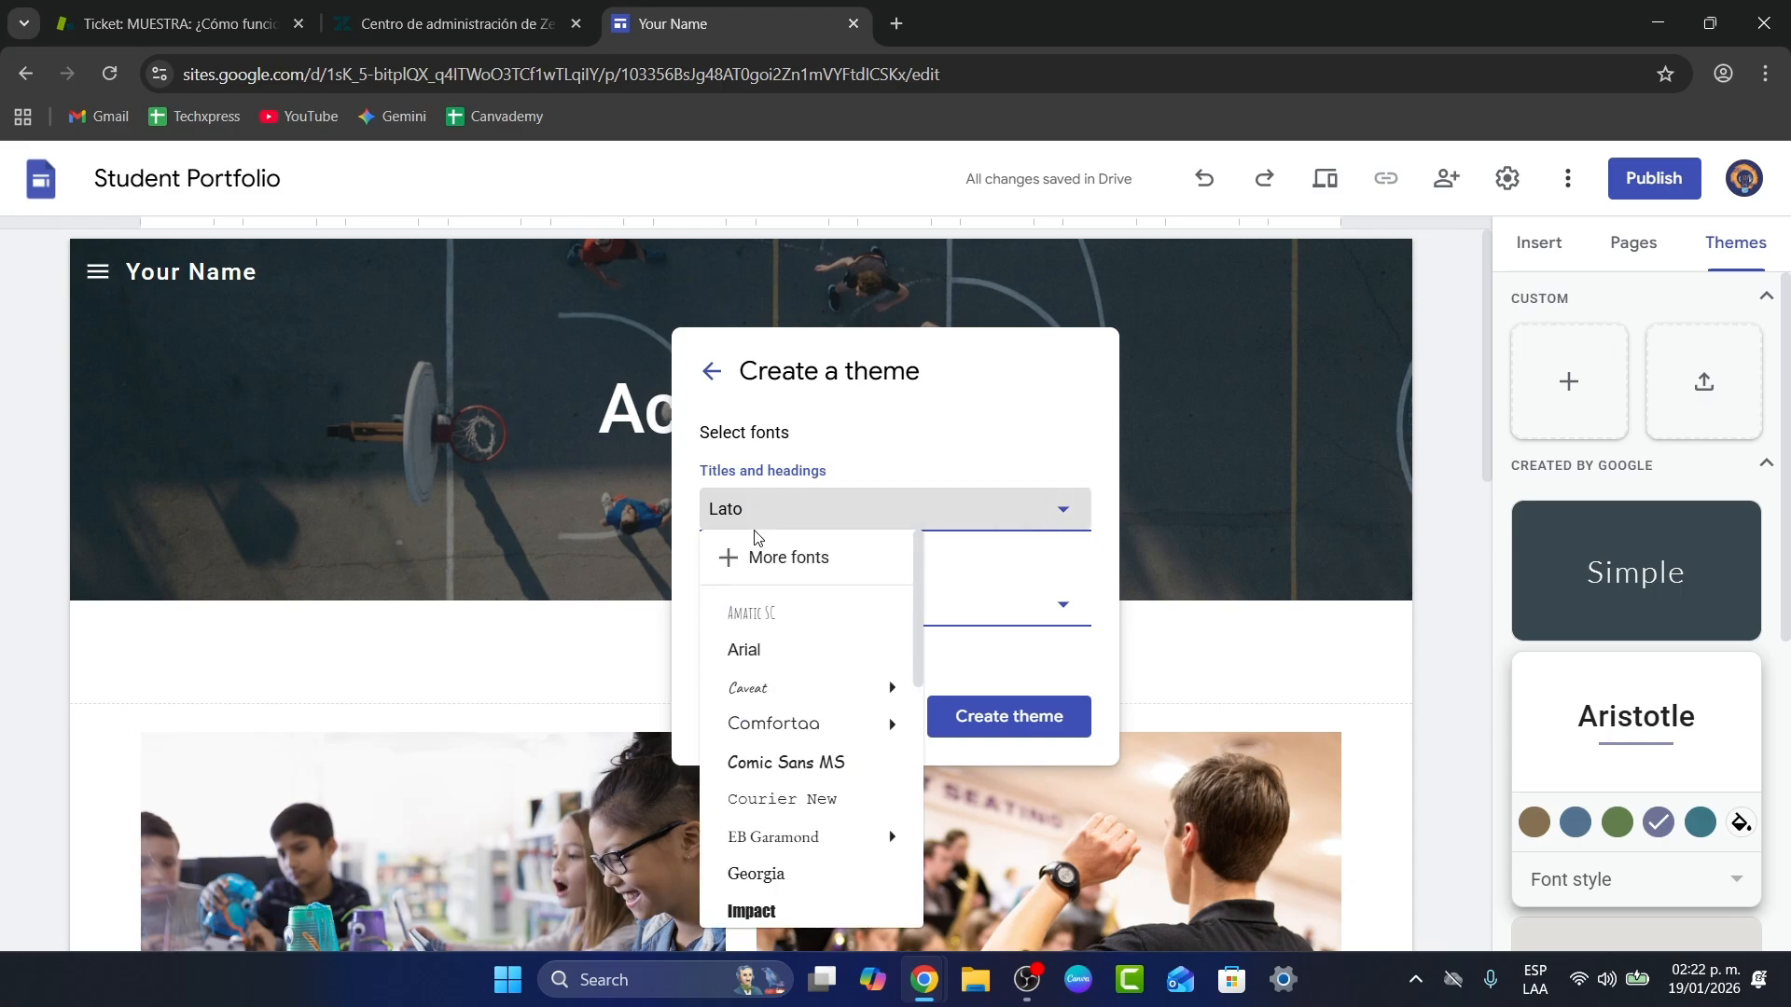
mouse_move(832, 703)
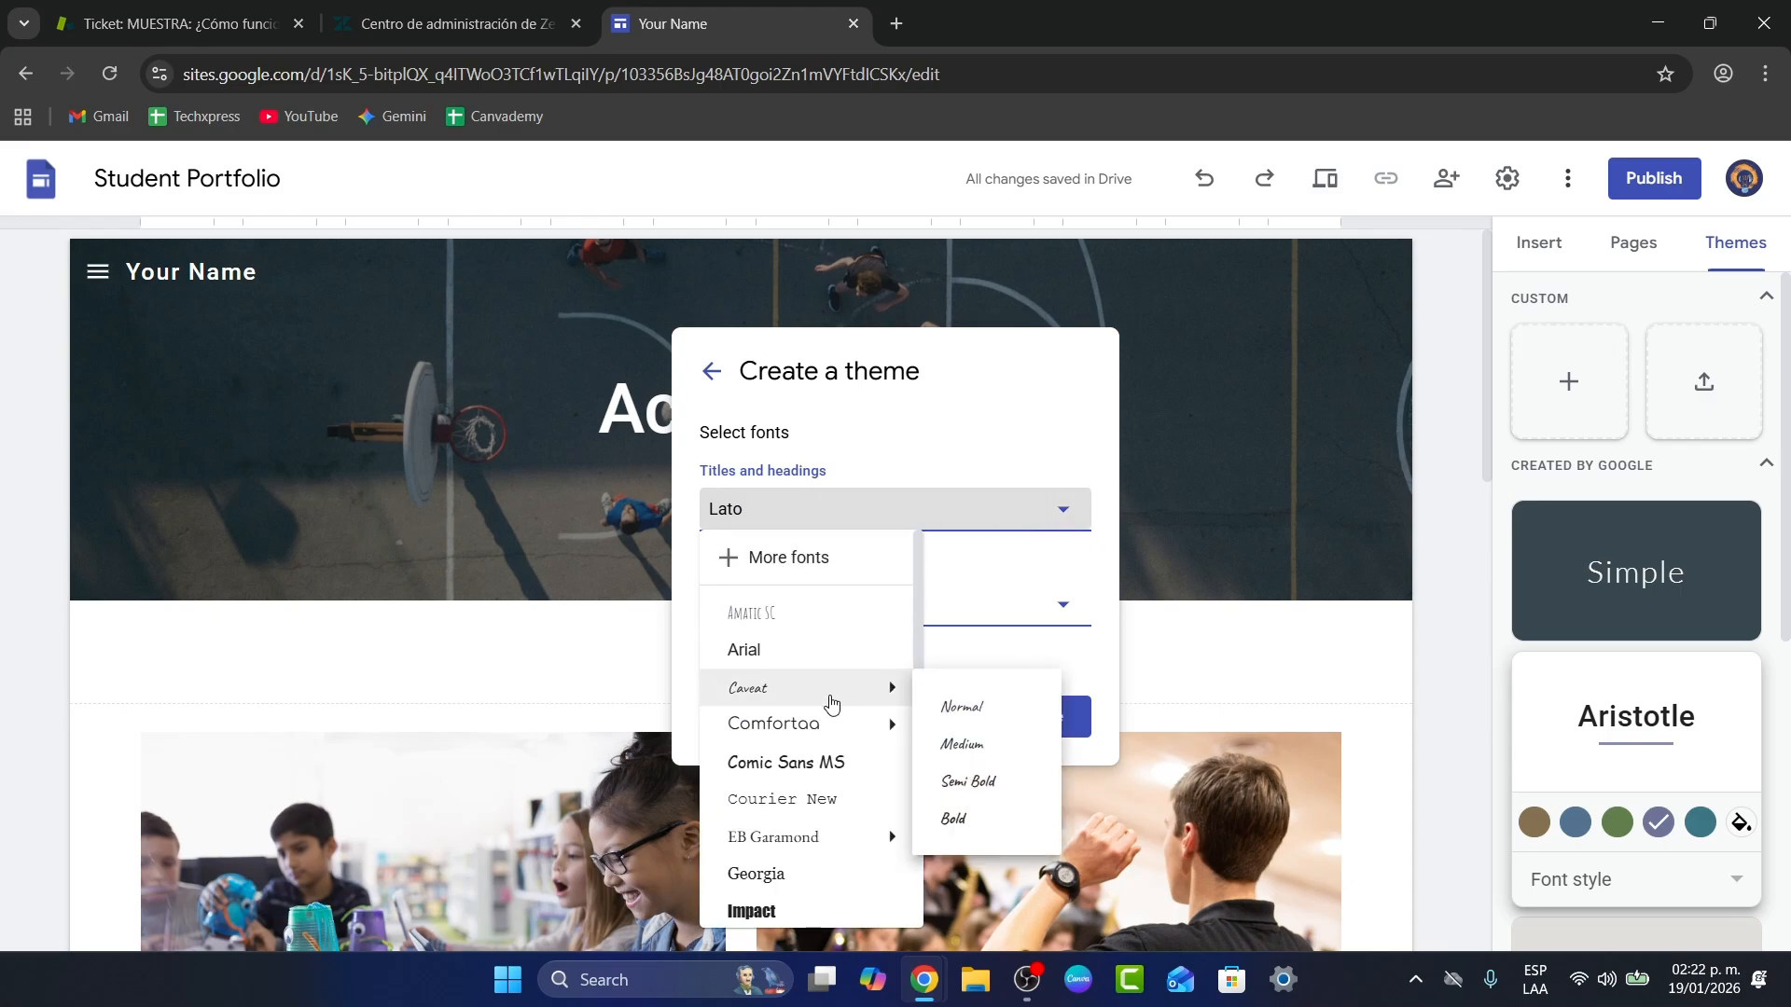
click(846, 910)
click(848, 618)
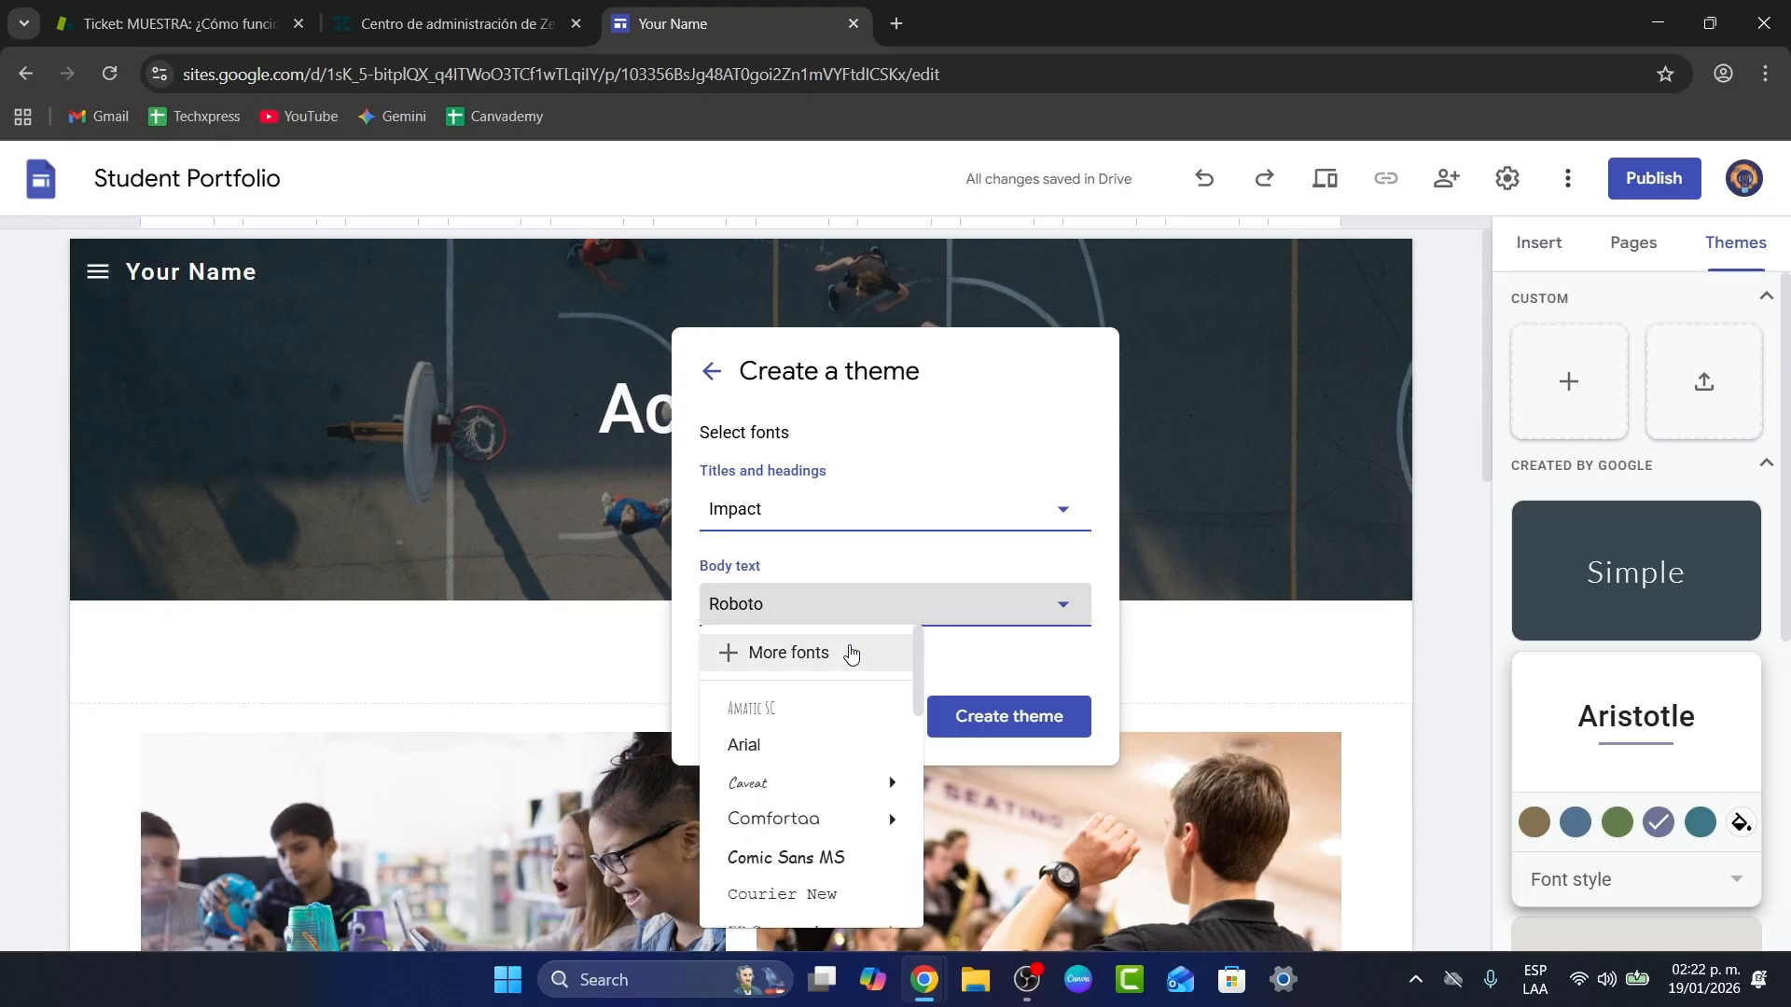
mouse_move(858, 781)
mouse_move(863, 818)
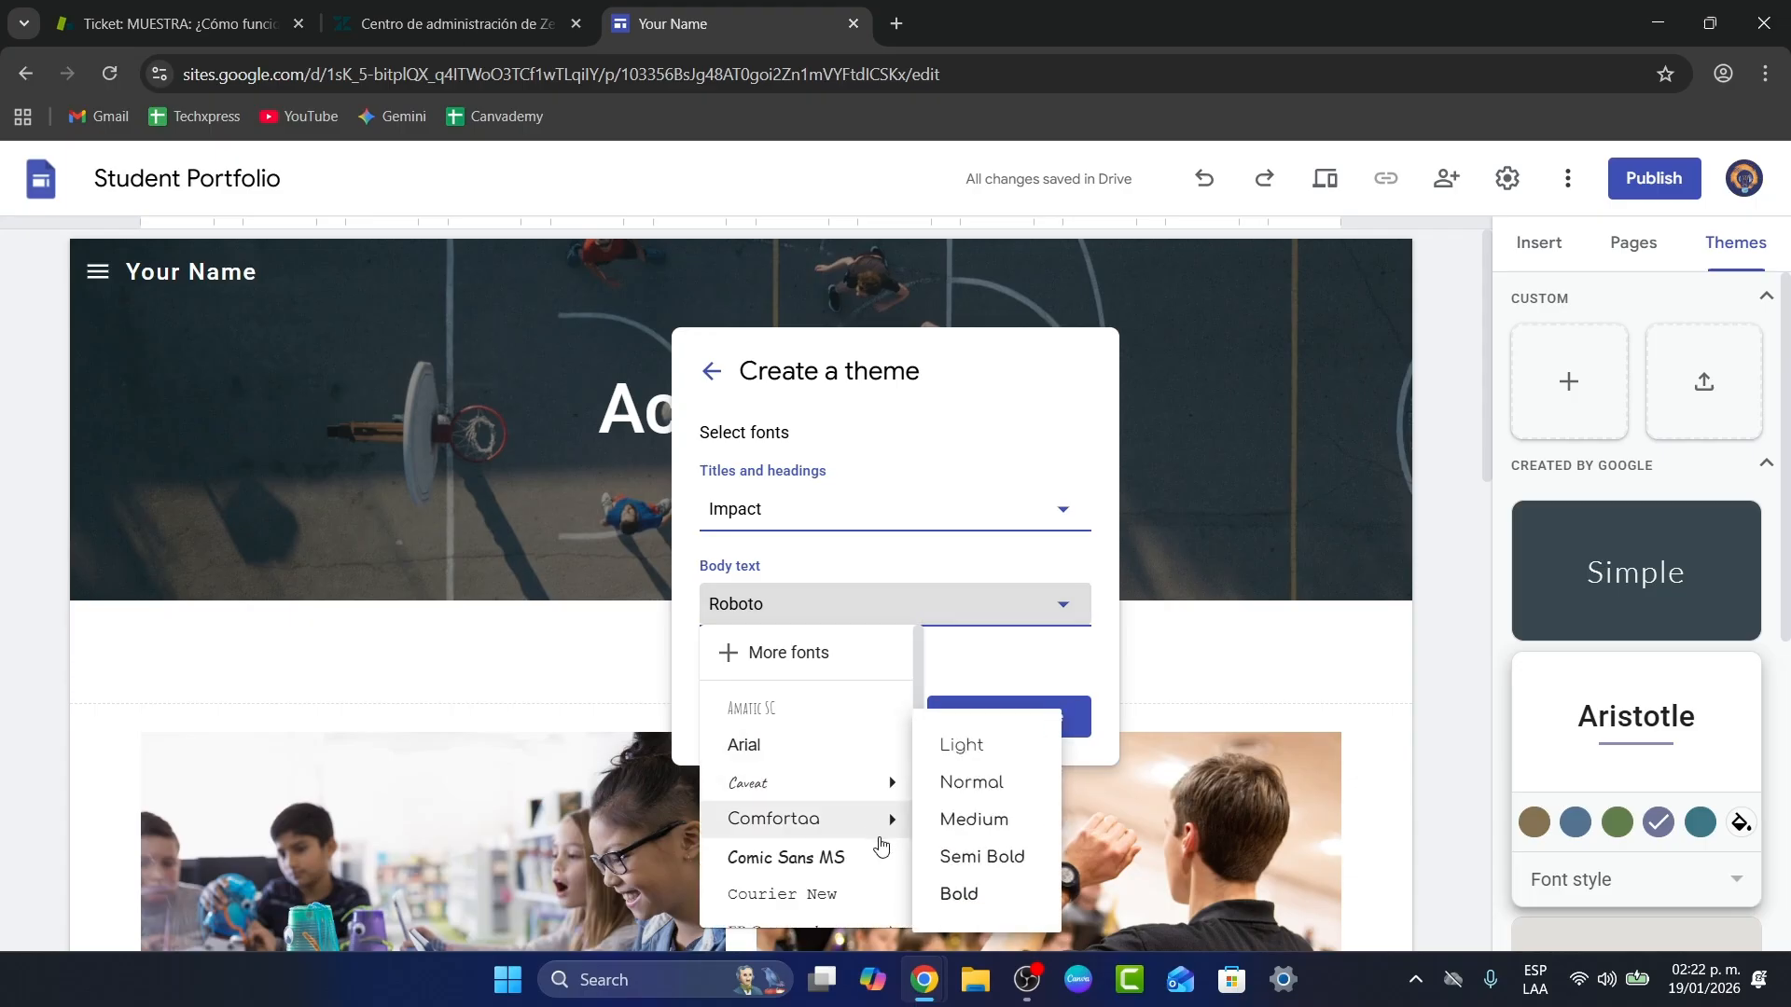
click(1008, 856)
click(1023, 719)
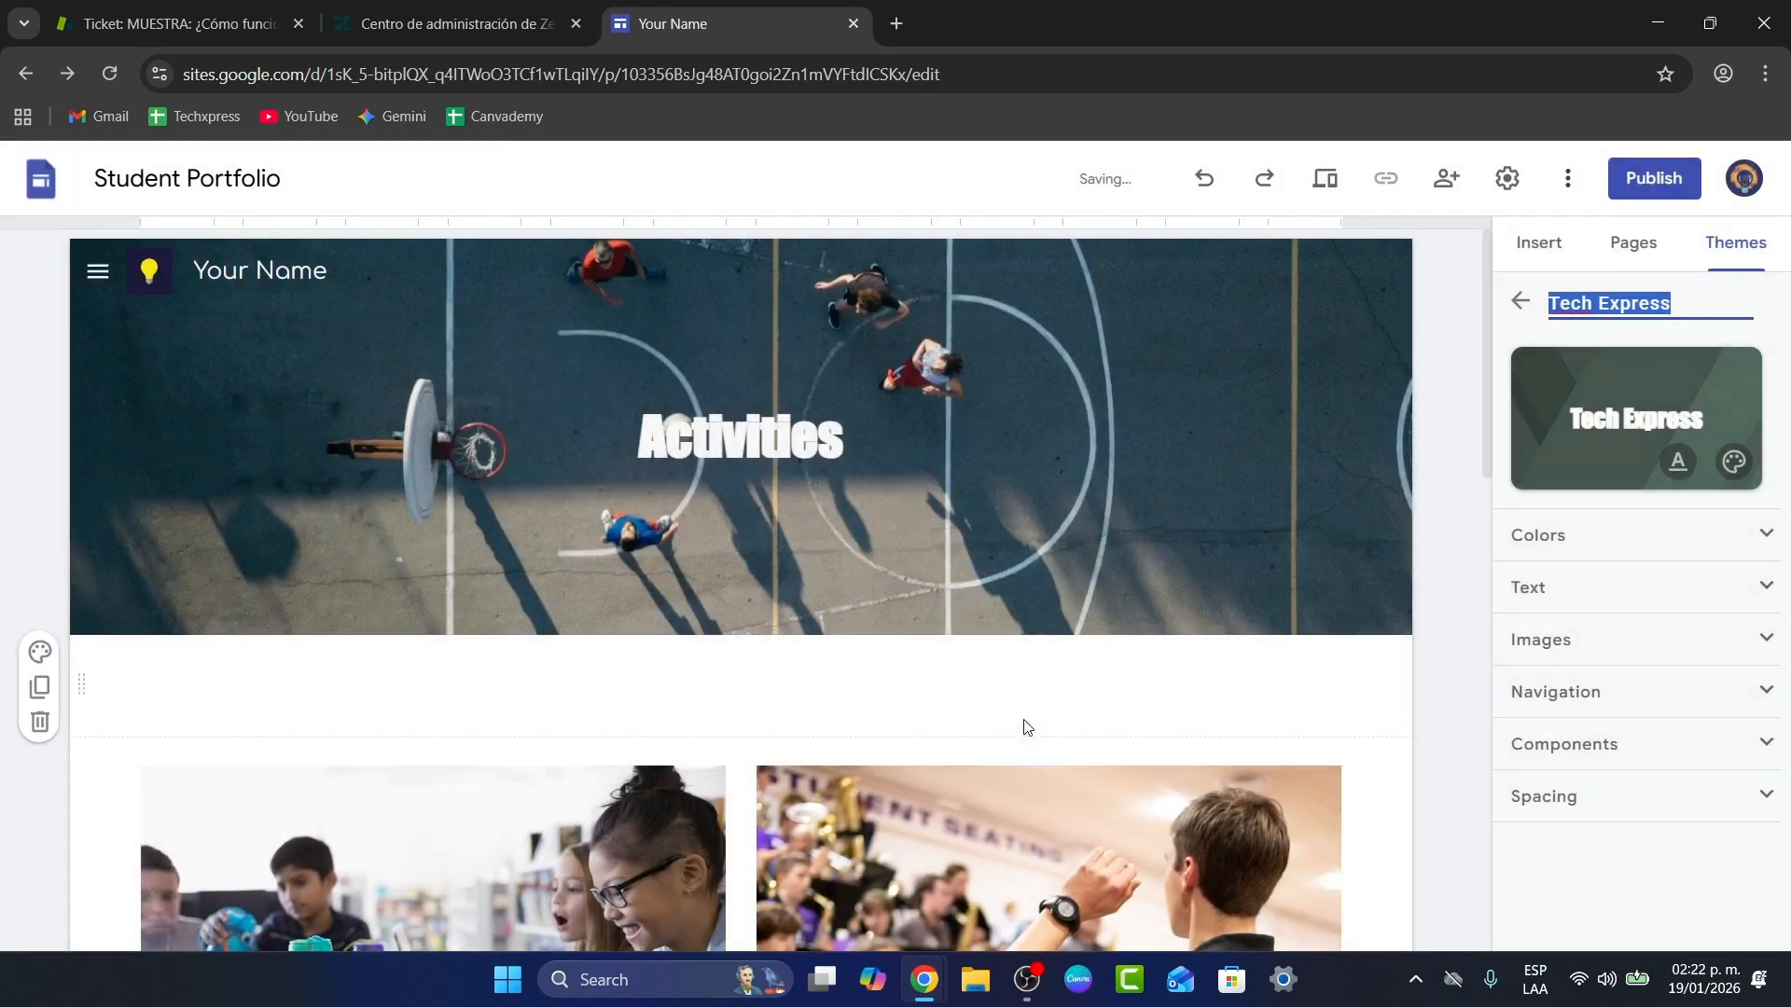
Step: Inspect the theme's Colors, Images and Navigation settings, scrolling down to Components
scroll(1098, 562, down, 10)
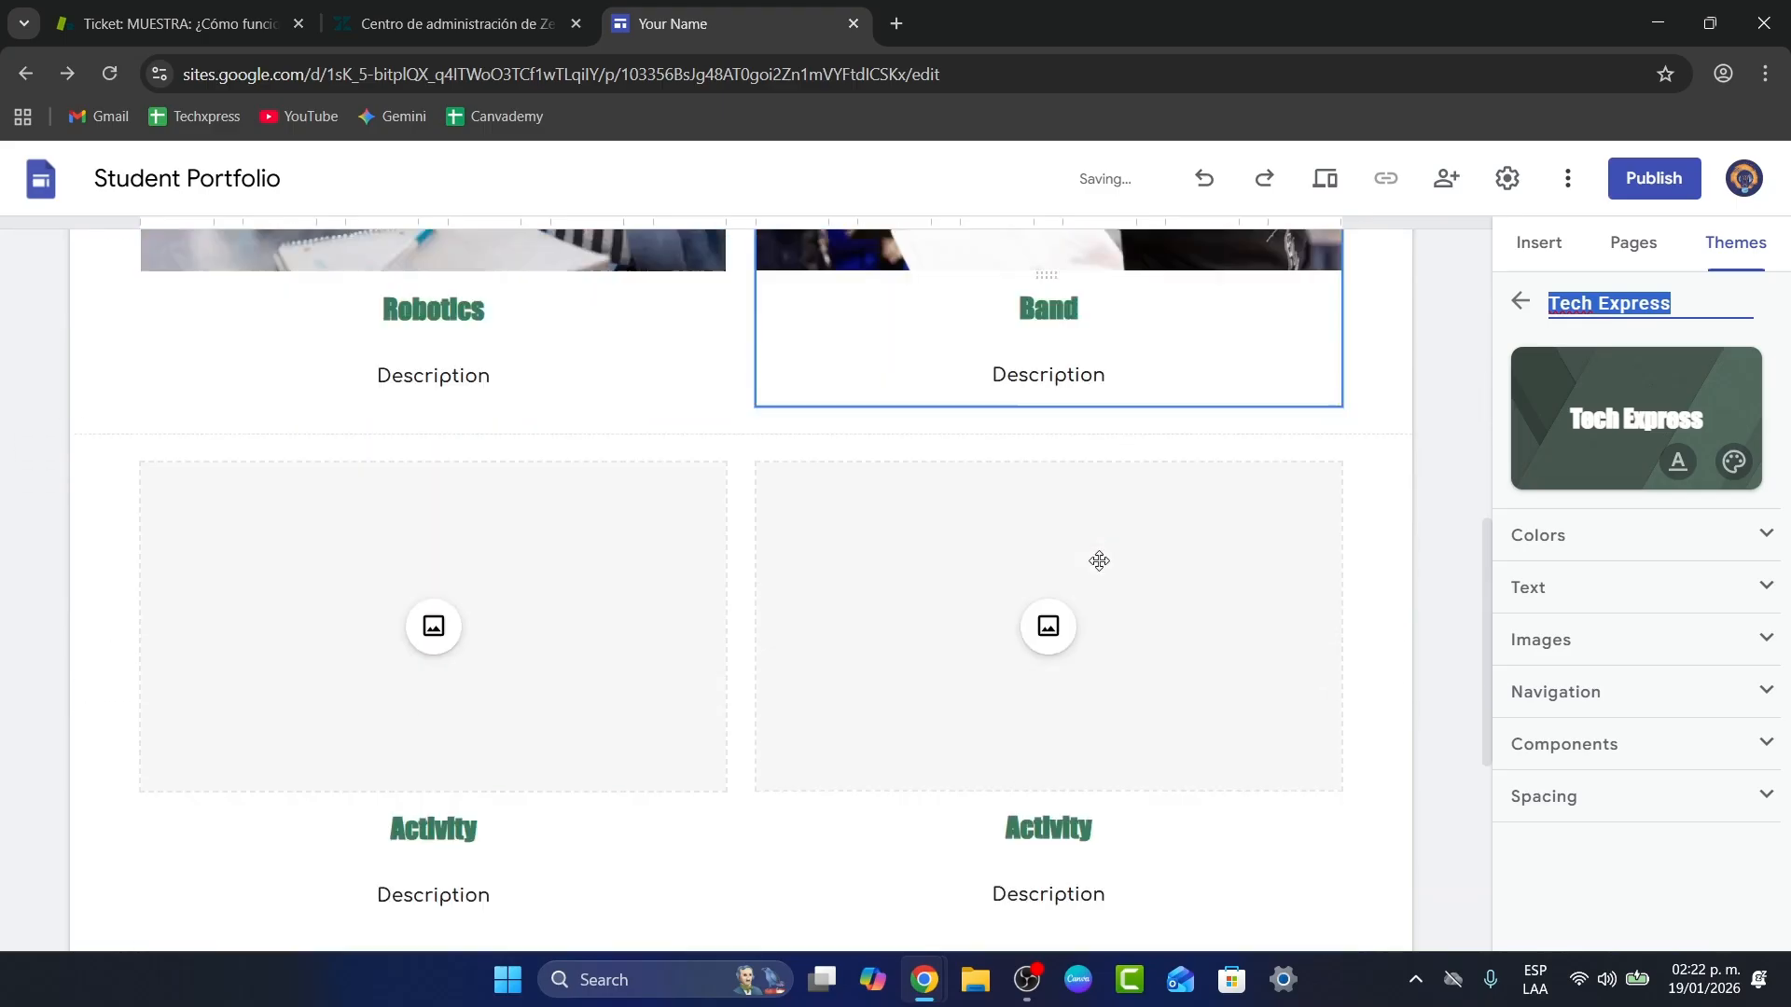
scroll(1099, 561, down, 3)
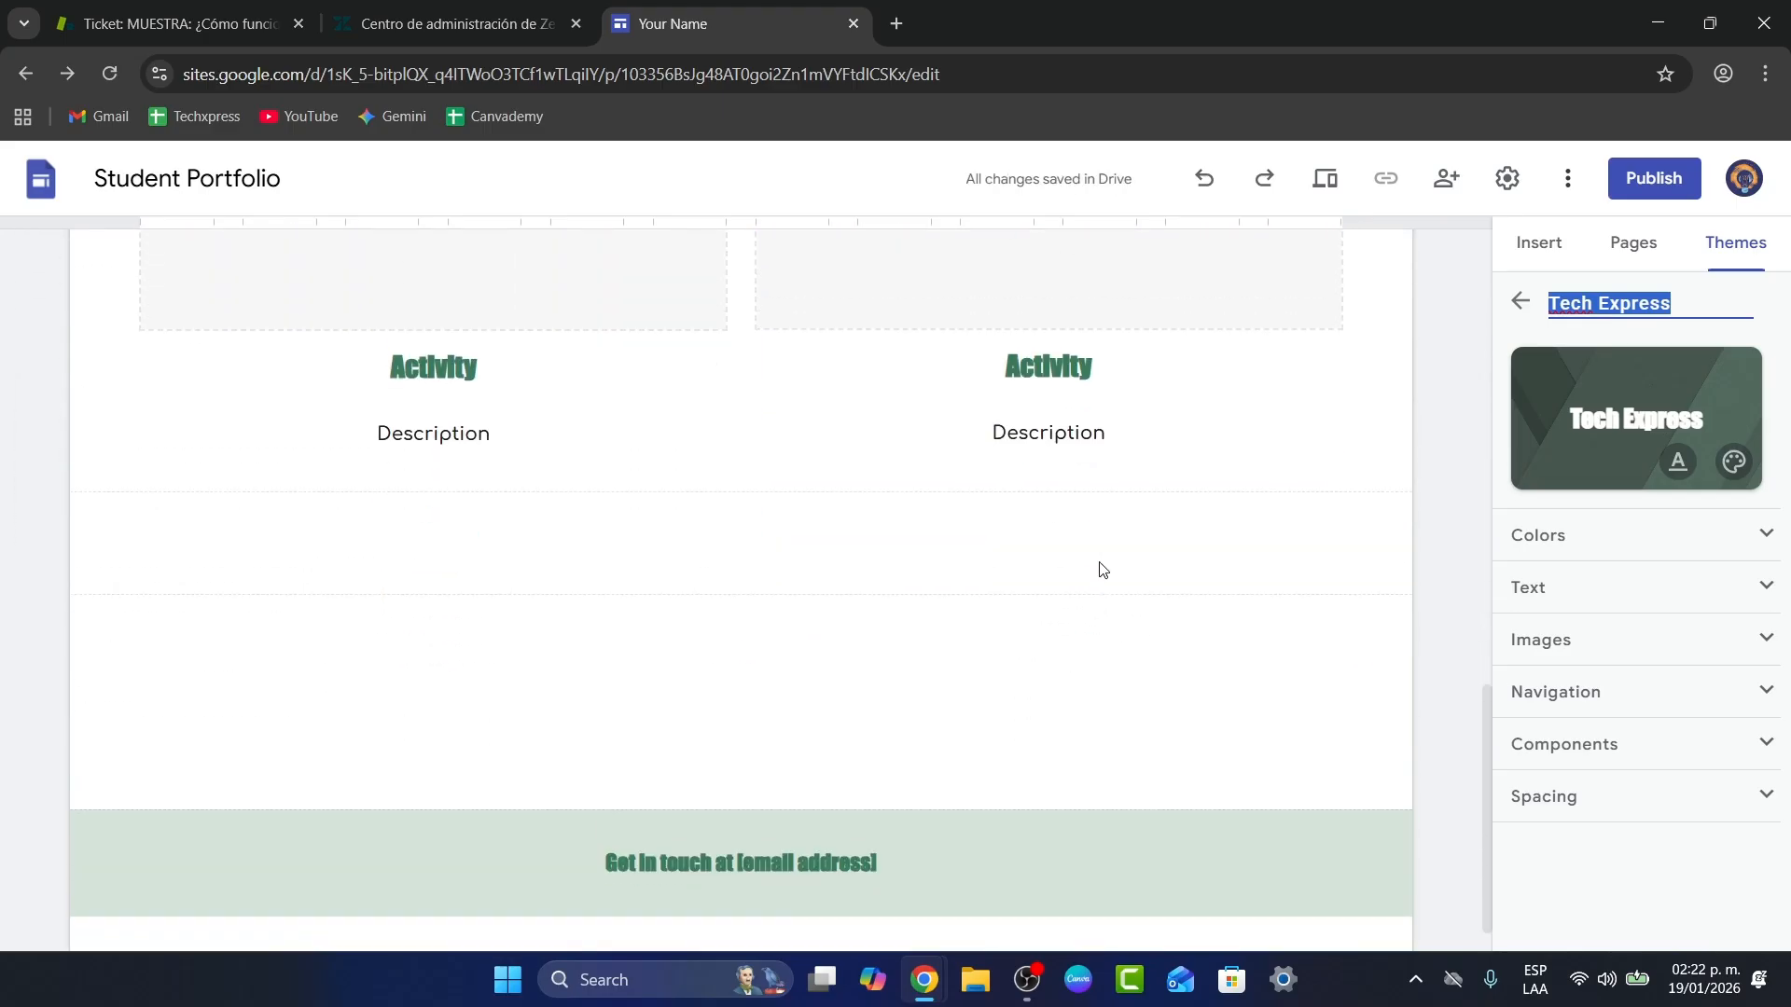
scroll(1098, 564, up, 15)
click(1727, 536)
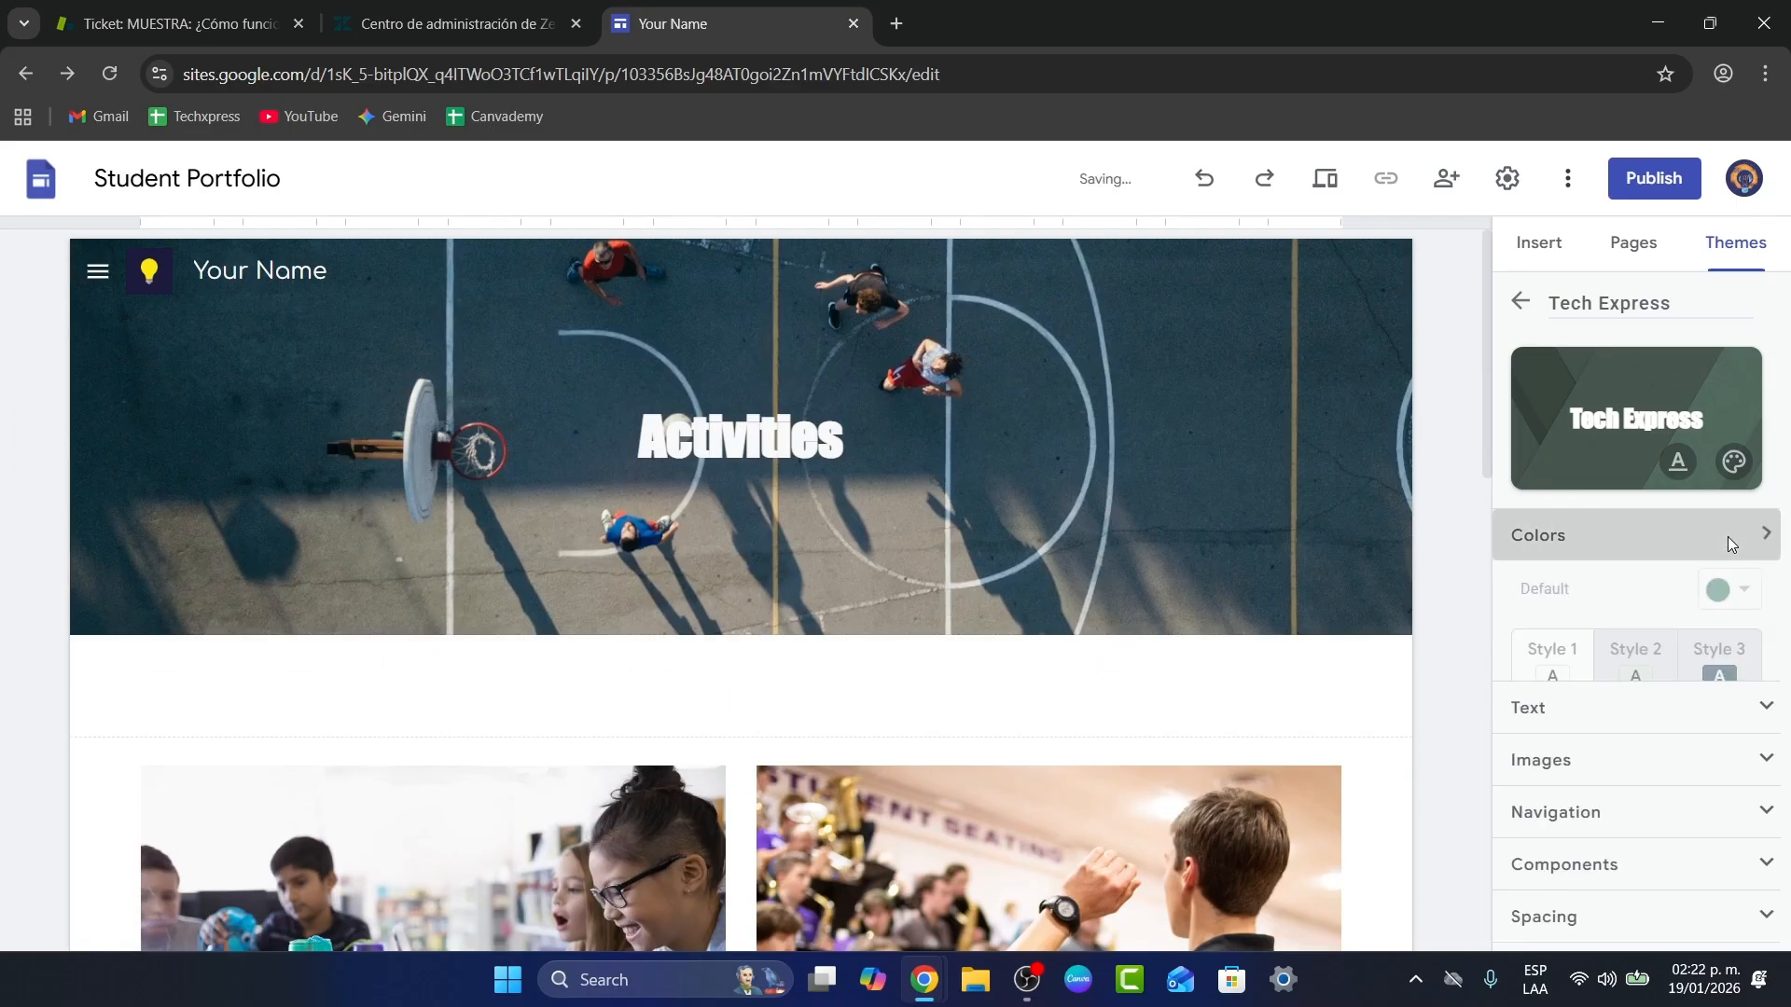
click(1649, 528)
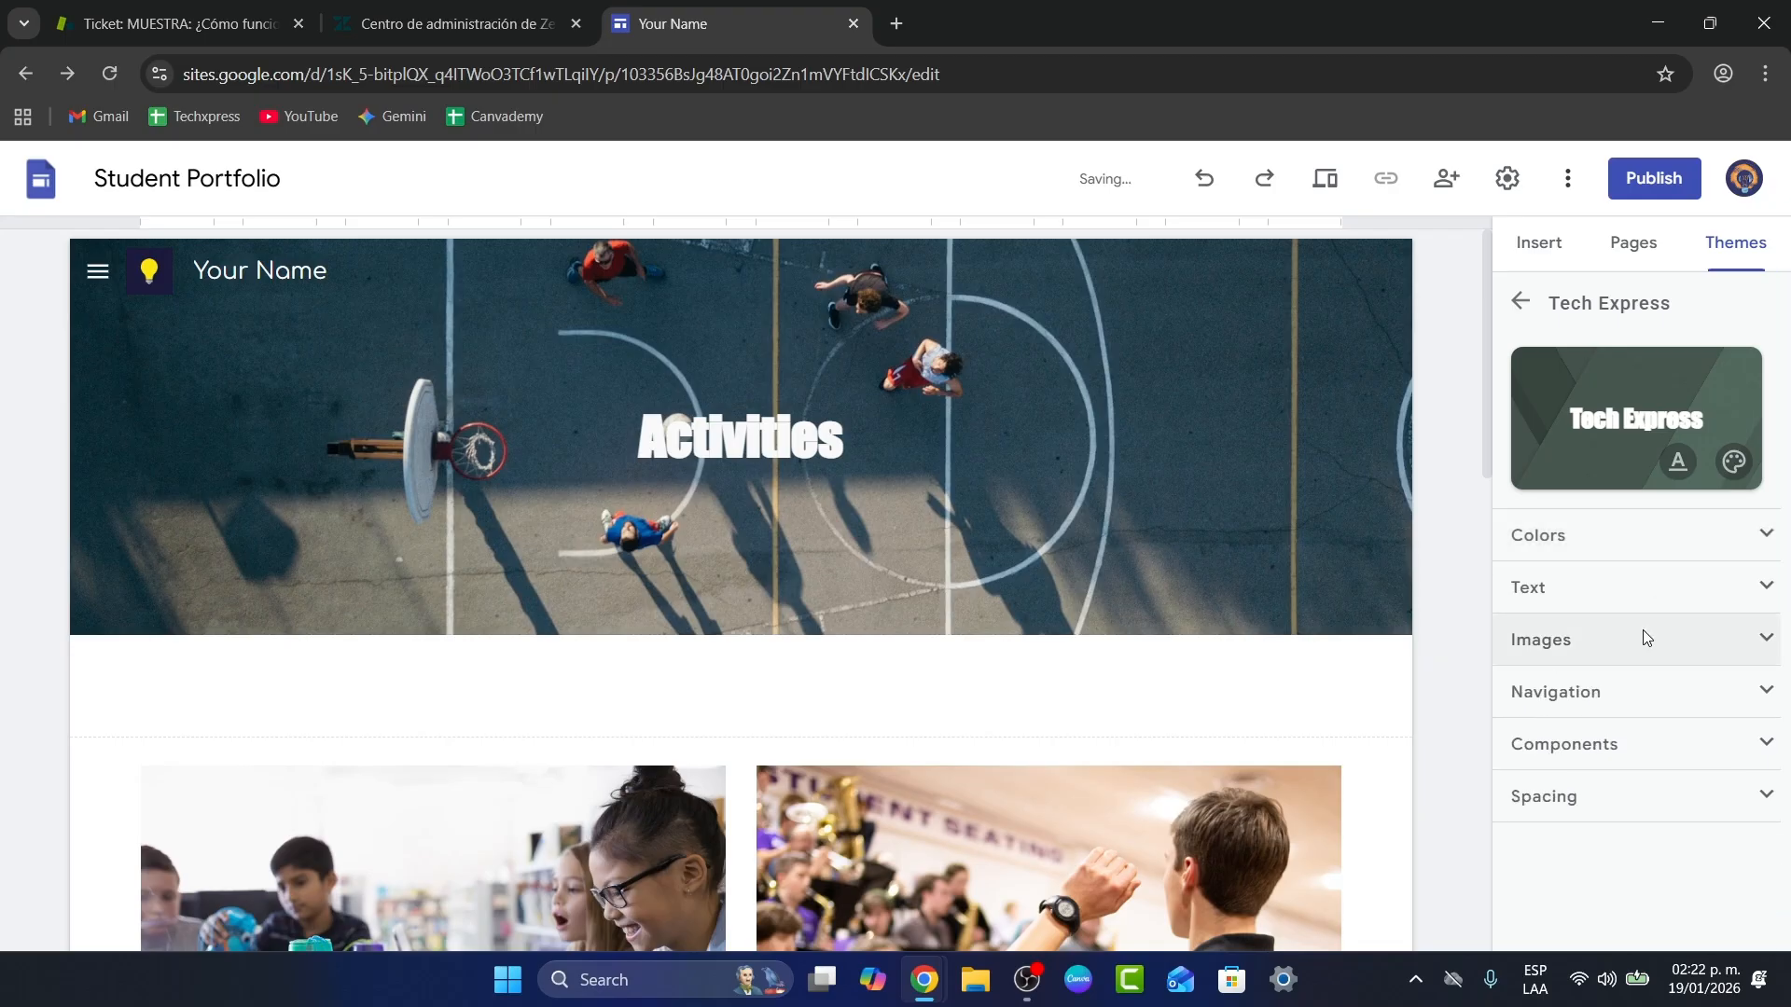
click(1641, 635)
click(1642, 636)
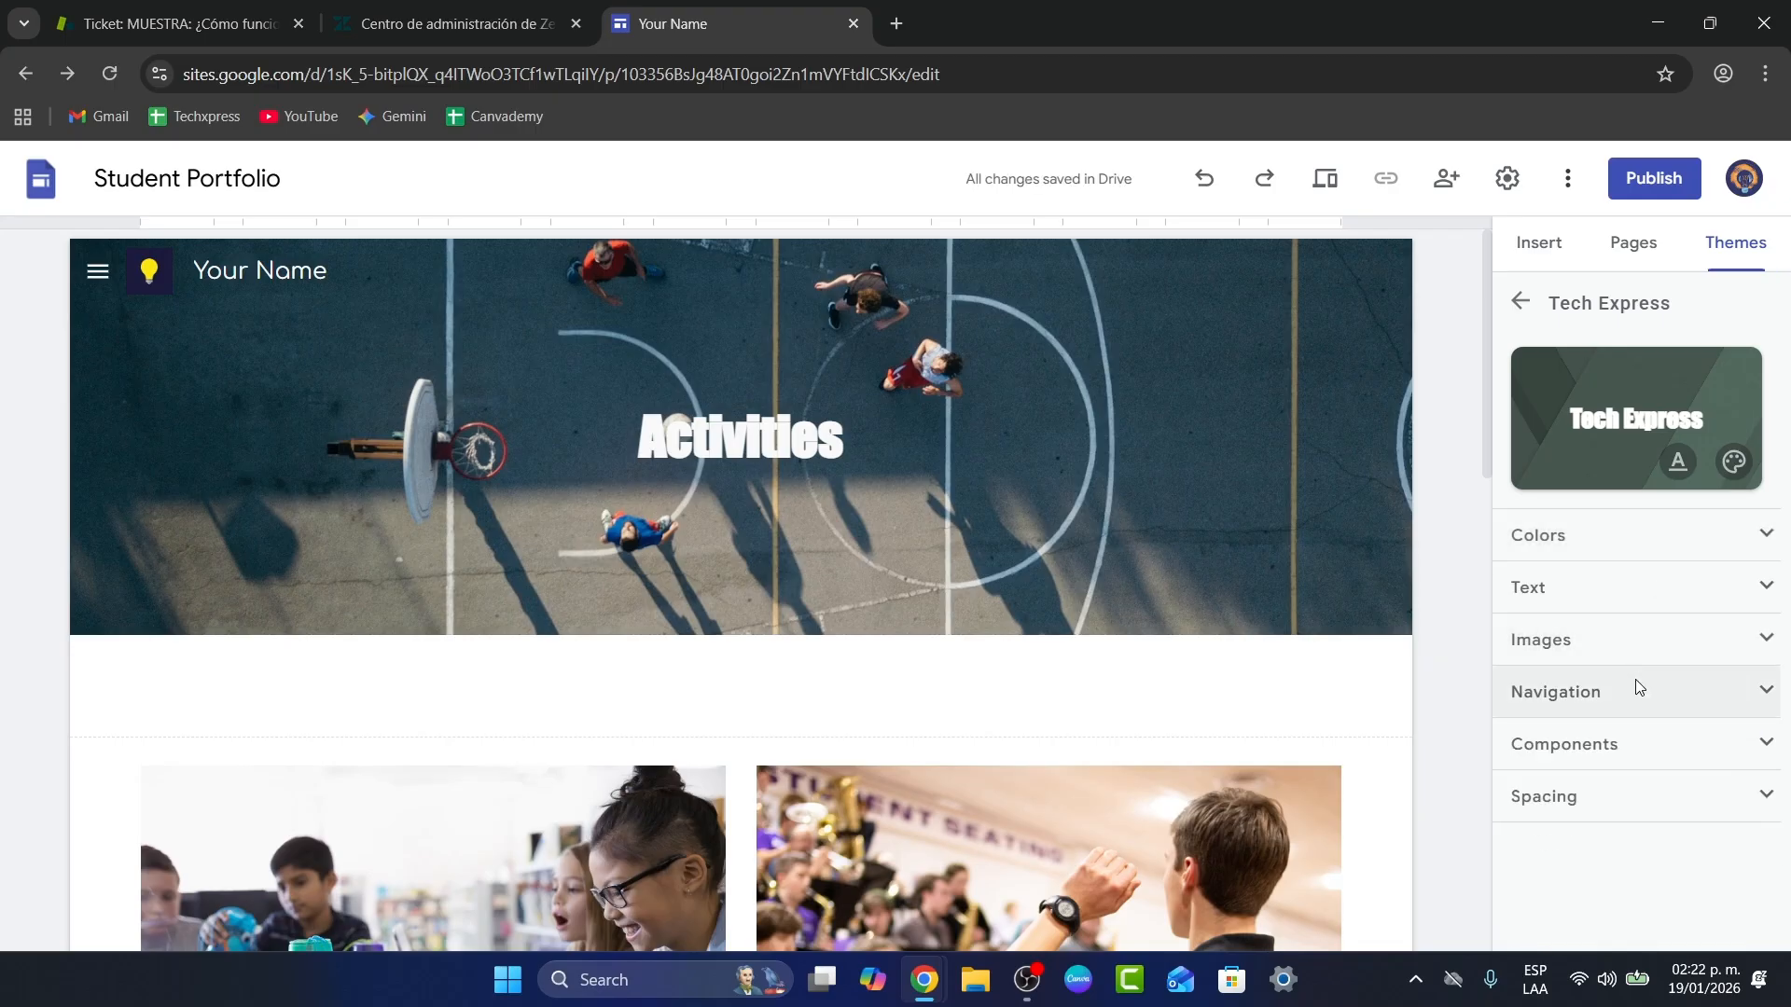
click(1638, 691)
scroll(1675, 567, down, 2)
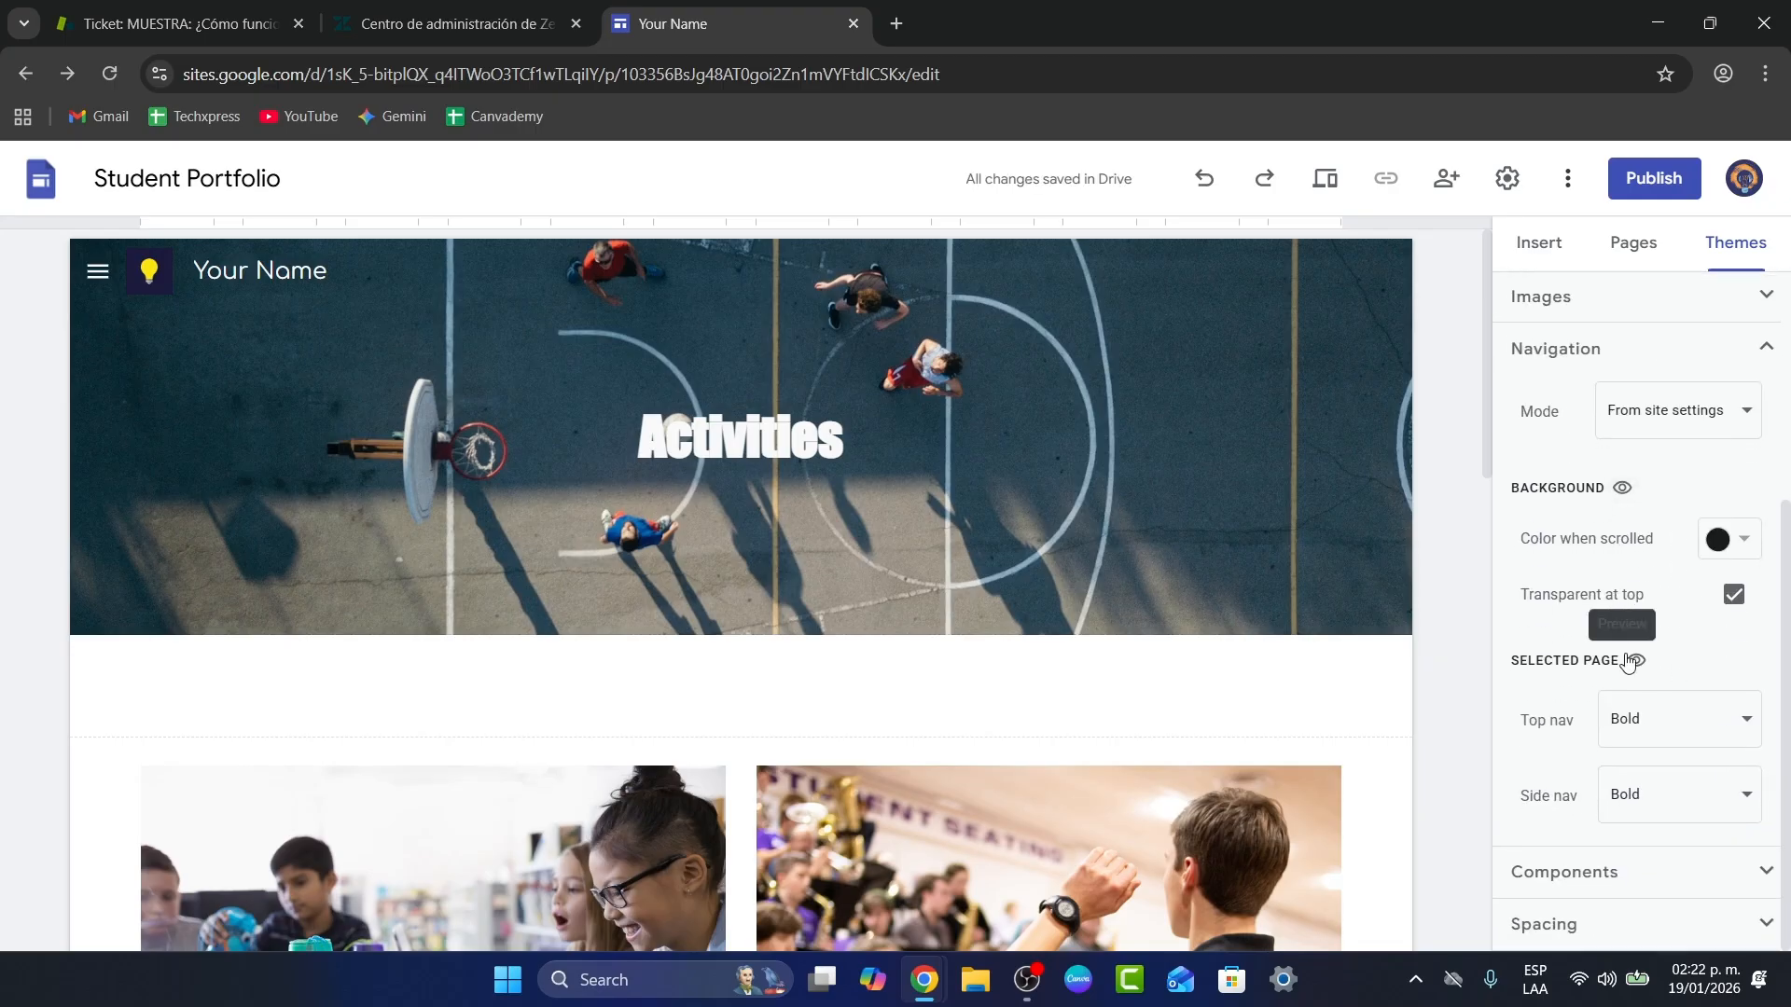
scroll(1614, 821, down, 6)
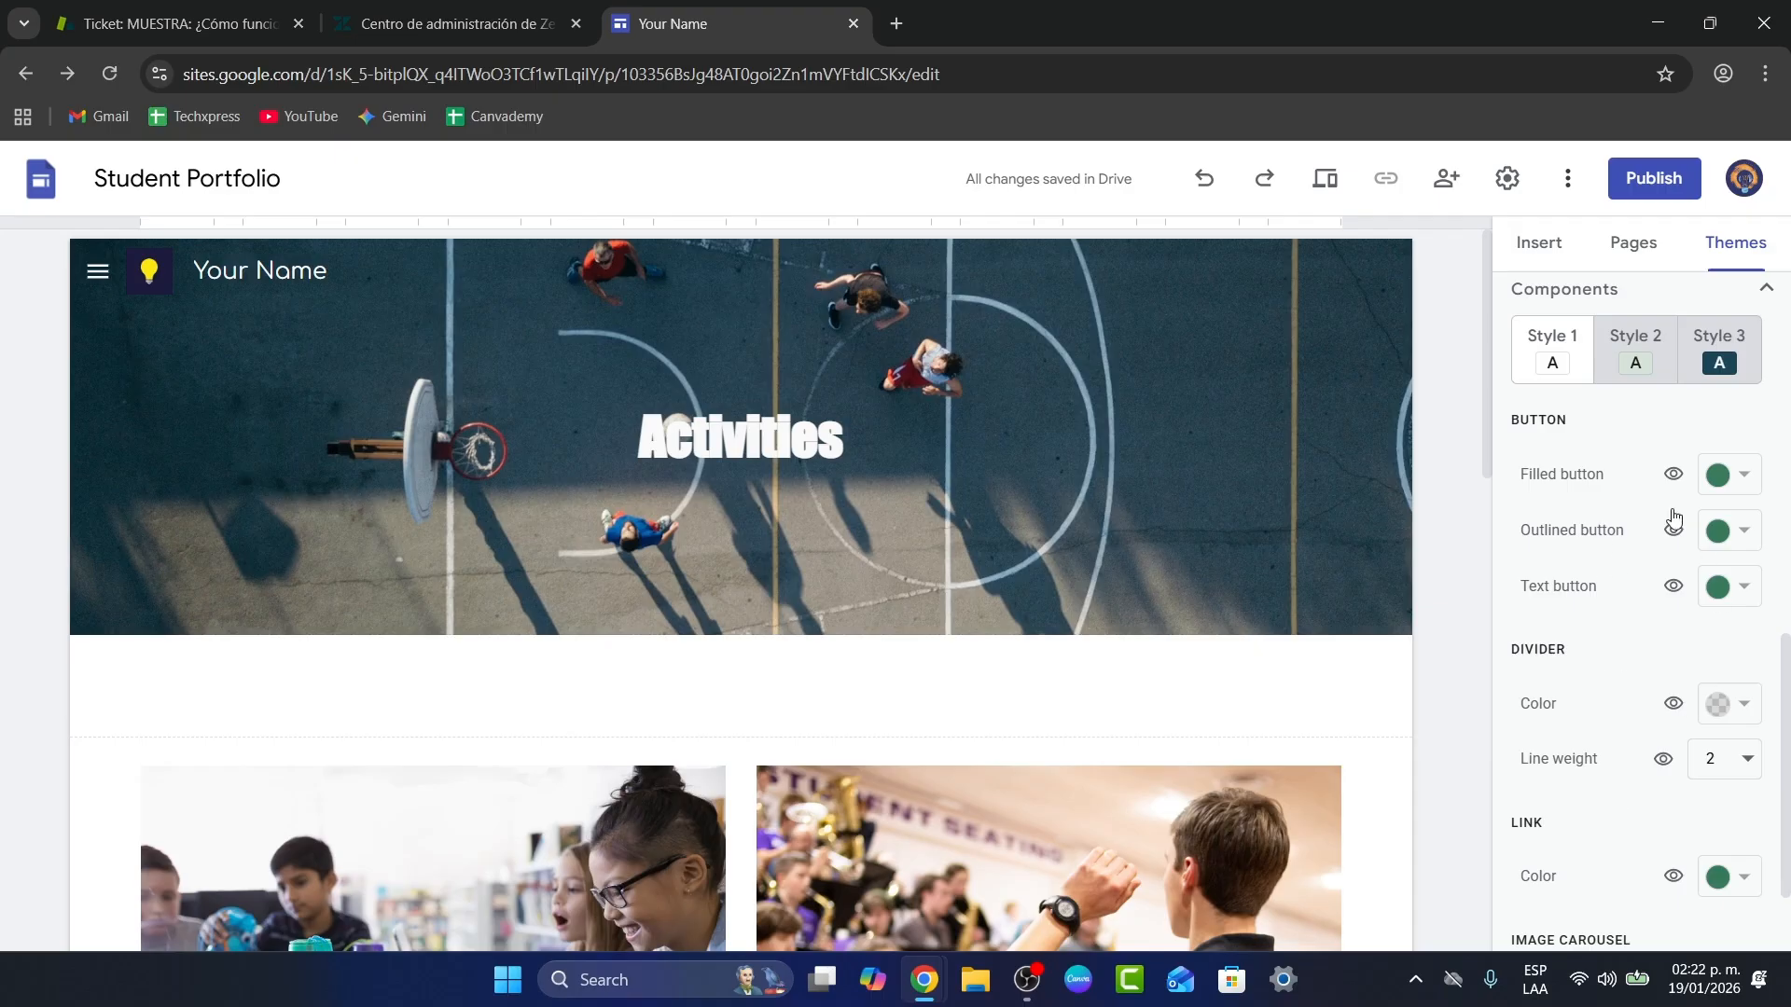
Step: Expand the theme's Spacing settings, then open the Home page and scroll through it
scroll(1670, 560, down, 2)
click(1585, 919)
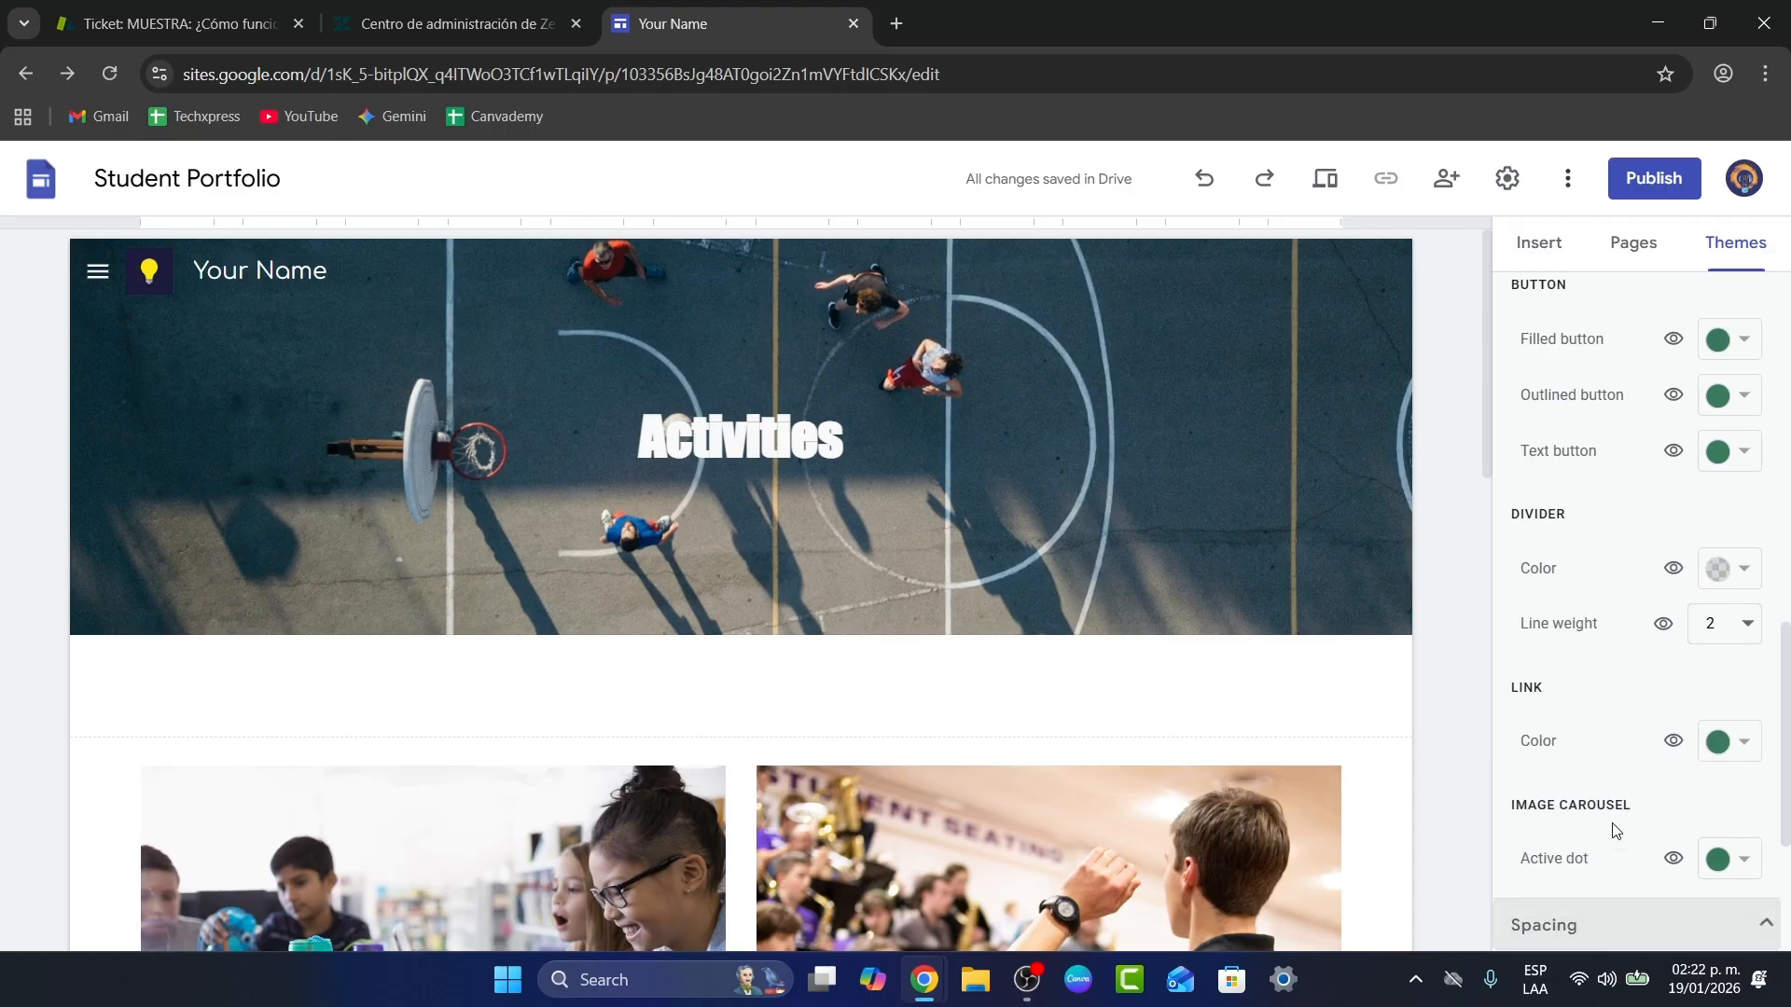
click(1633, 244)
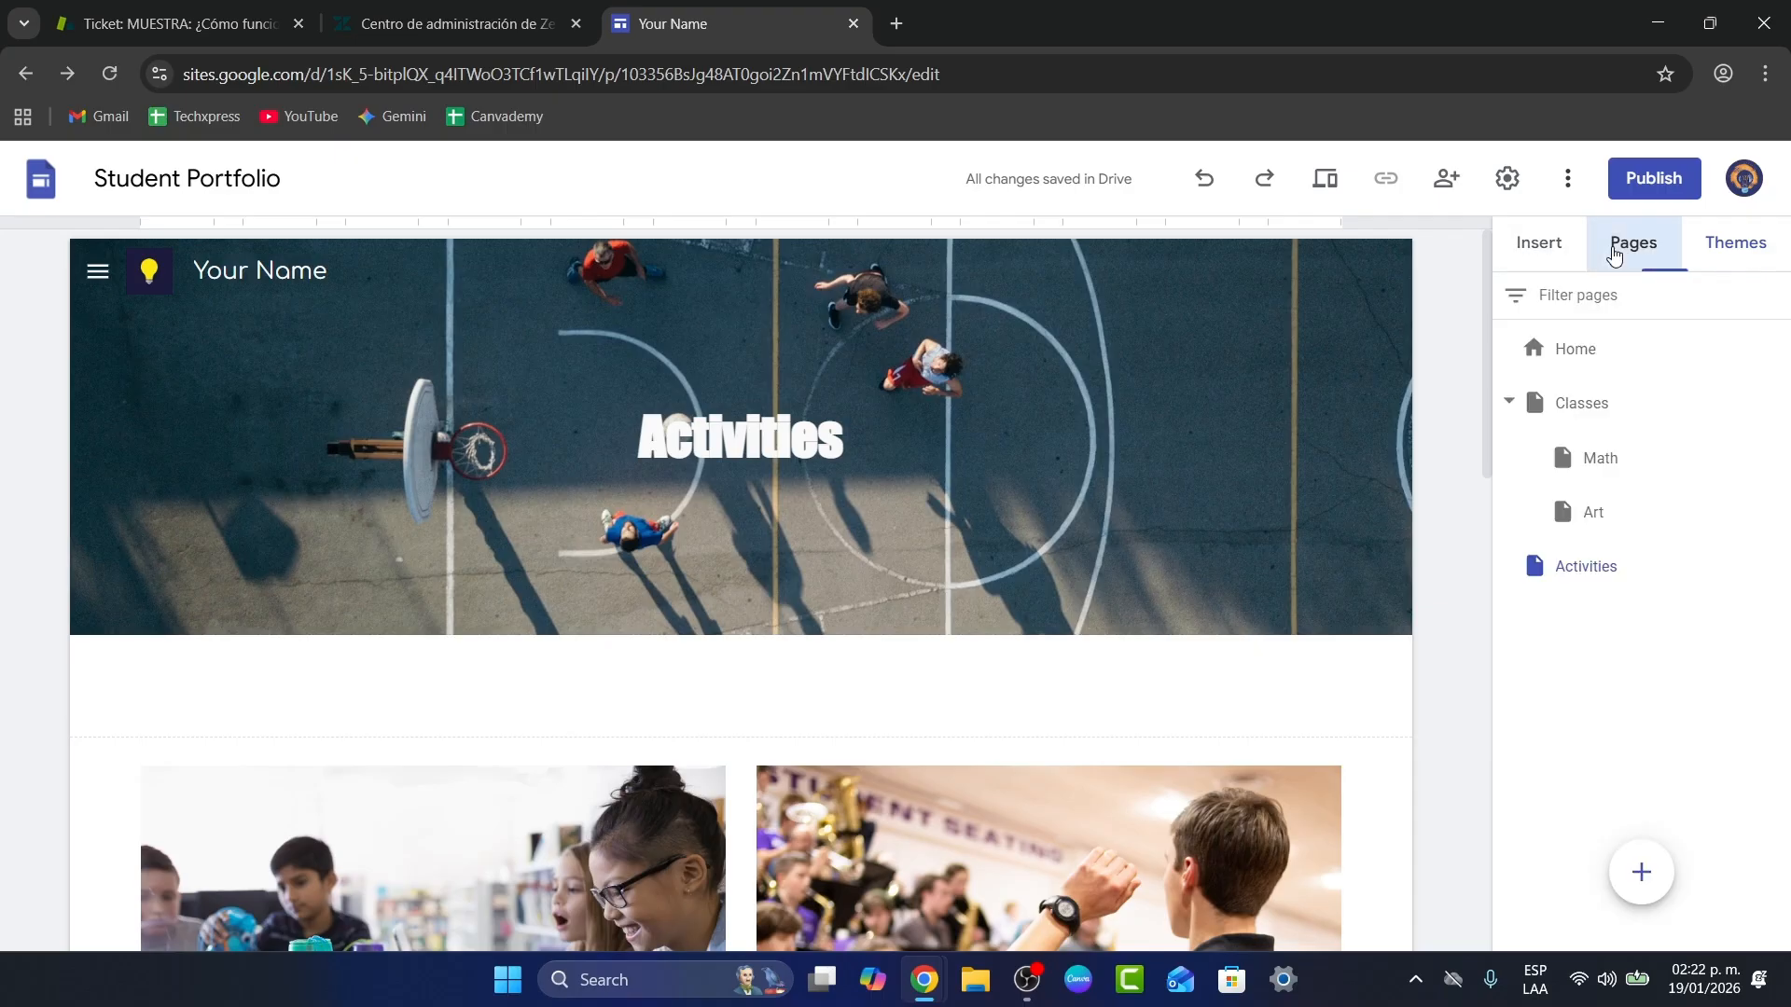
click(1620, 364)
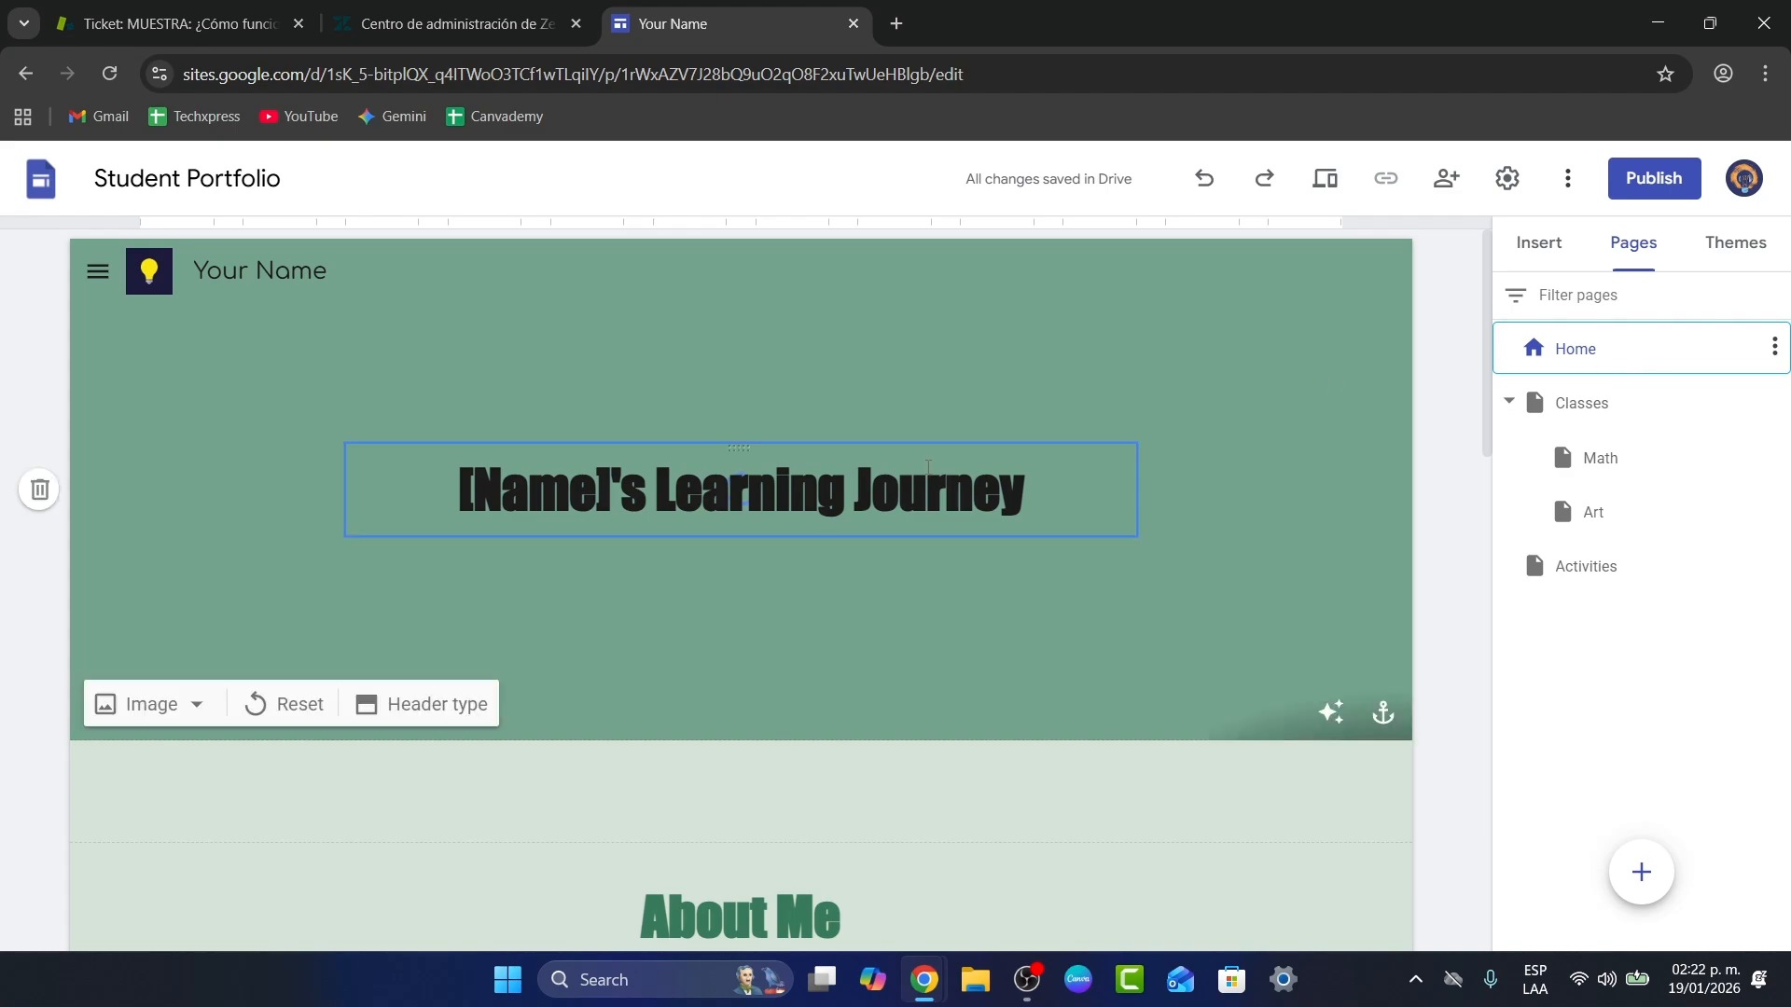
scroll(948, 604, down, 5)
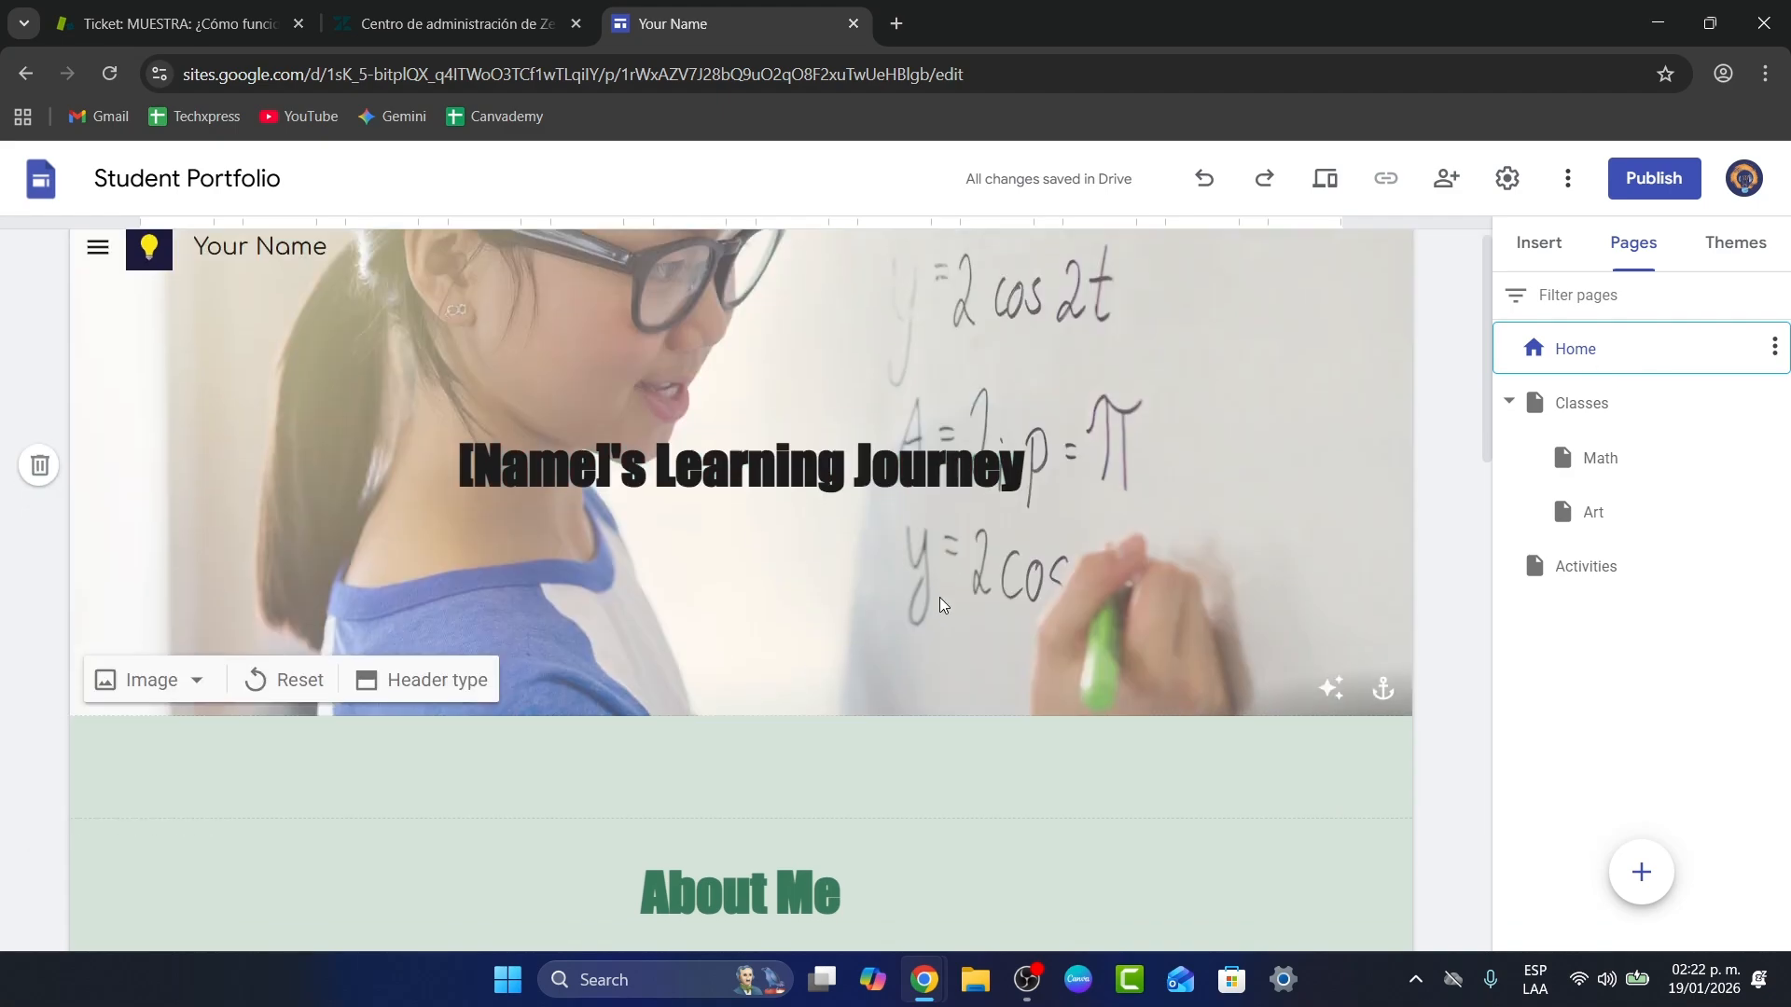
scroll(948, 604, down, 10)
scroll(968, 643, up, 15)
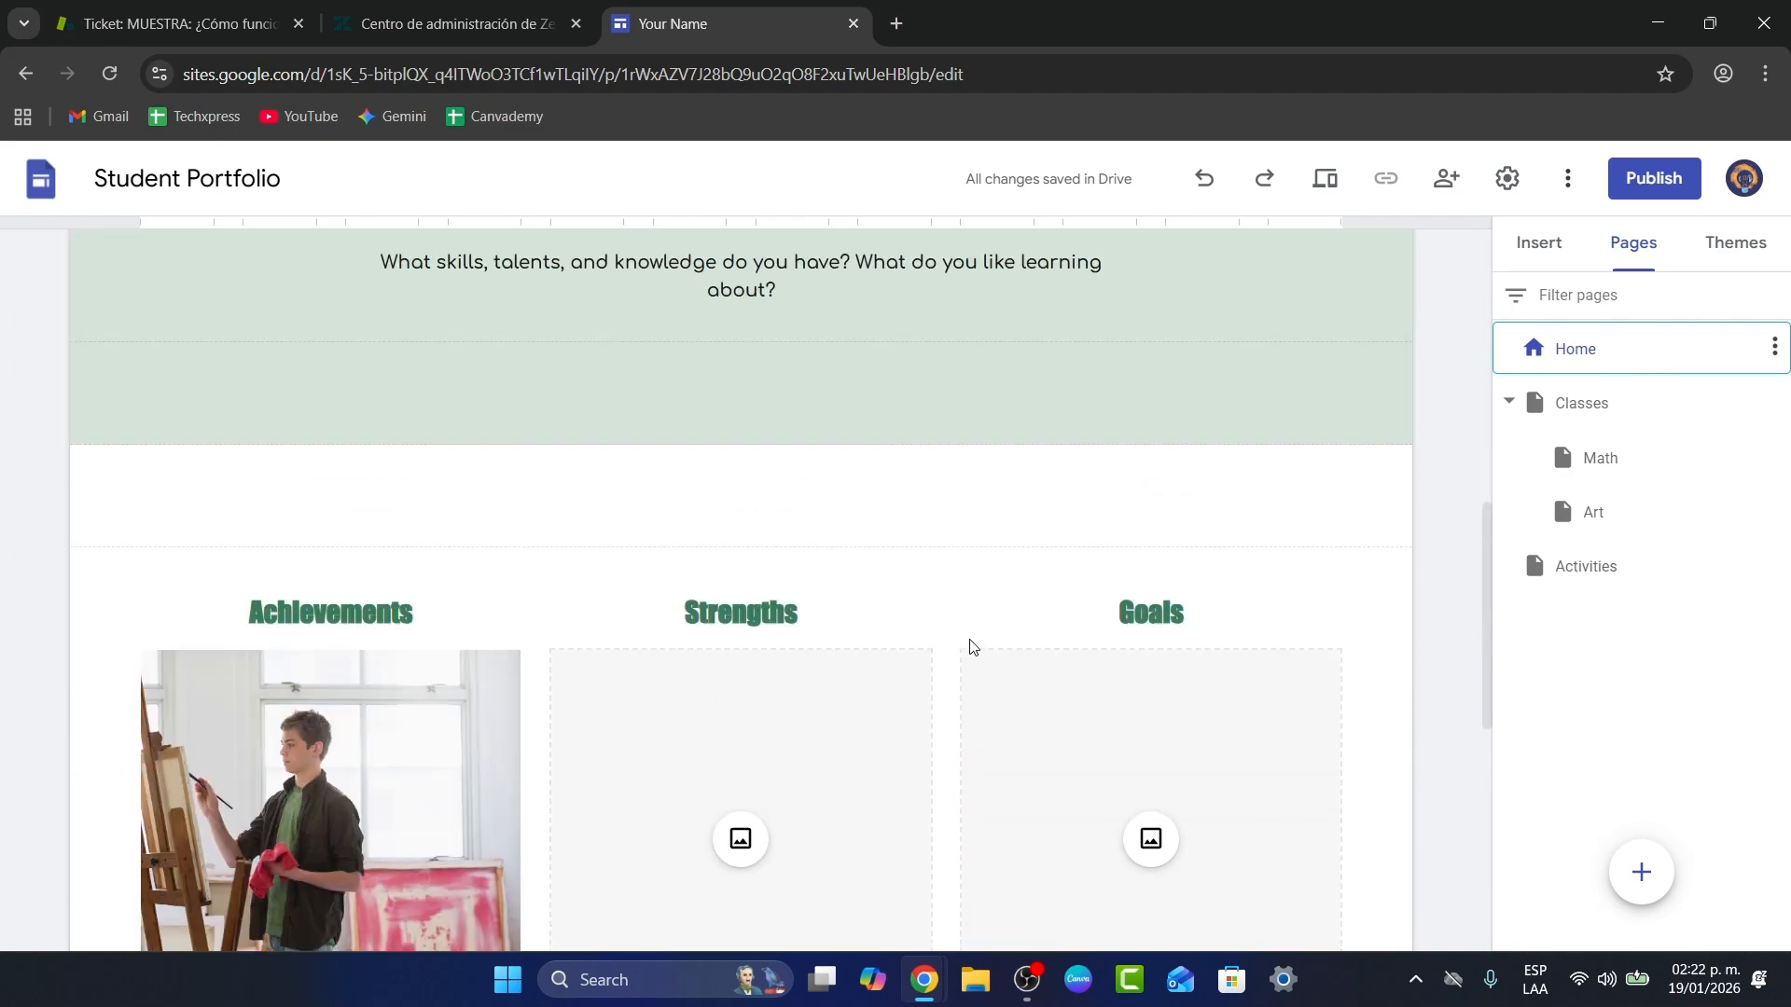
scroll(972, 645, up, 1)
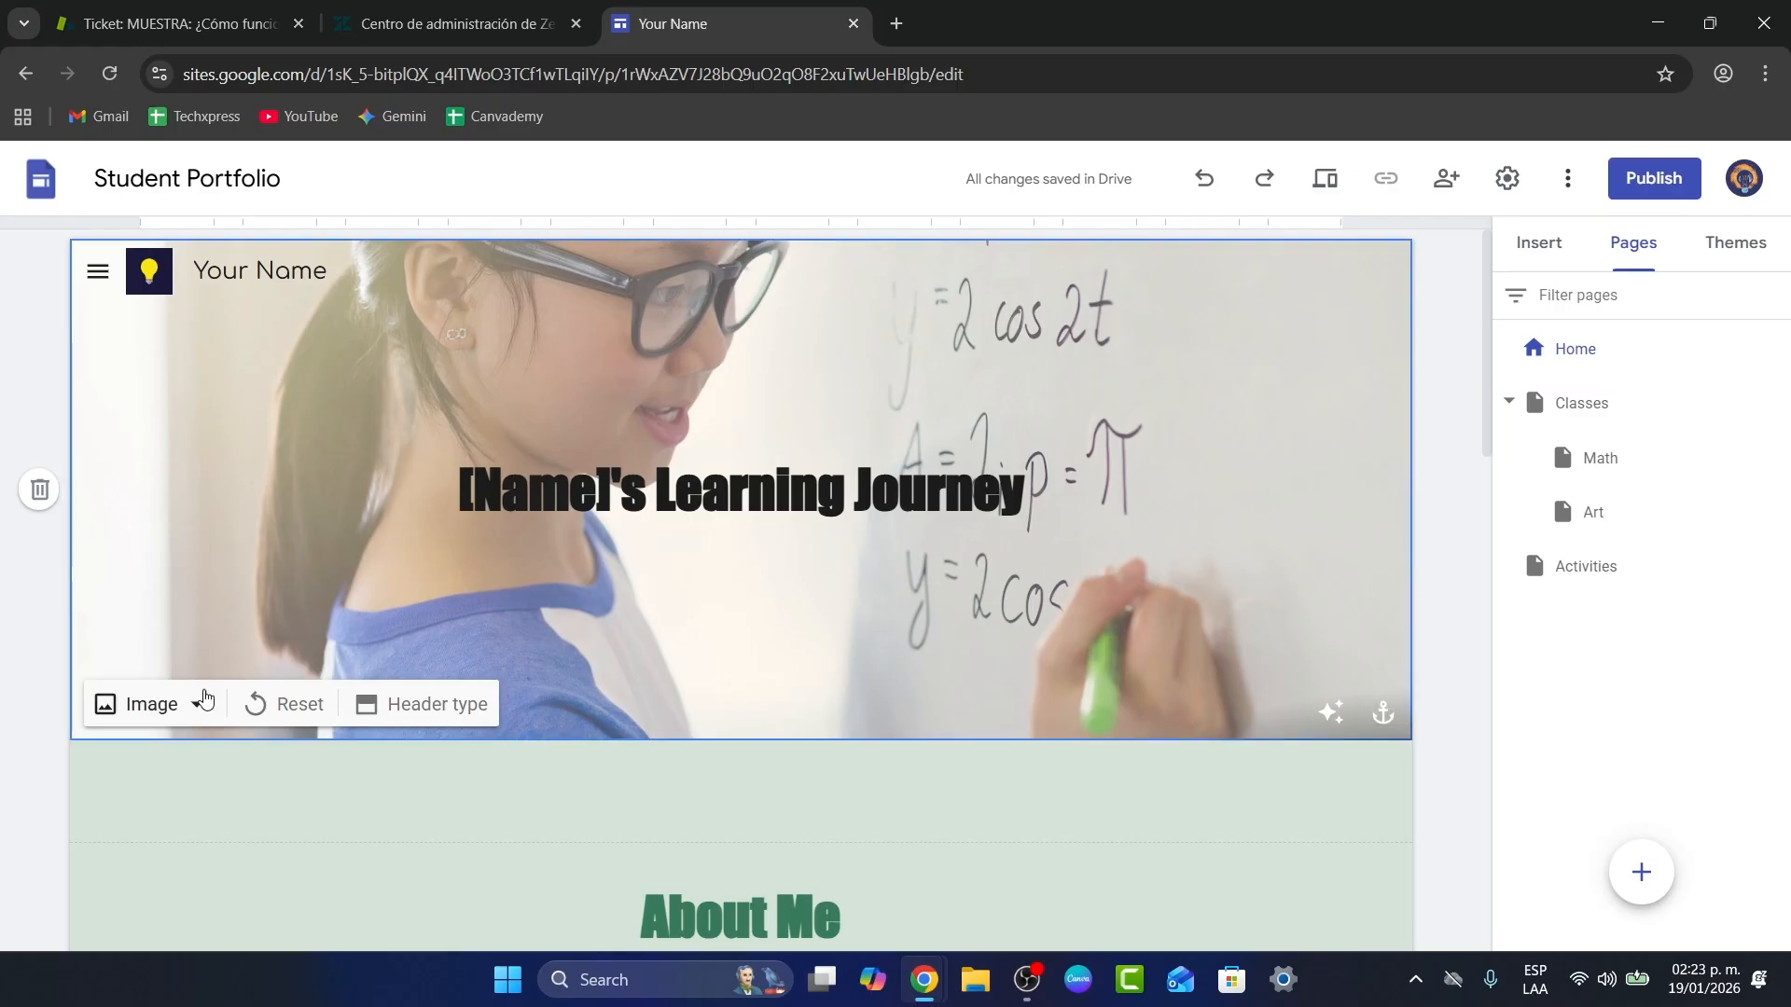
click(182, 709)
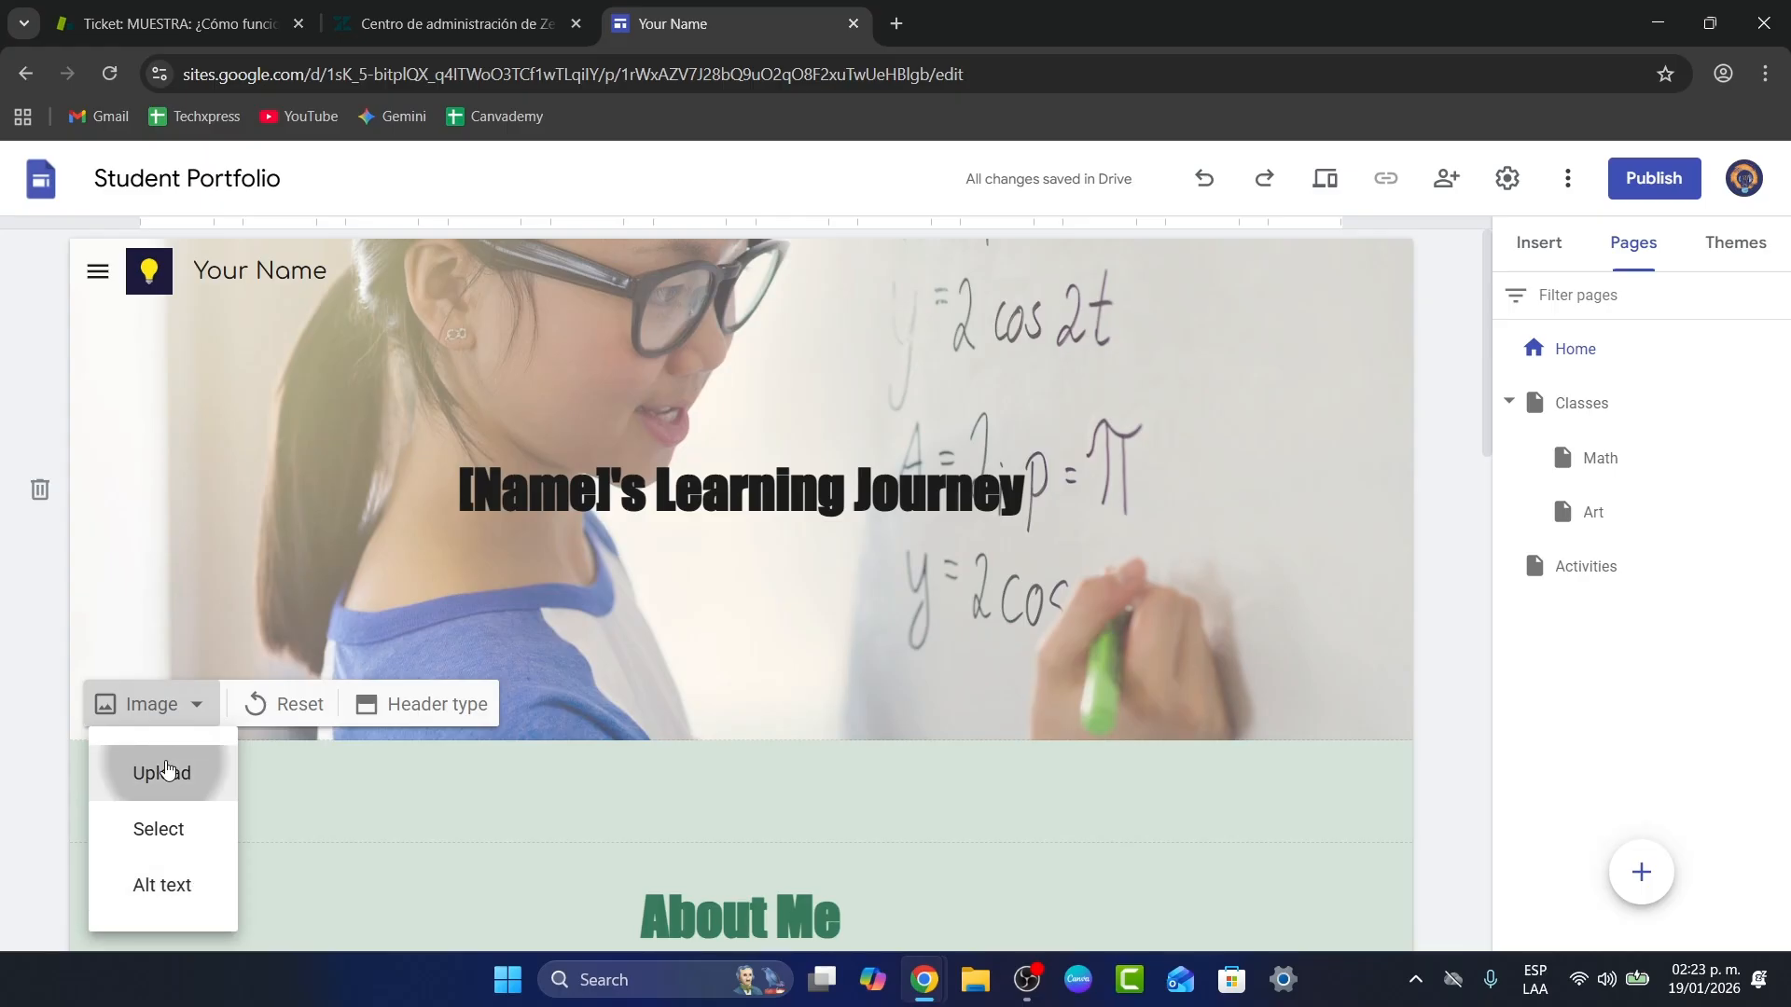
click(177, 767)
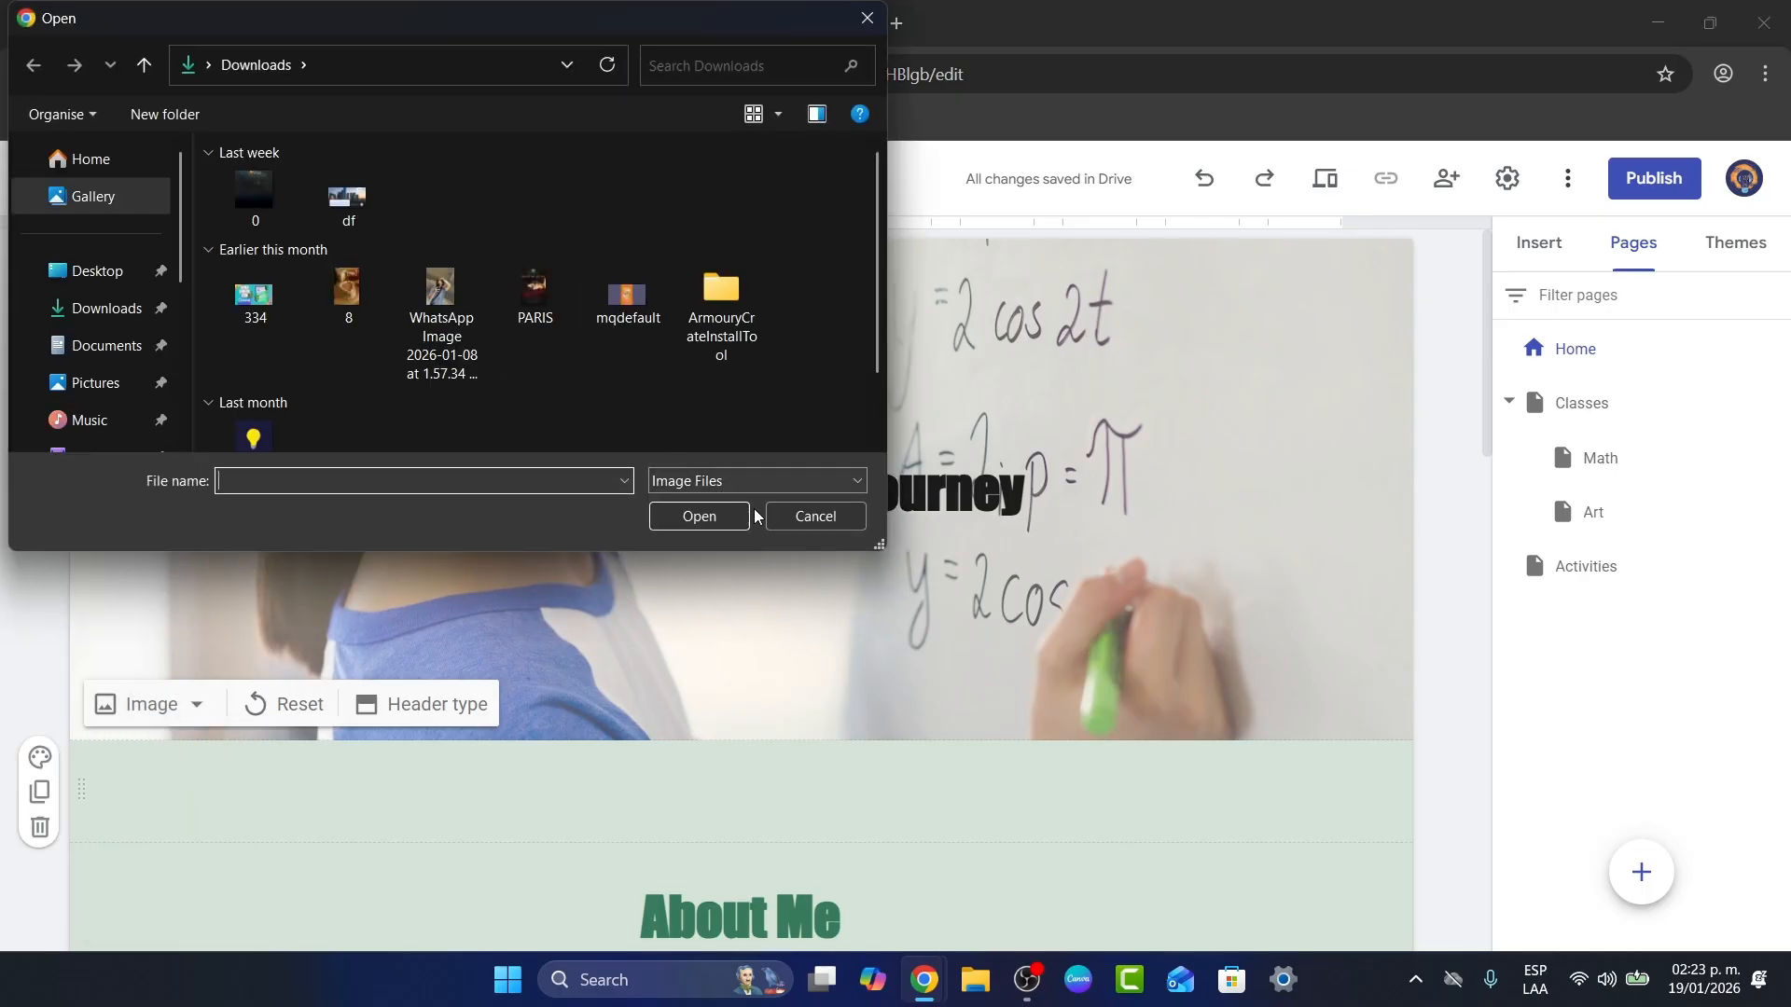
click(815, 516)
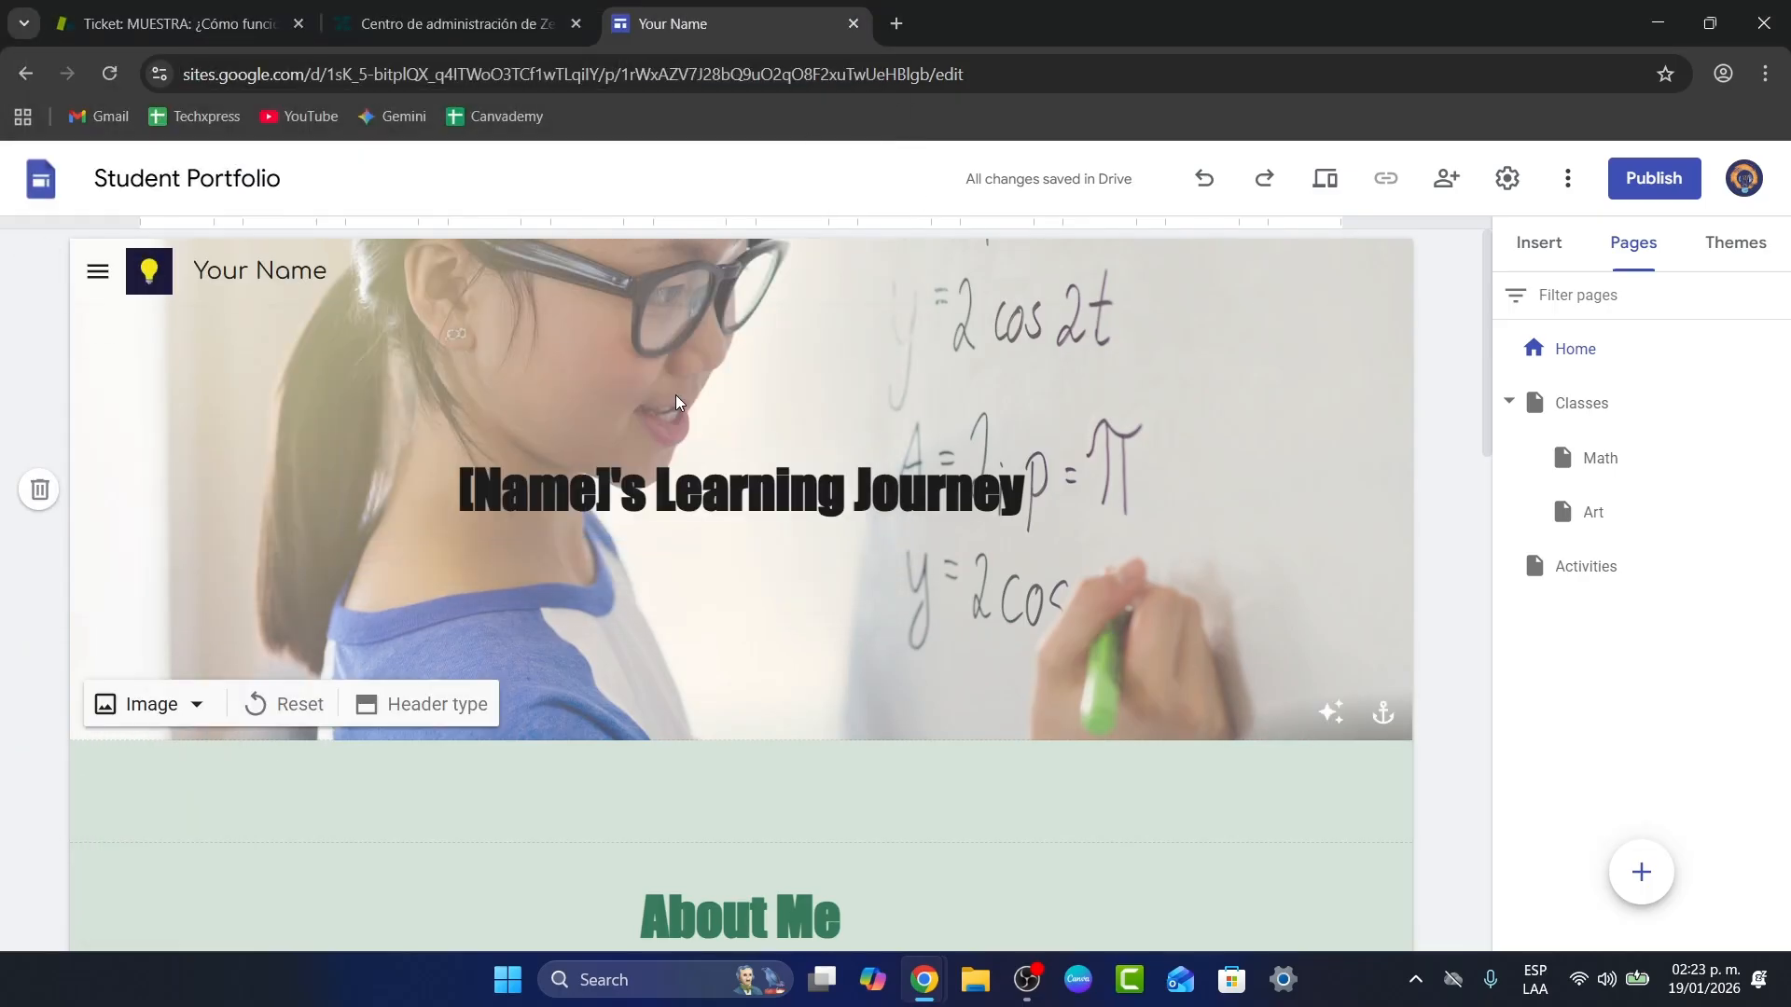
click(209, 706)
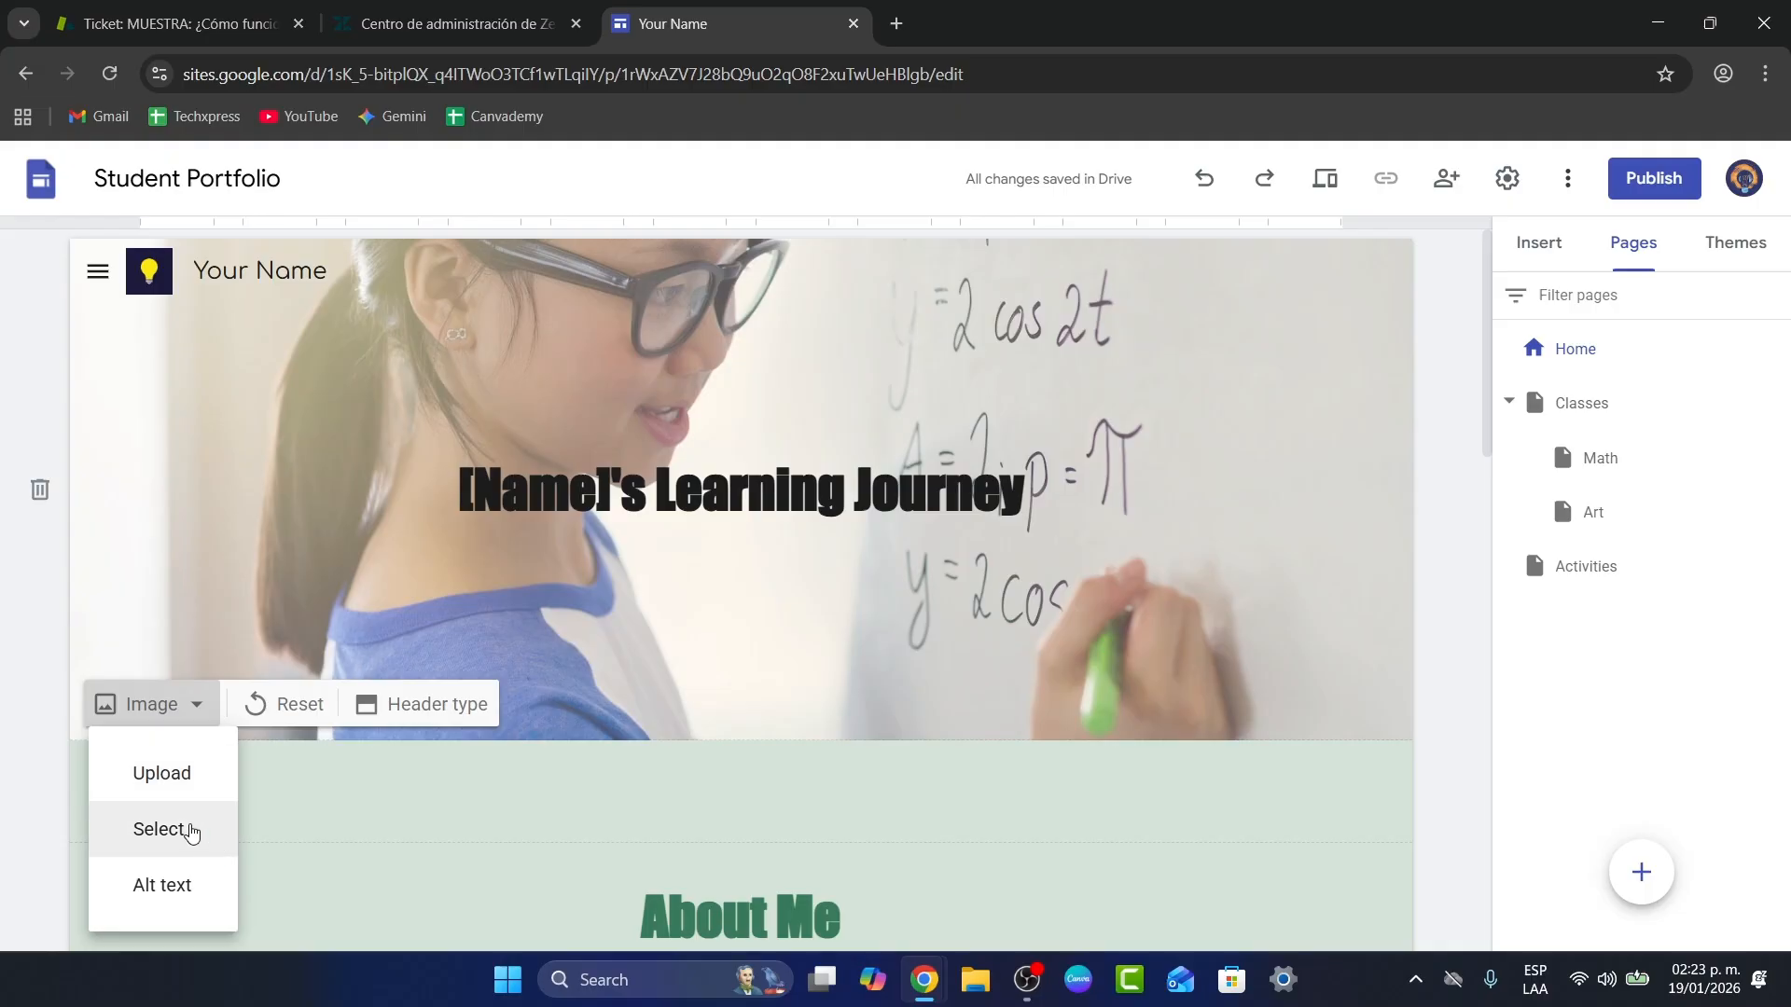
click(368, 716)
click(368, 716)
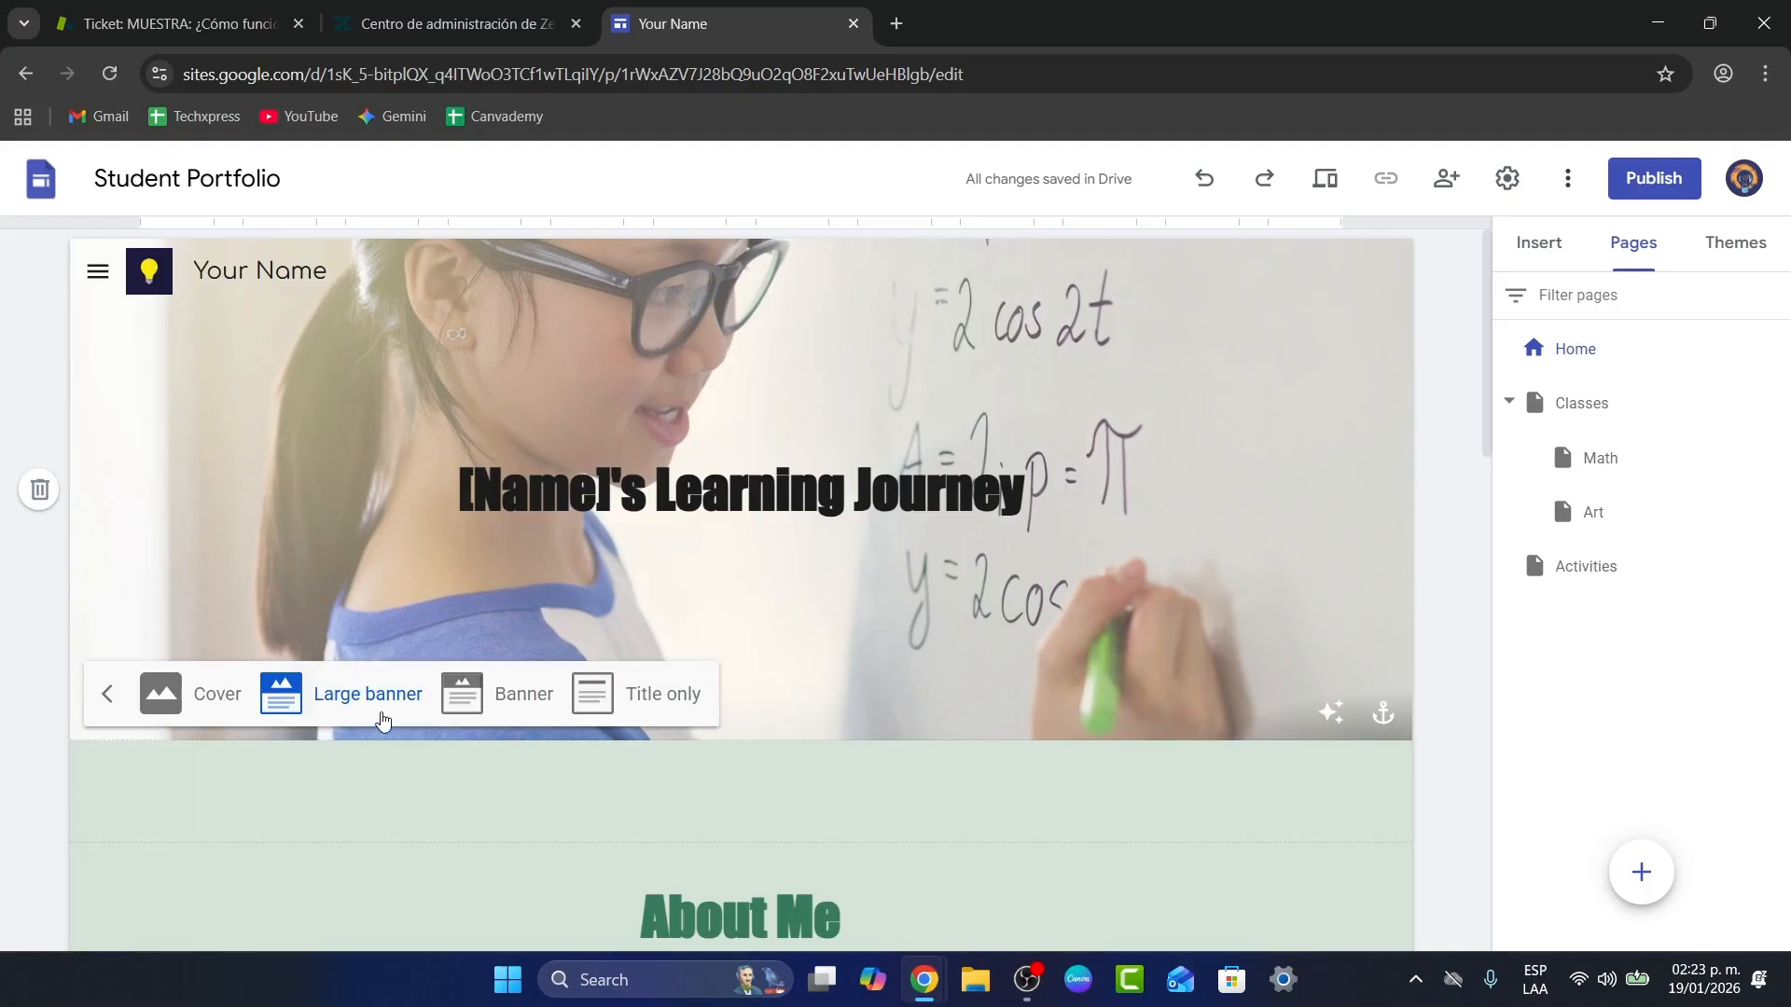
click(596, 709)
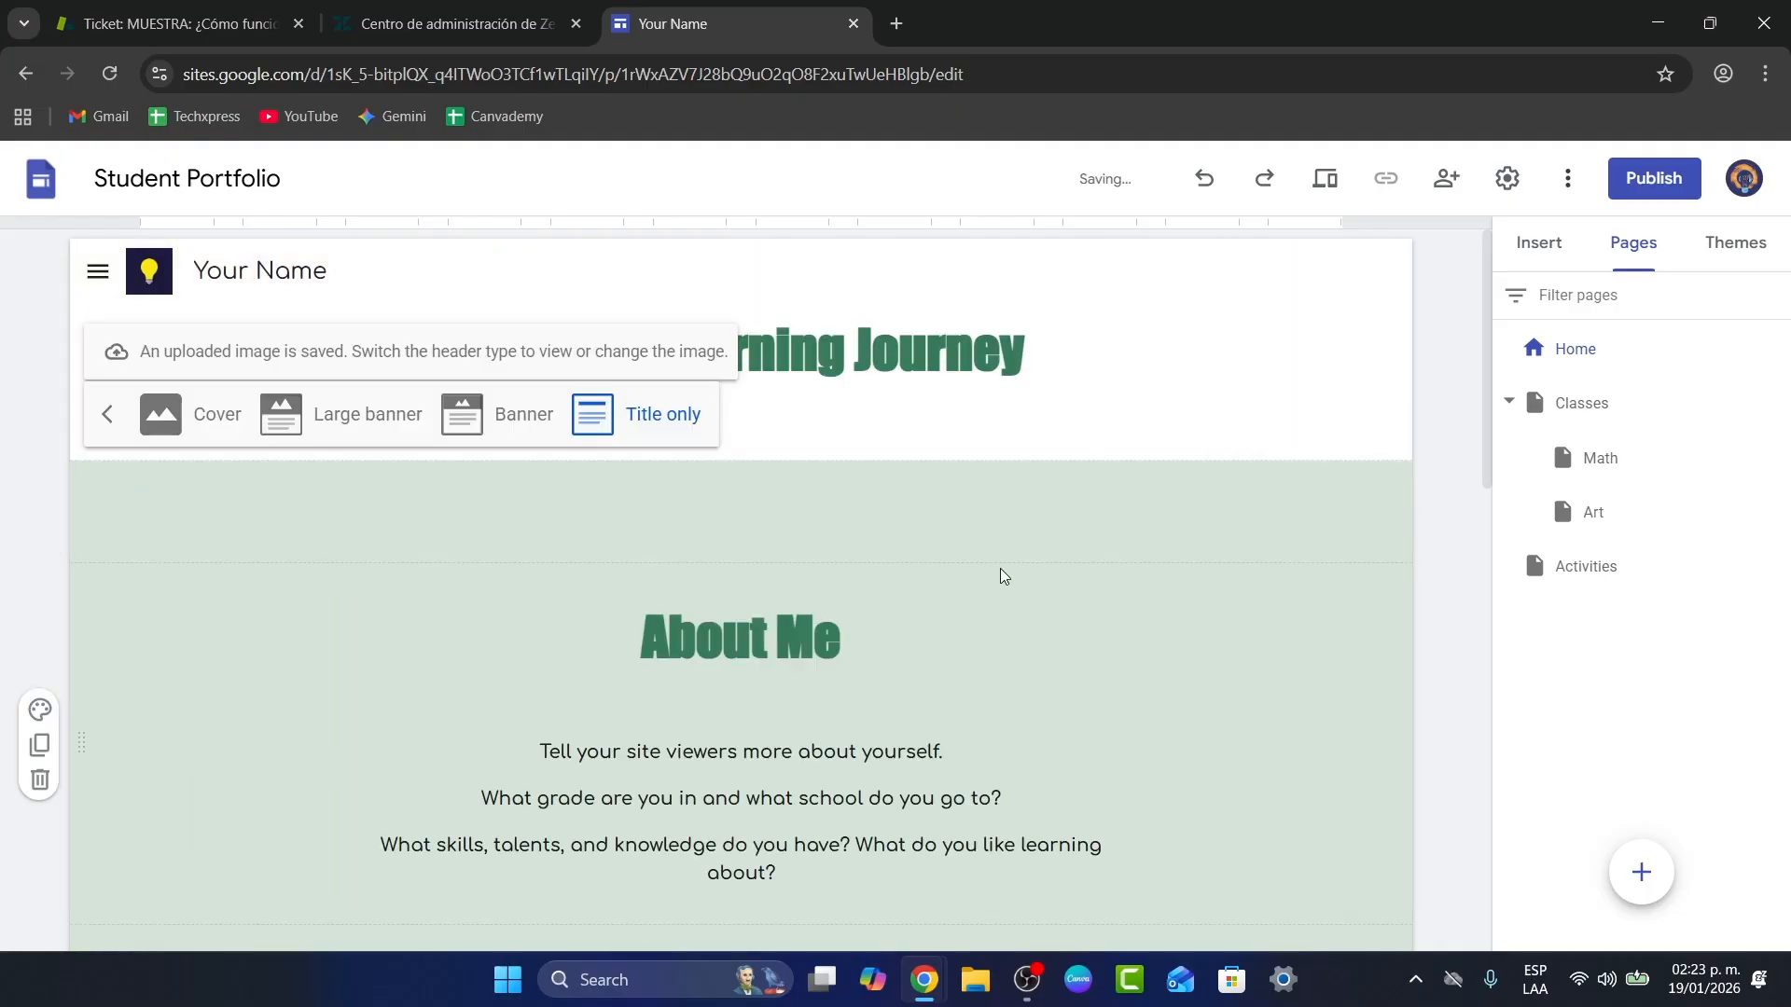
triple_click(976, 351)
key(BackSpace)
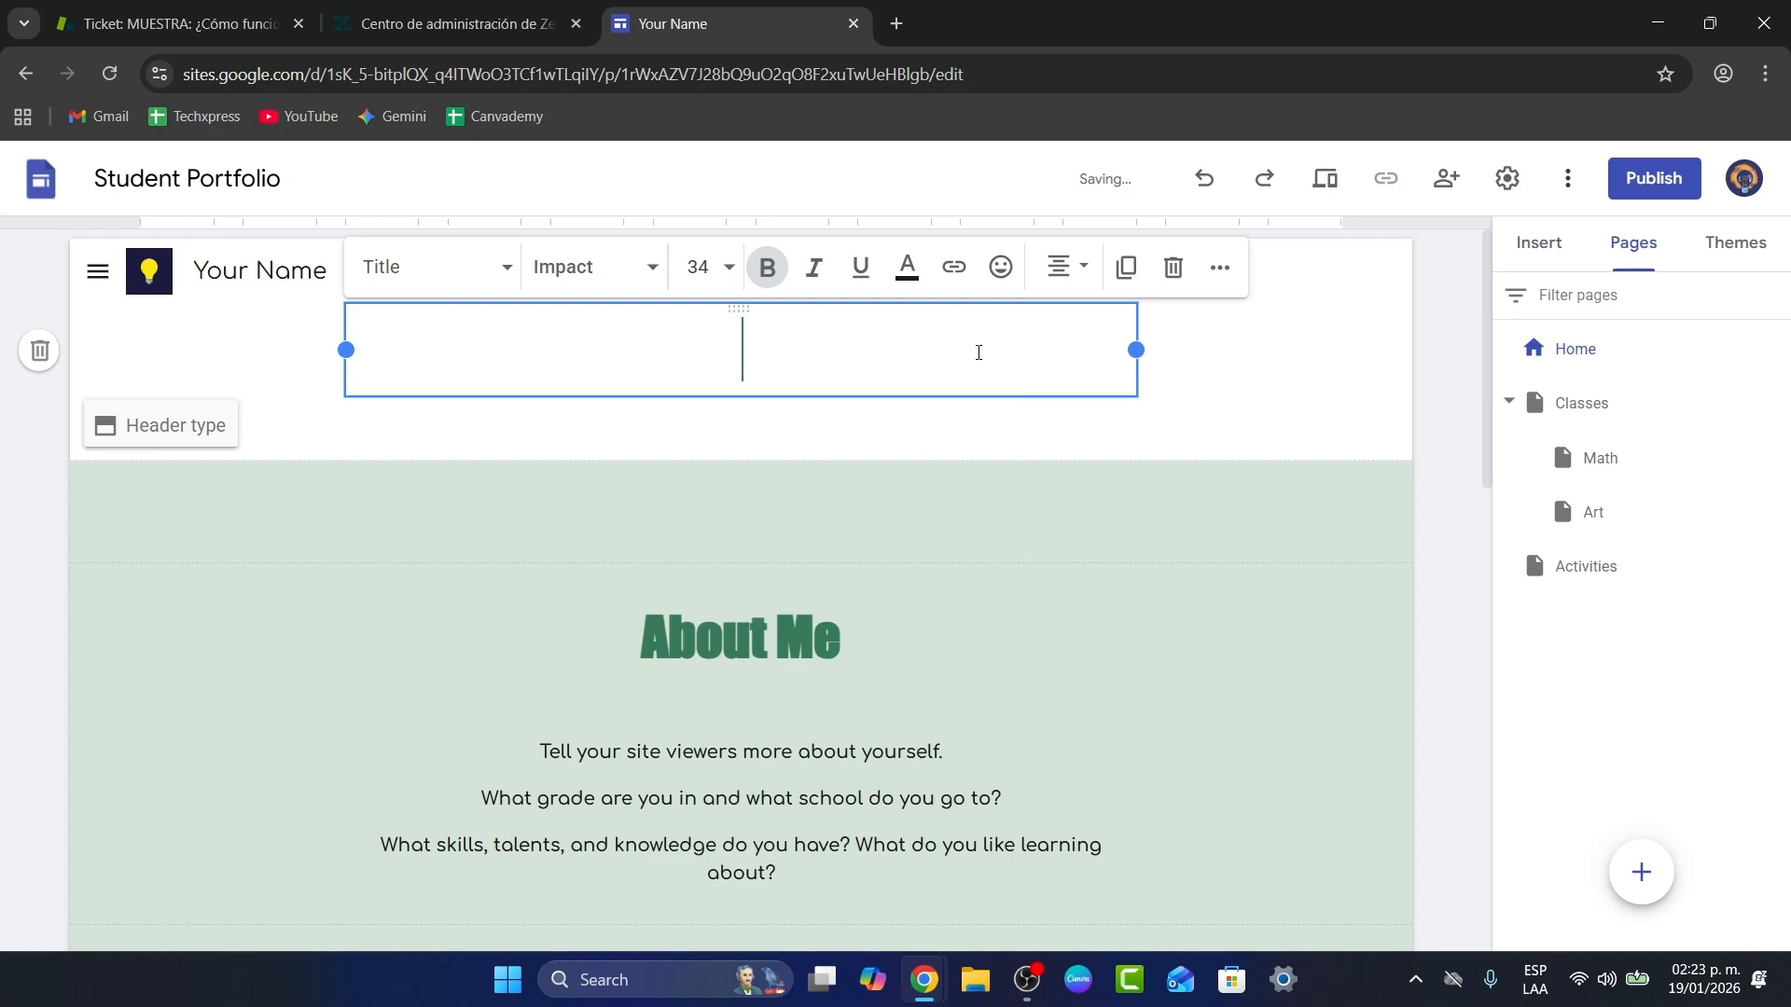
click(1424, 539)
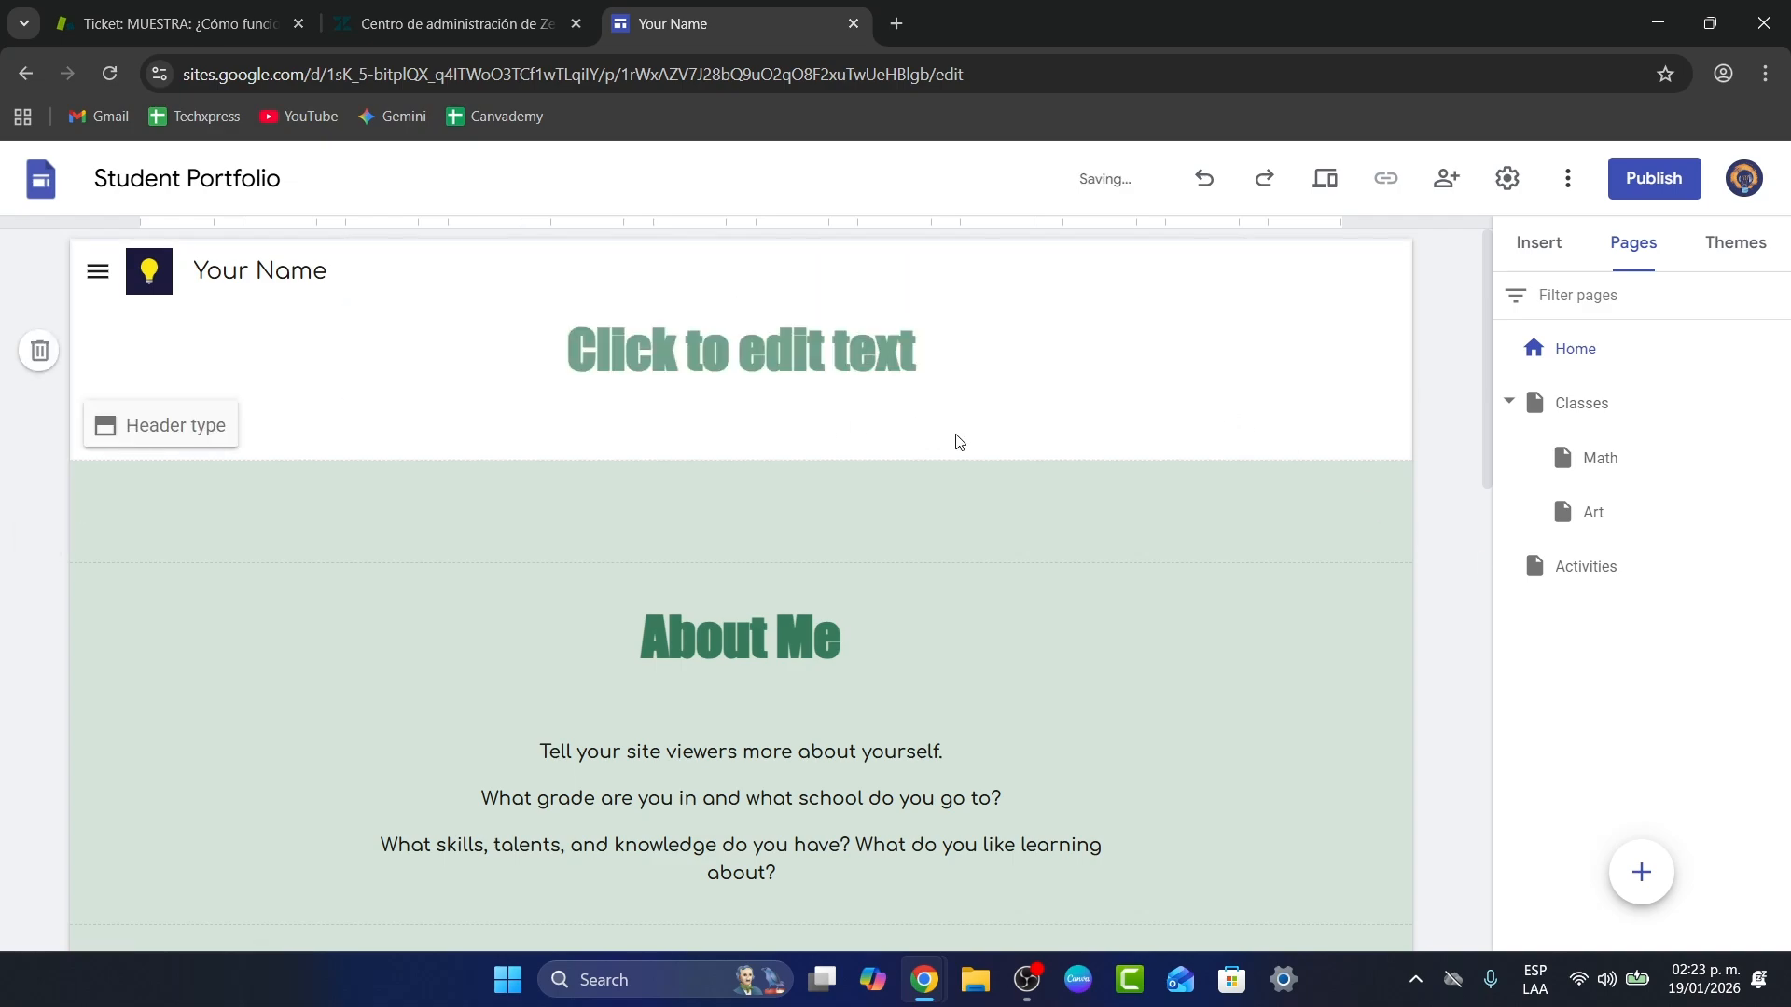
click(142, 435)
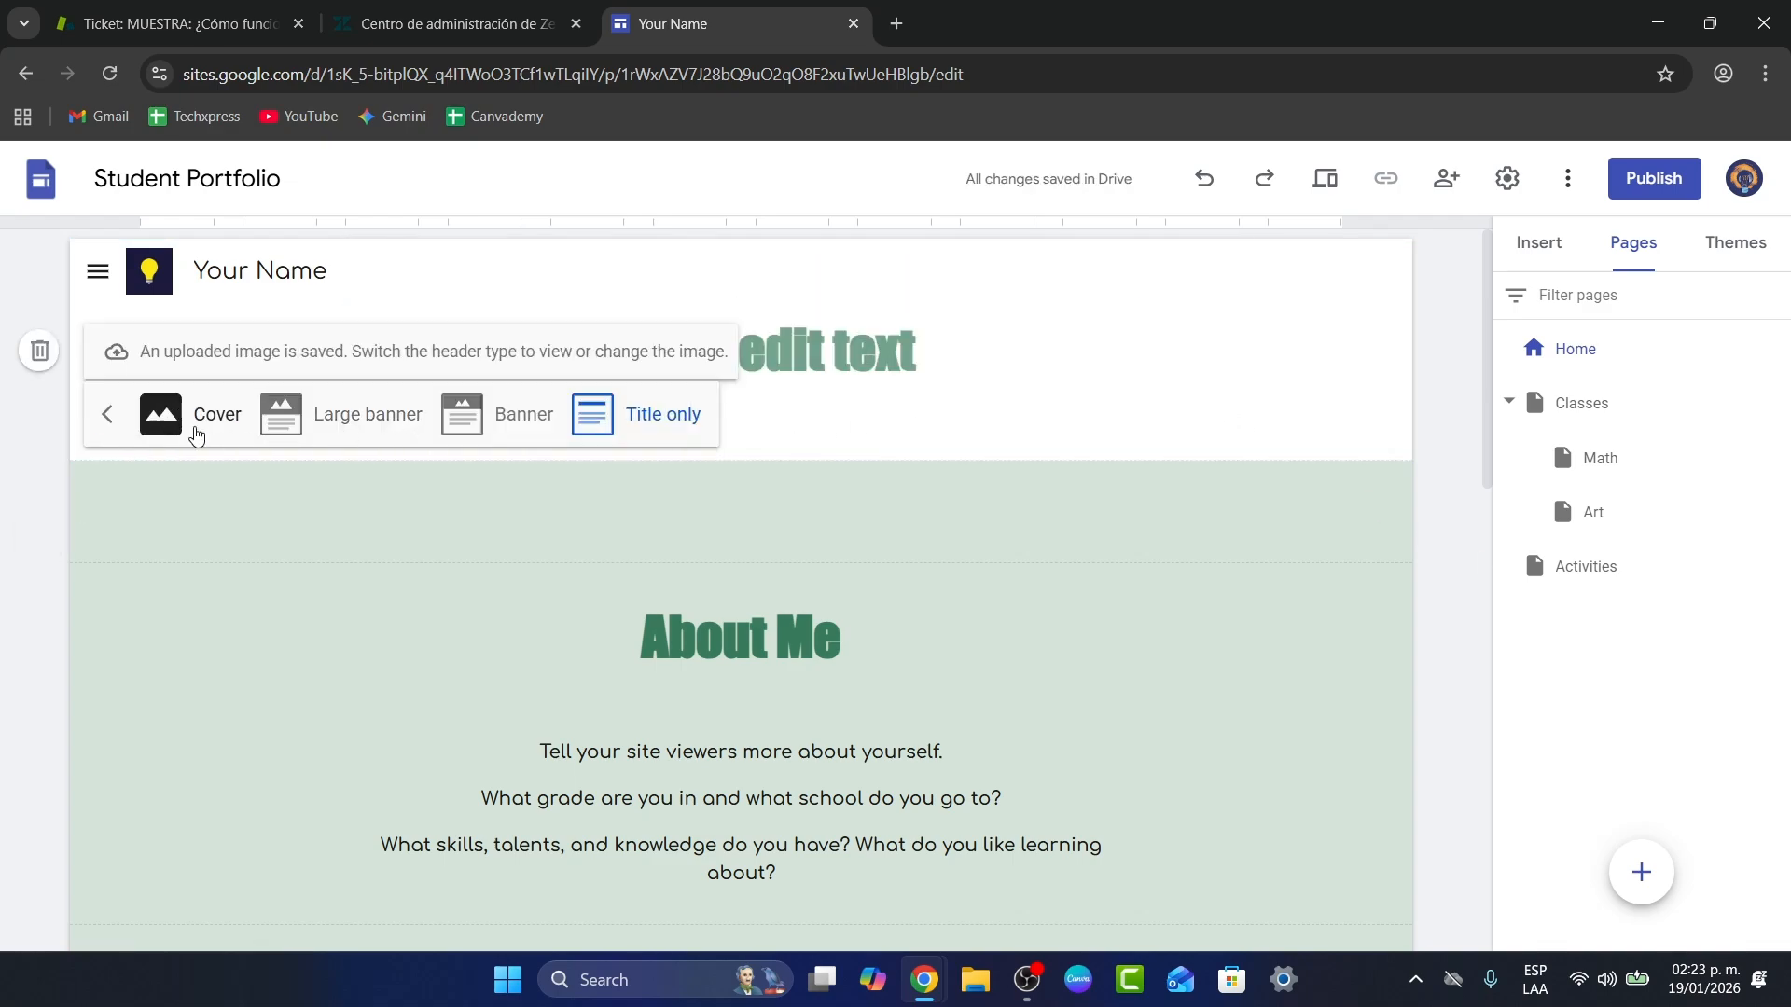
click(160, 415)
scroll(652, 842, down, 1)
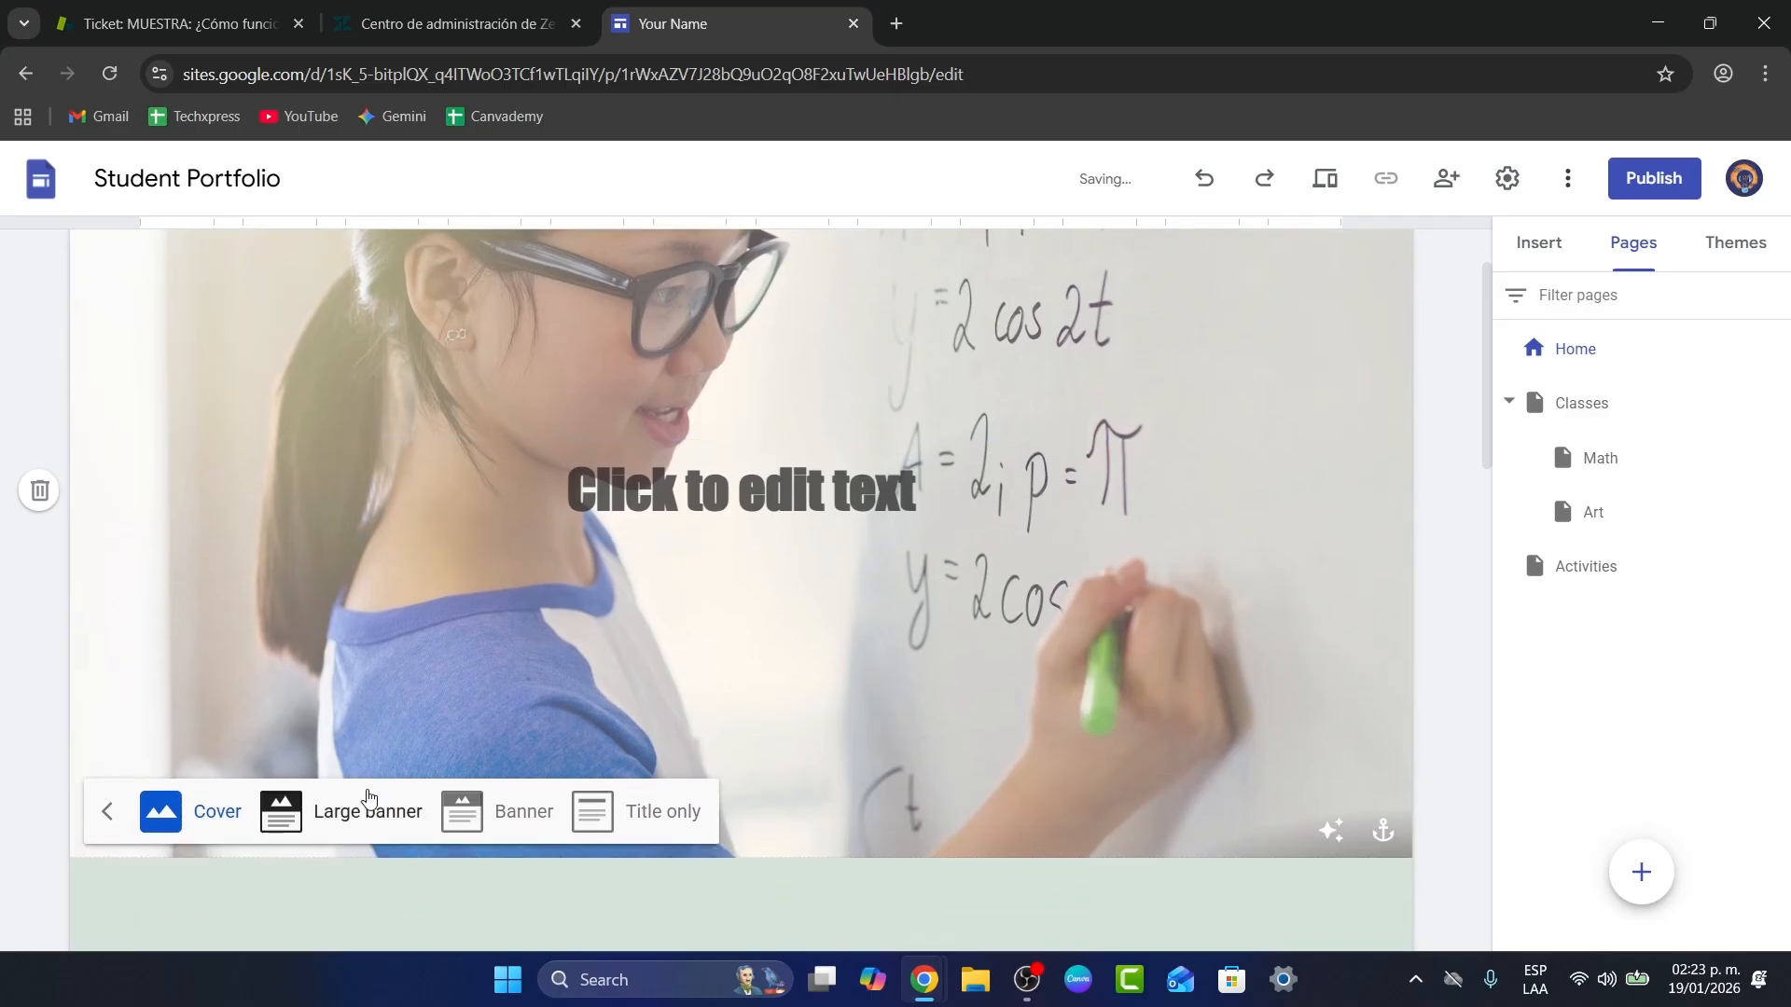
click(653, 839)
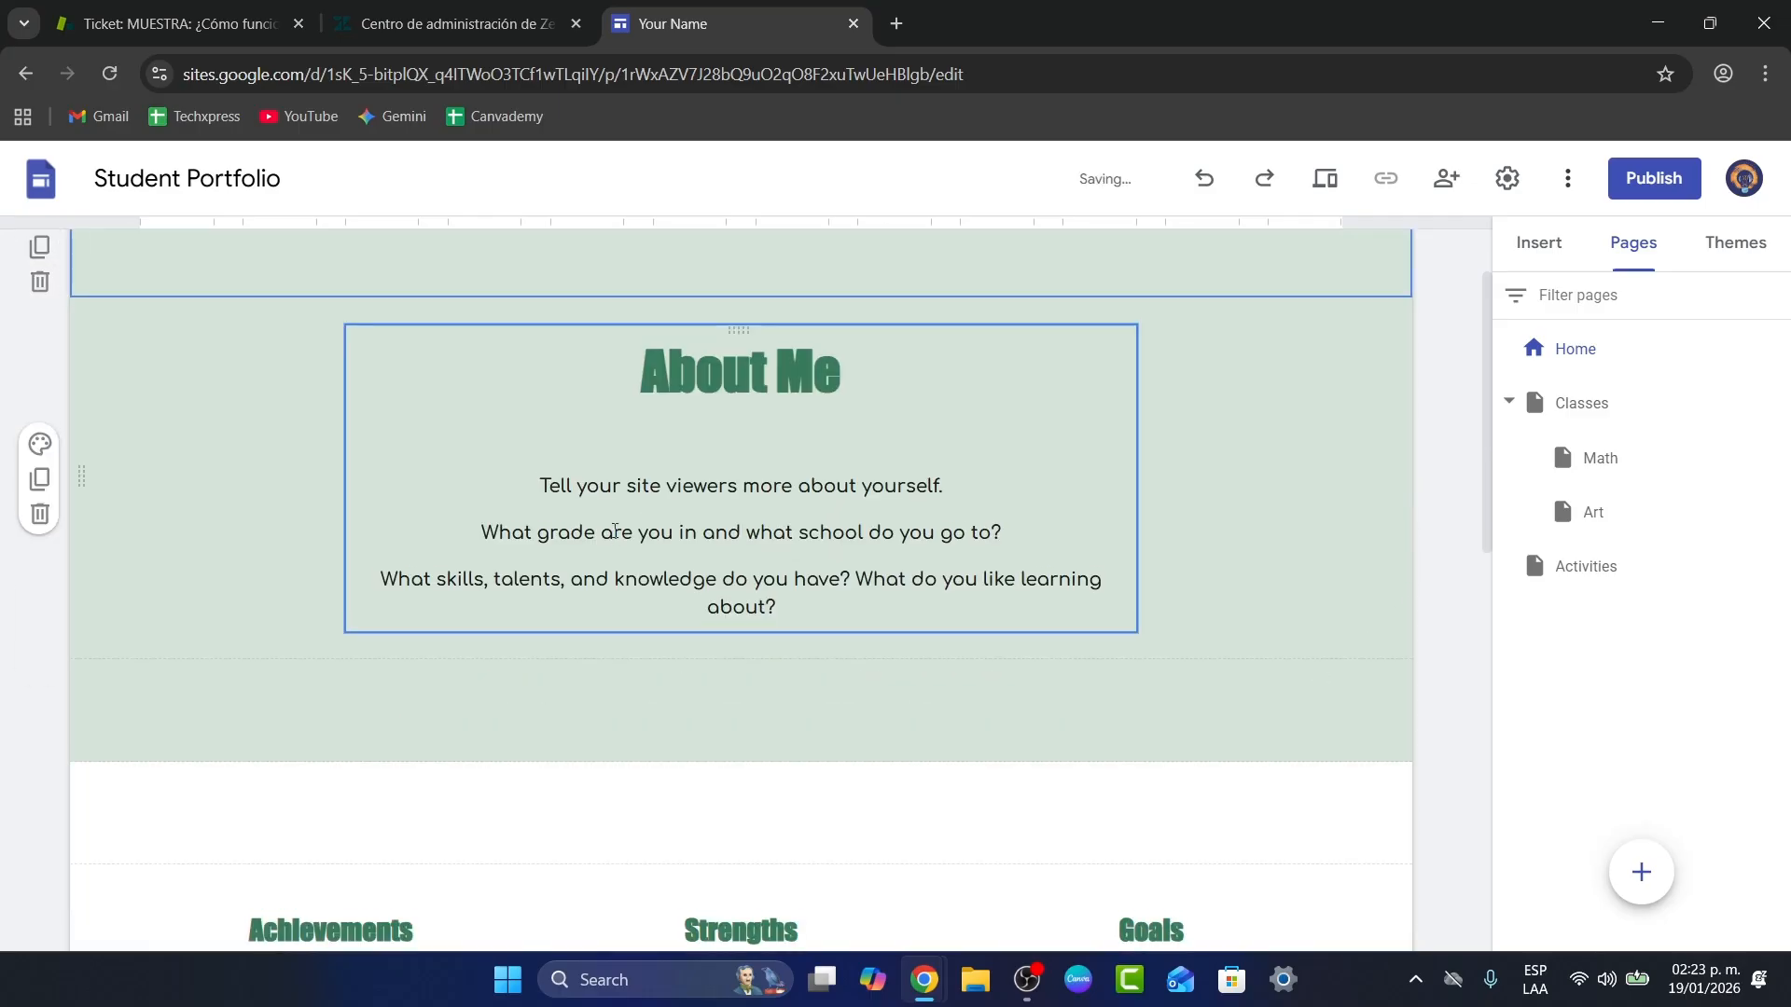
Step: Replace the About Me title with 'TECH EXPRESS' at font size 60
triple_click(779, 482)
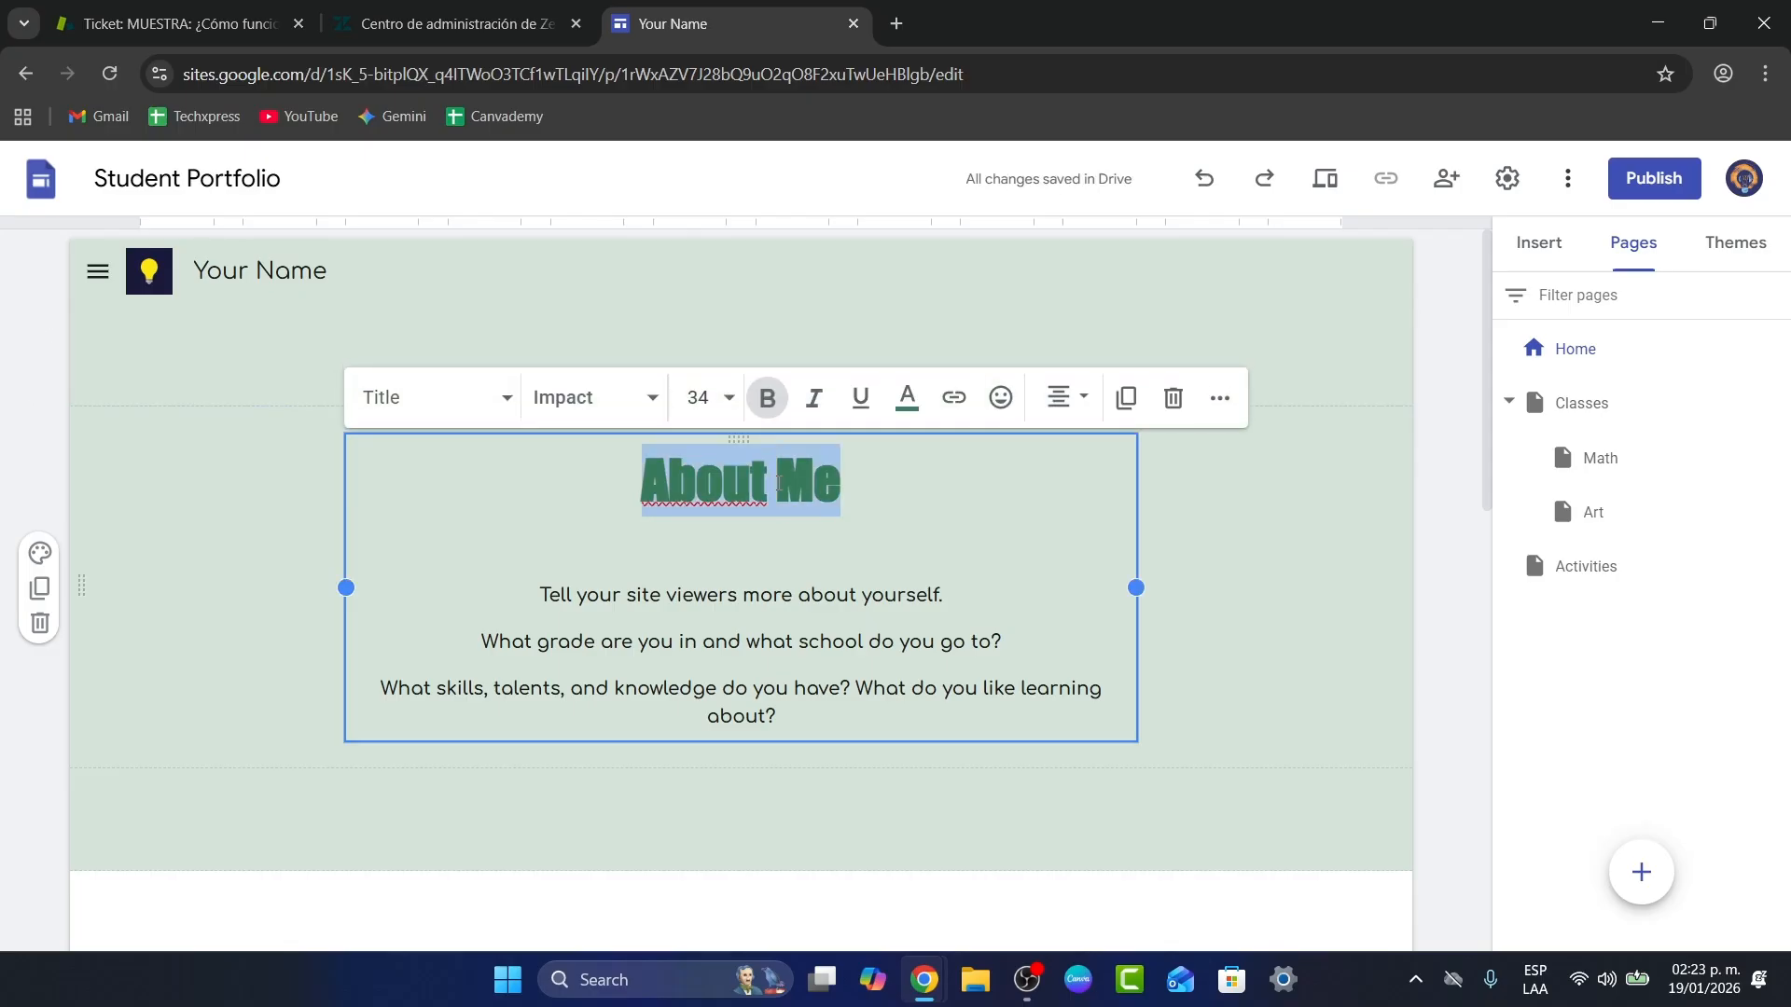
text(TECH EXPRESS)
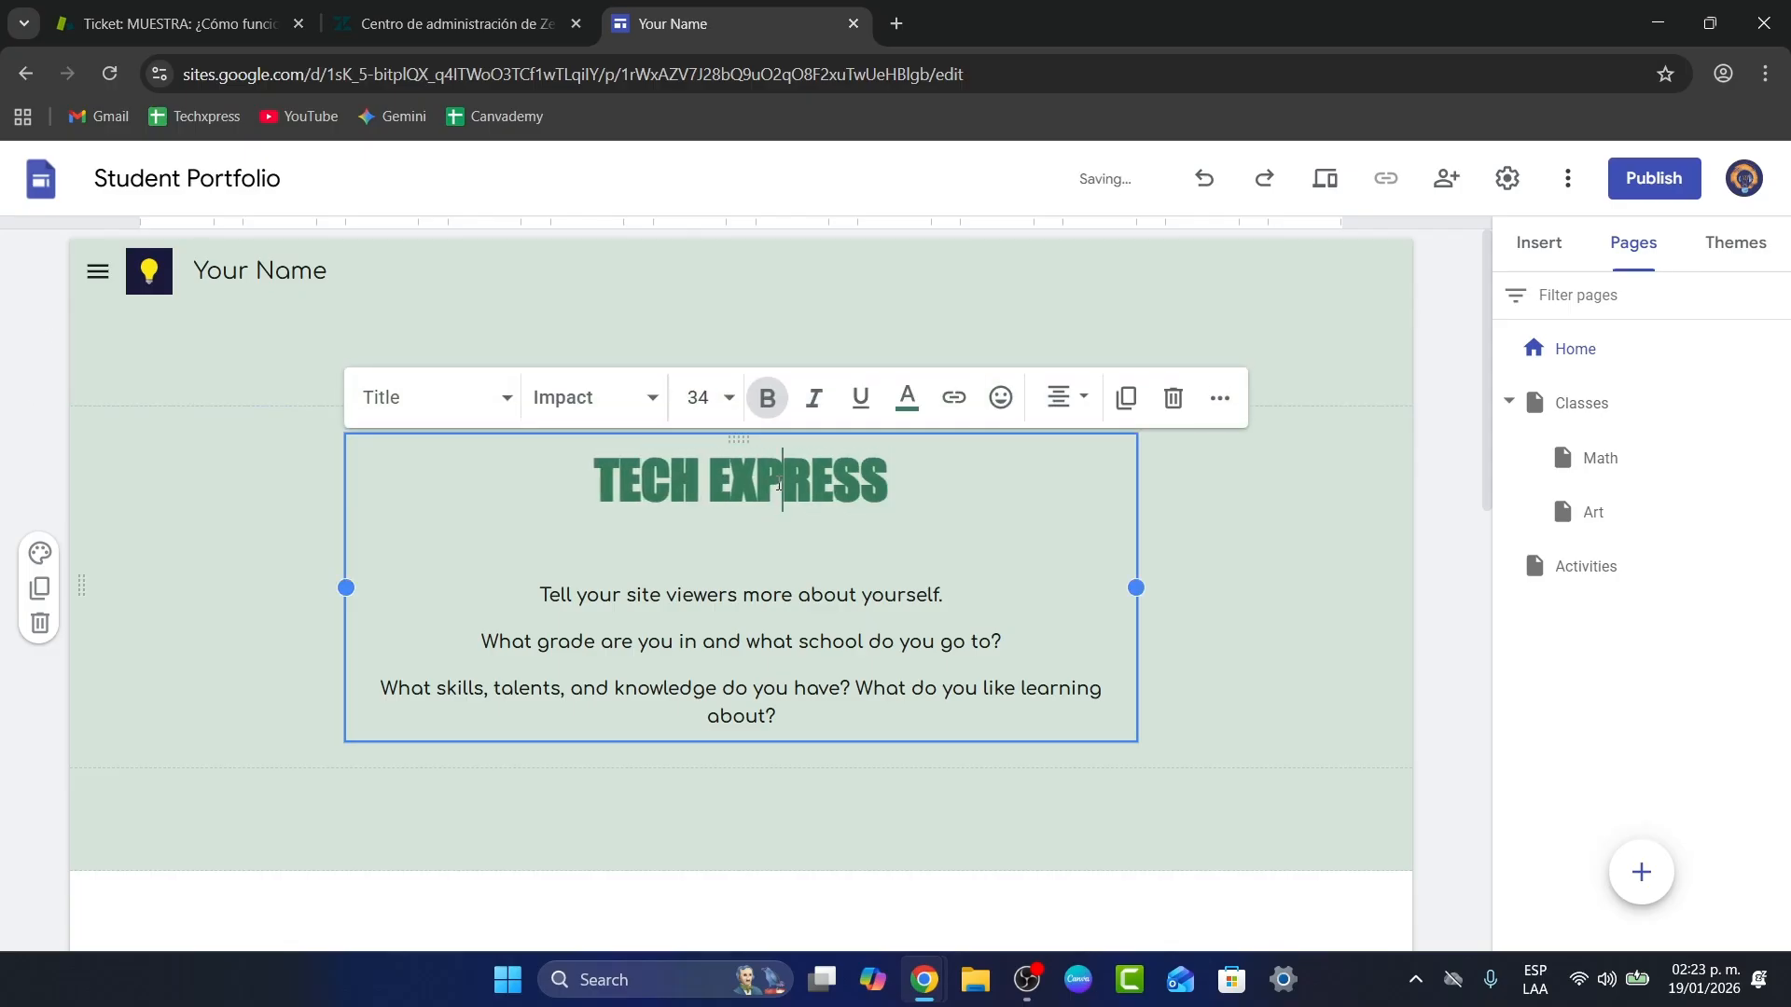
triple_click(779, 482)
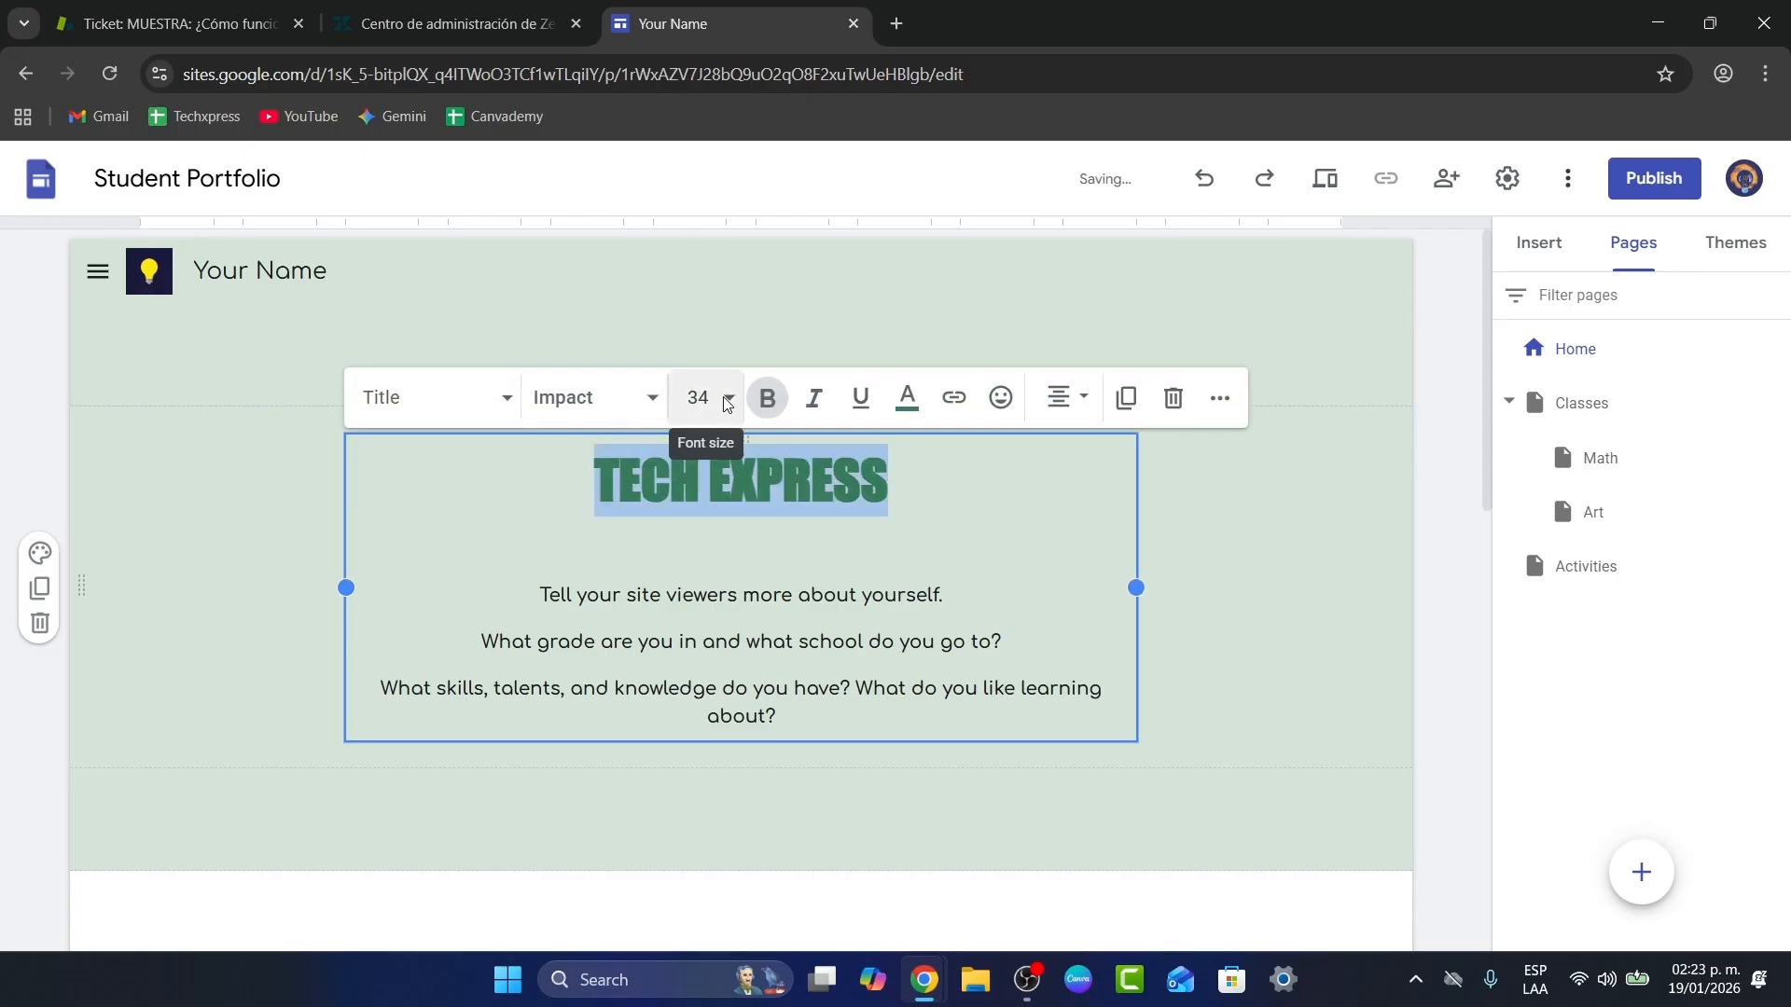
click(698, 397)
scroll(706, 840, down, 3)
click(703, 759)
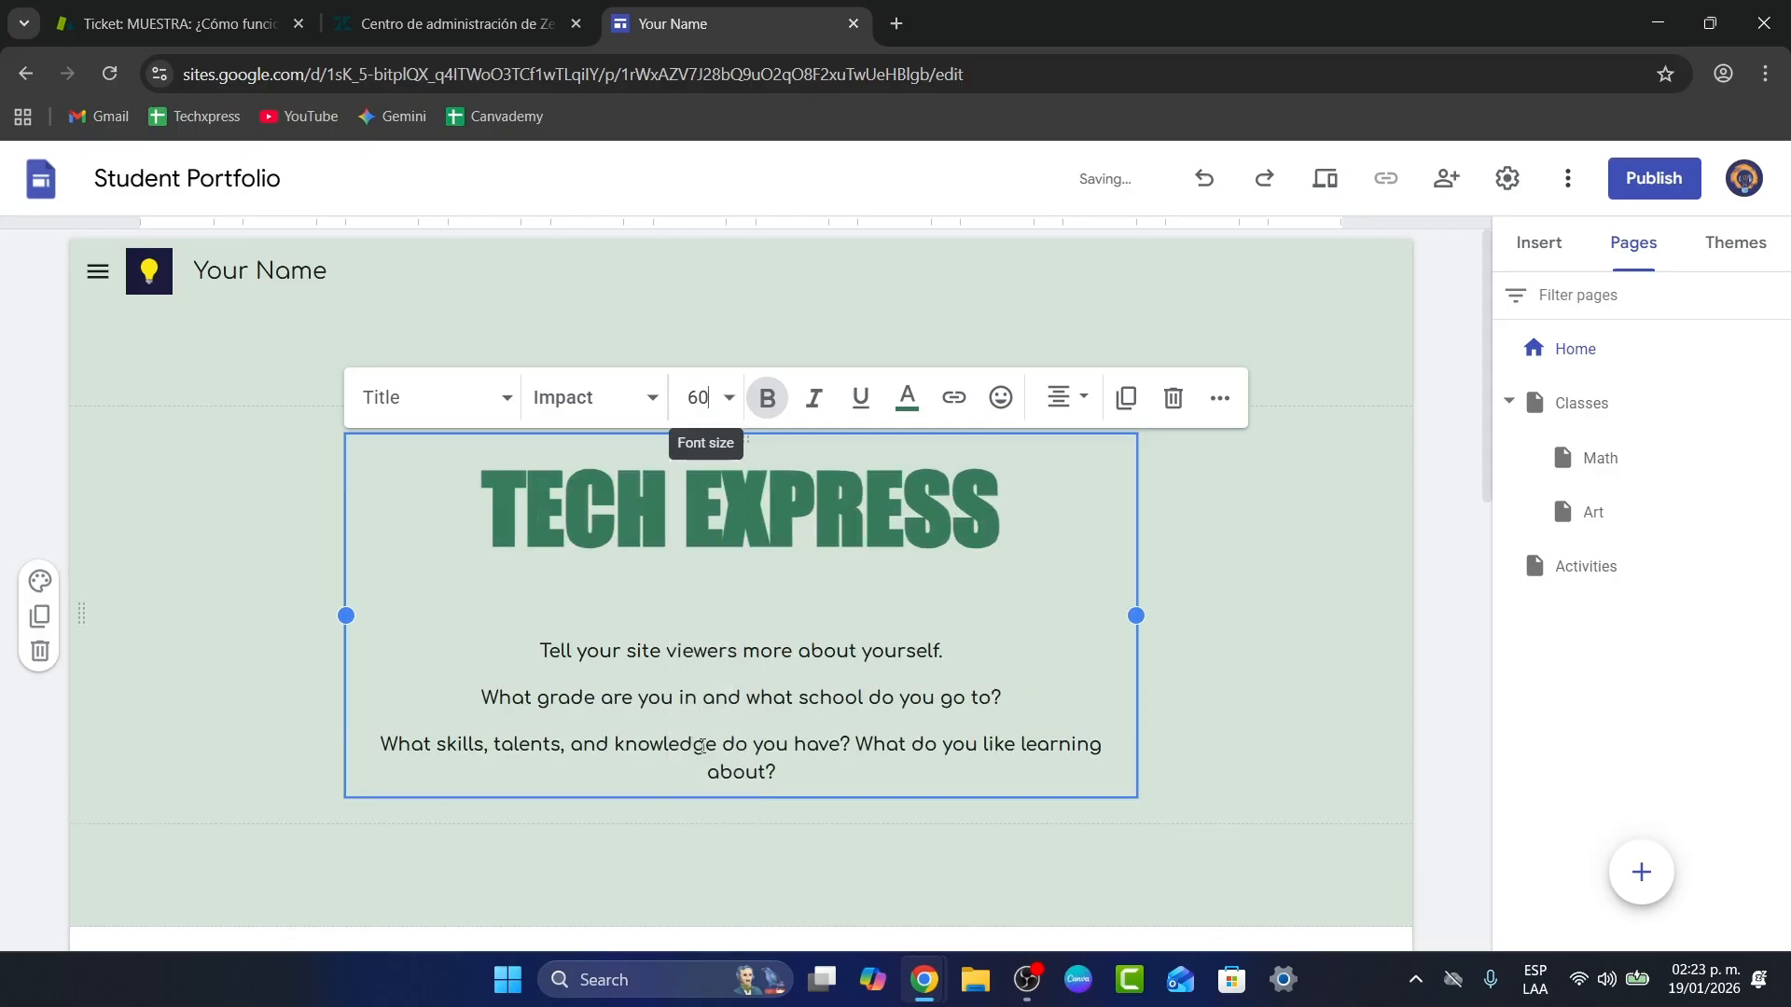
Step: Replace the three paragraphs with 'Welcome to our new Site on Google Sites!'
triple_click(795, 670)
drag(776, 772, 542, 643)
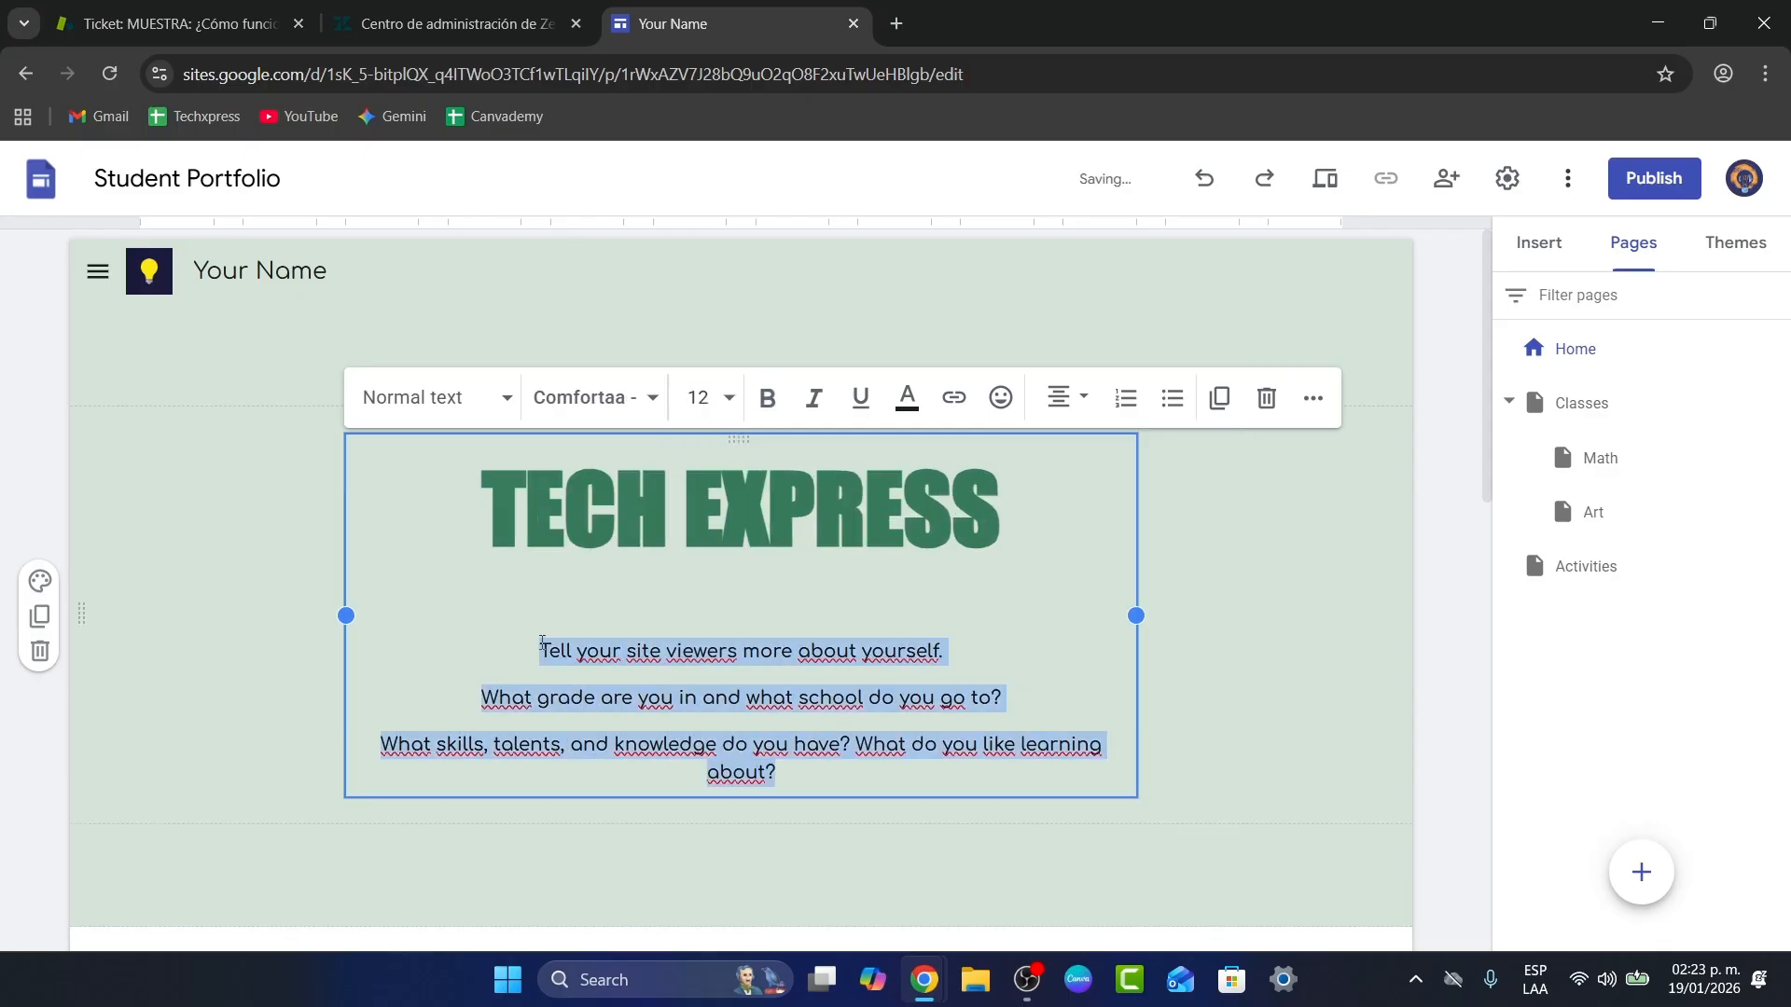
text(wE)
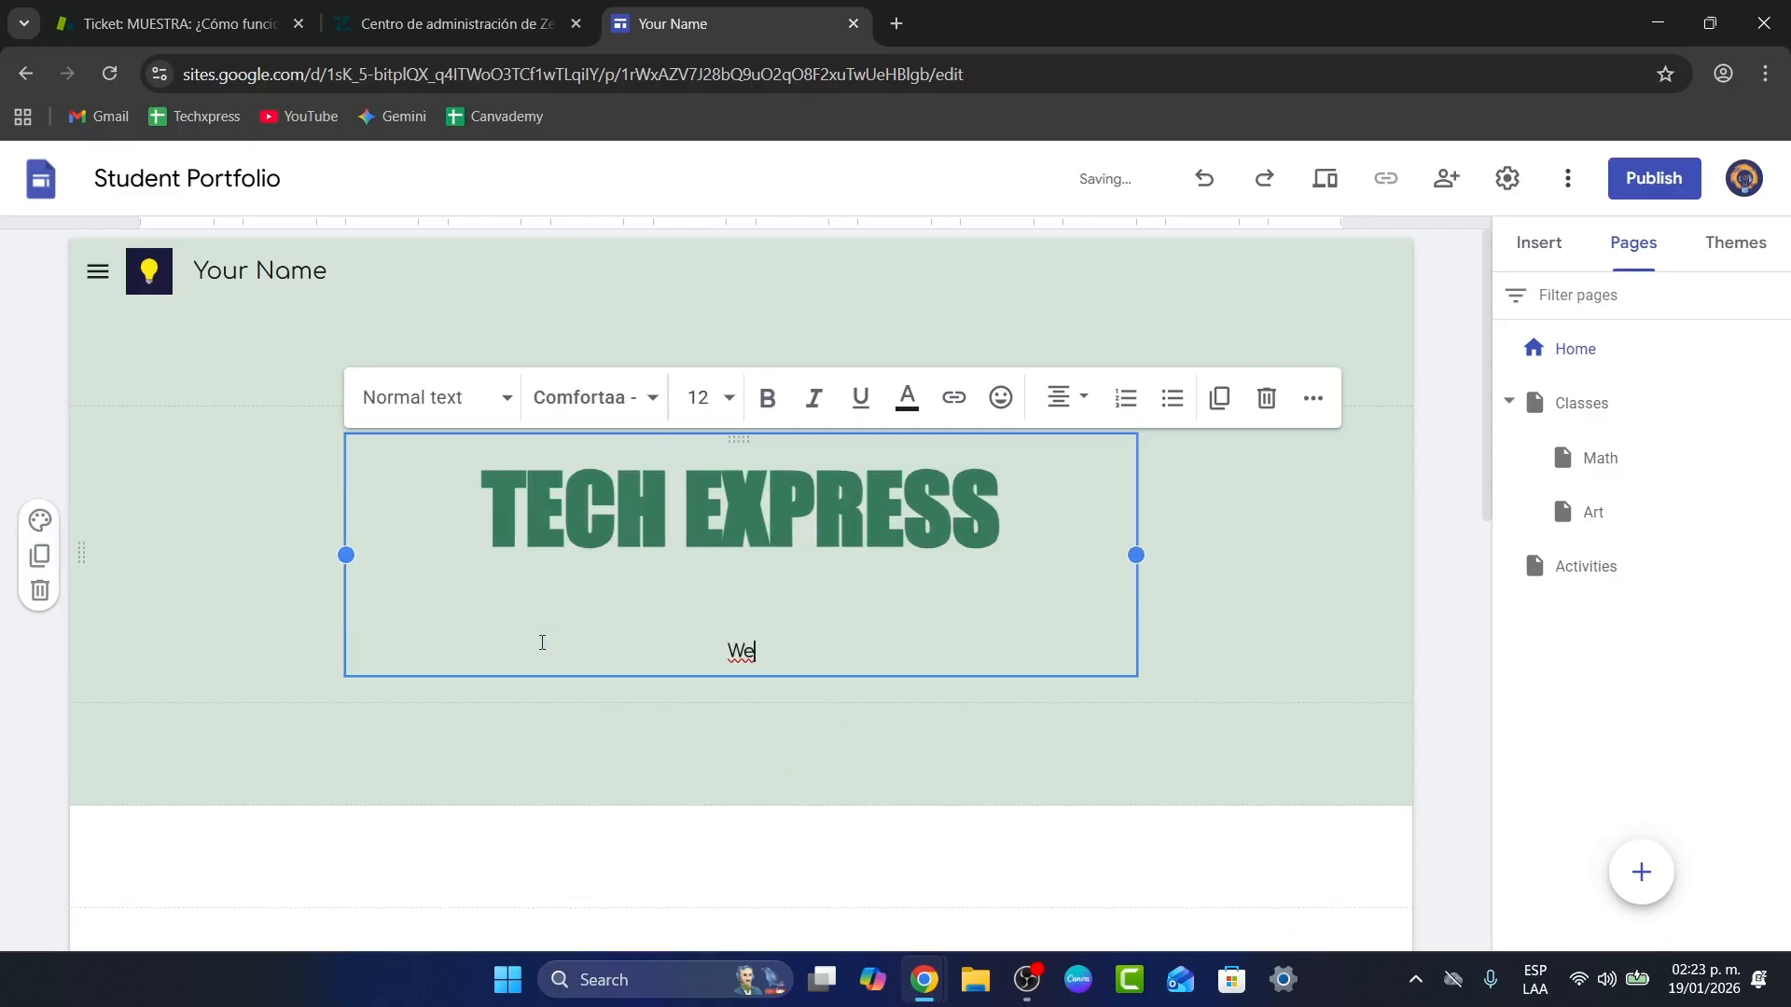
text(lcome to o)
key(BackSpace)
key(BackSpace)
text(our new )
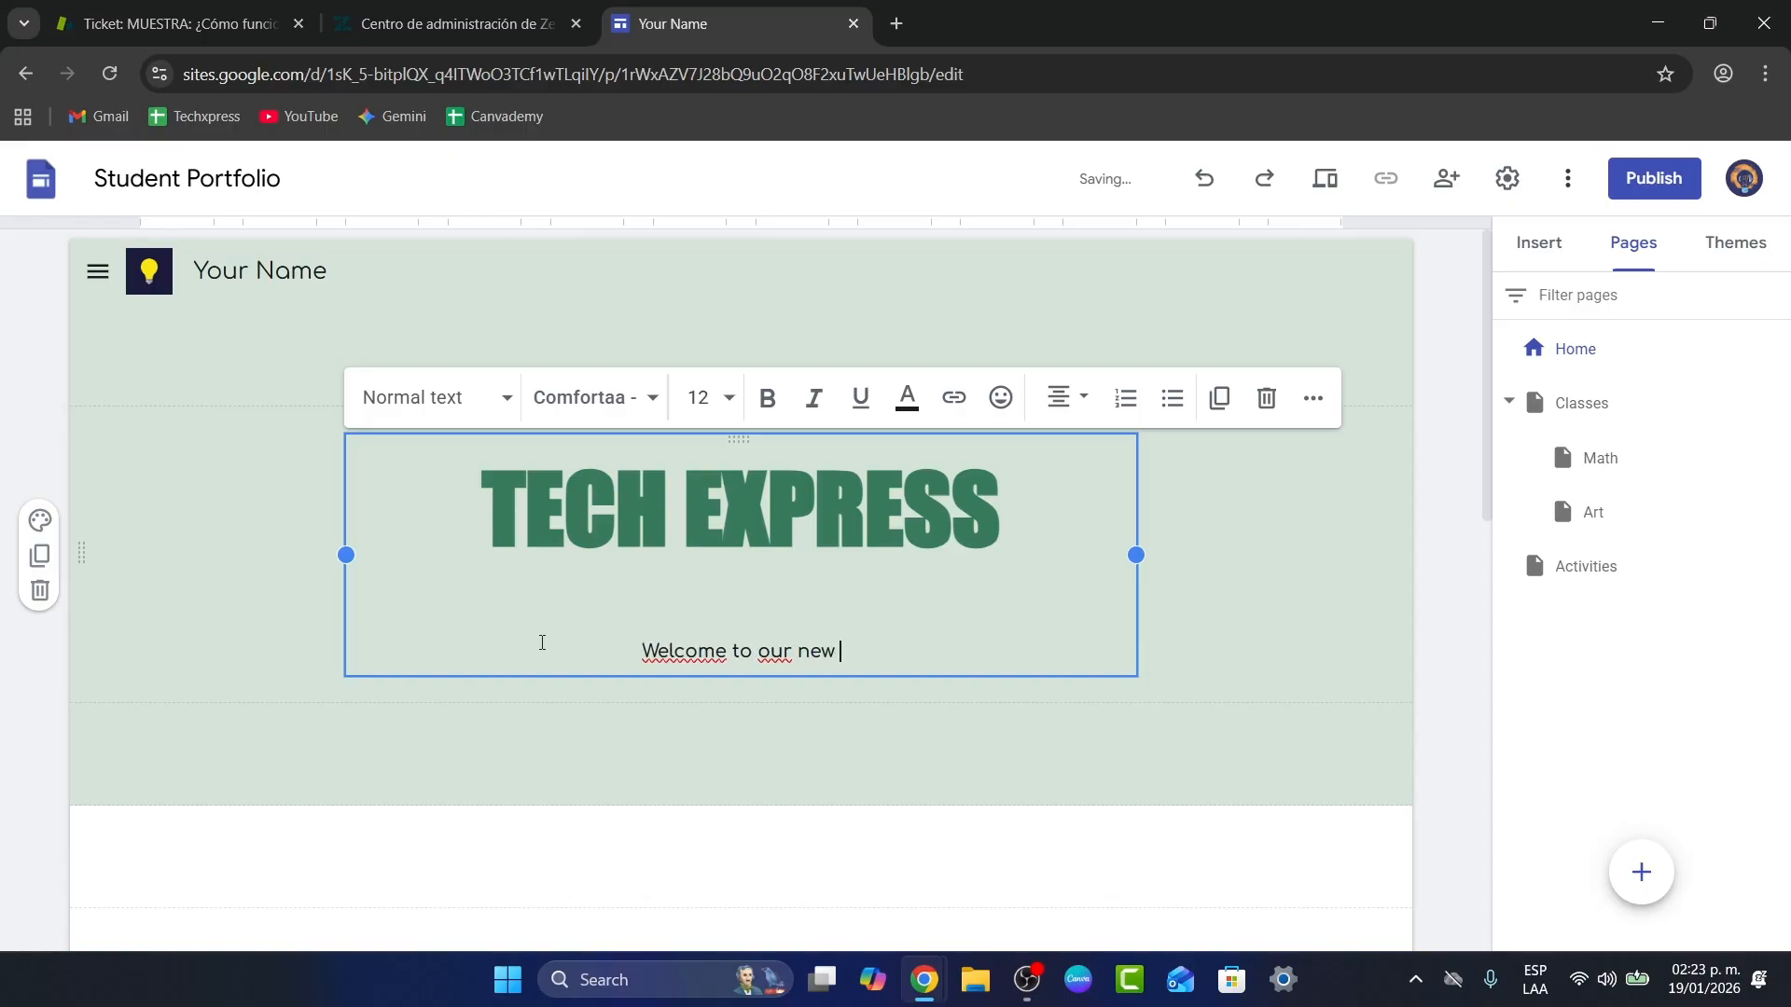
text(Site on Google Sites!)
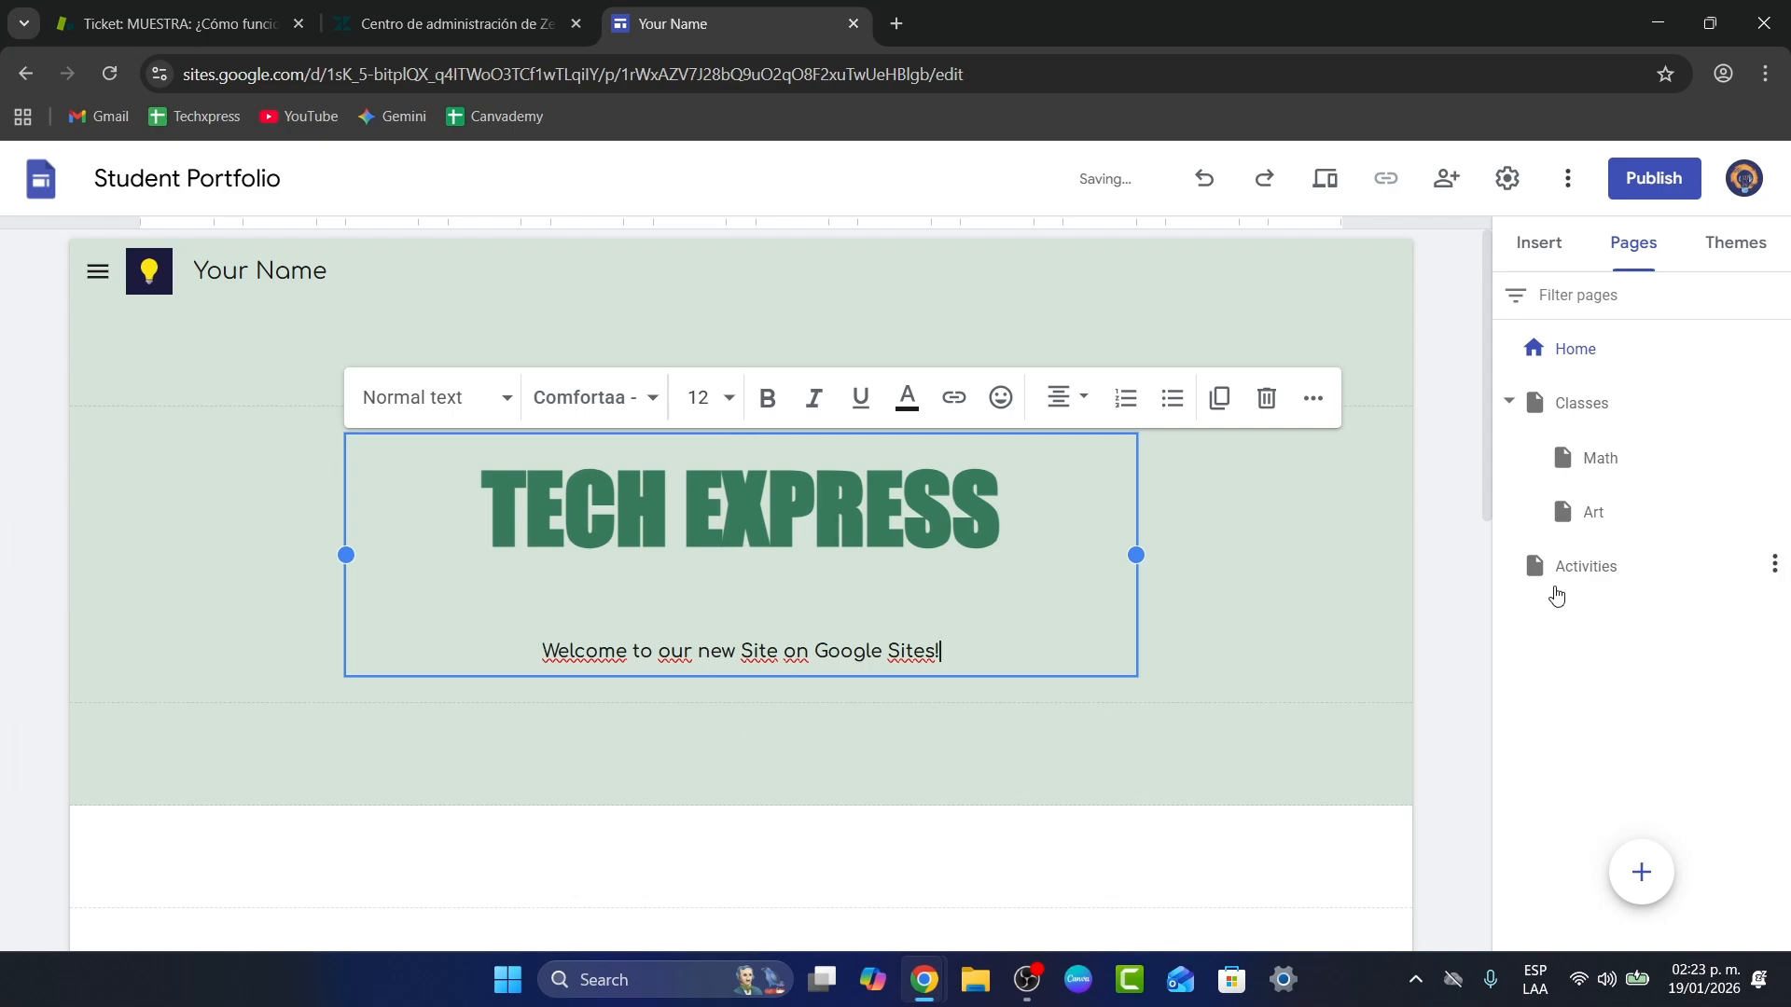
click(1440, 579)
scroll(878, 485, down, 5)
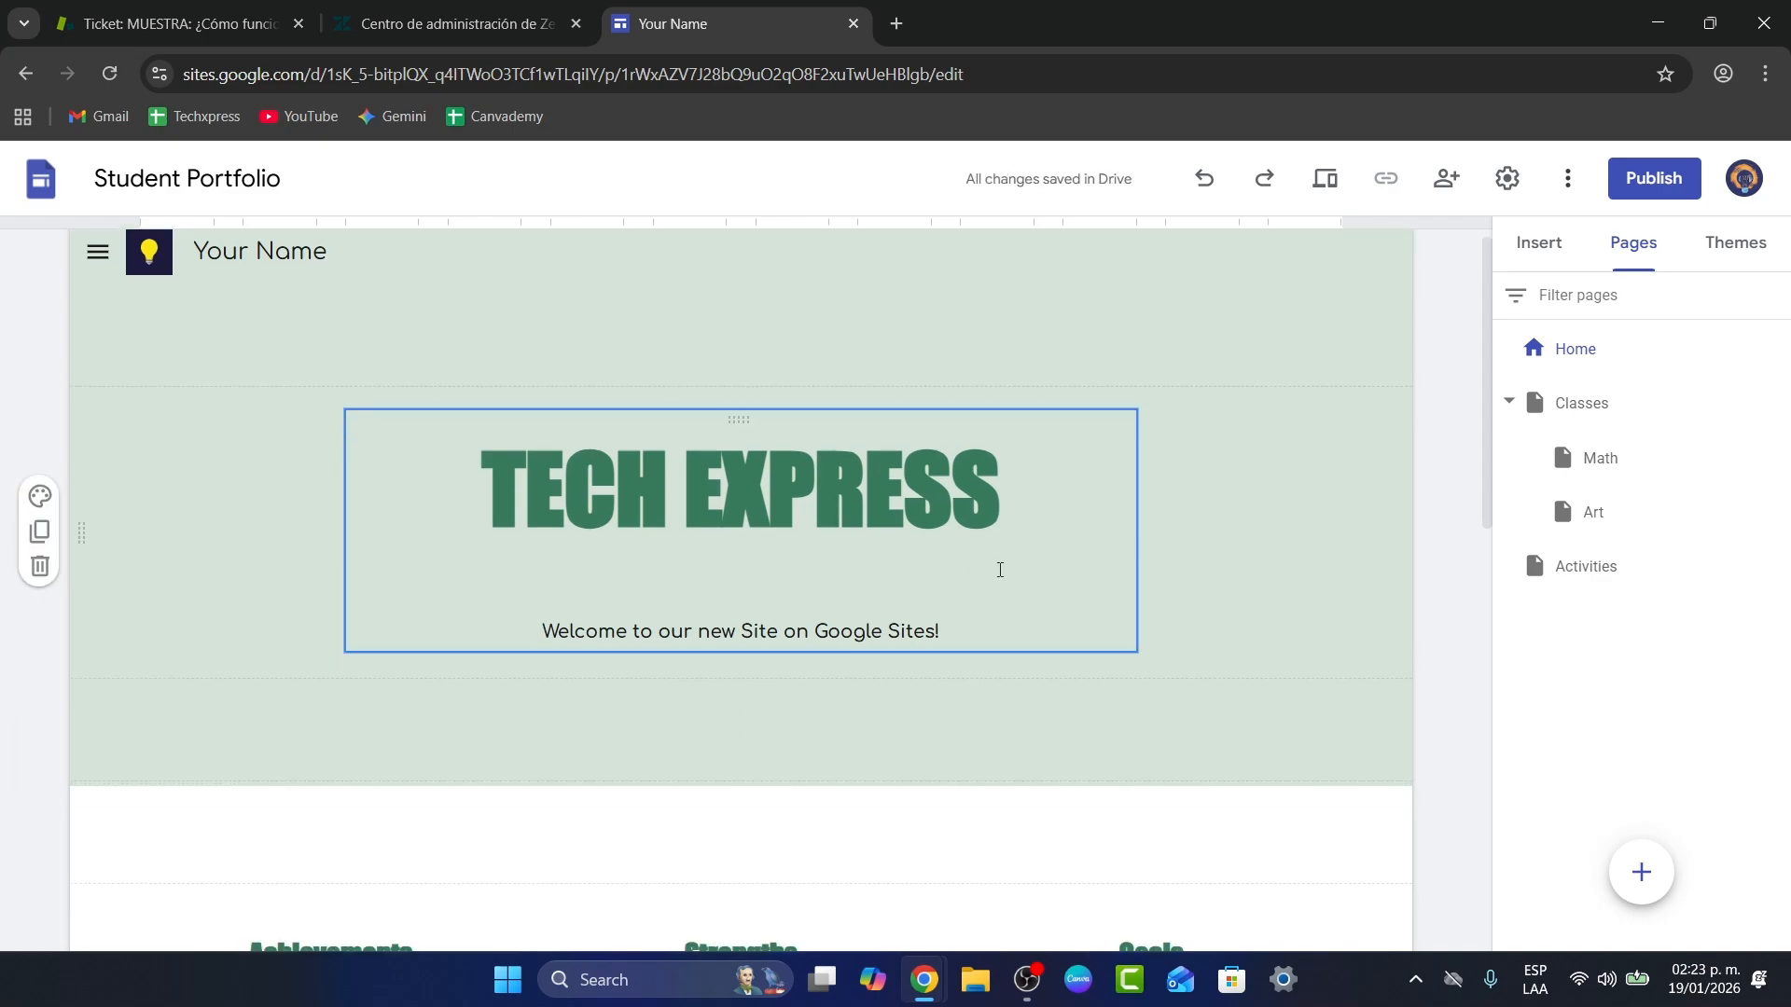
Step: Insert a new text box above the Achievements, Strengths and Goals columns
click(880, 410)
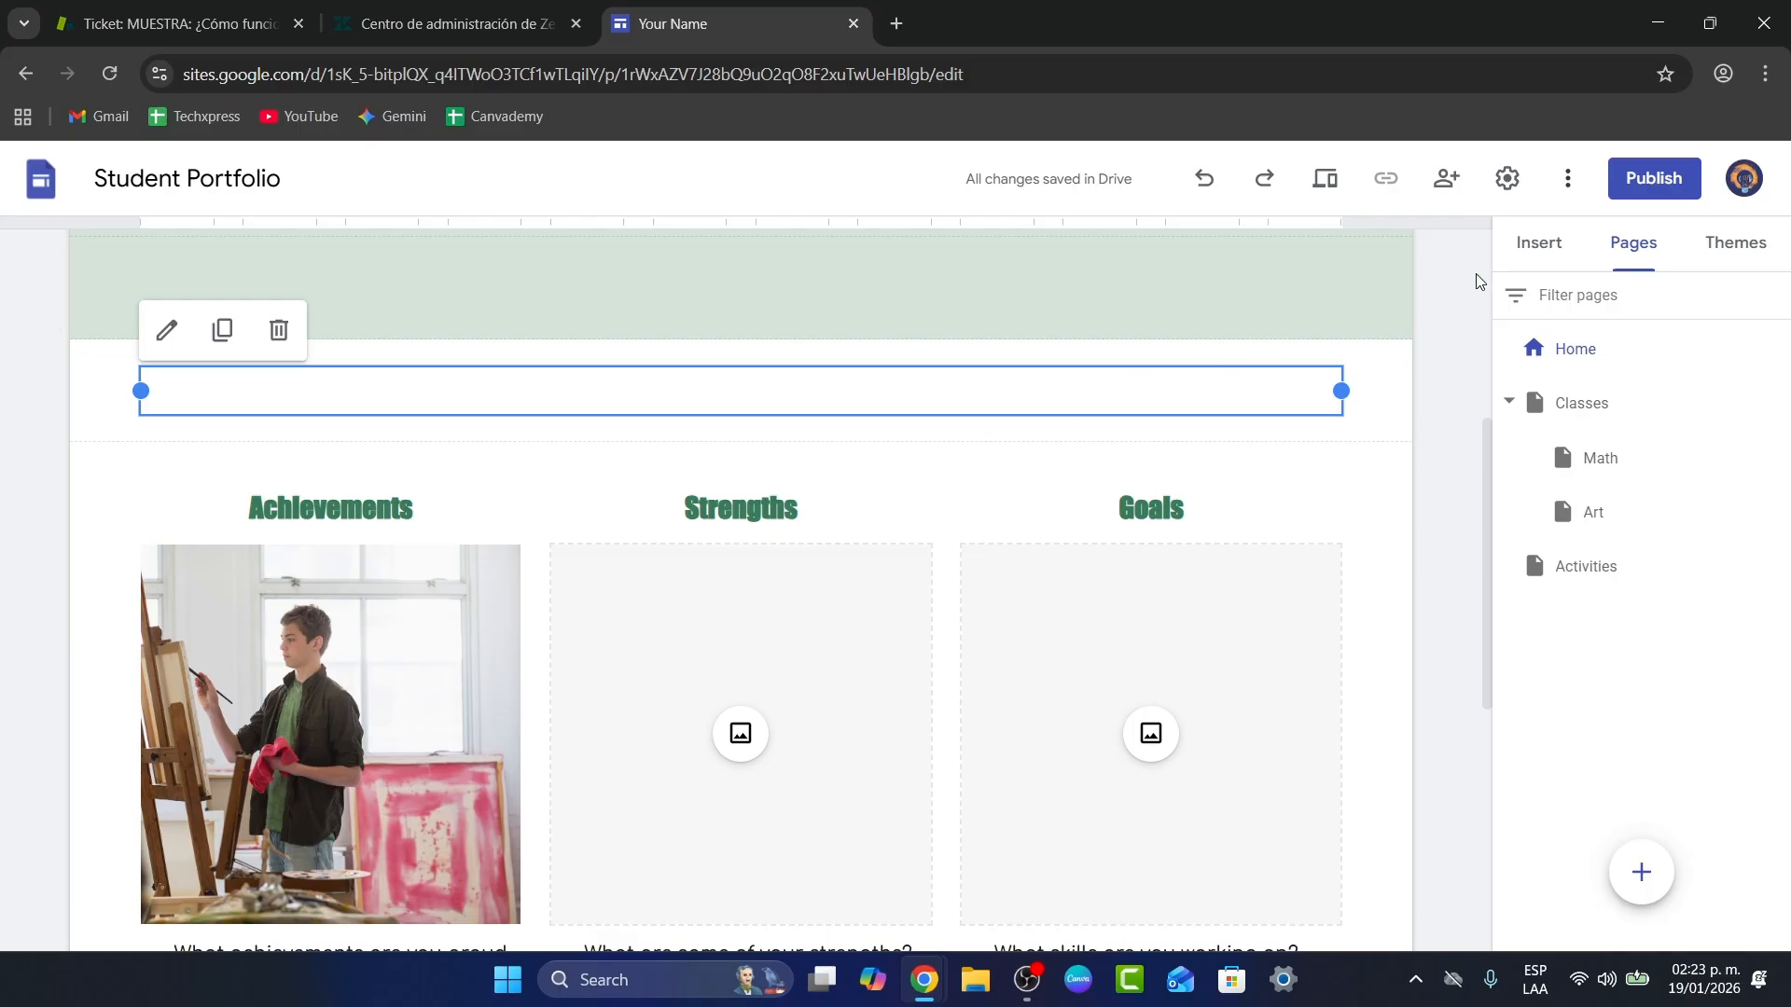
click(1537, 250)
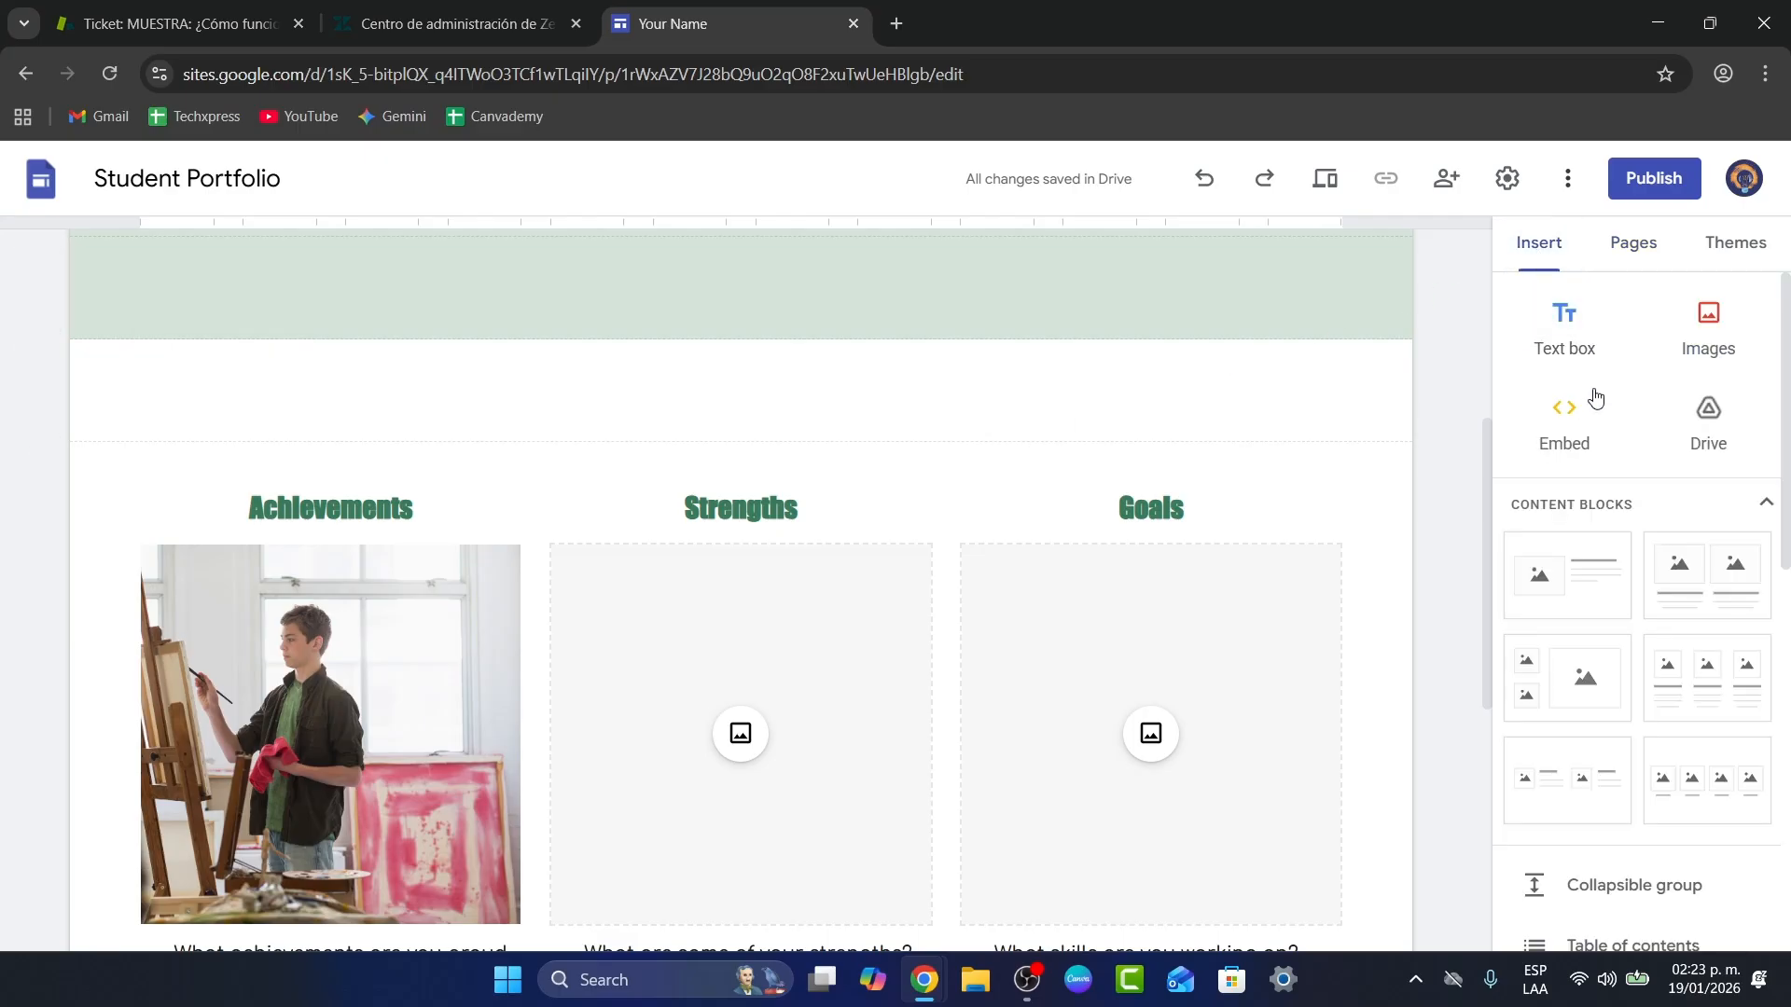
scroll(1665, 690, down, 3)
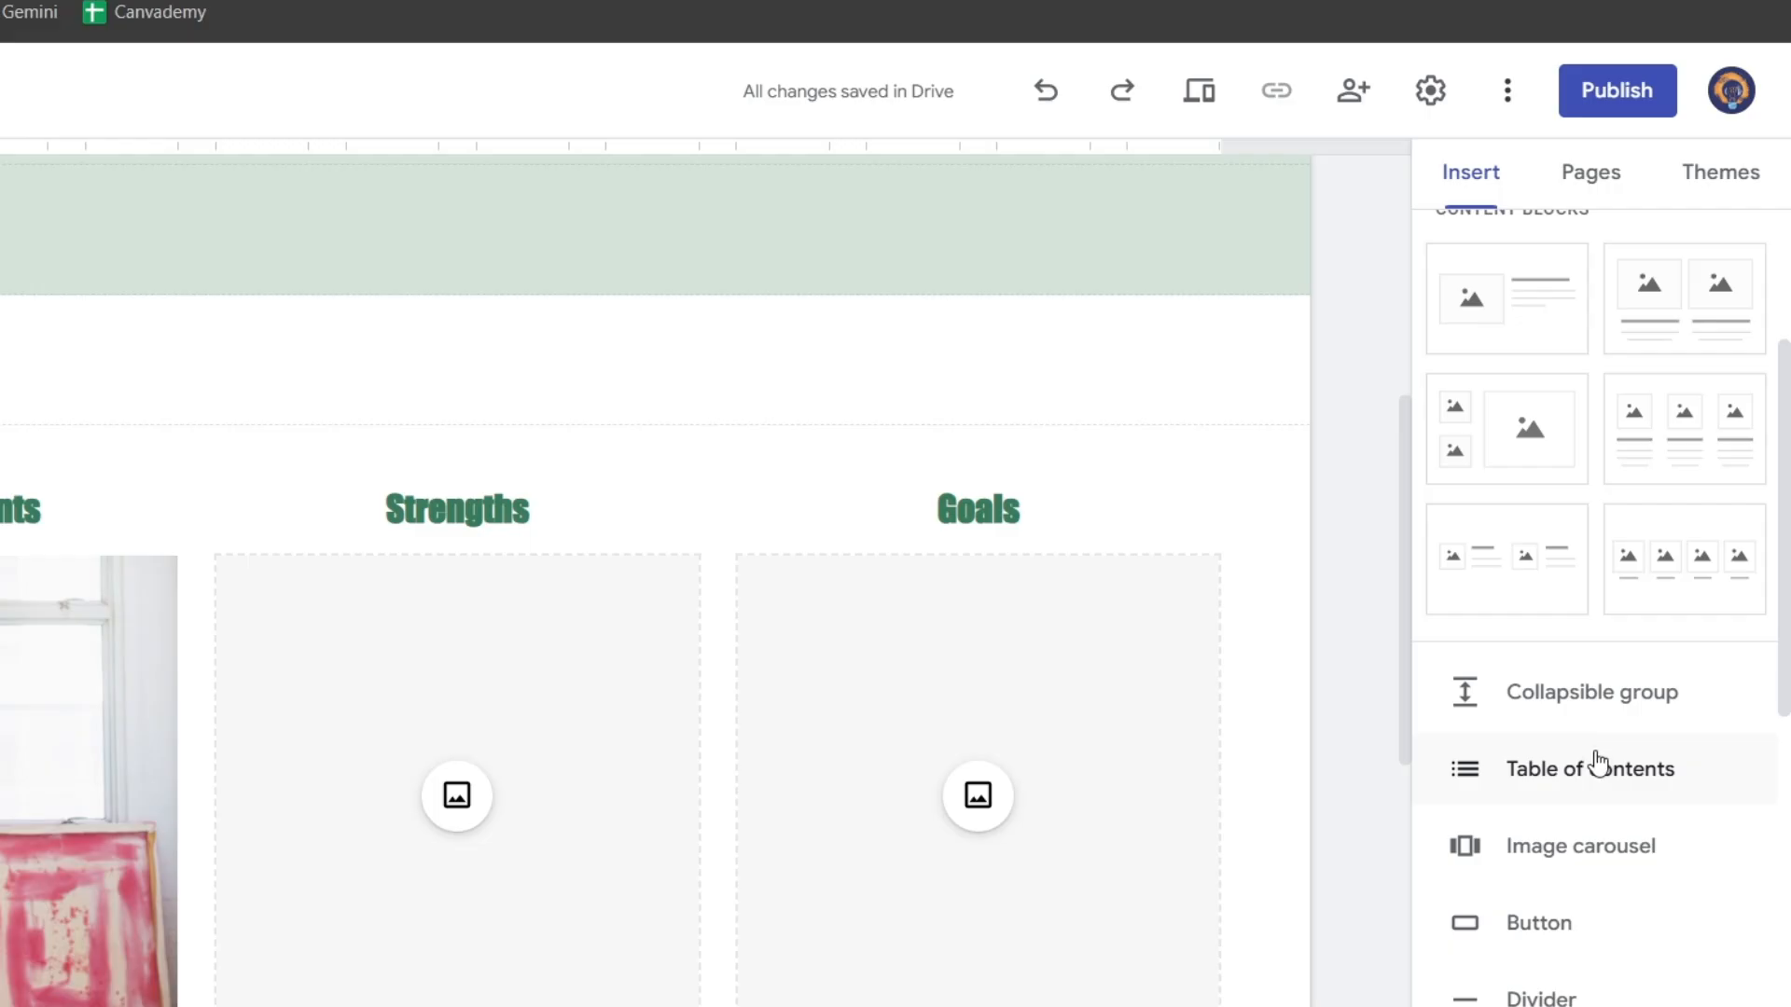
scroll(1593, 761, down, 3)
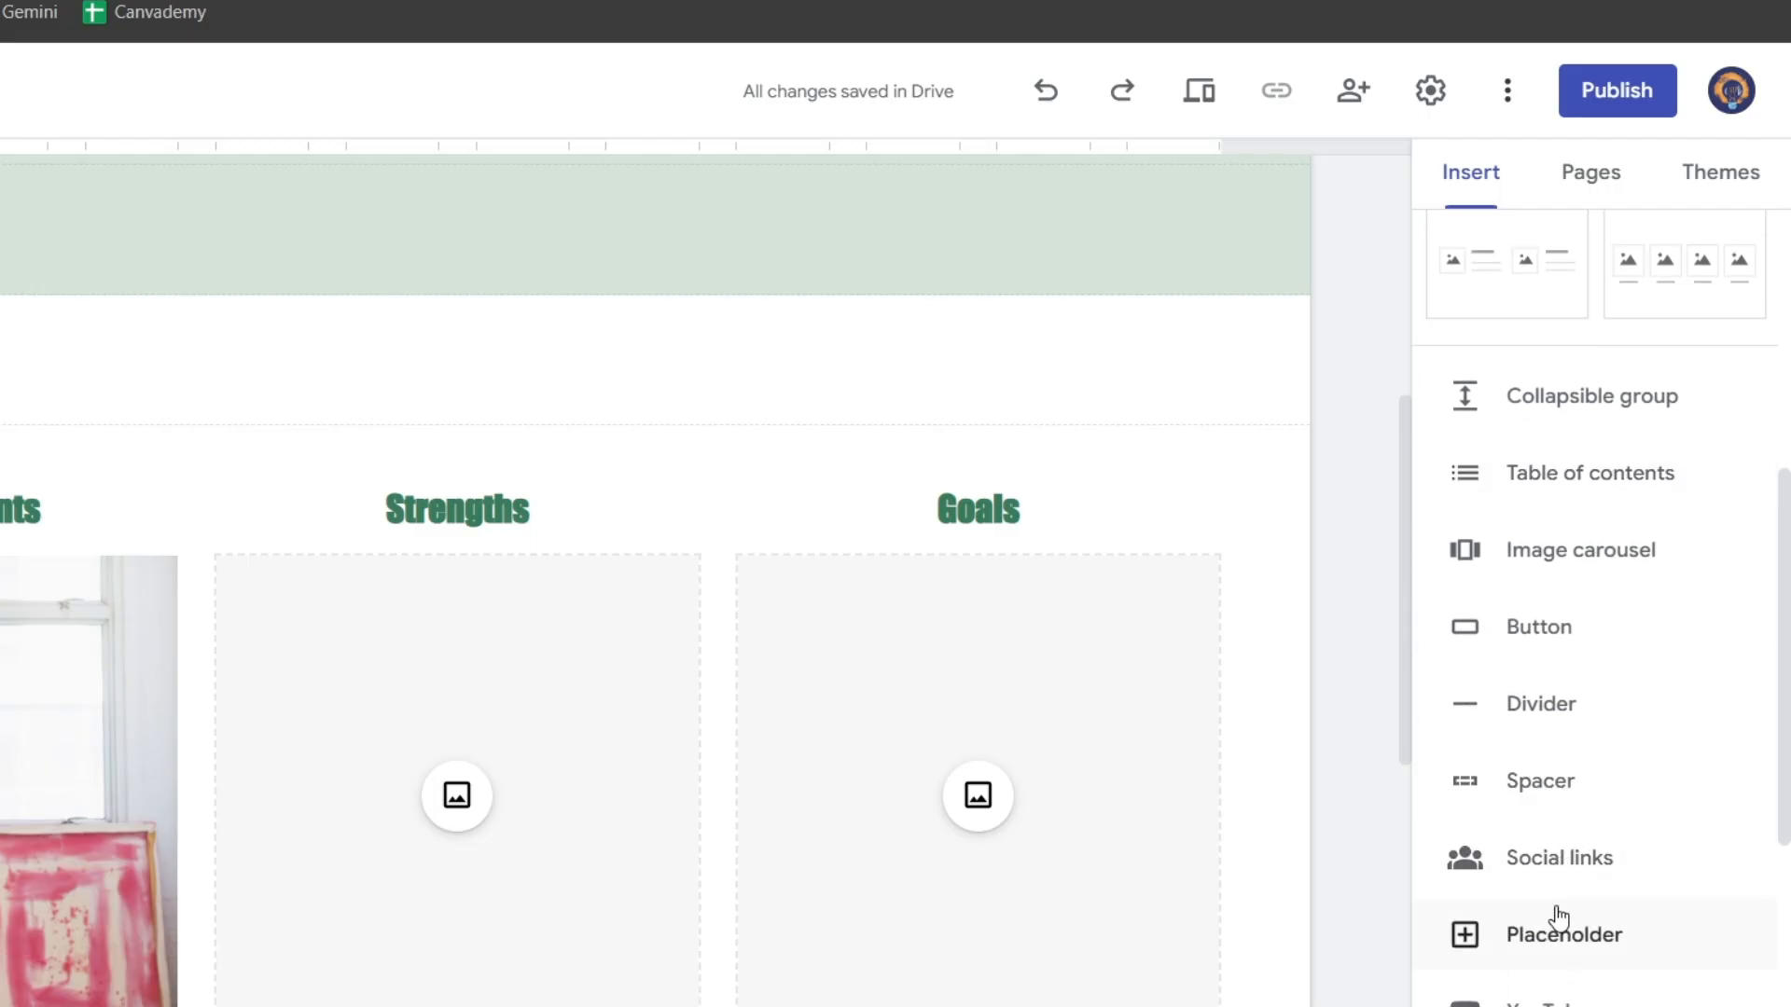
scroll(1558, 933, down, 3)
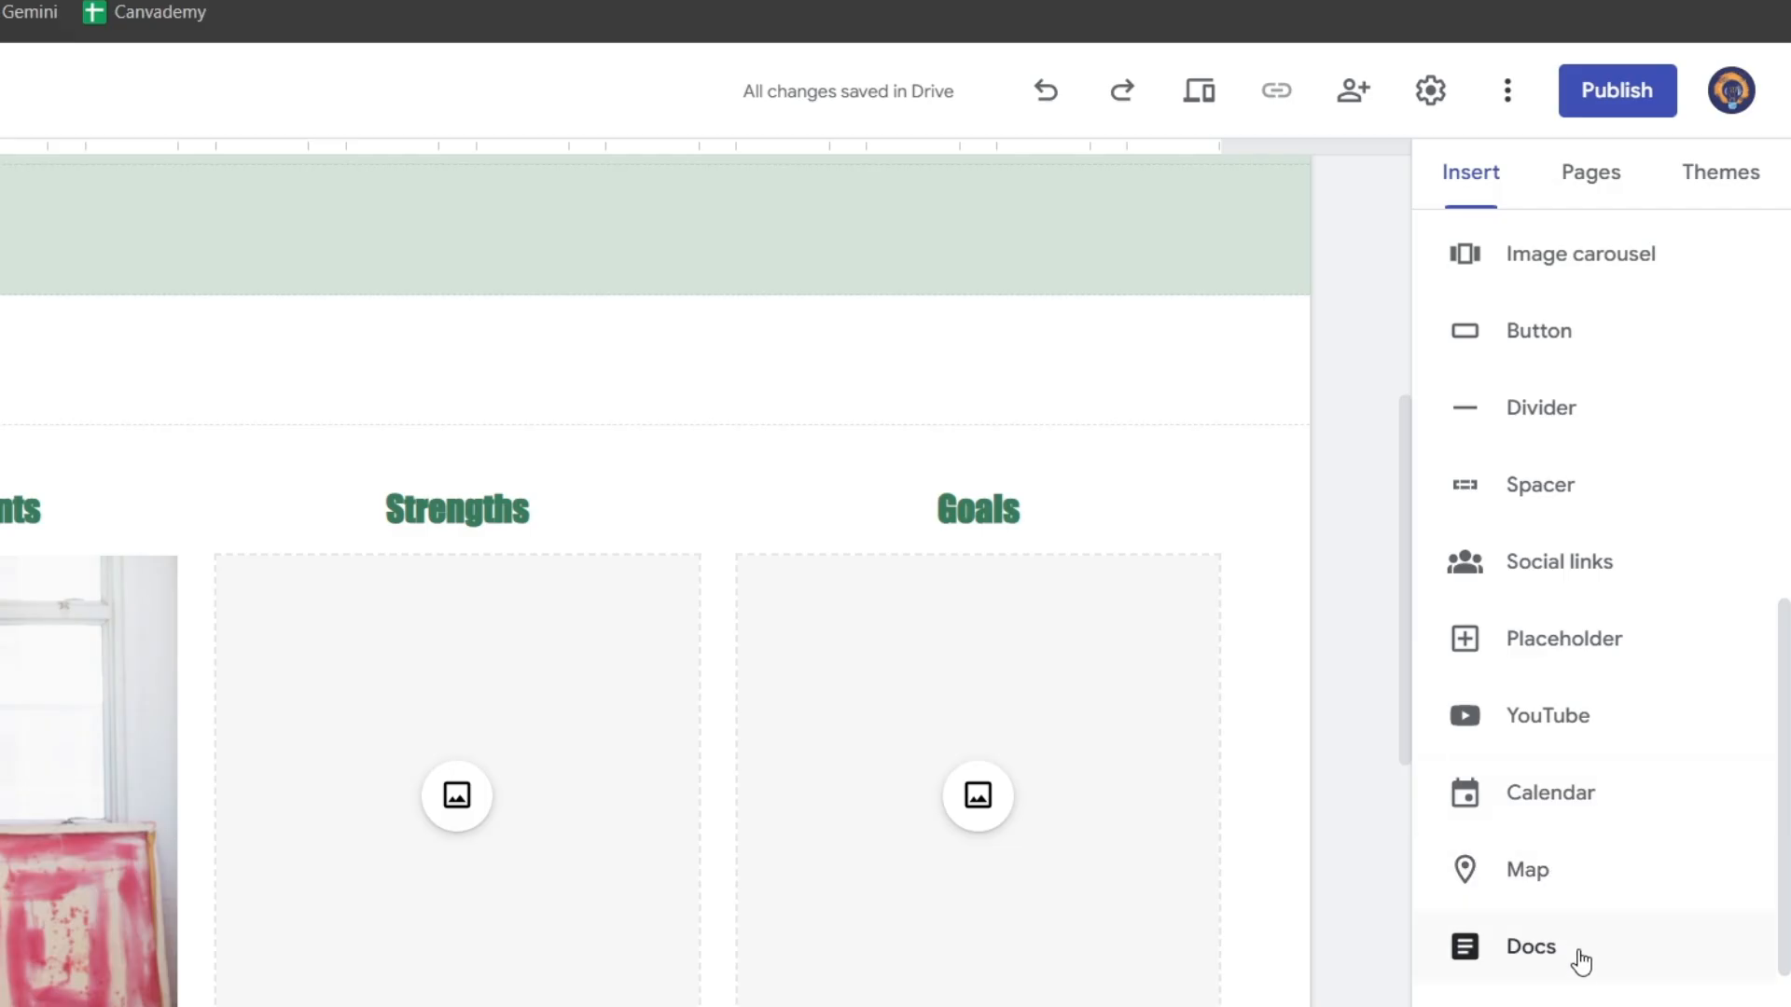
scroll(1555, 897, up, 9)
click(1517, 297)
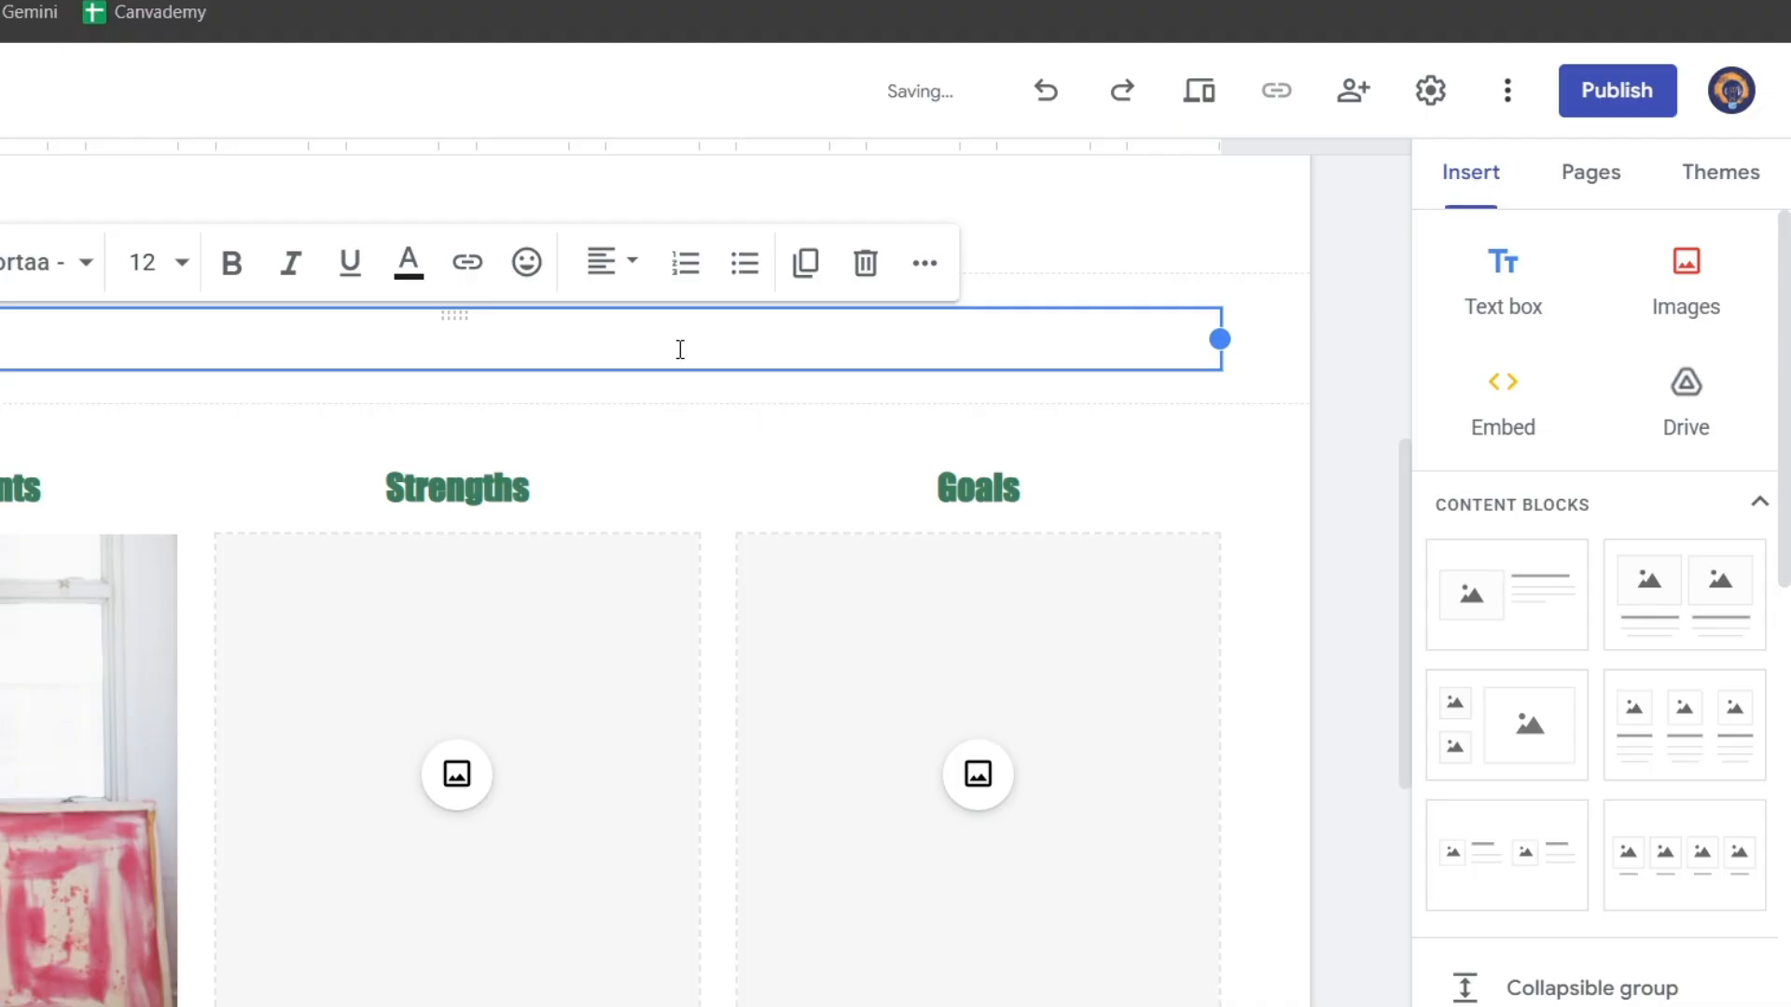
Step: Add the centred heading 'What is it that we love Youtube so much?'
text(What is it that we love Youtube so much?)
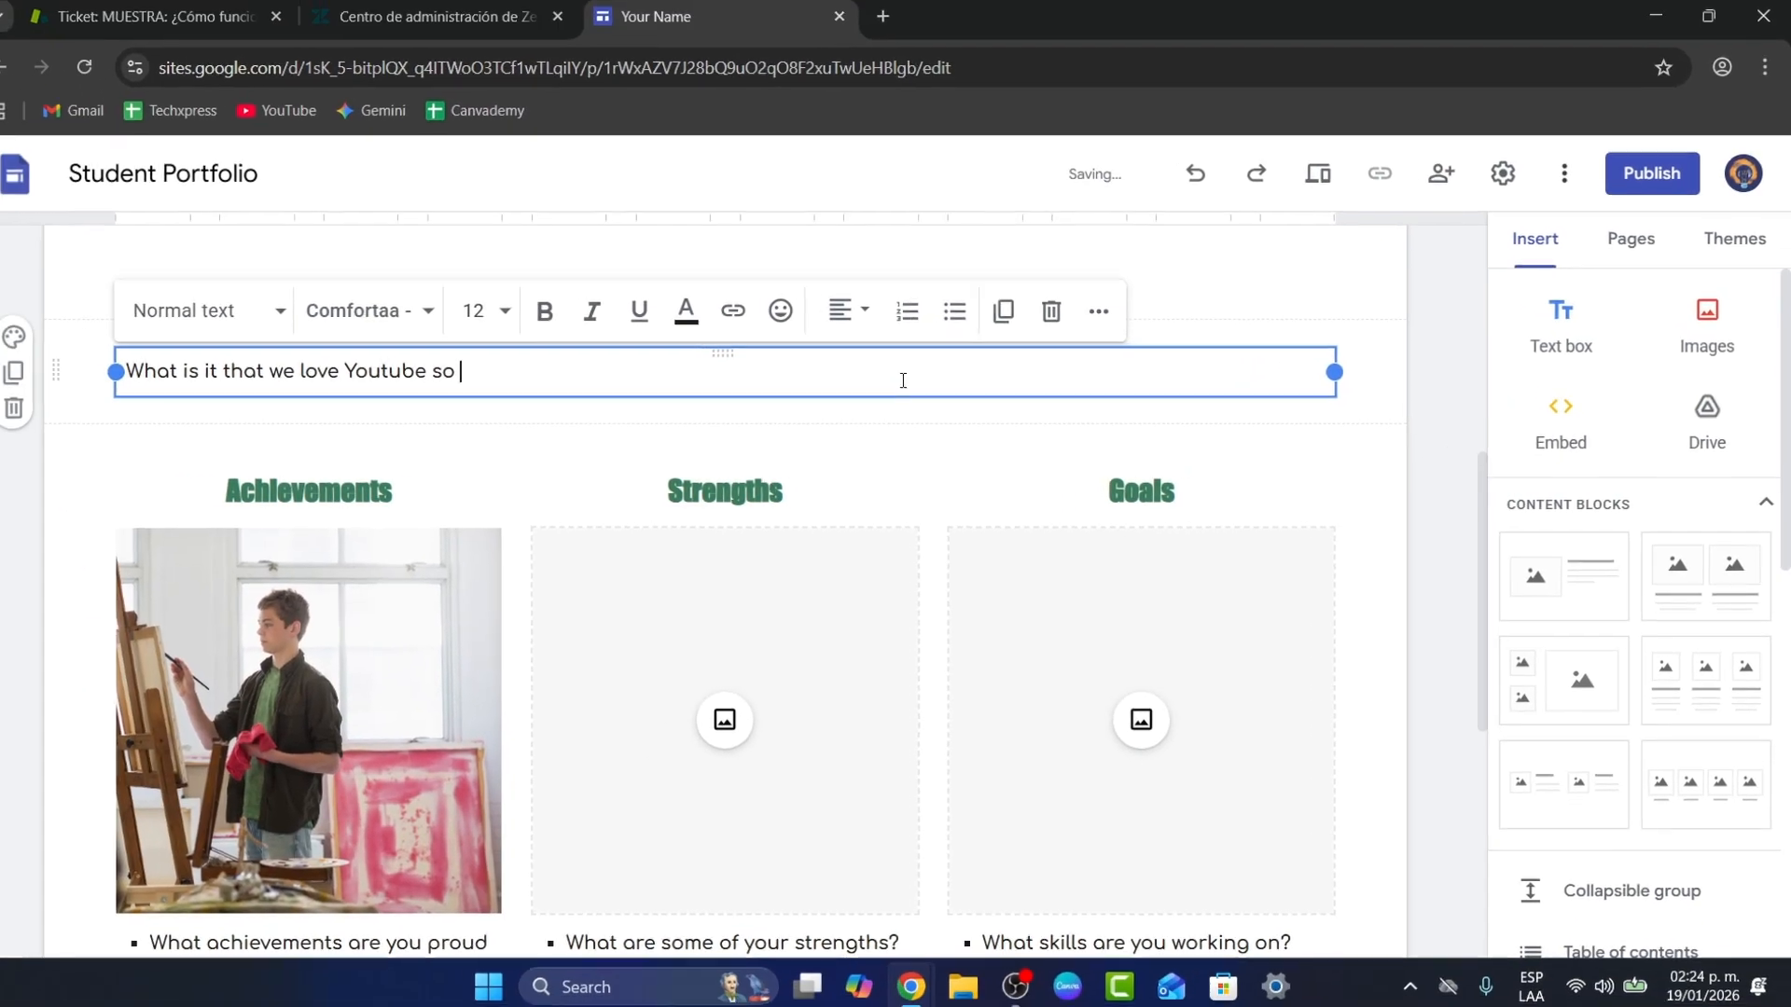
key(ctrl+a)
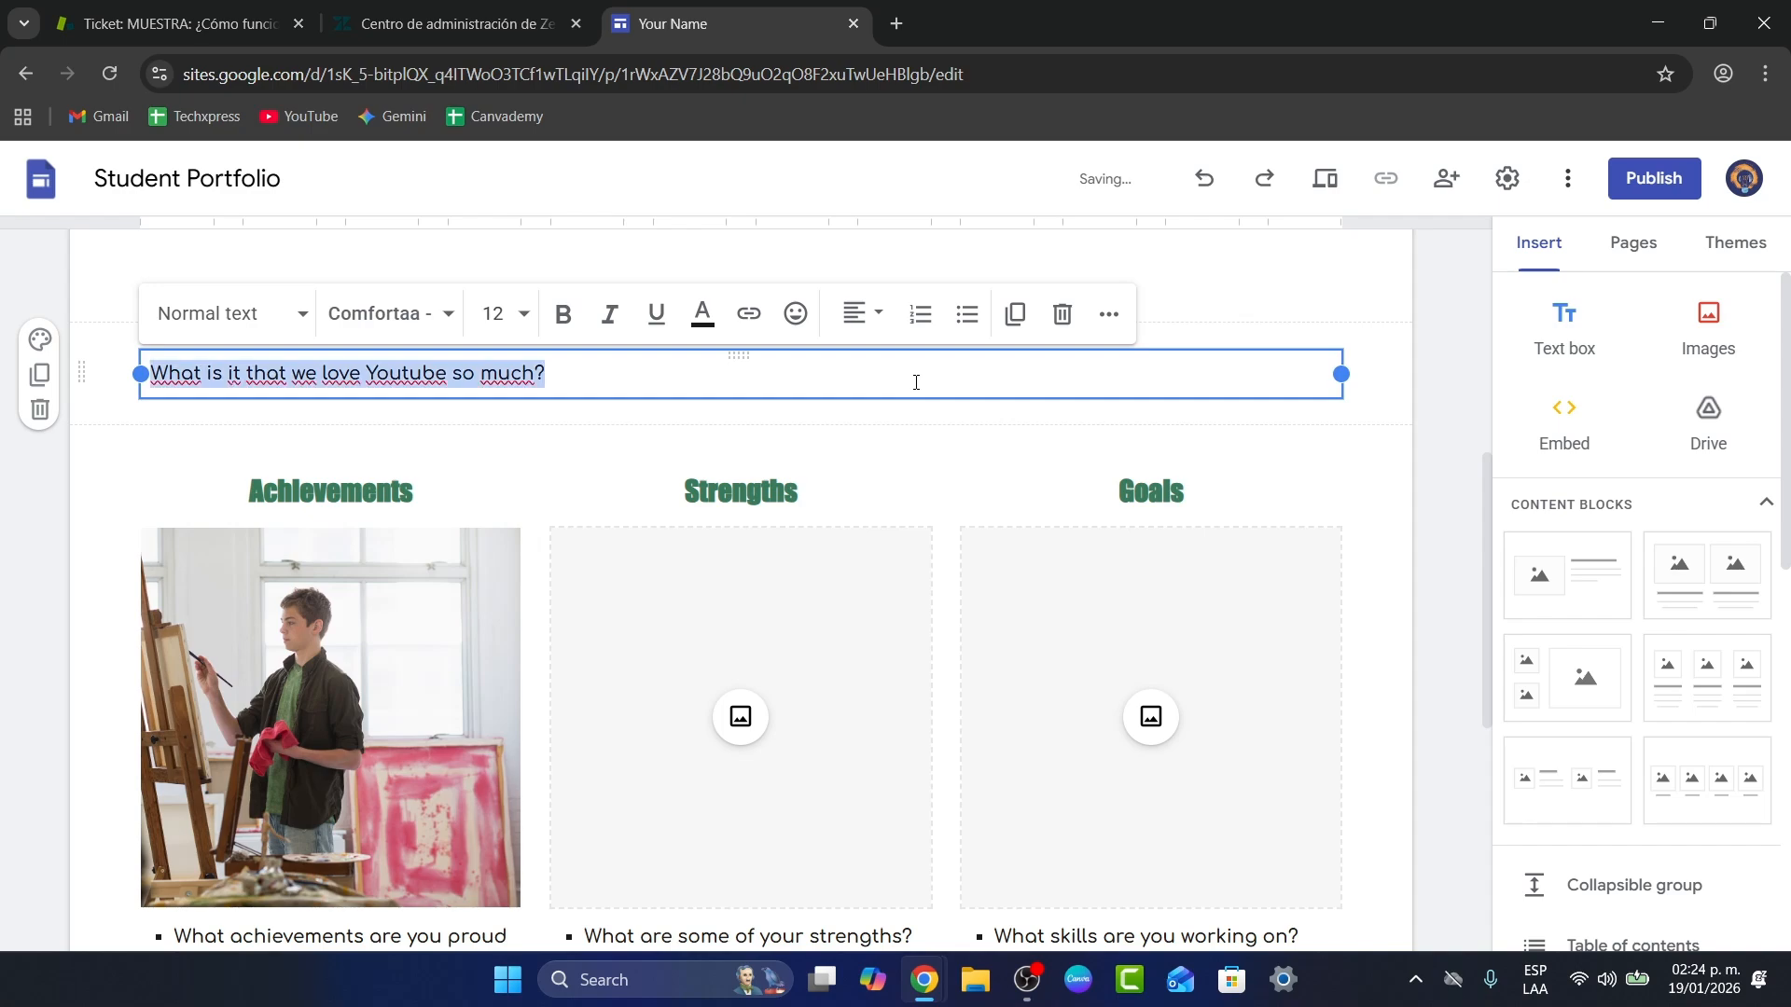
click(228, 317)
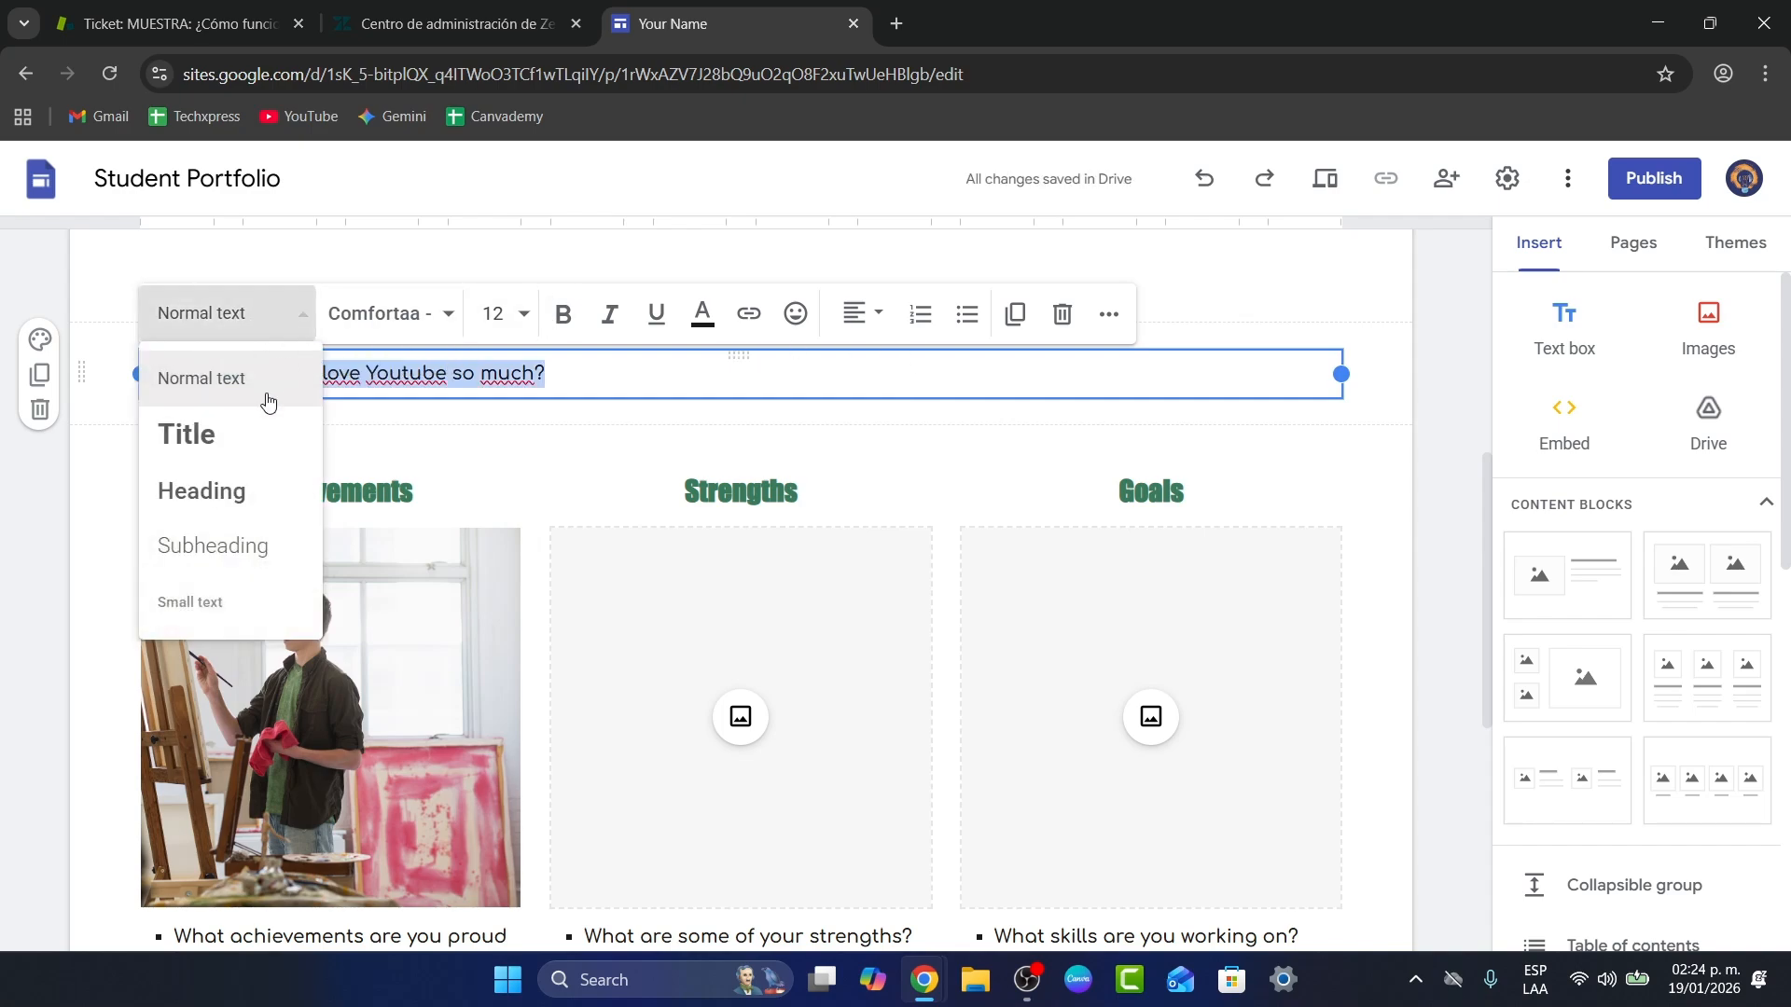
click(250, 494)
click(863, 314)
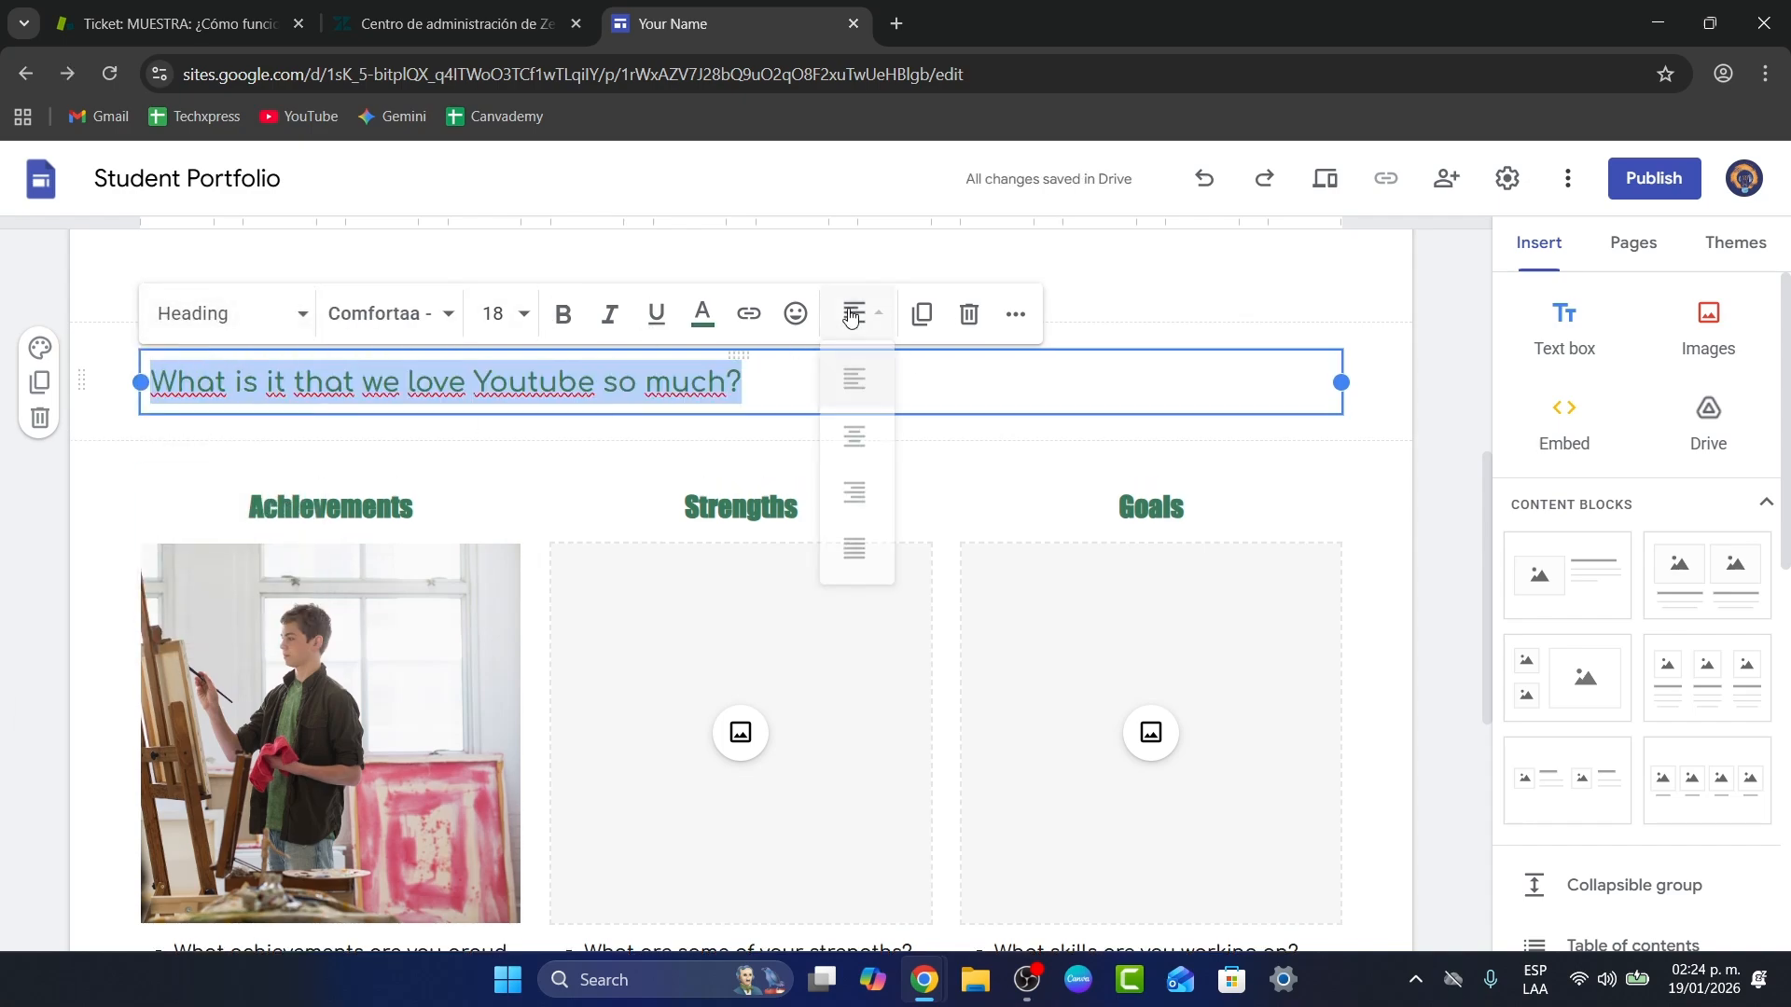
click(866, 450)
click(940, 441)
Step: Select the empty text box under the banner and scroll down the page
scroll(1064, 500, up, 3)
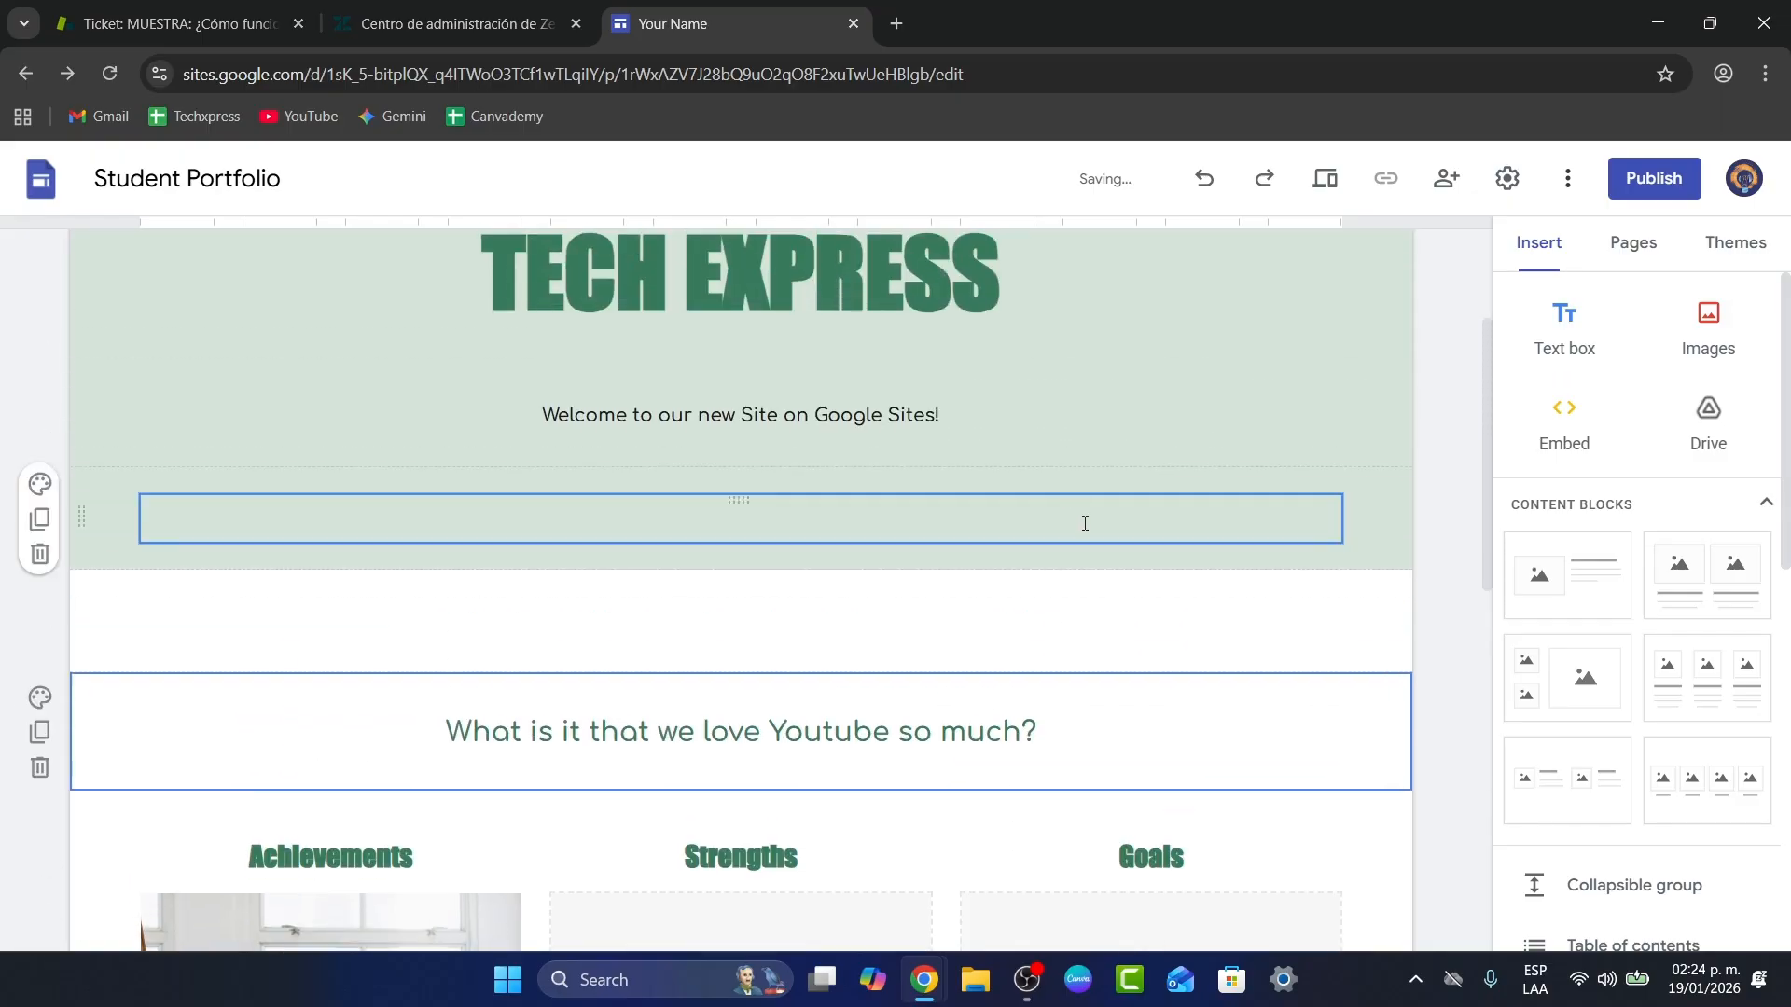
click(1179, 636)
scroll(1392, 667, down, 3)
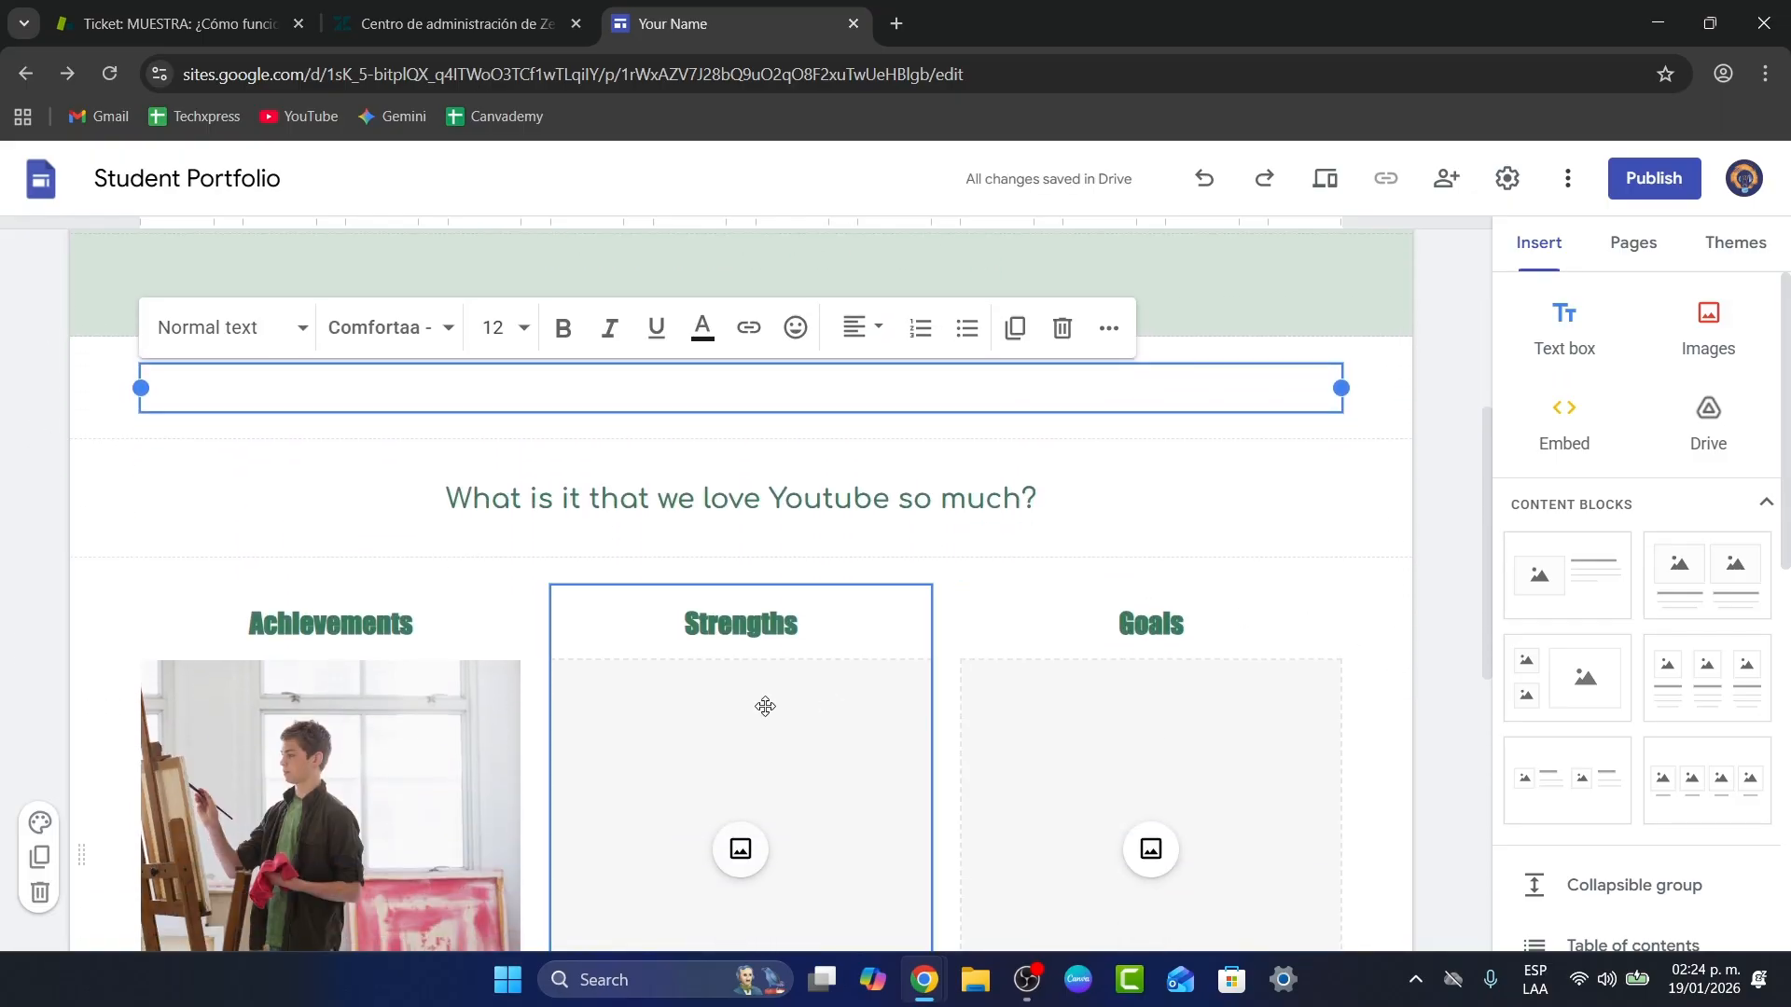
scroll(311, 651, down, 3)
Step: Select the left column's painter photo and apply a crop to it
click(411, 519)
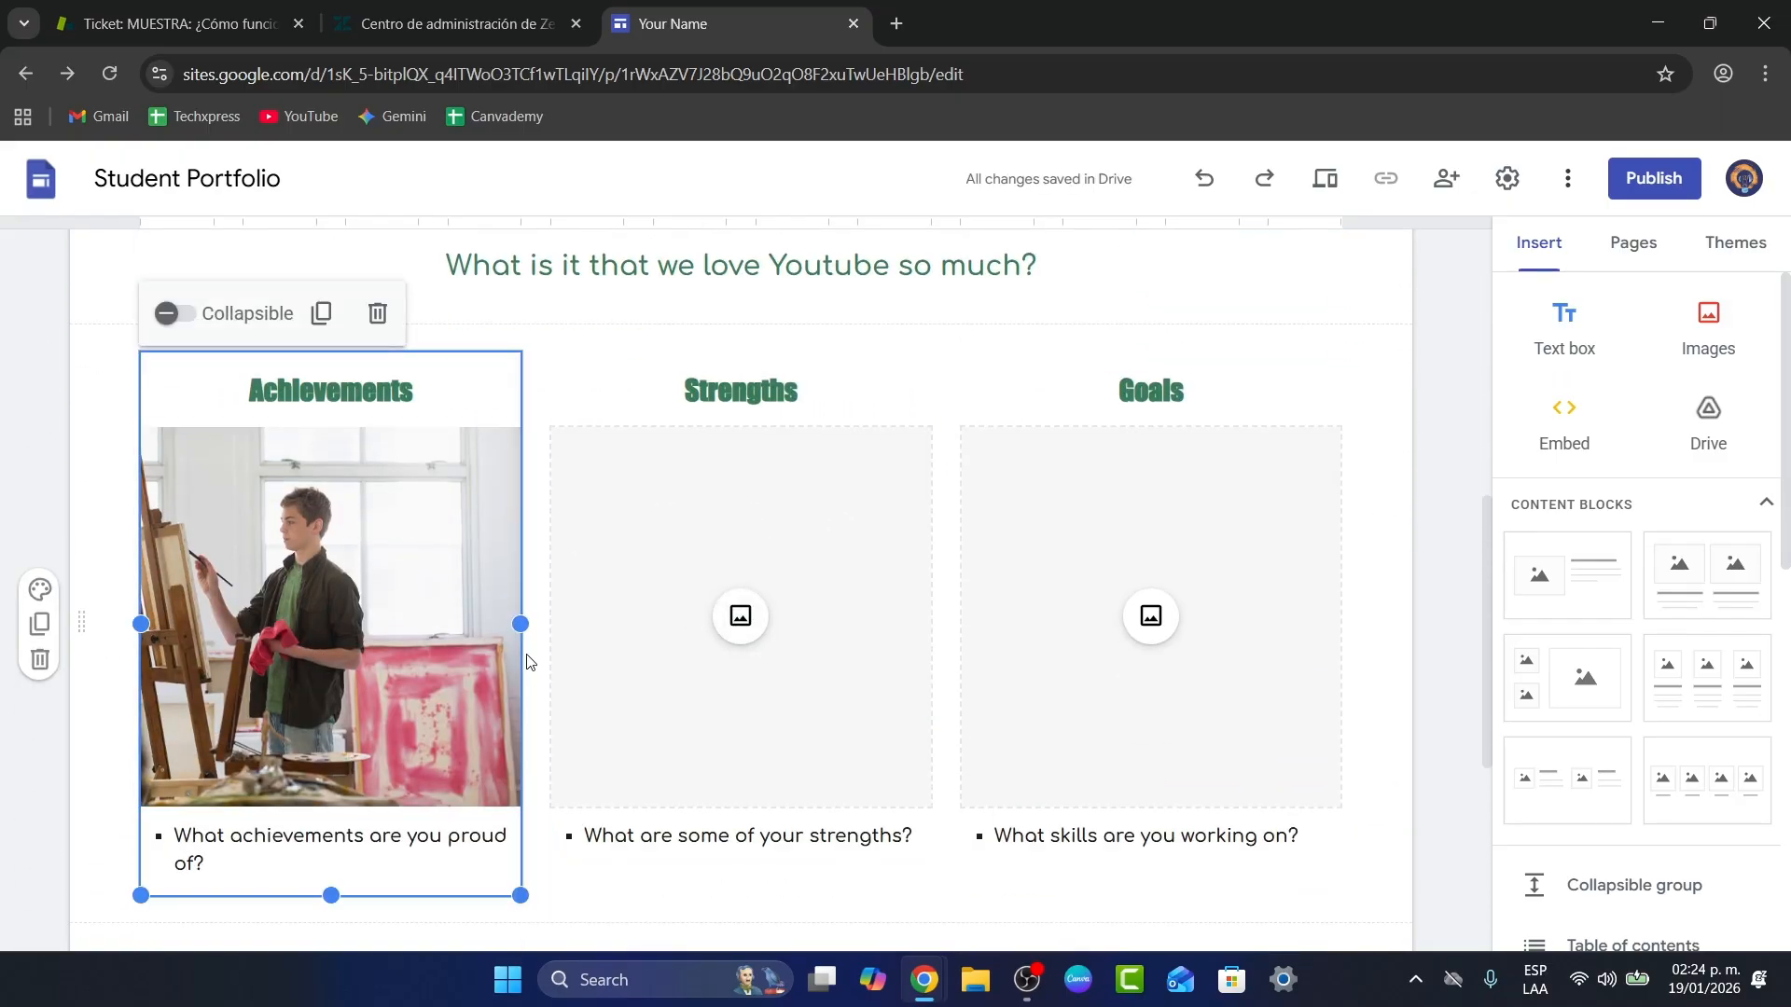
drag(303, 485, 289, 518)
double_click(288, 518)
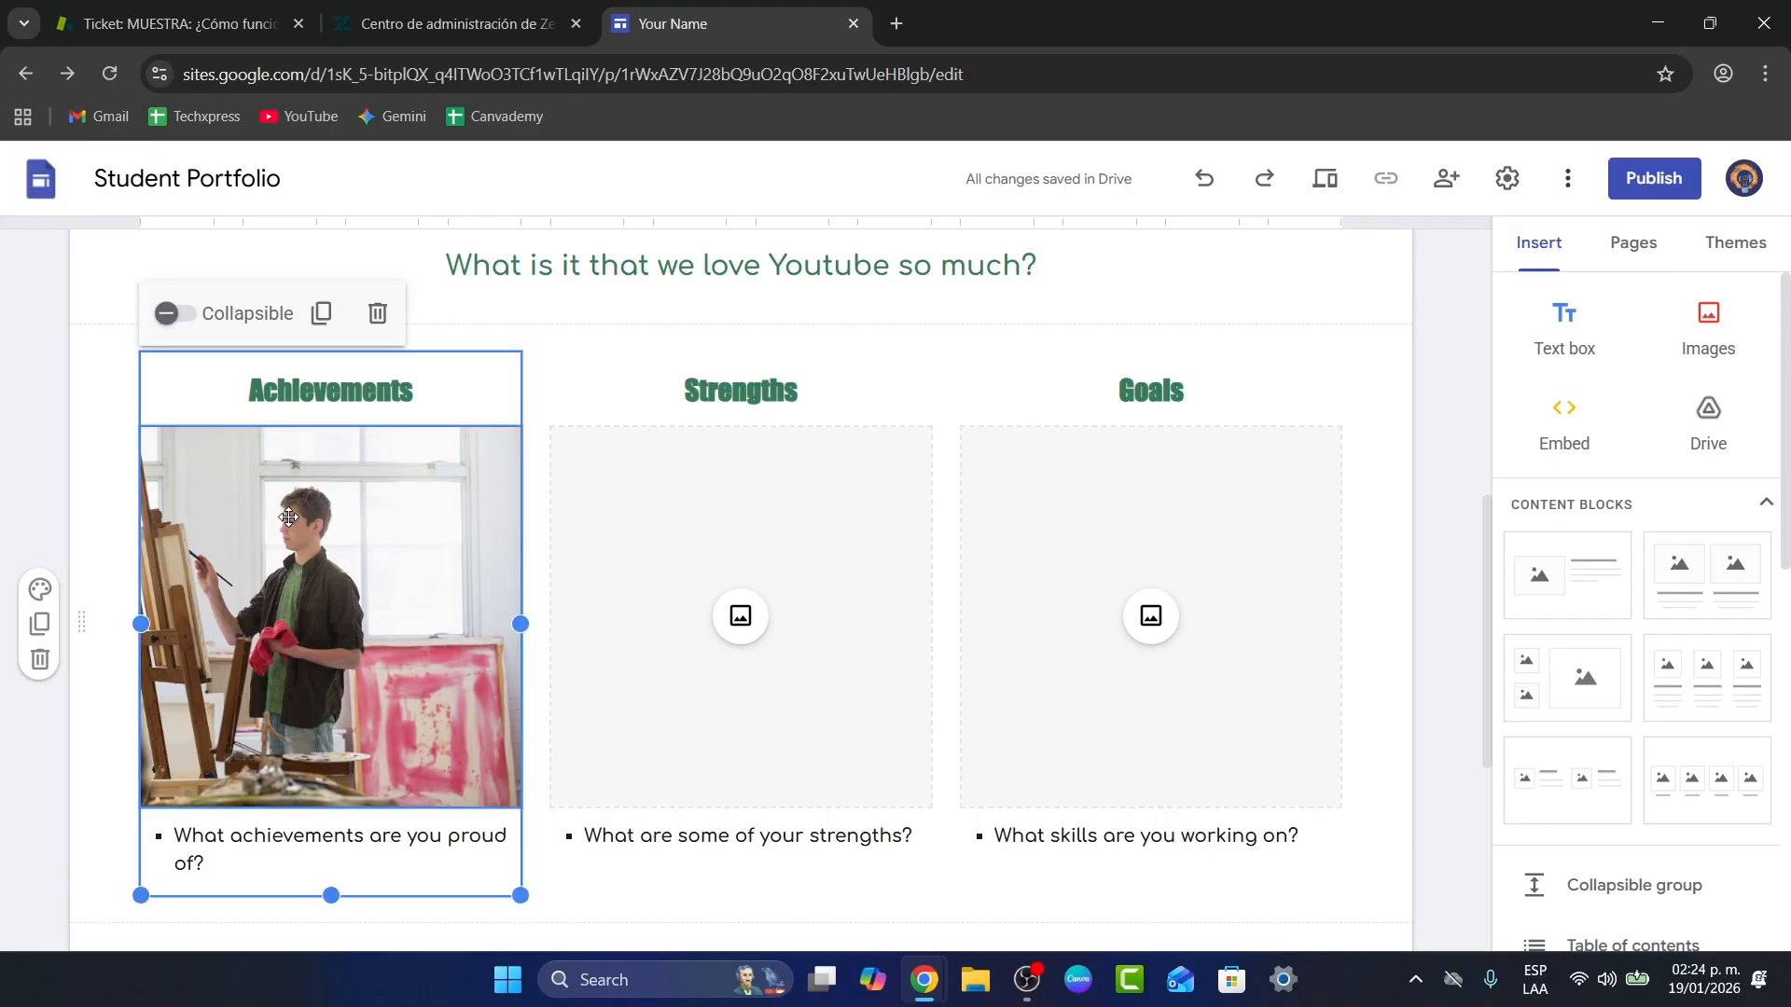
click(491, 388)
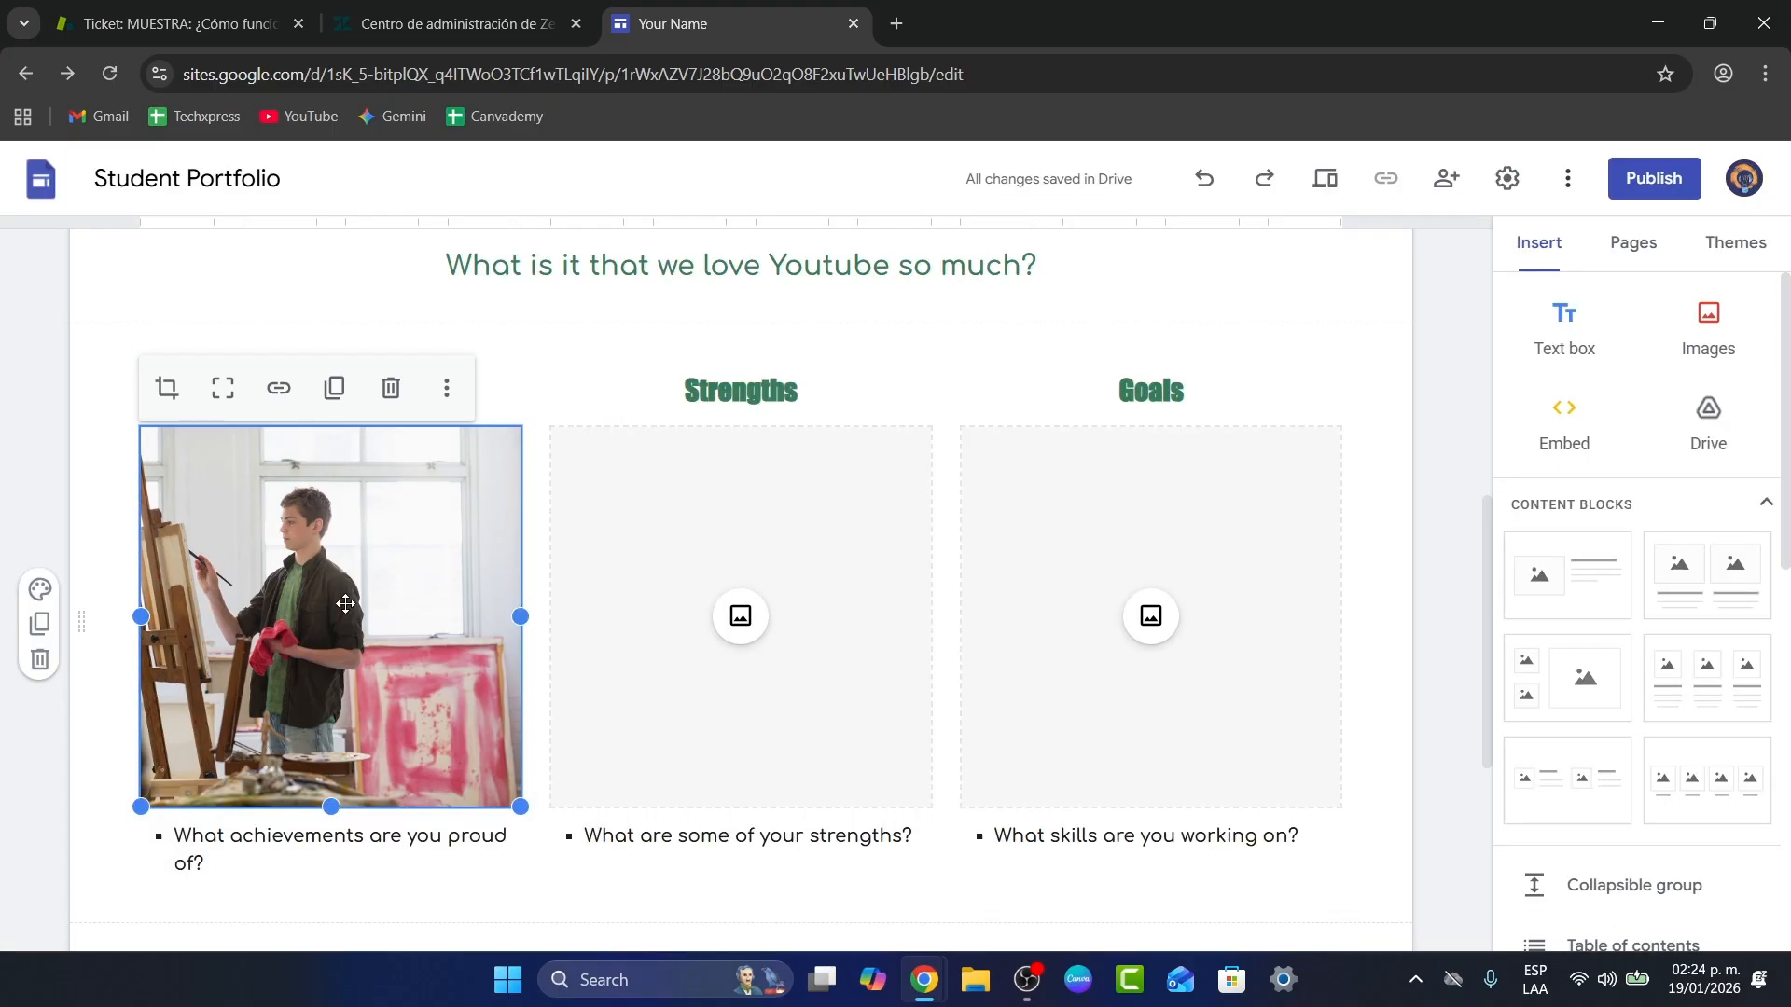
click(447, 388)
mouse_move(546, 467)
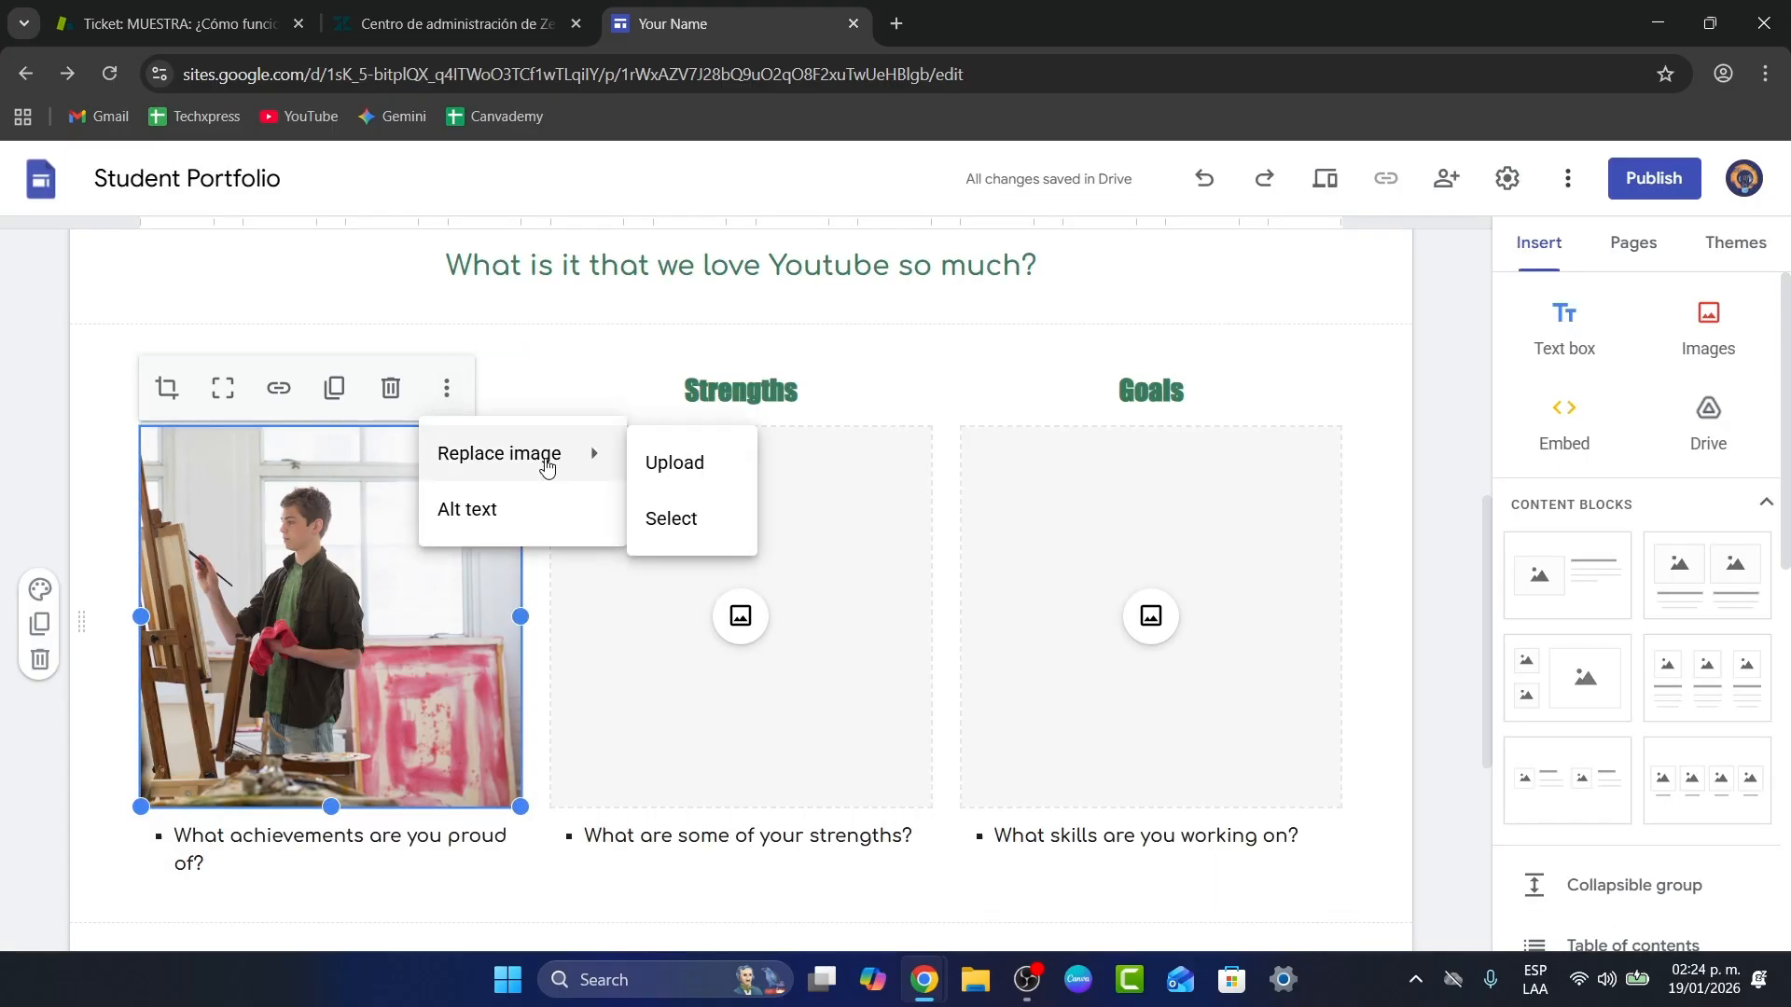
click(696, 520)
Step: Start replacing the painter photo with an existing image, checking the URL, Google Images and Photos sources
click(460, 484)
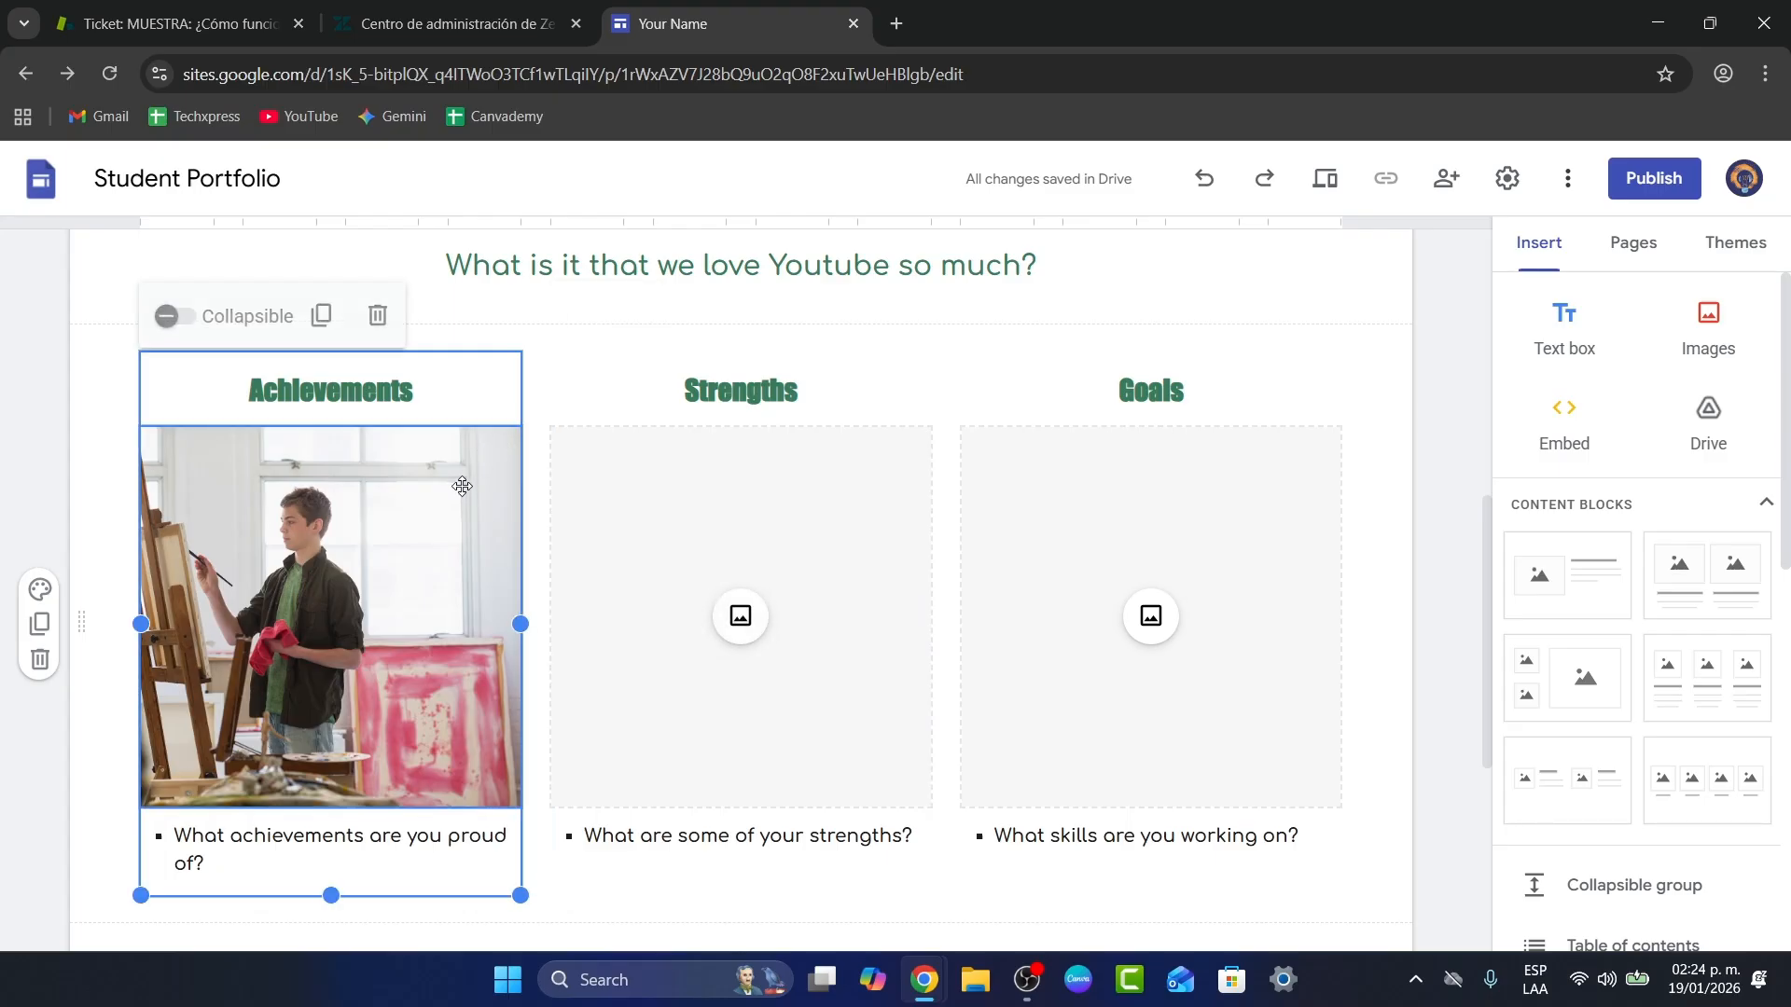
click(482, 460)
click(446, 388)
mouse_move(544, 456)
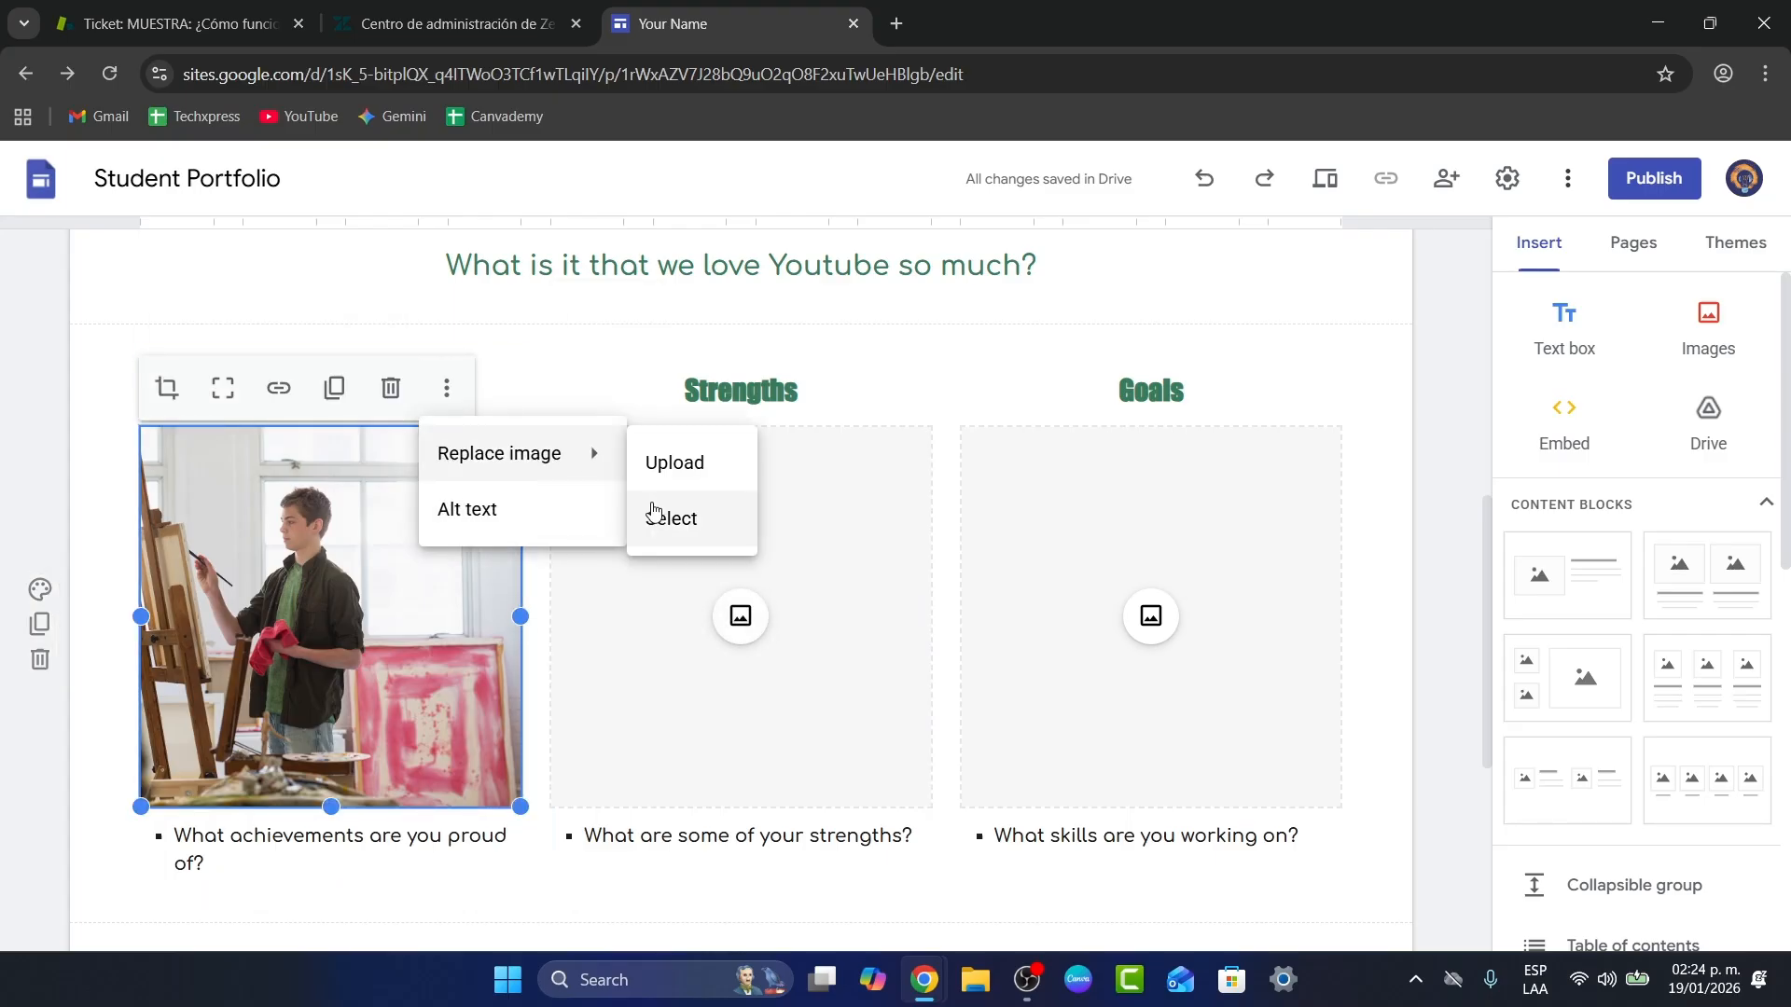
click(656, 513)
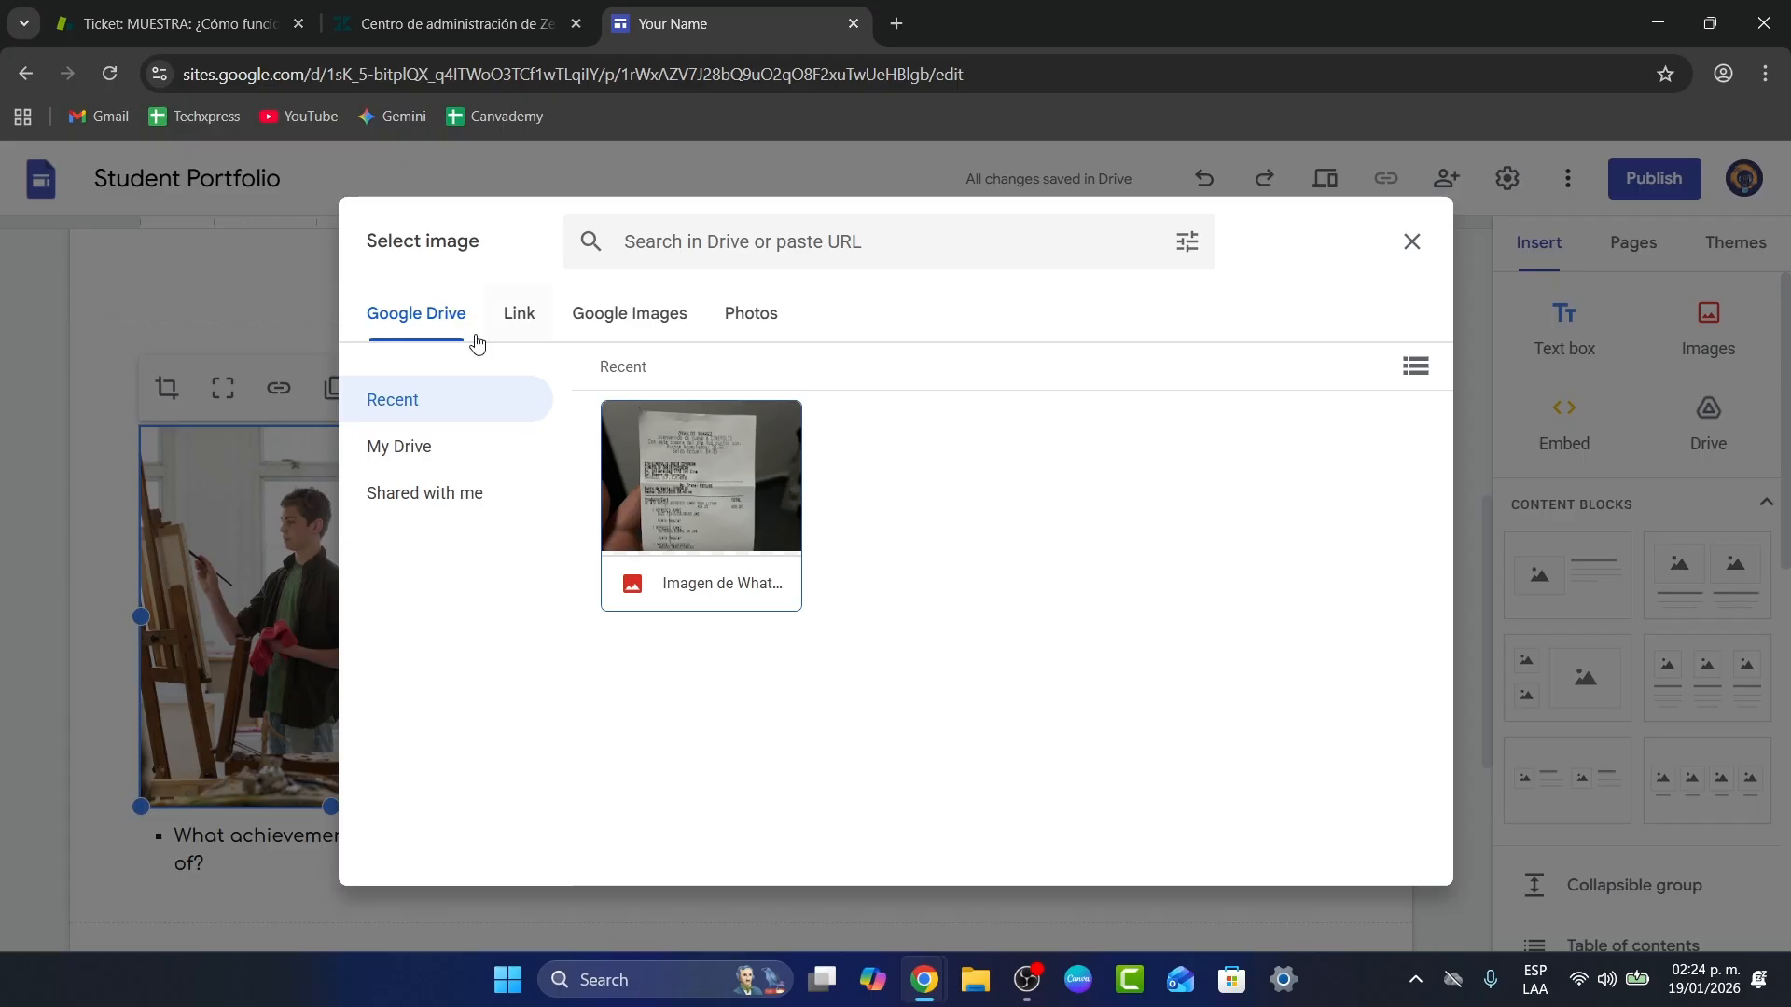
click(514, 327)
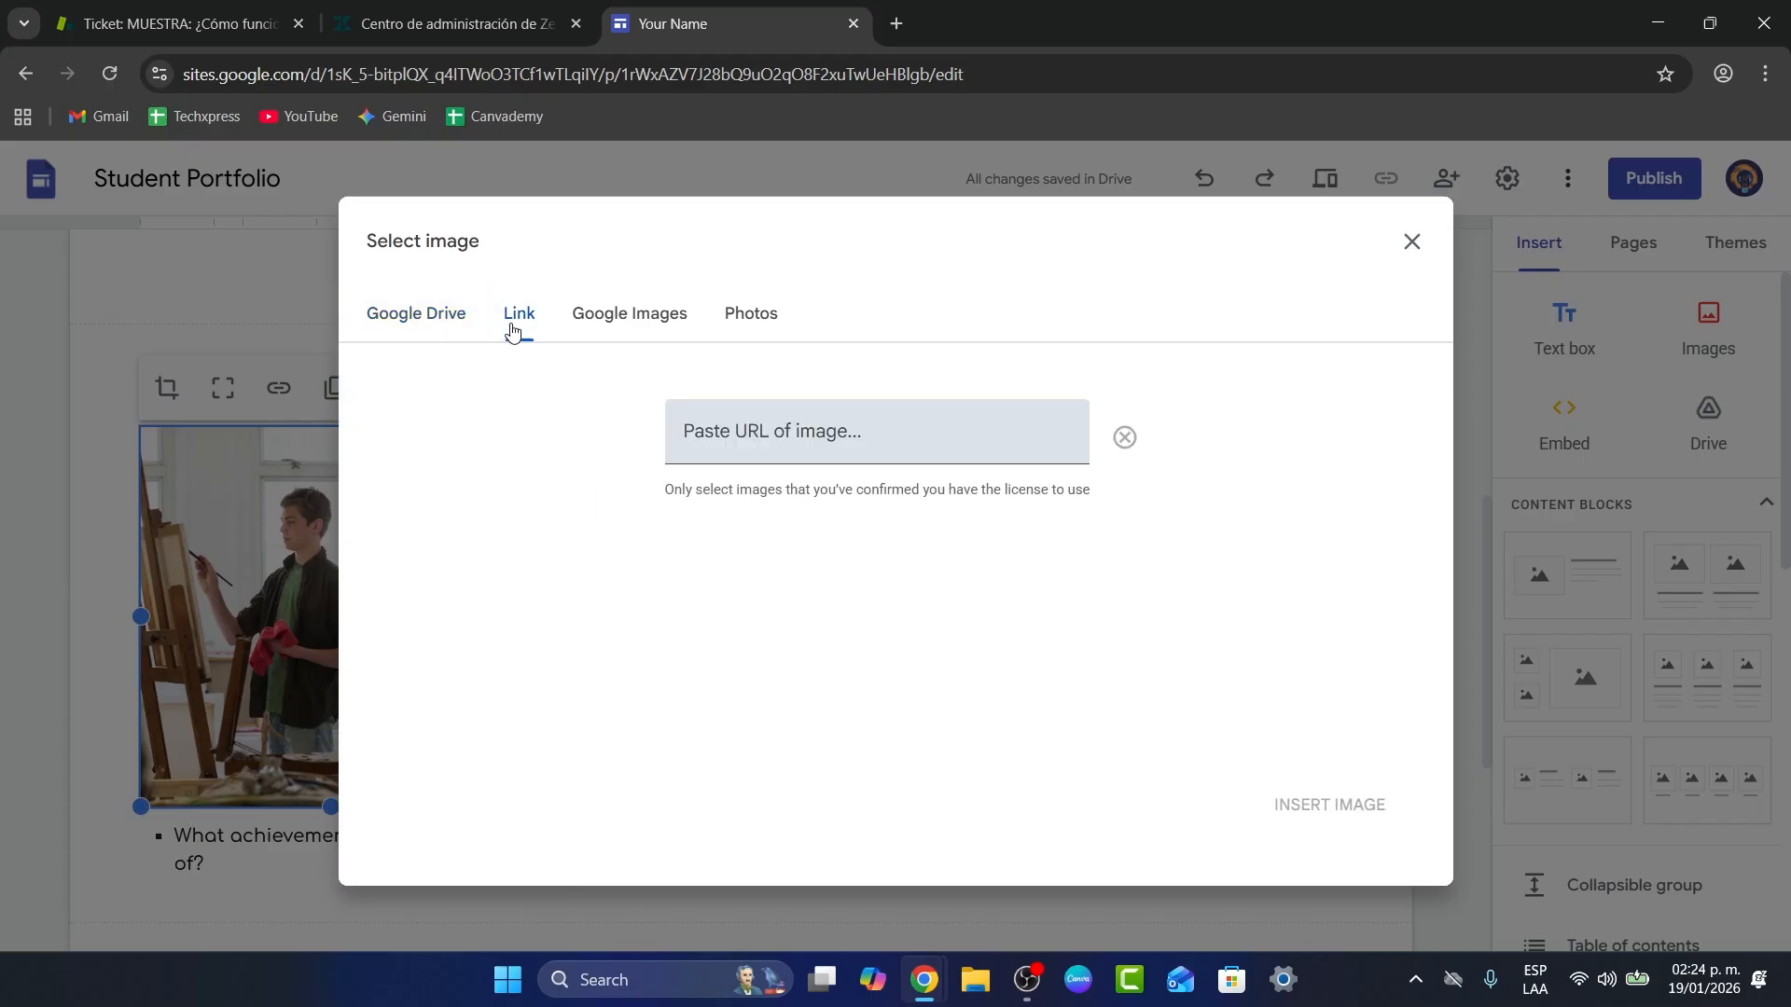
click(588, 313)
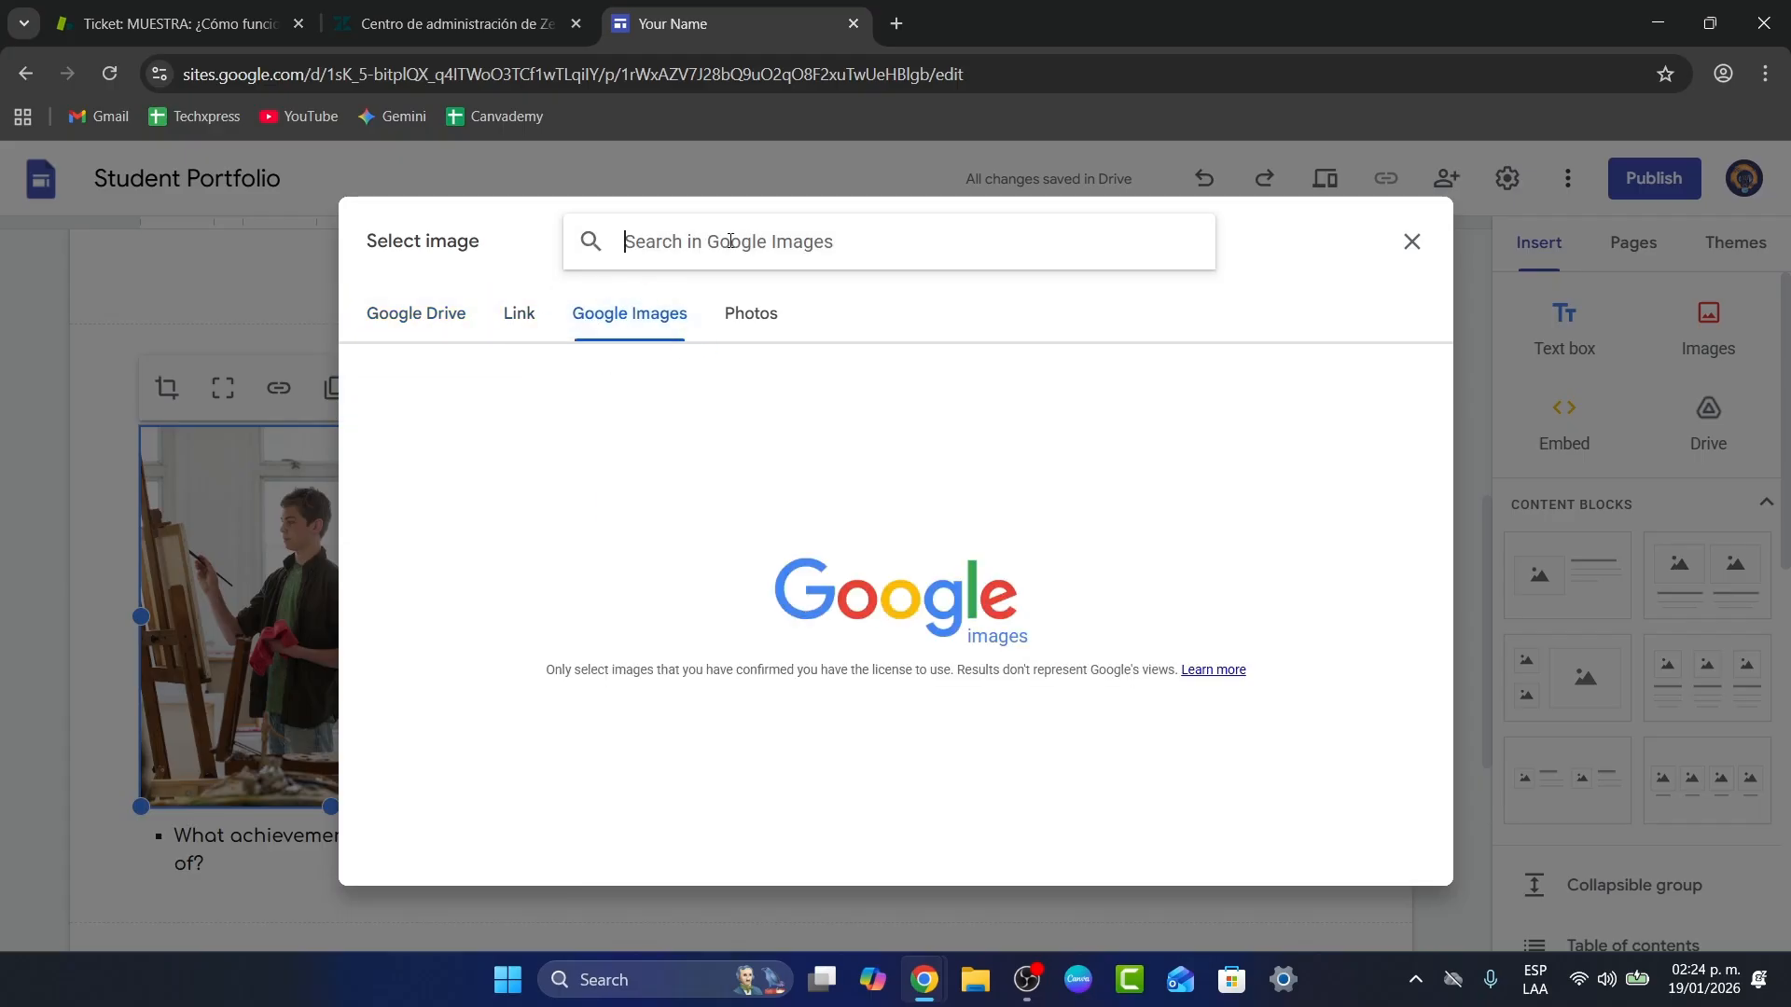
click(765, 334)
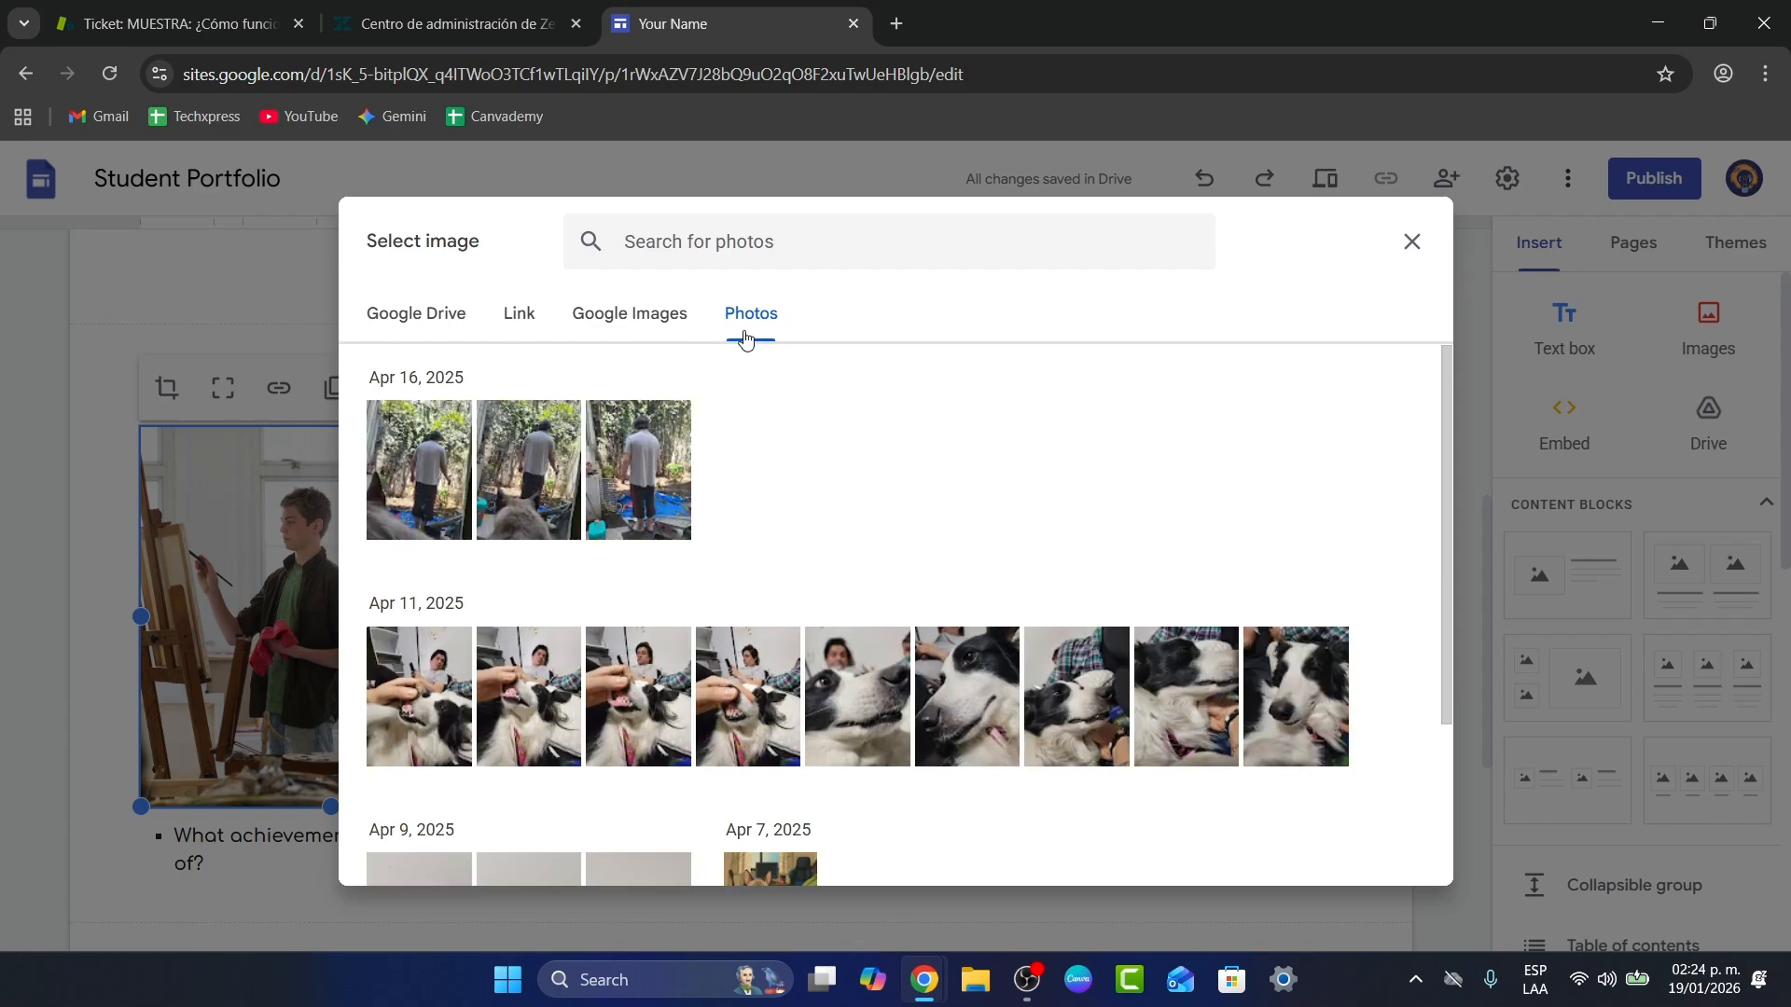
click(665, 324)
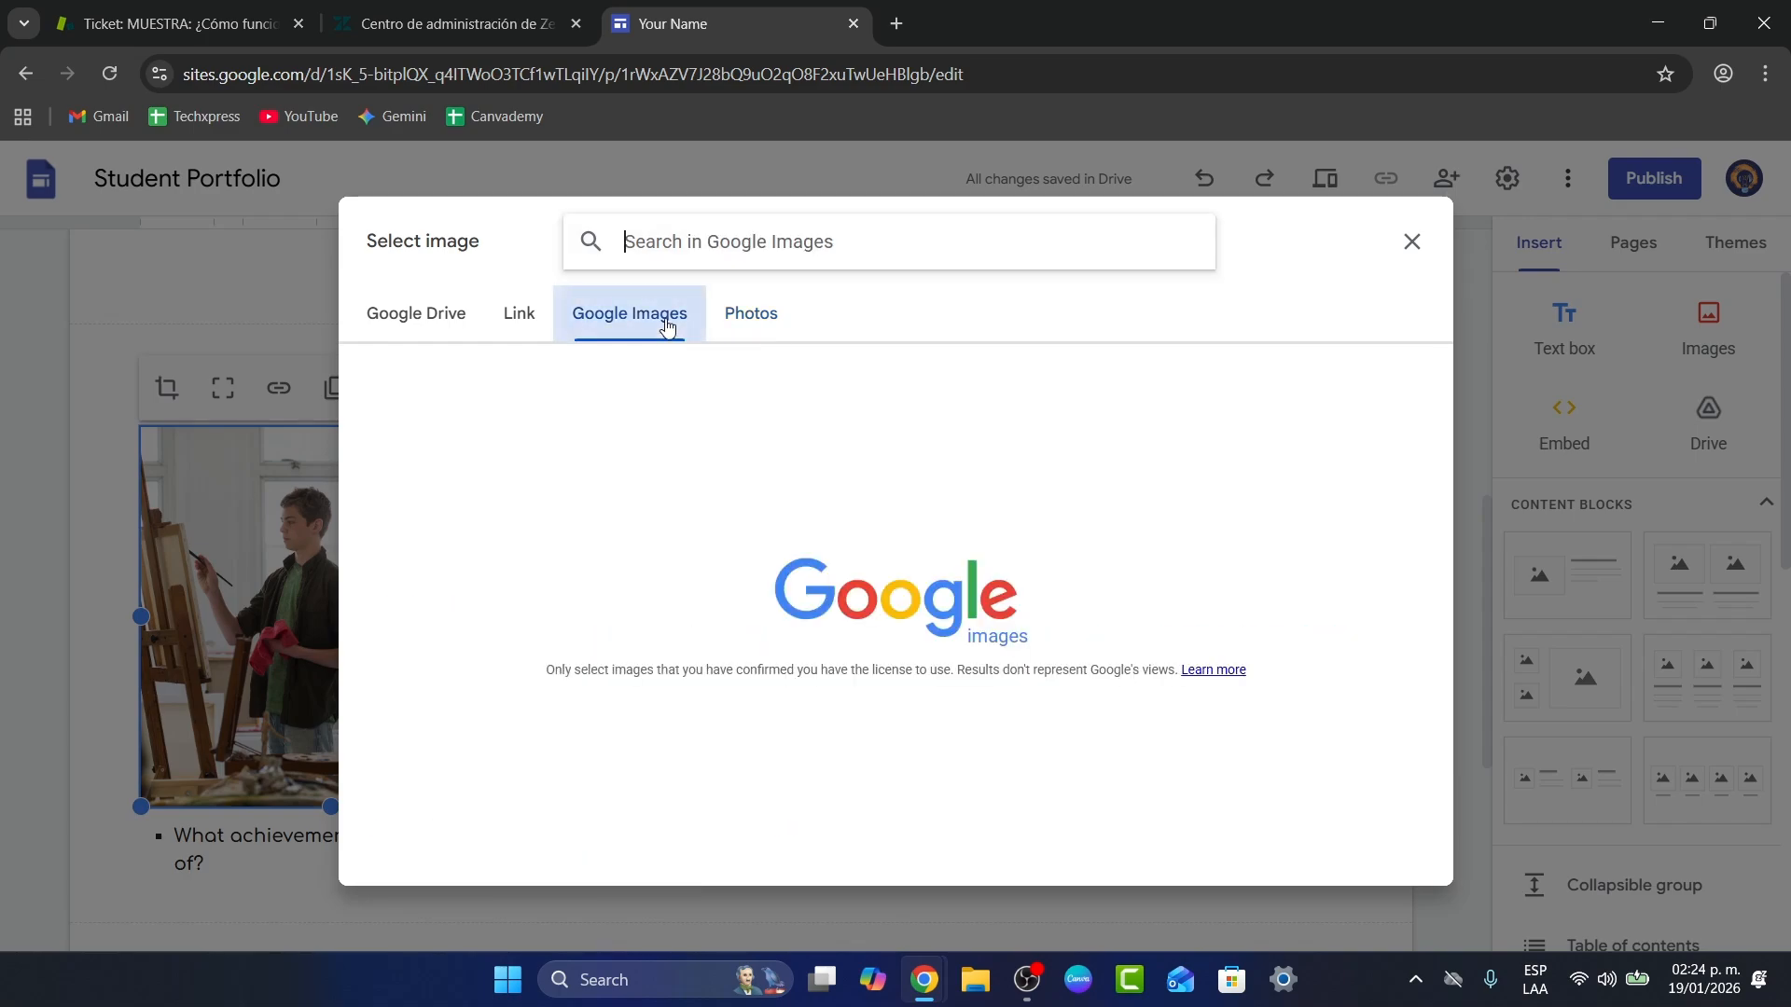
Step: Search Google Images for technology and insert the photo of a man at computer monitors
text(technology)
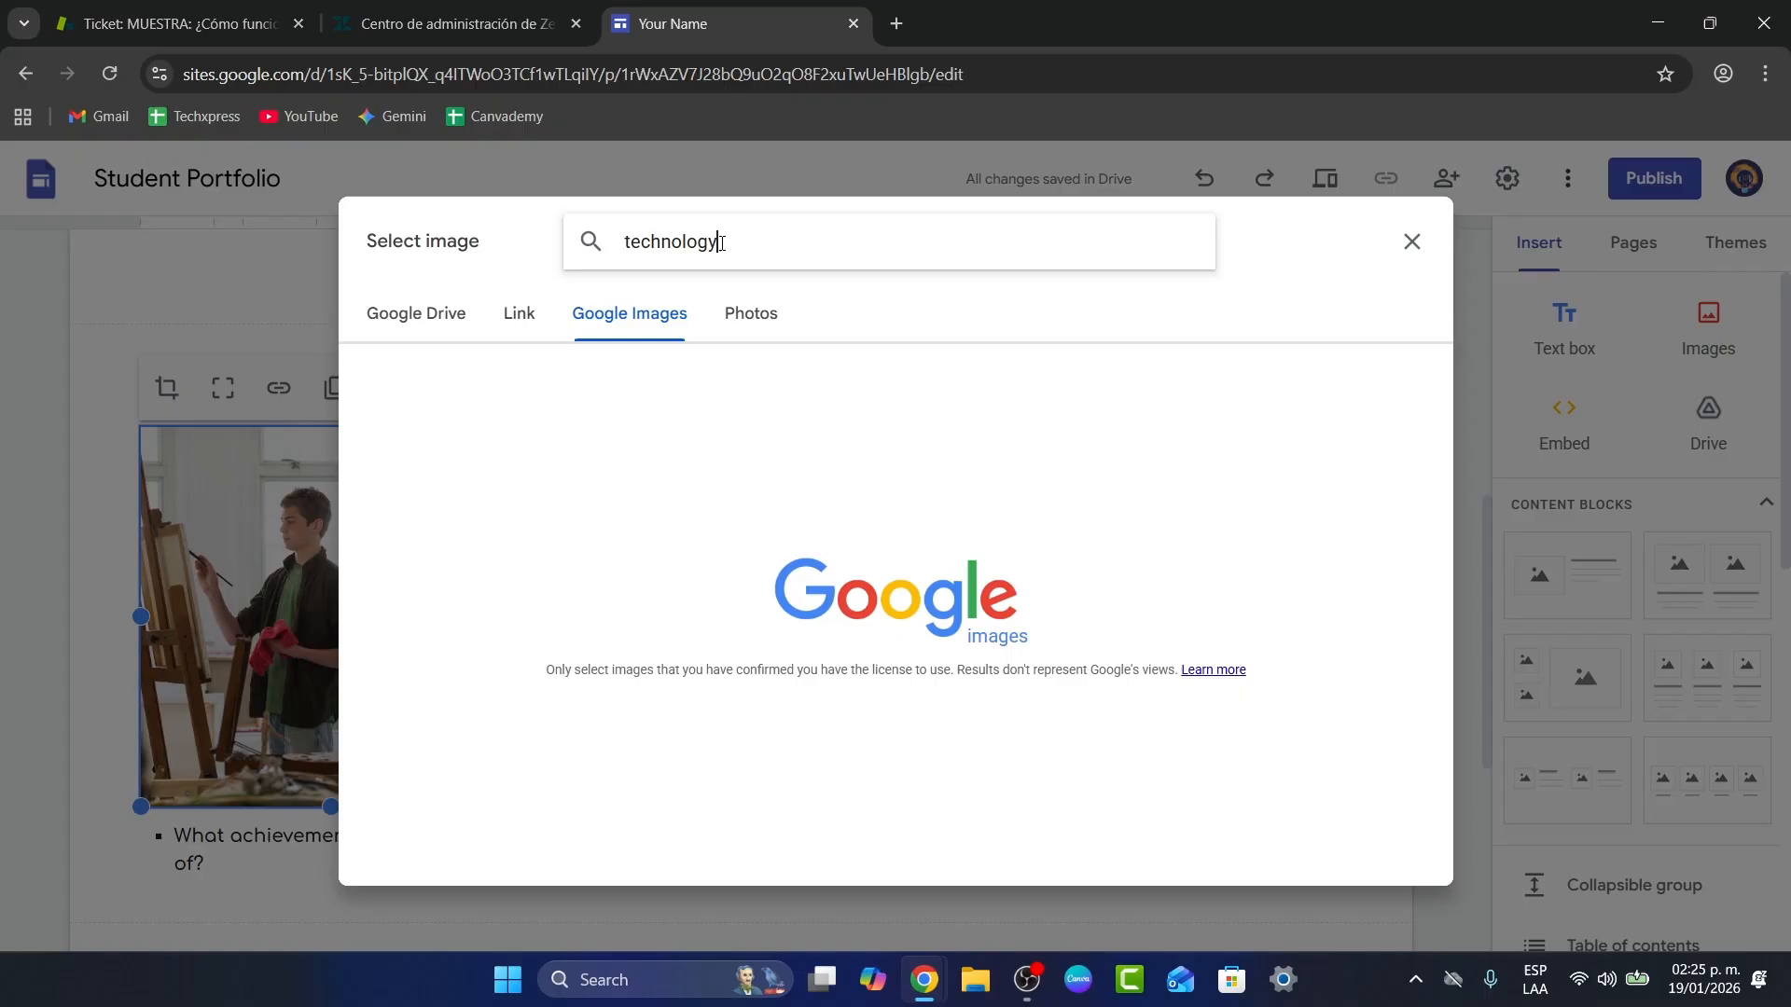
key(Return)
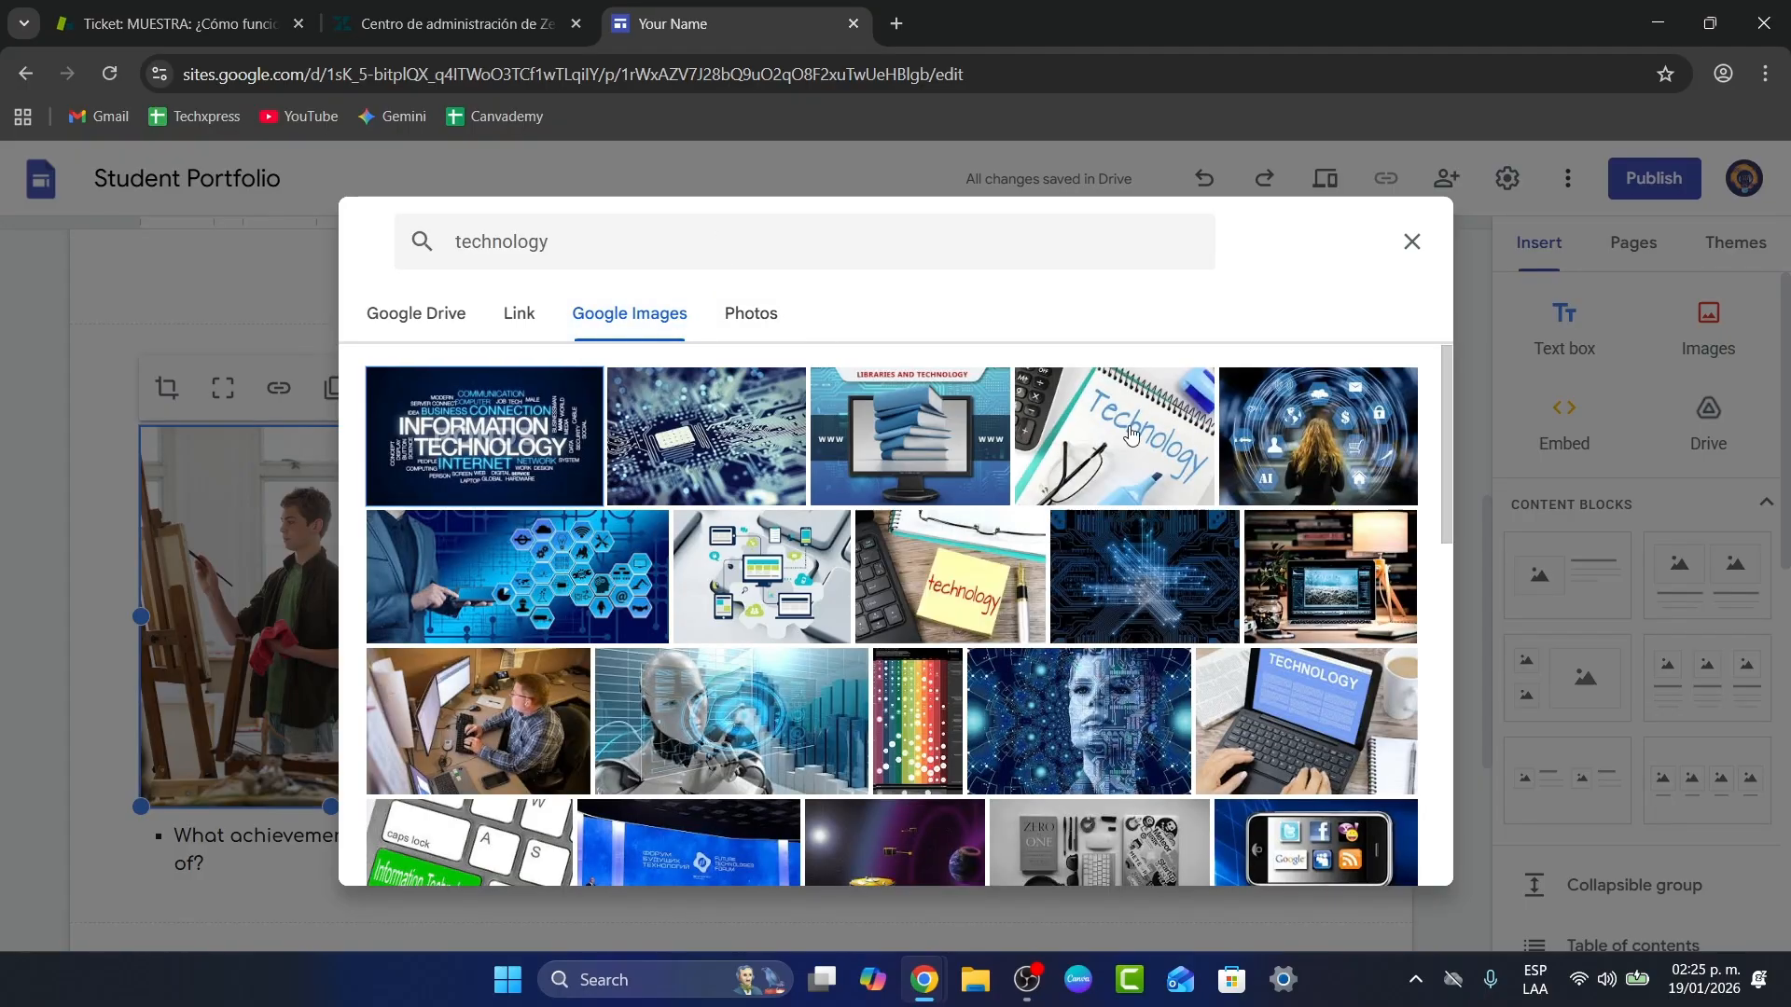
scroll(1078, 518, down, 3)
scroll(839, 513, up, 1)
click(548, 504)
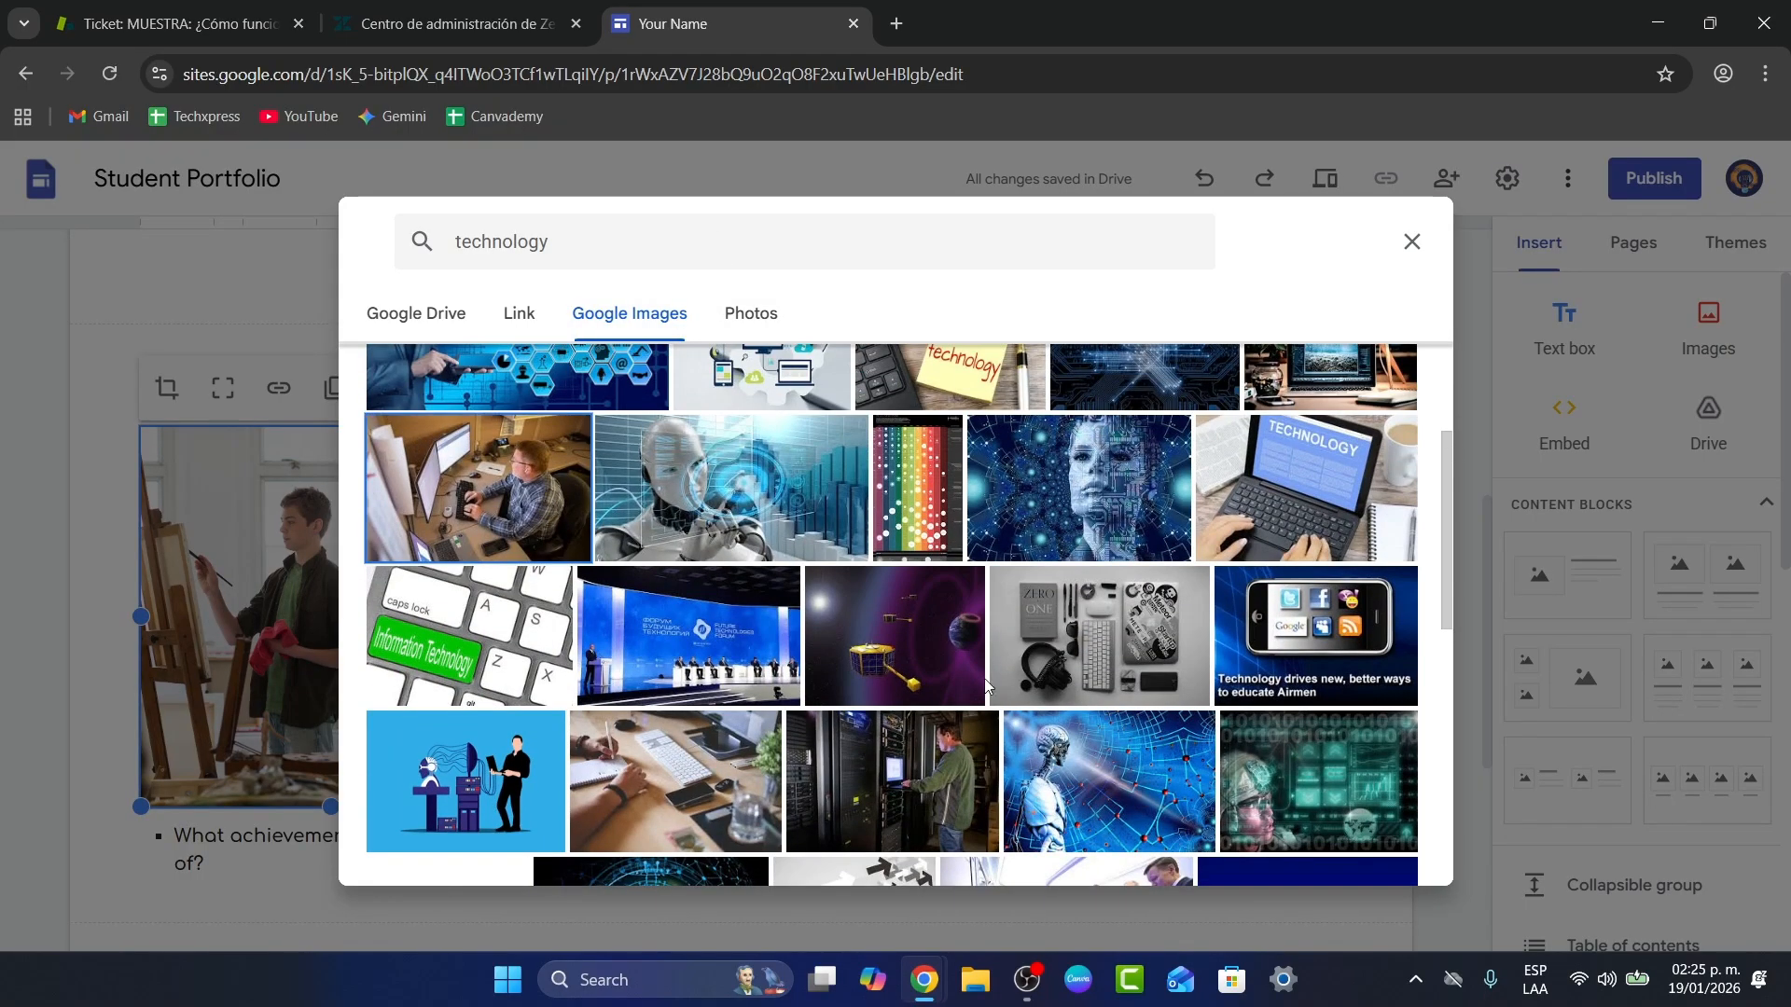
click(1382, 856)
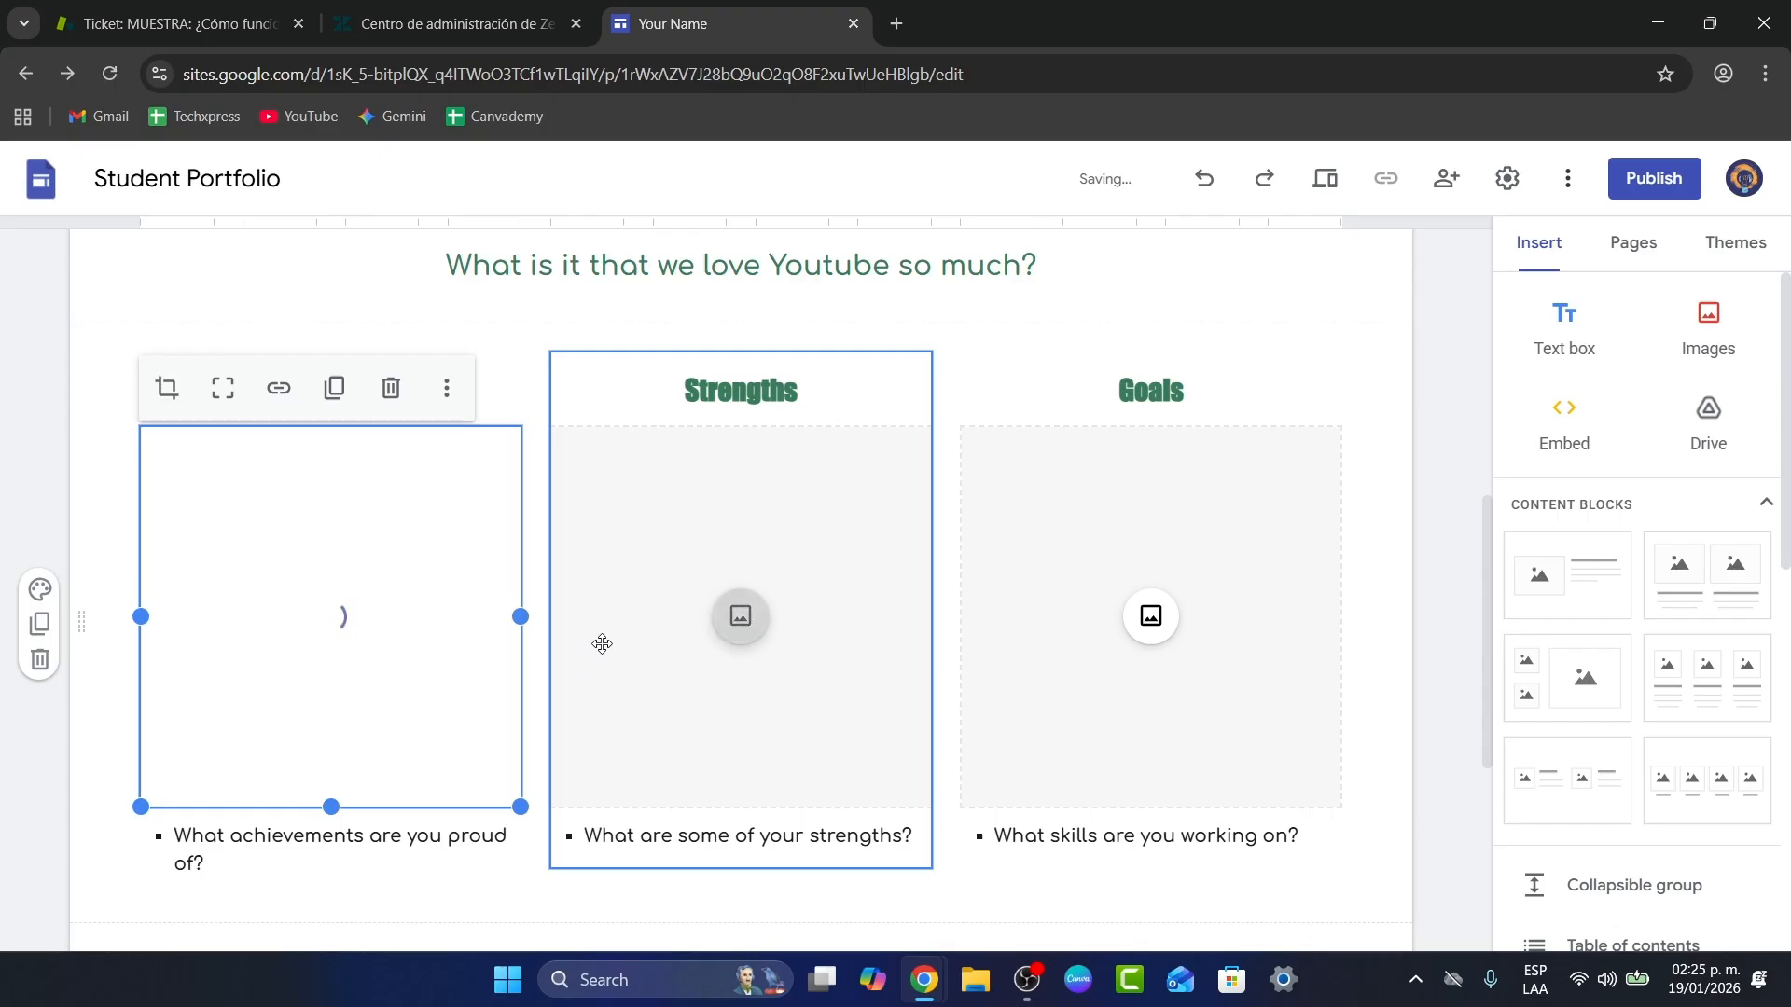
Step: Search Google Images for 'healthy' and insert the salad-and-open-book photo into the Strengths column
click(732, 624)
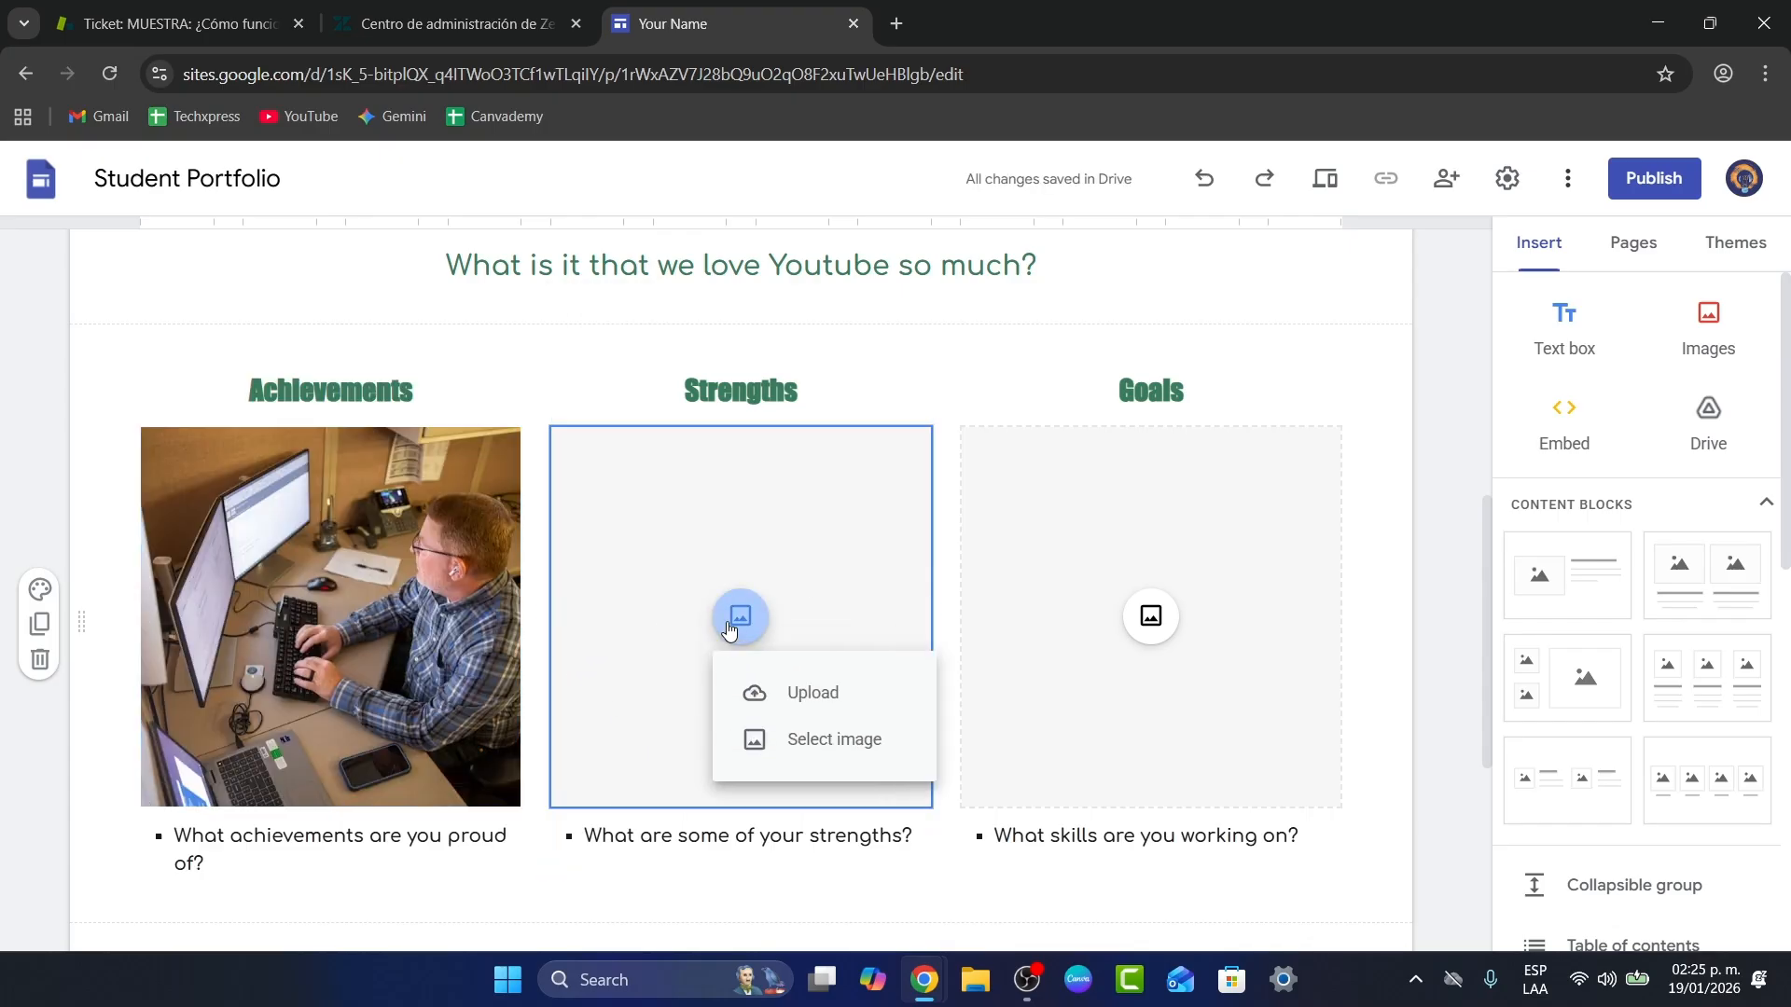
click(821, 738)
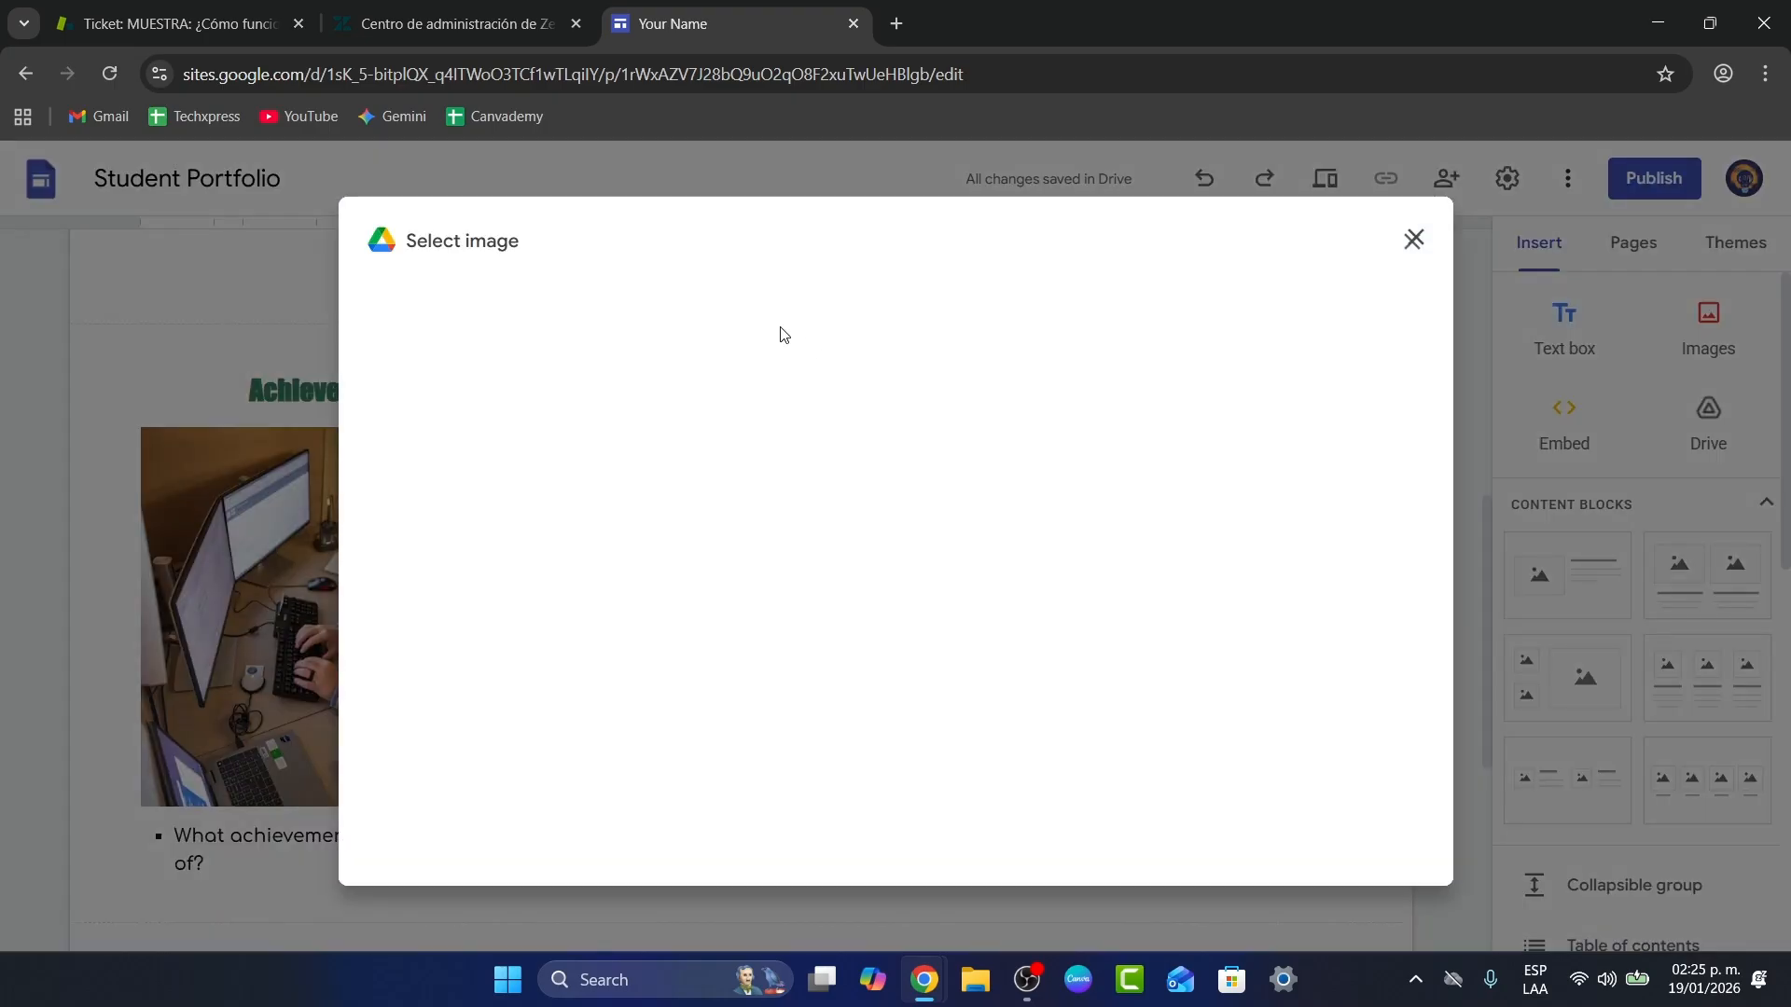
click(668, 307)
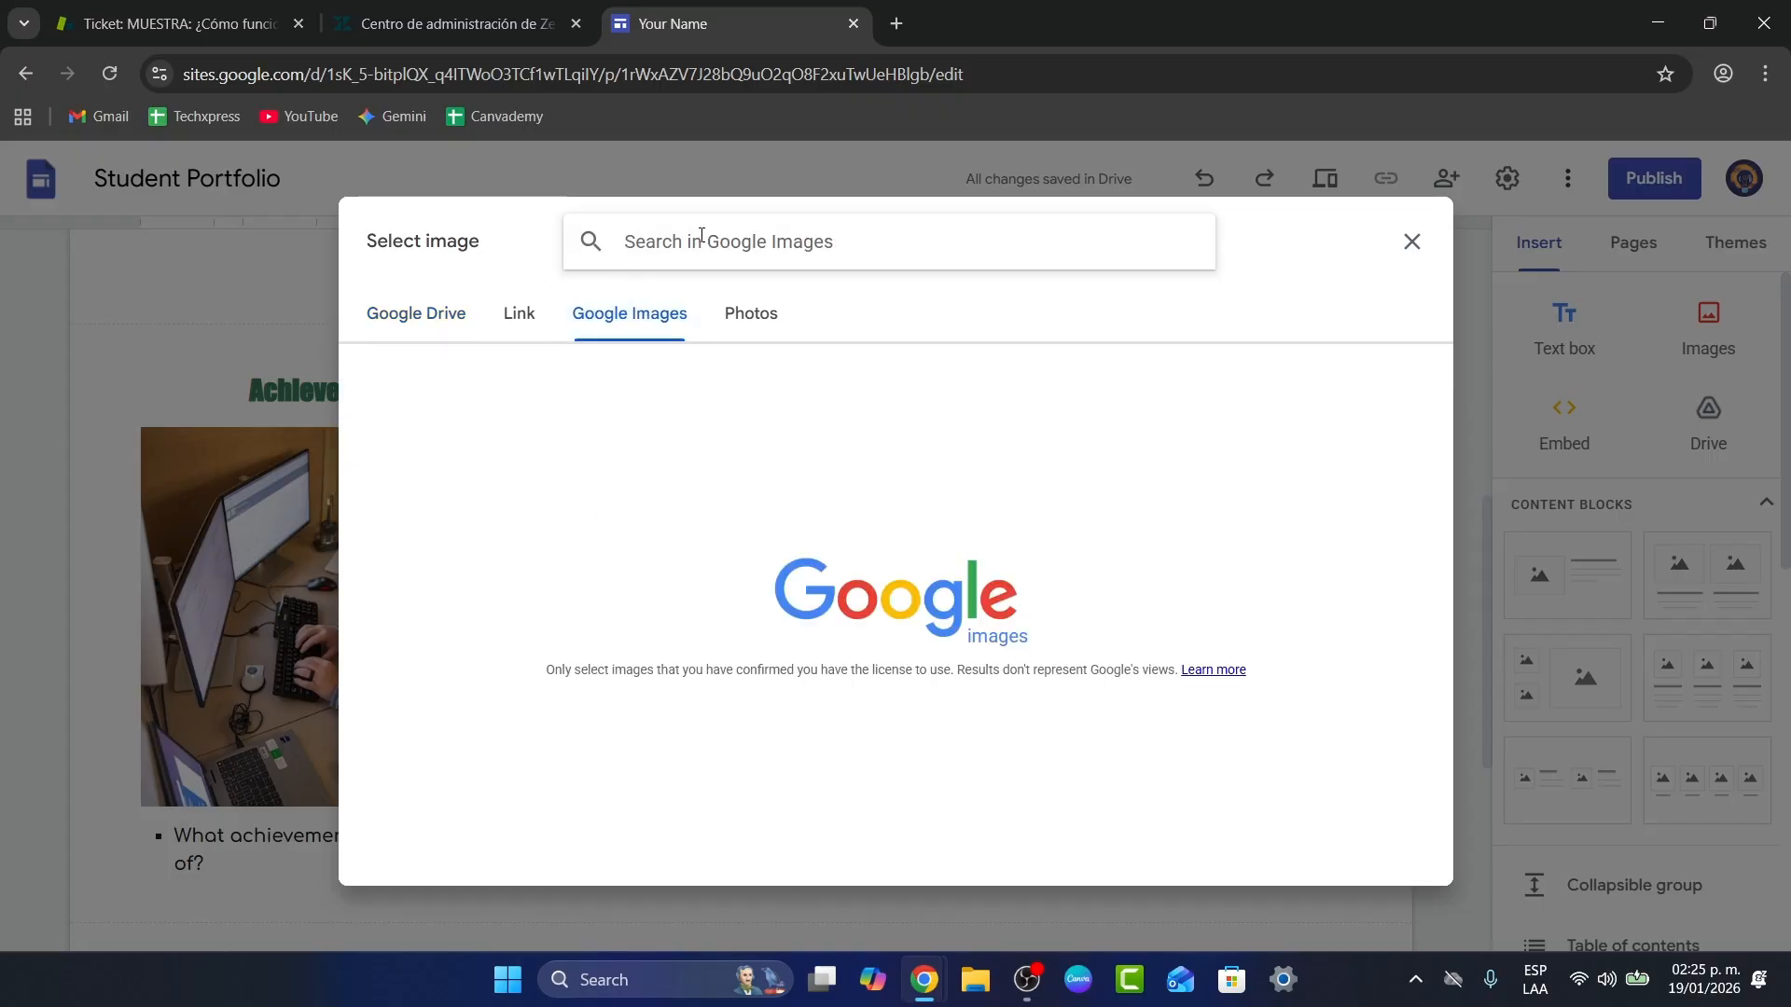
text(healthy)
key(Return)
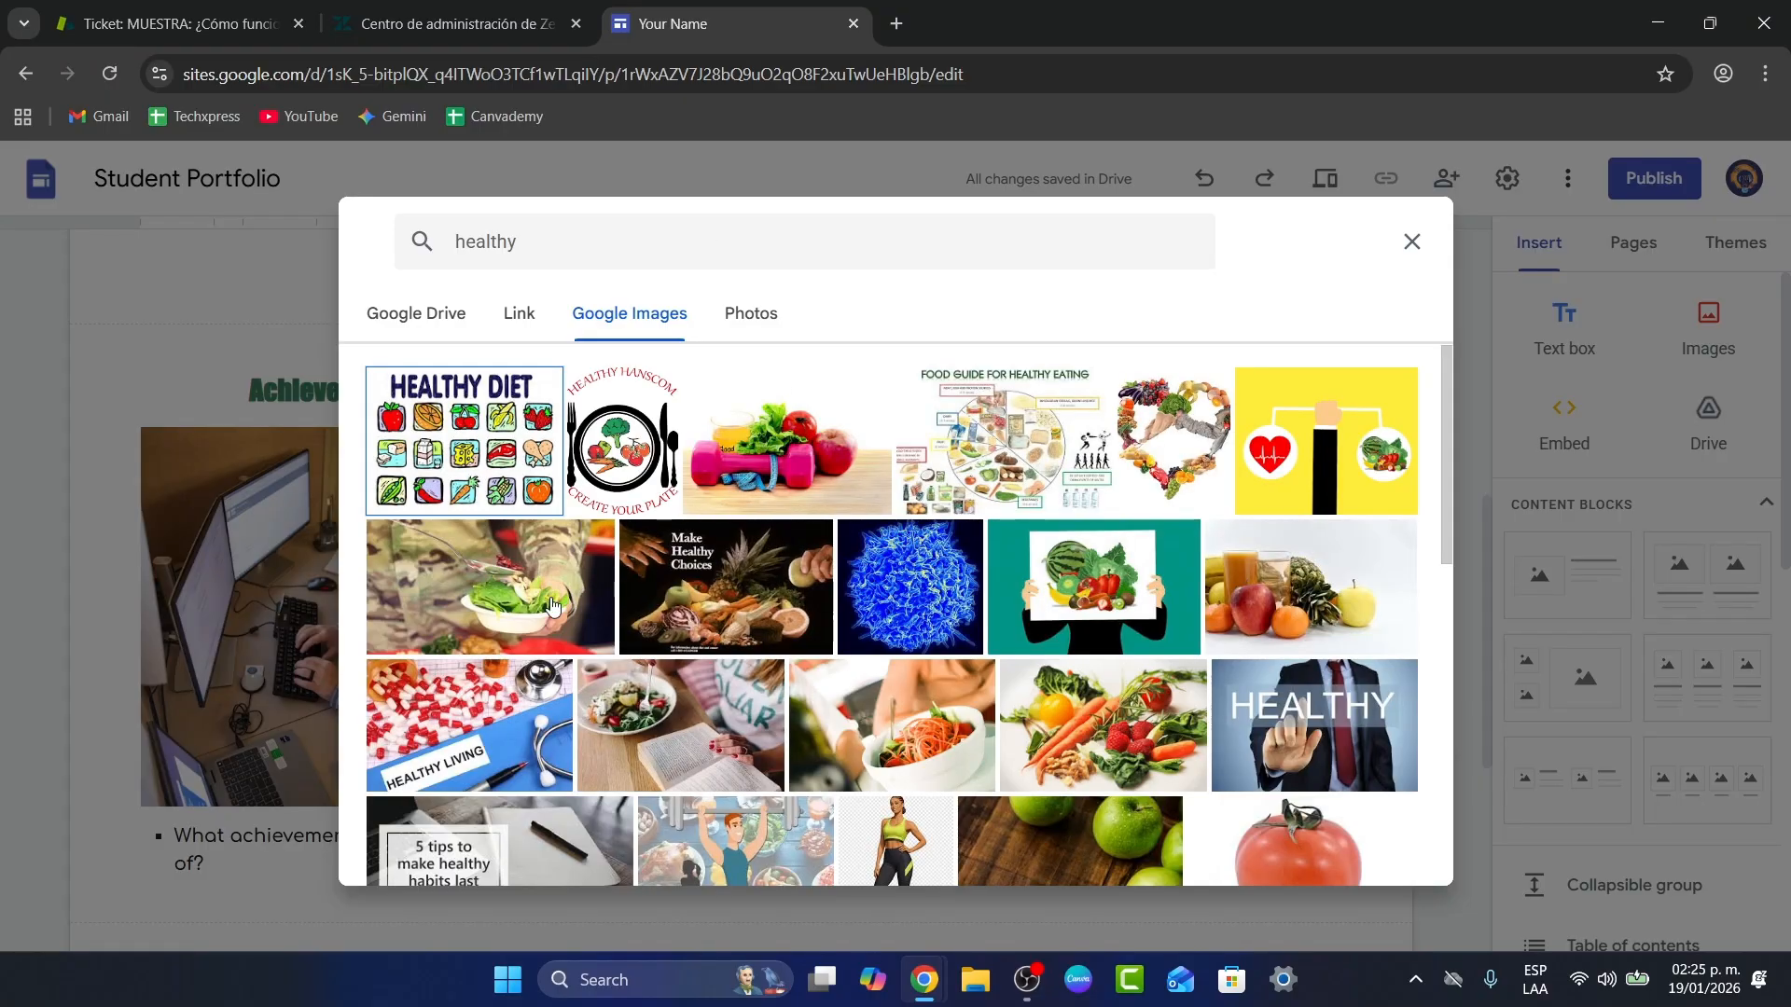
click(741, 750)
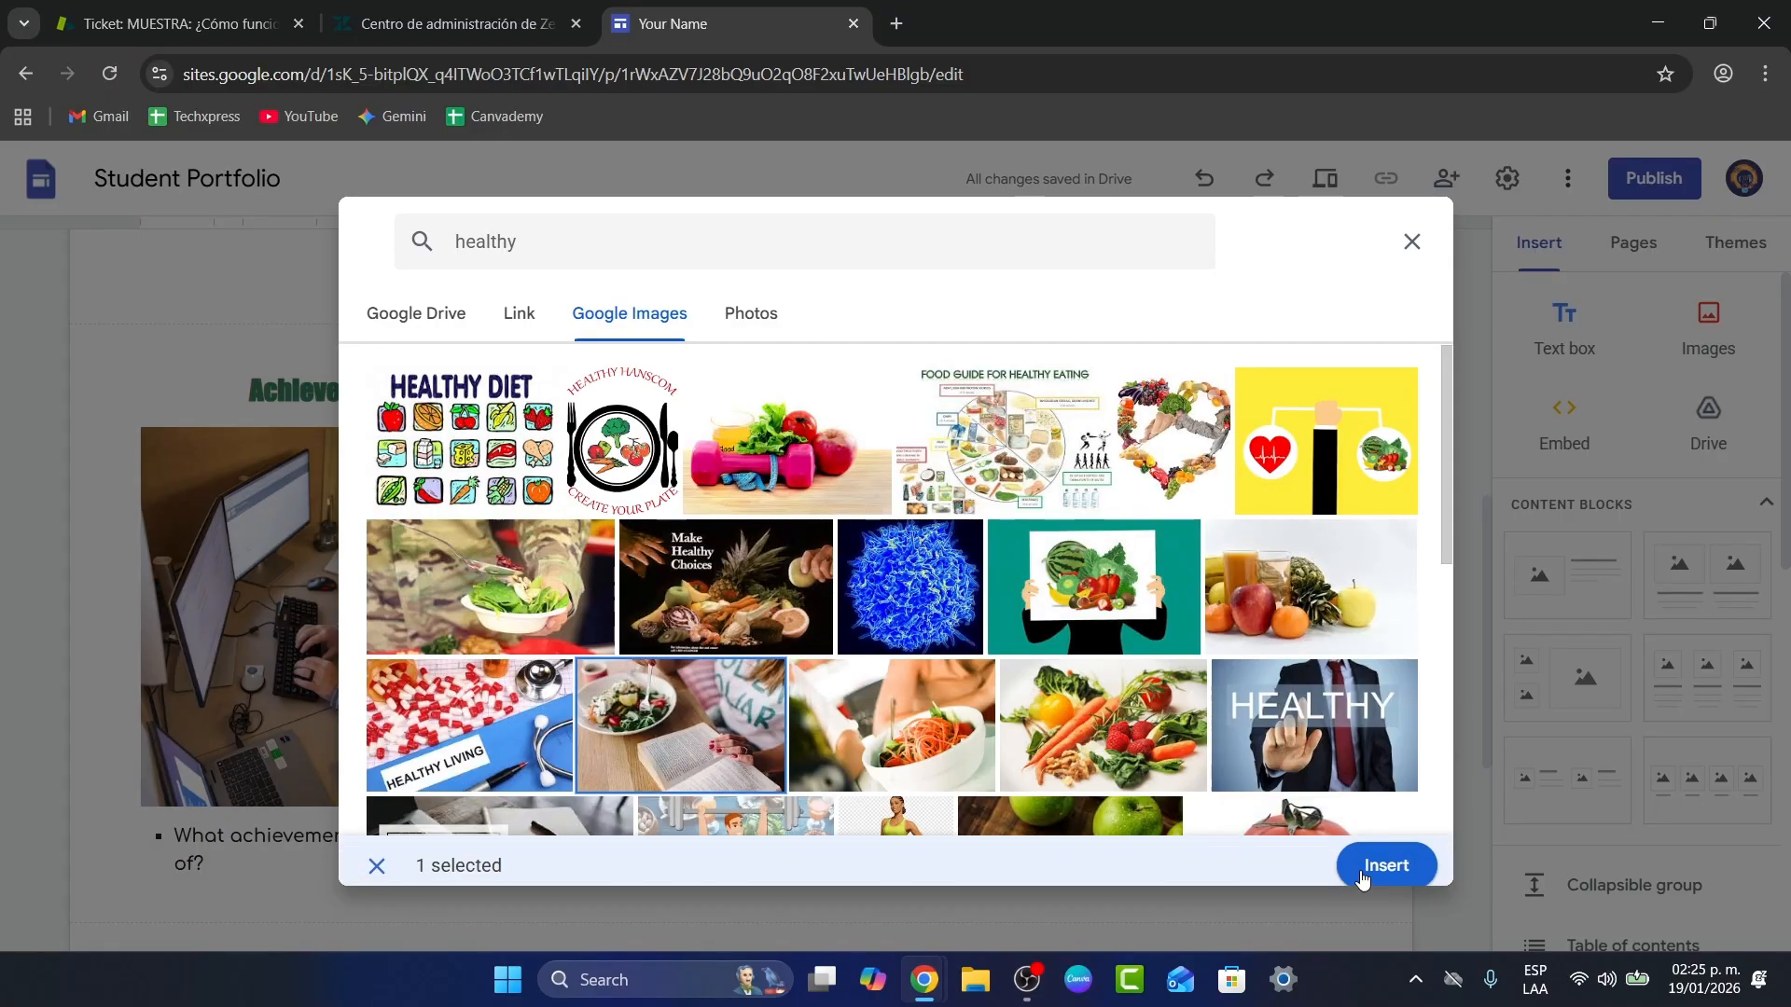
click(1379, 859)
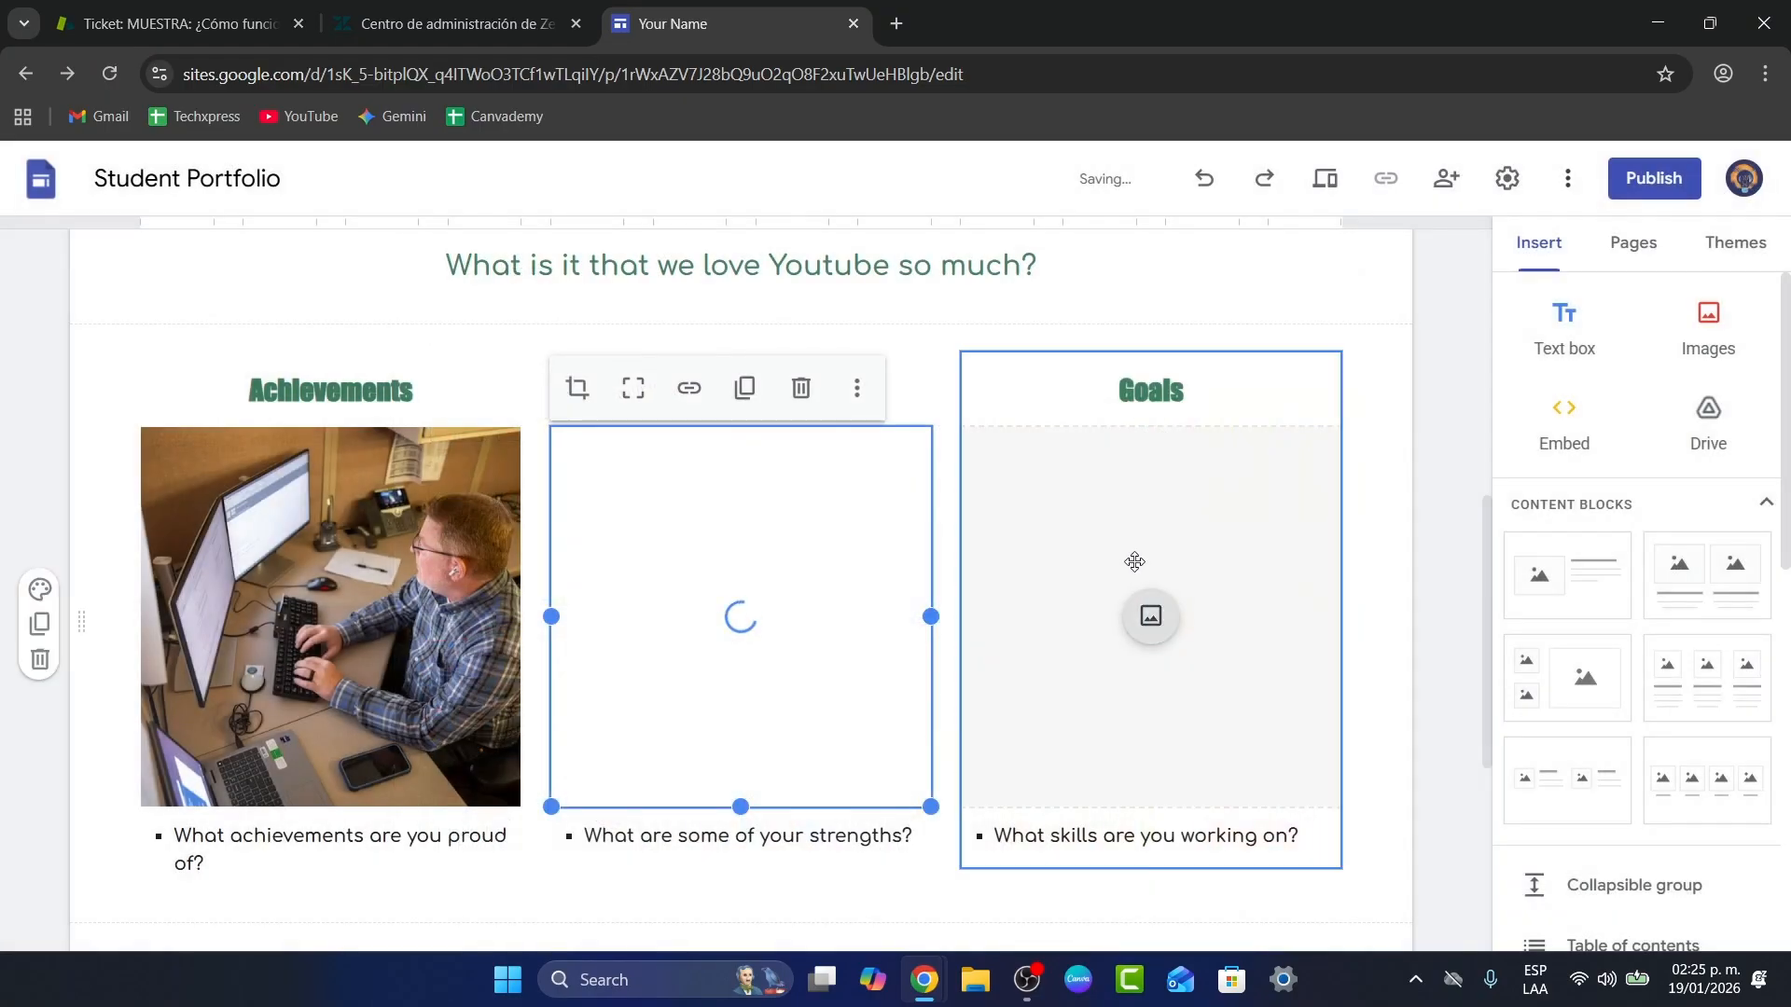
Step: Search Google Images for 'artificial intelligence' and insert the conference-table meeting photo into the Goals column
click(1151, 616)
click(1255, 742)
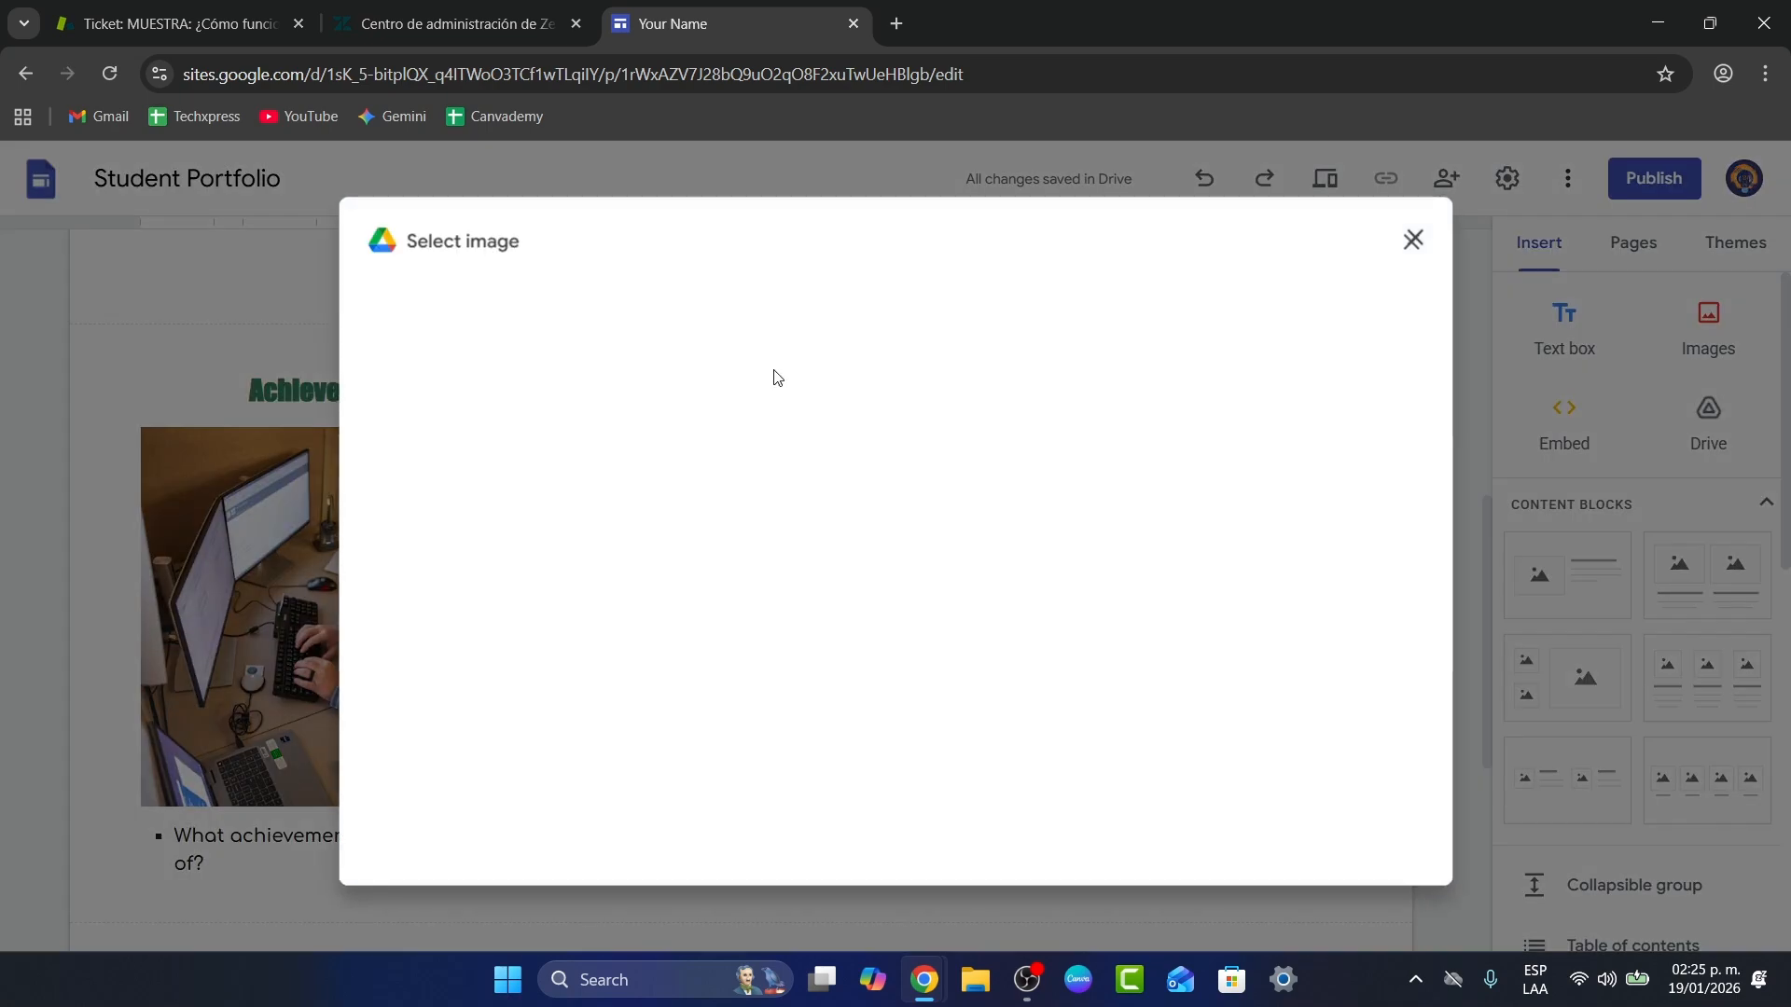
click(687, 303)
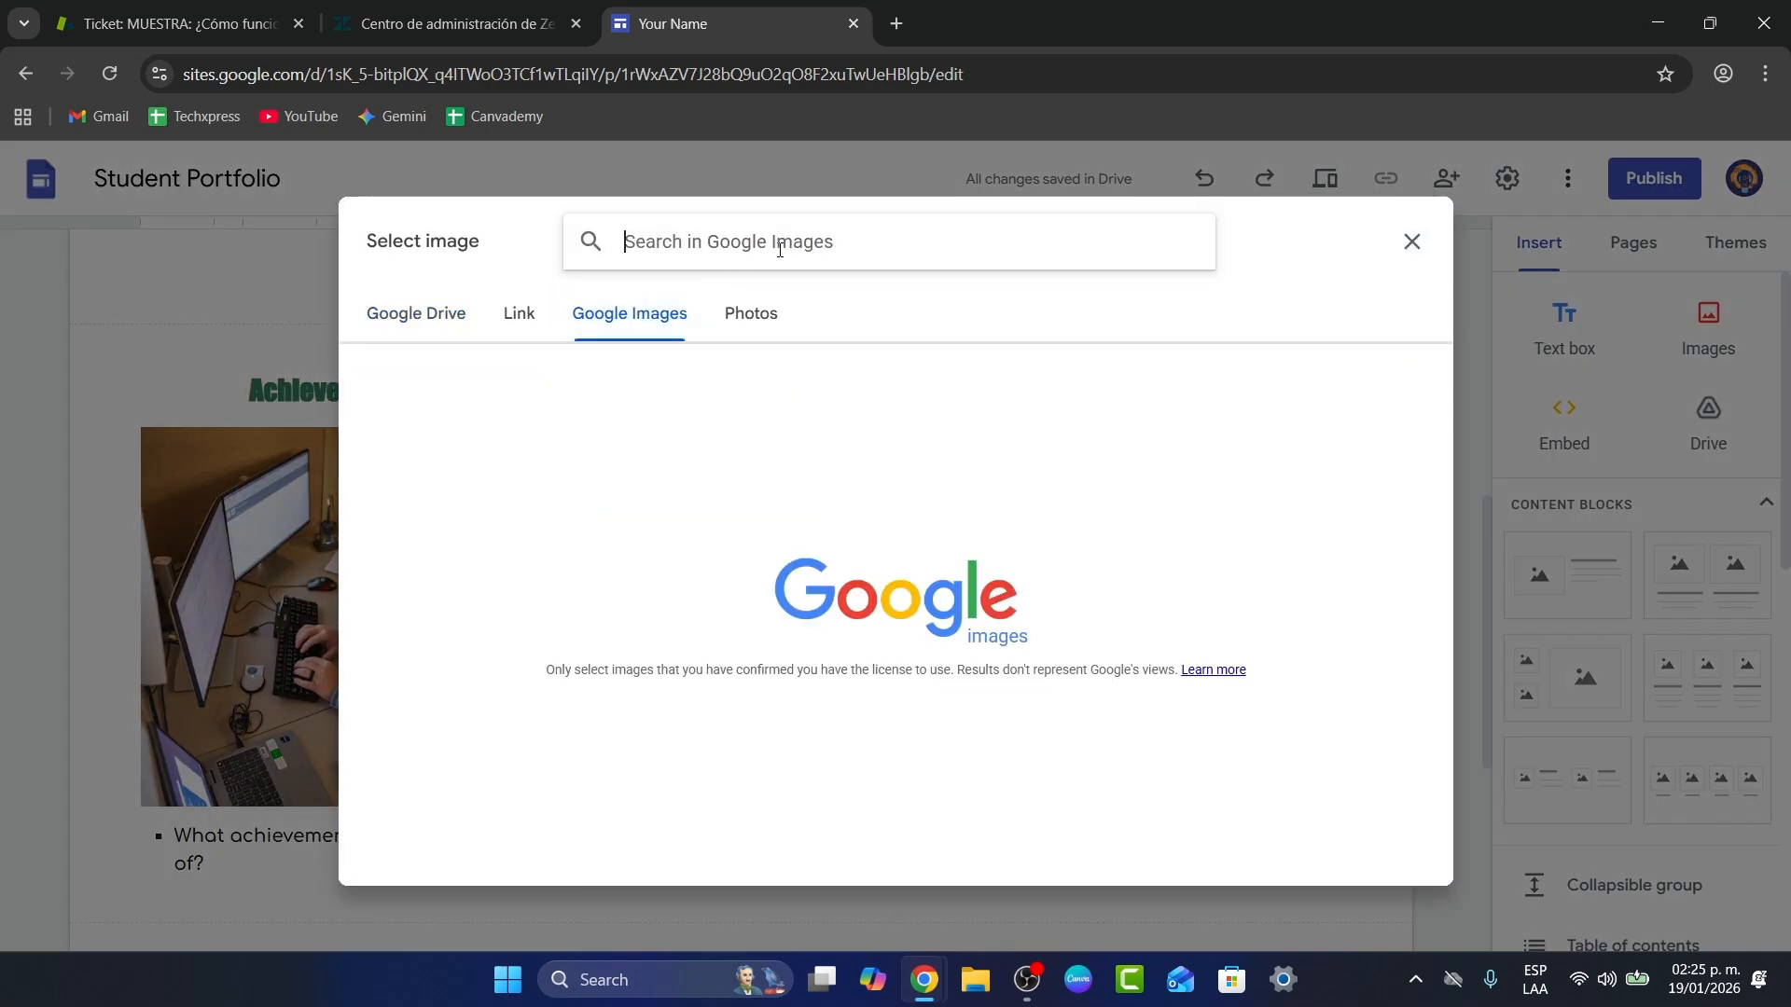
text(ificial intelligenc)
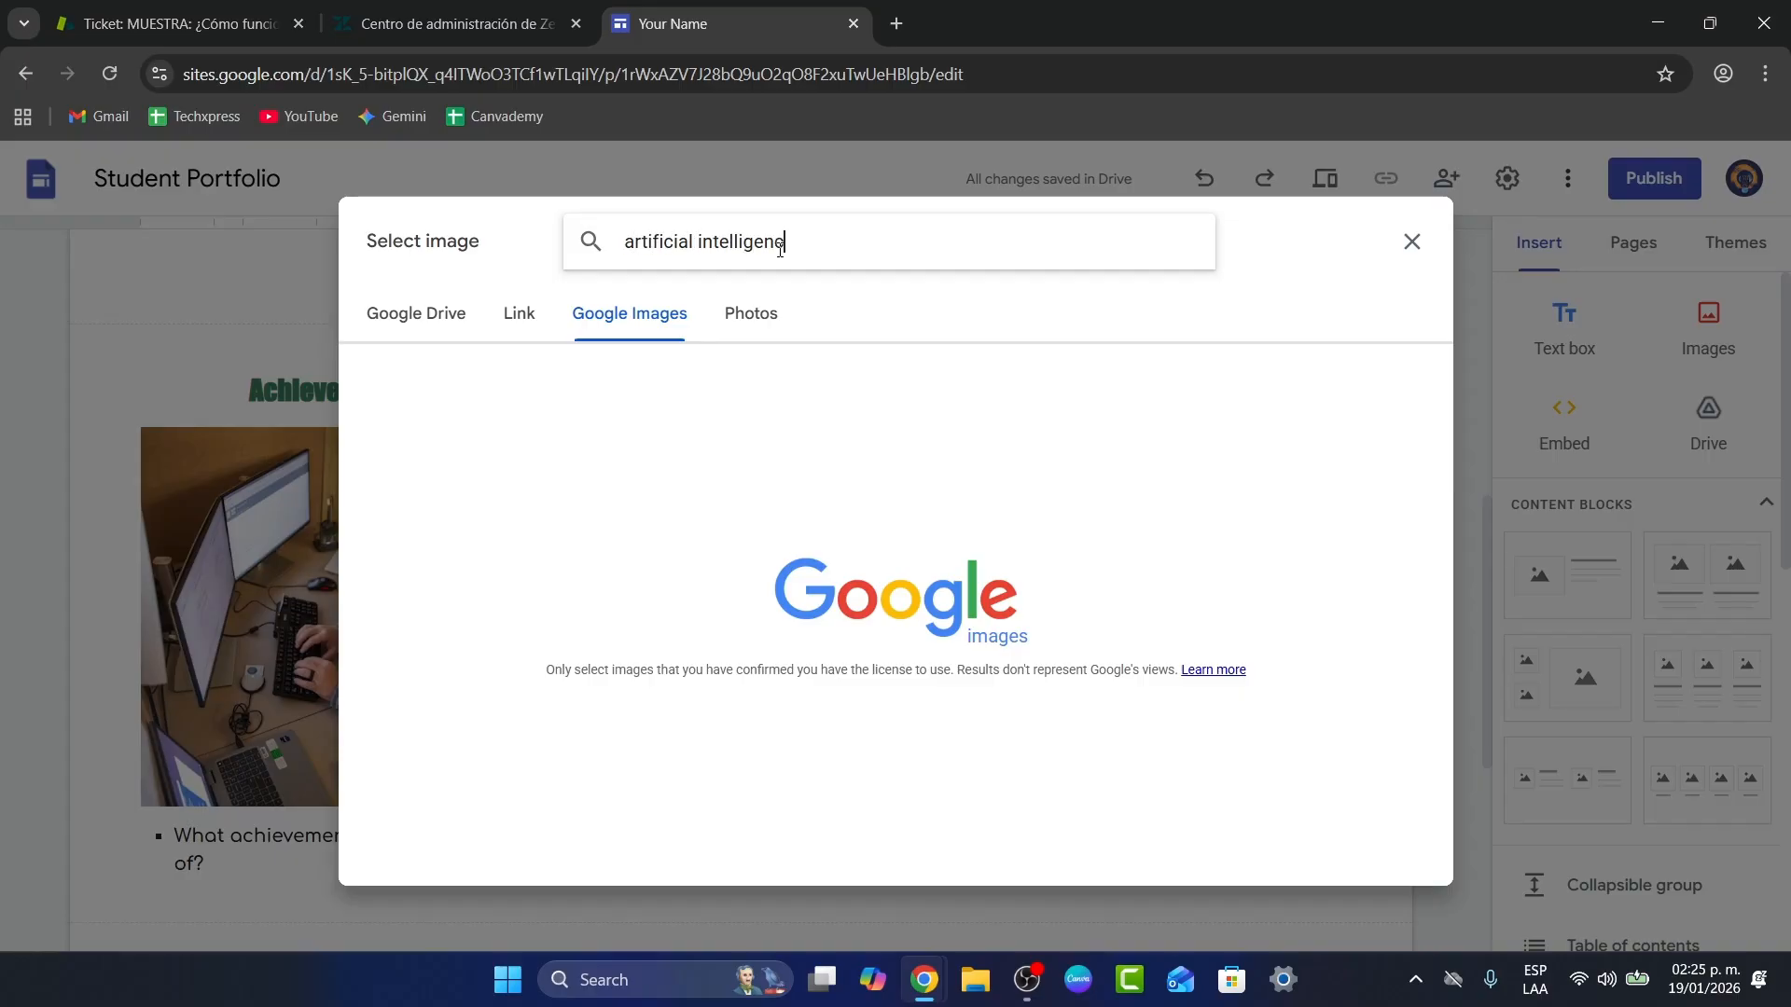
text(e)
key(Return)
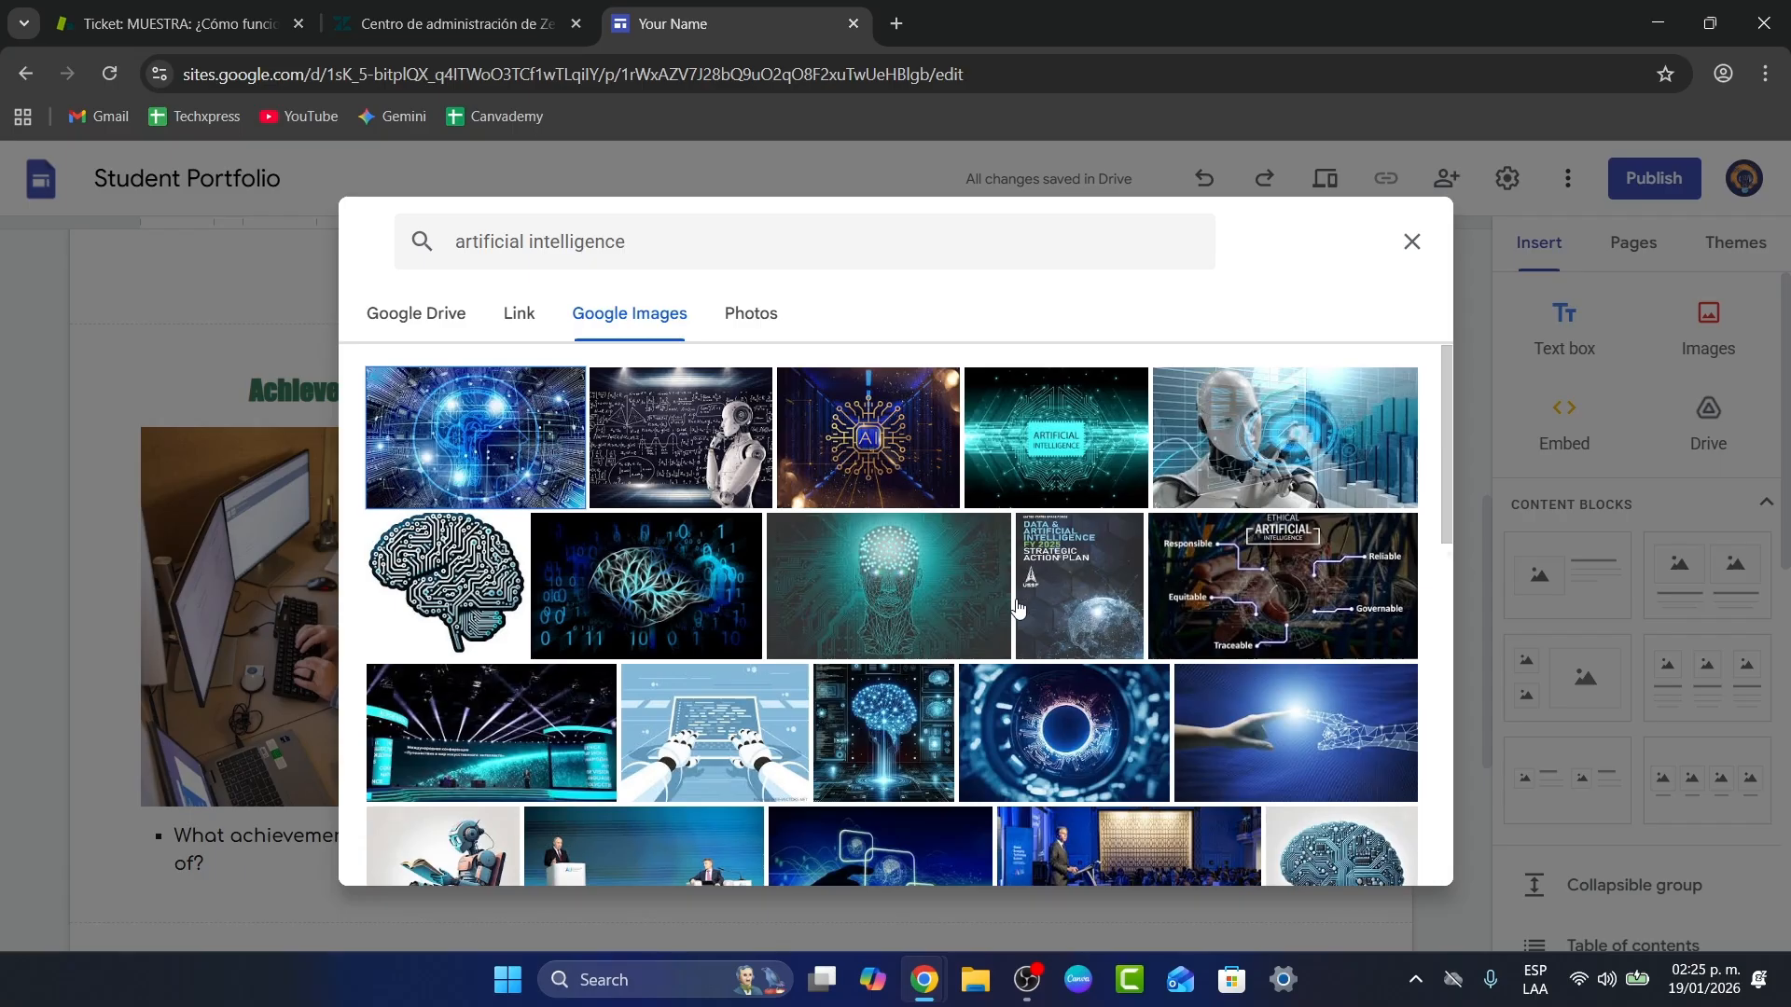
scroll(1017, 620, down, 8)
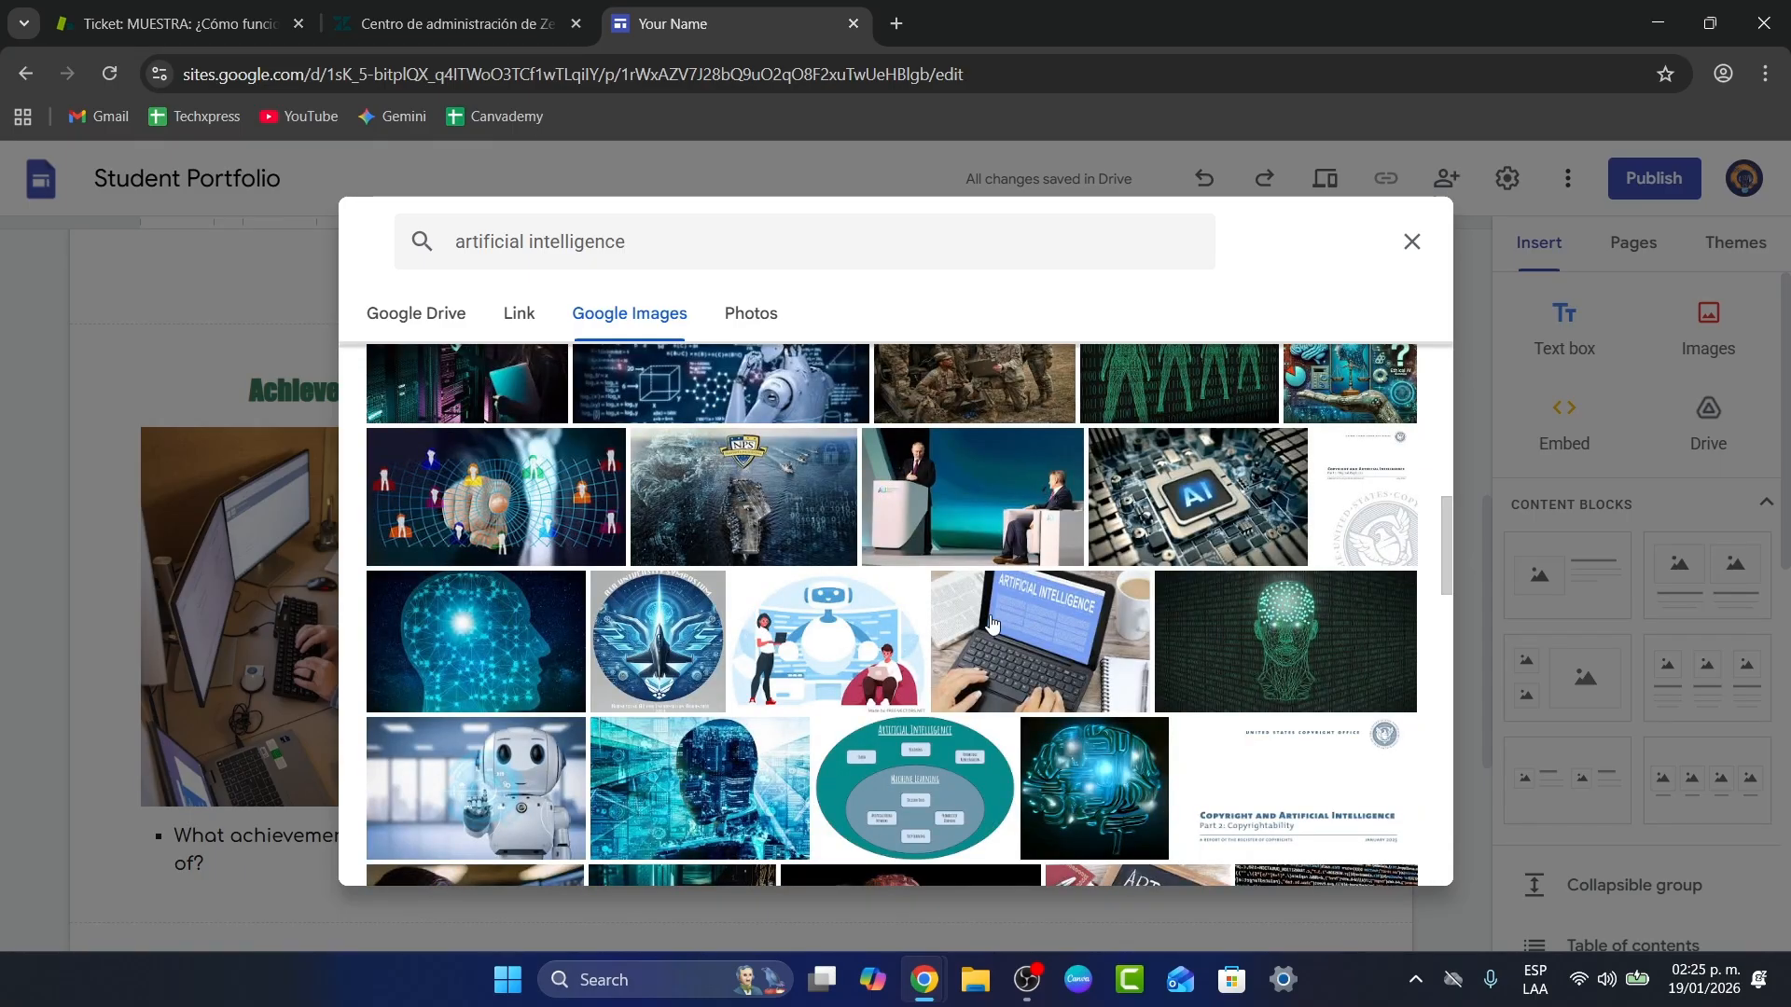
scroll(734, 767, down, 5)
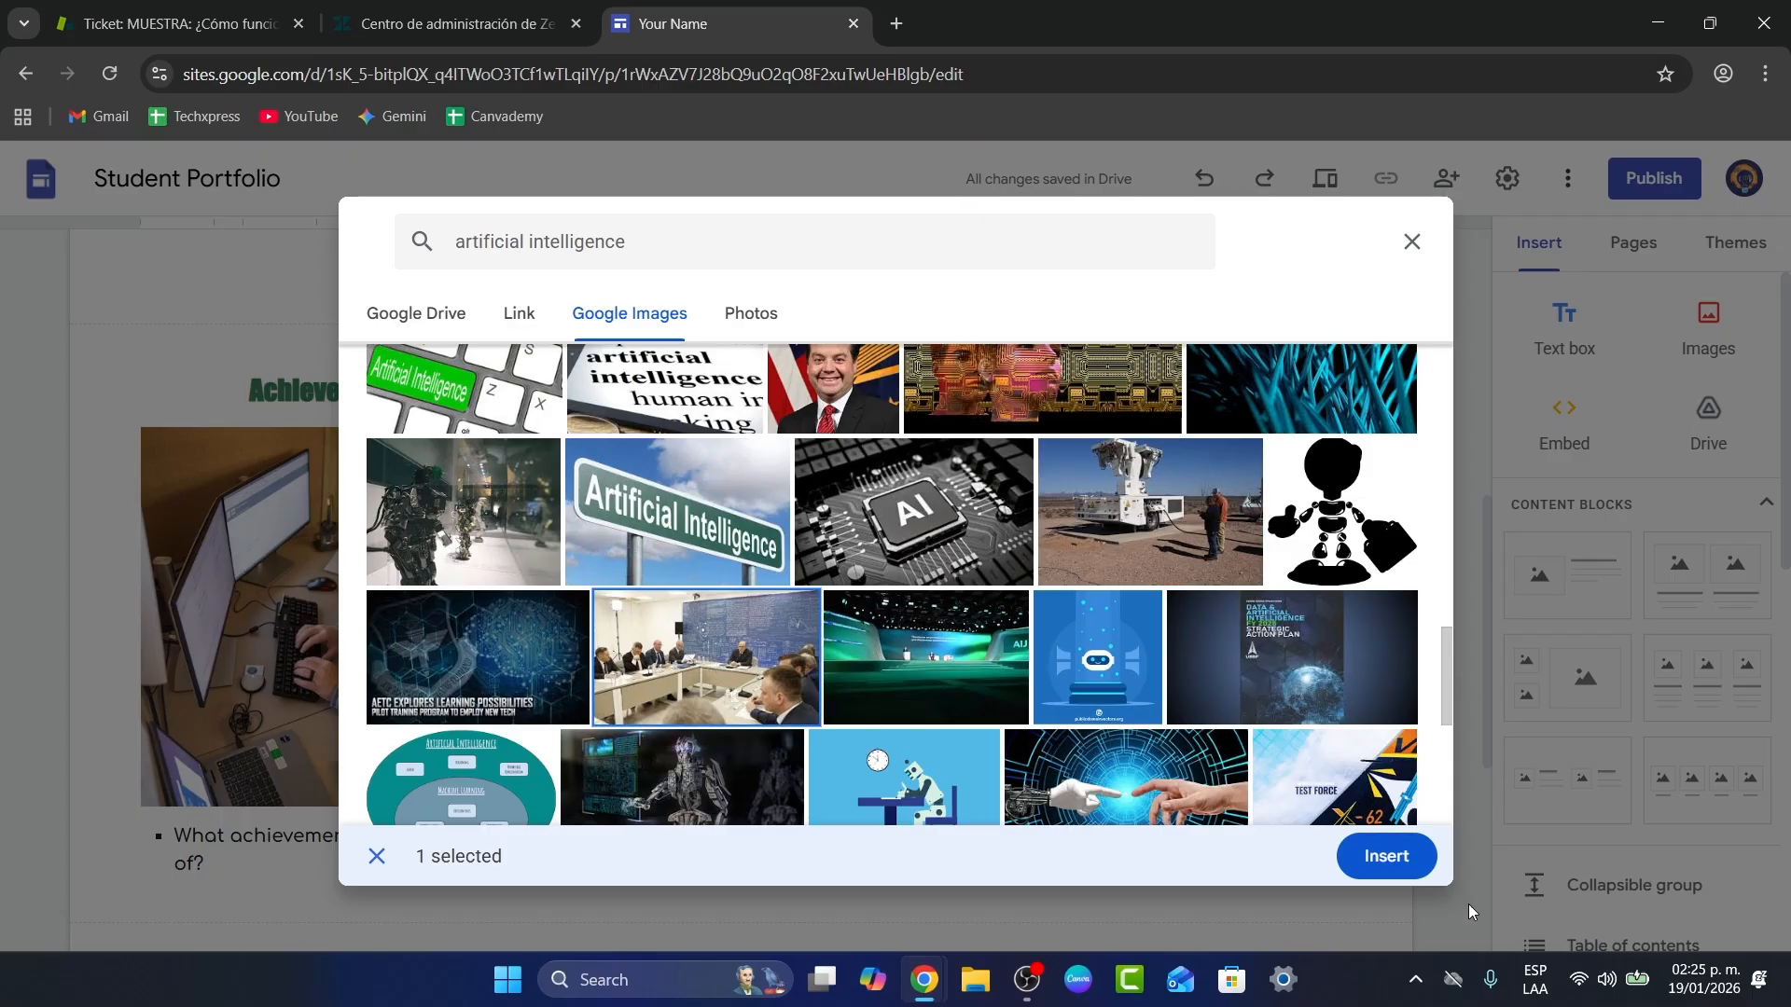
click(1387, 856)
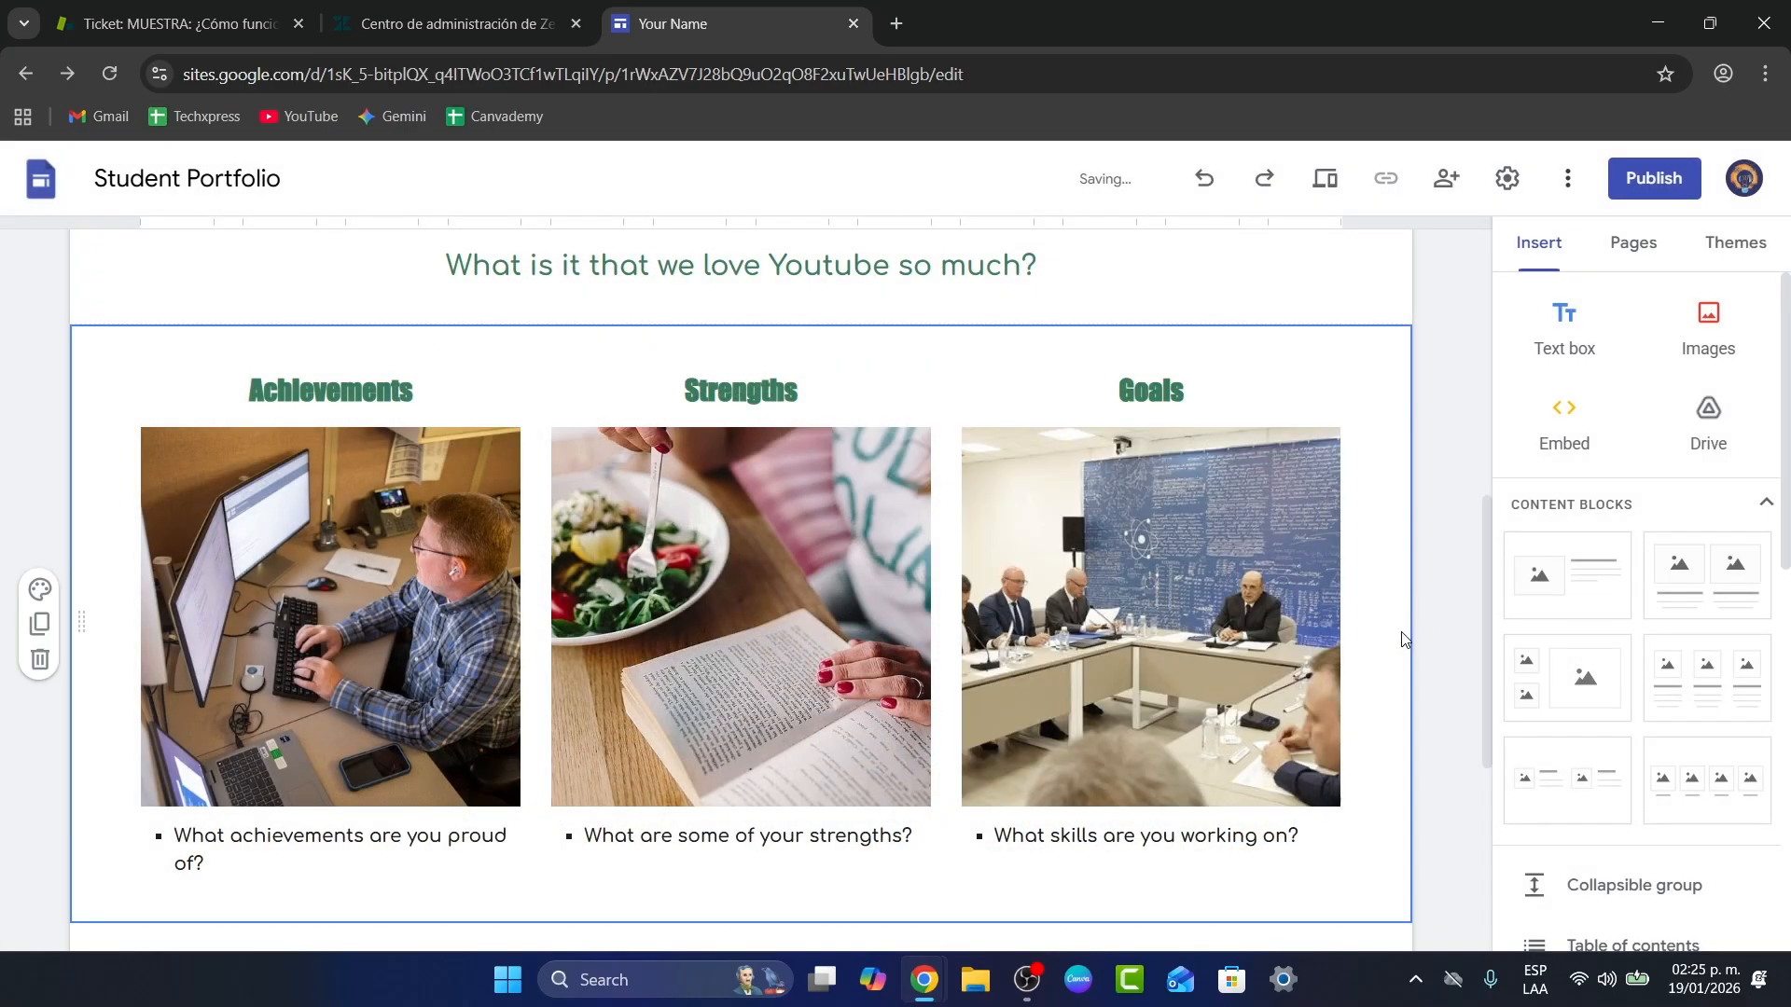
scroll(1404, 639, down, 5)
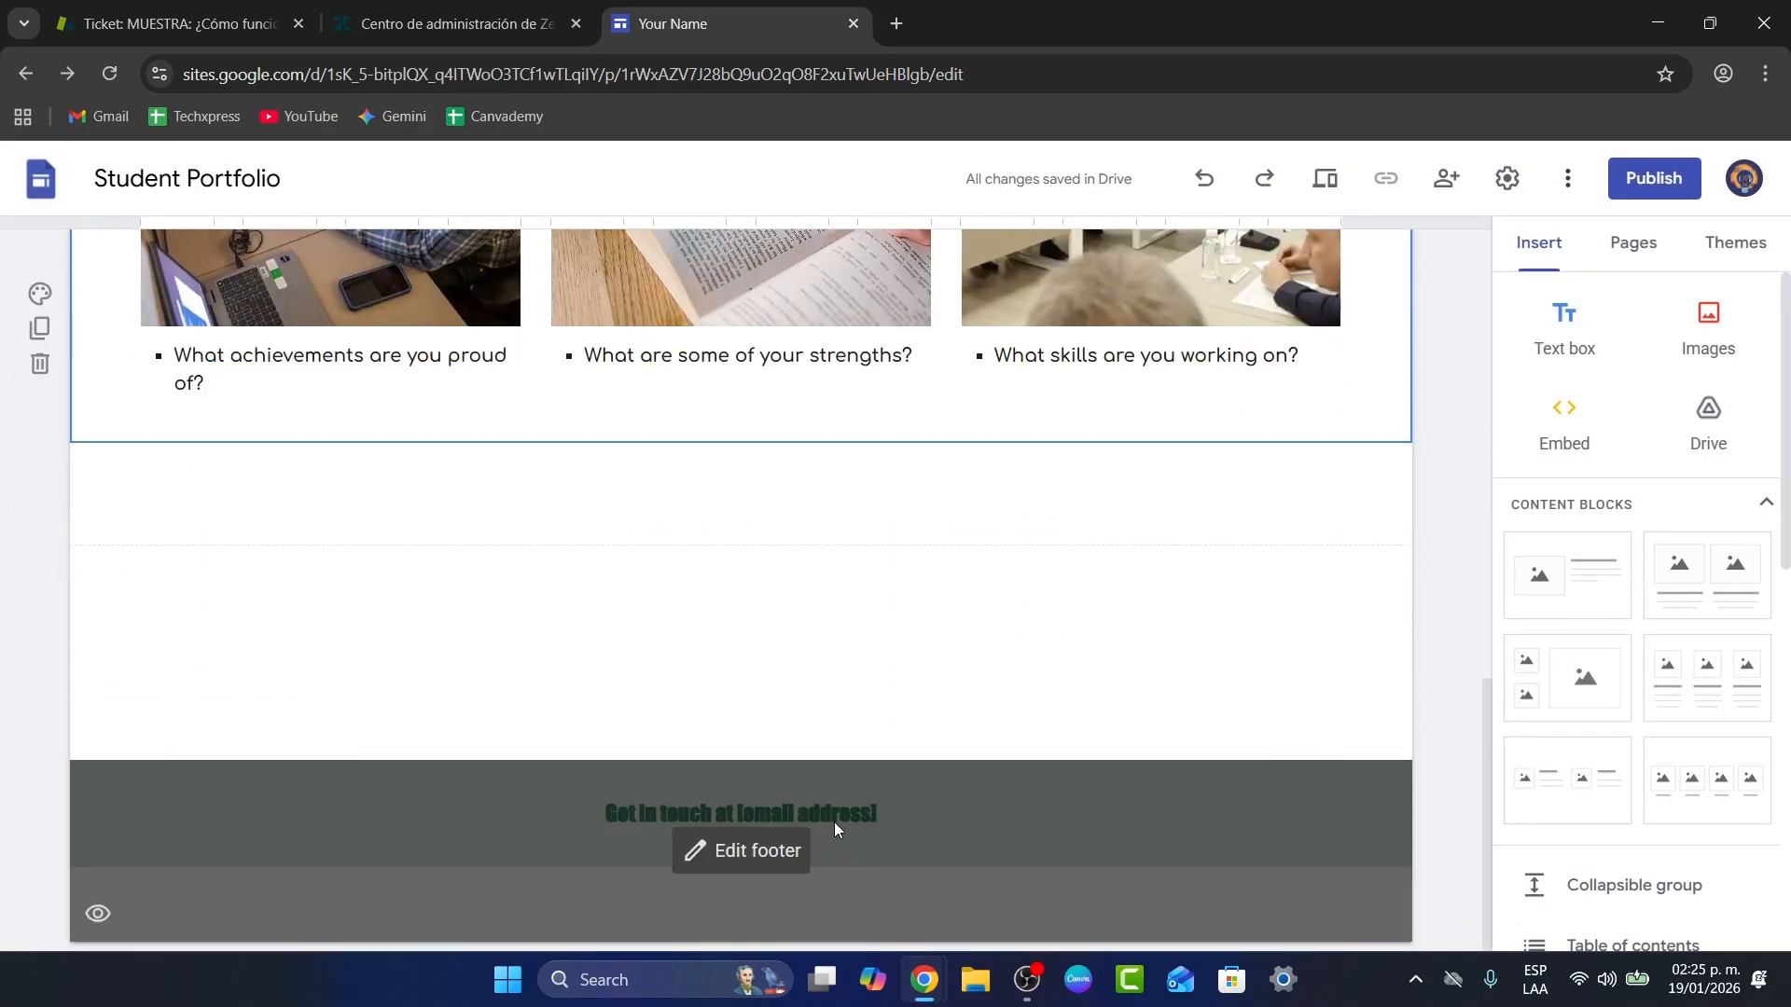
Step: Replace the footer line with the contact e-mail address
click(751, 856)
click(808, 813)
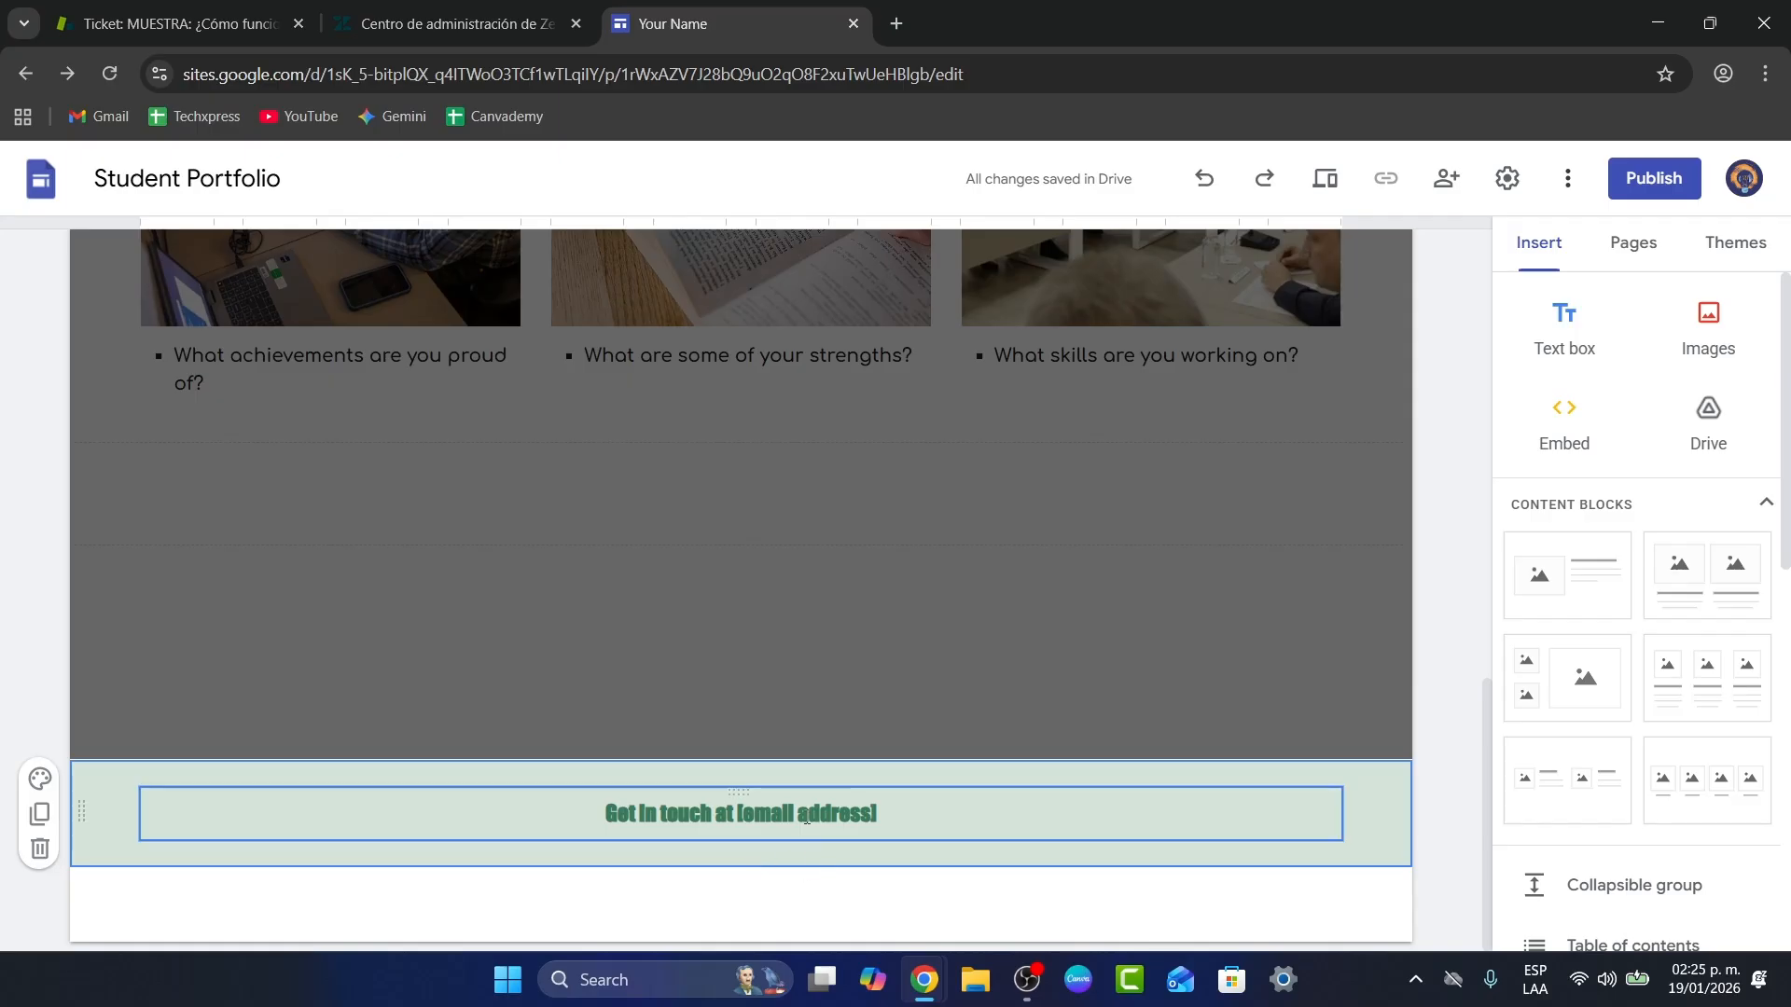
triple_click(809, 813)
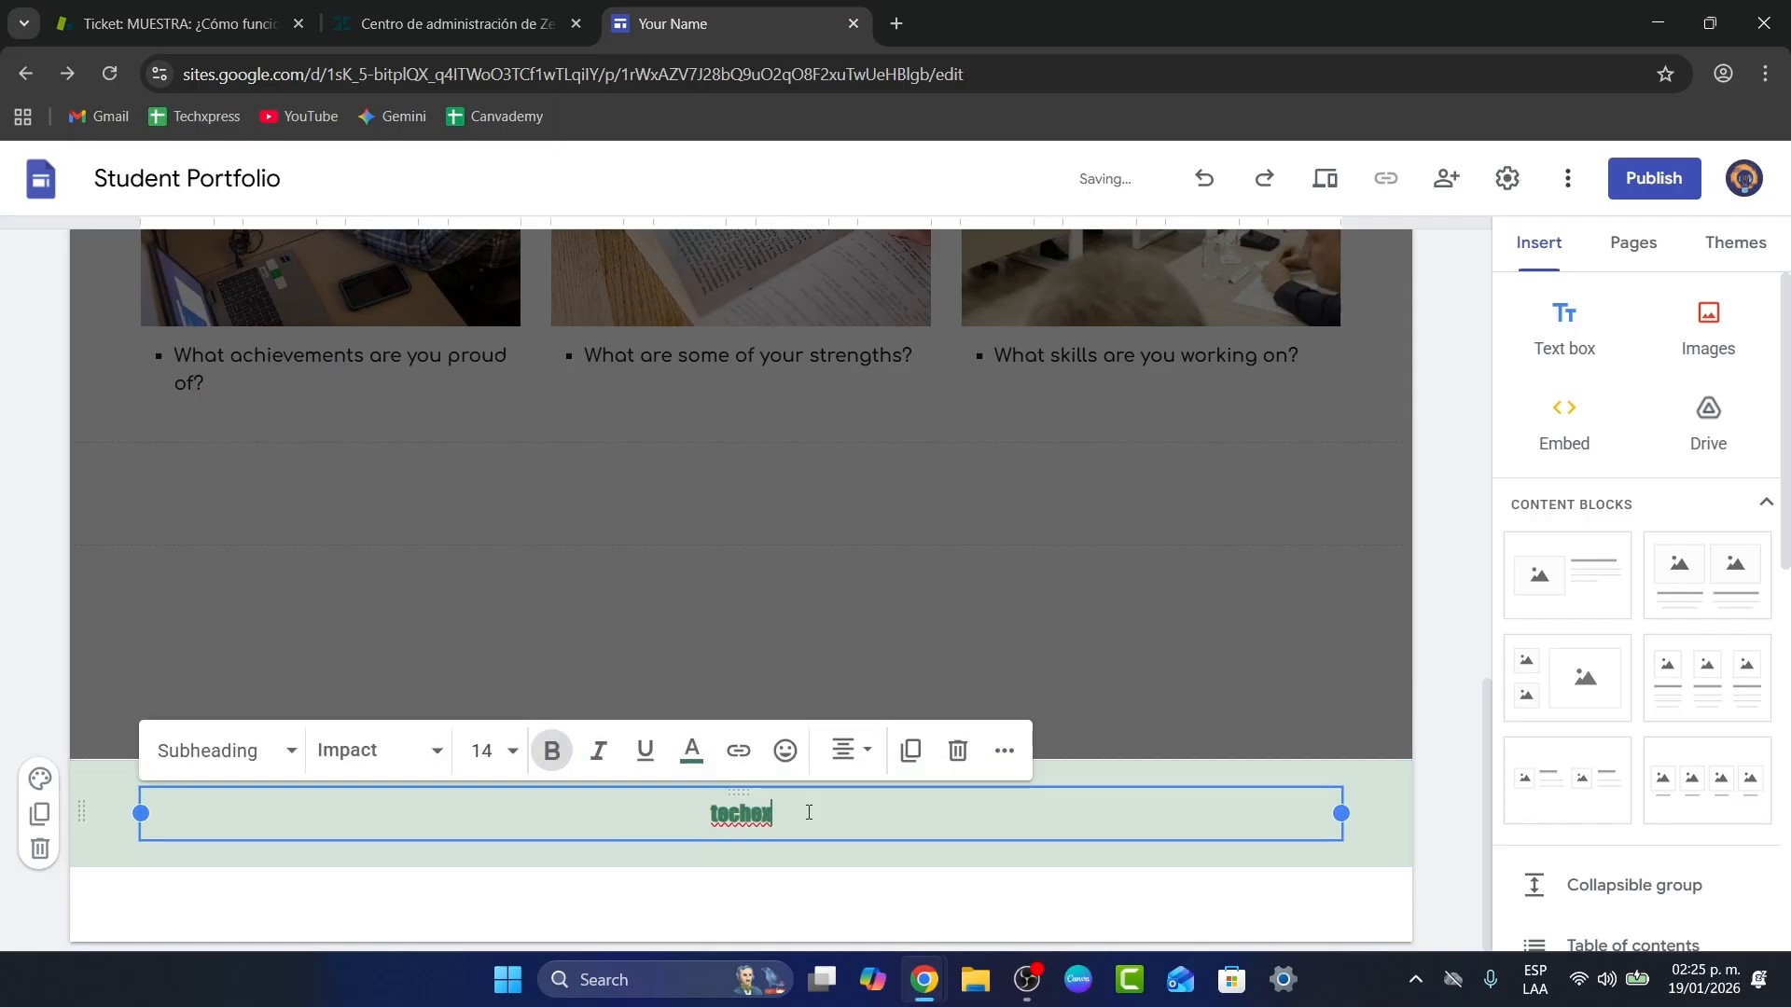
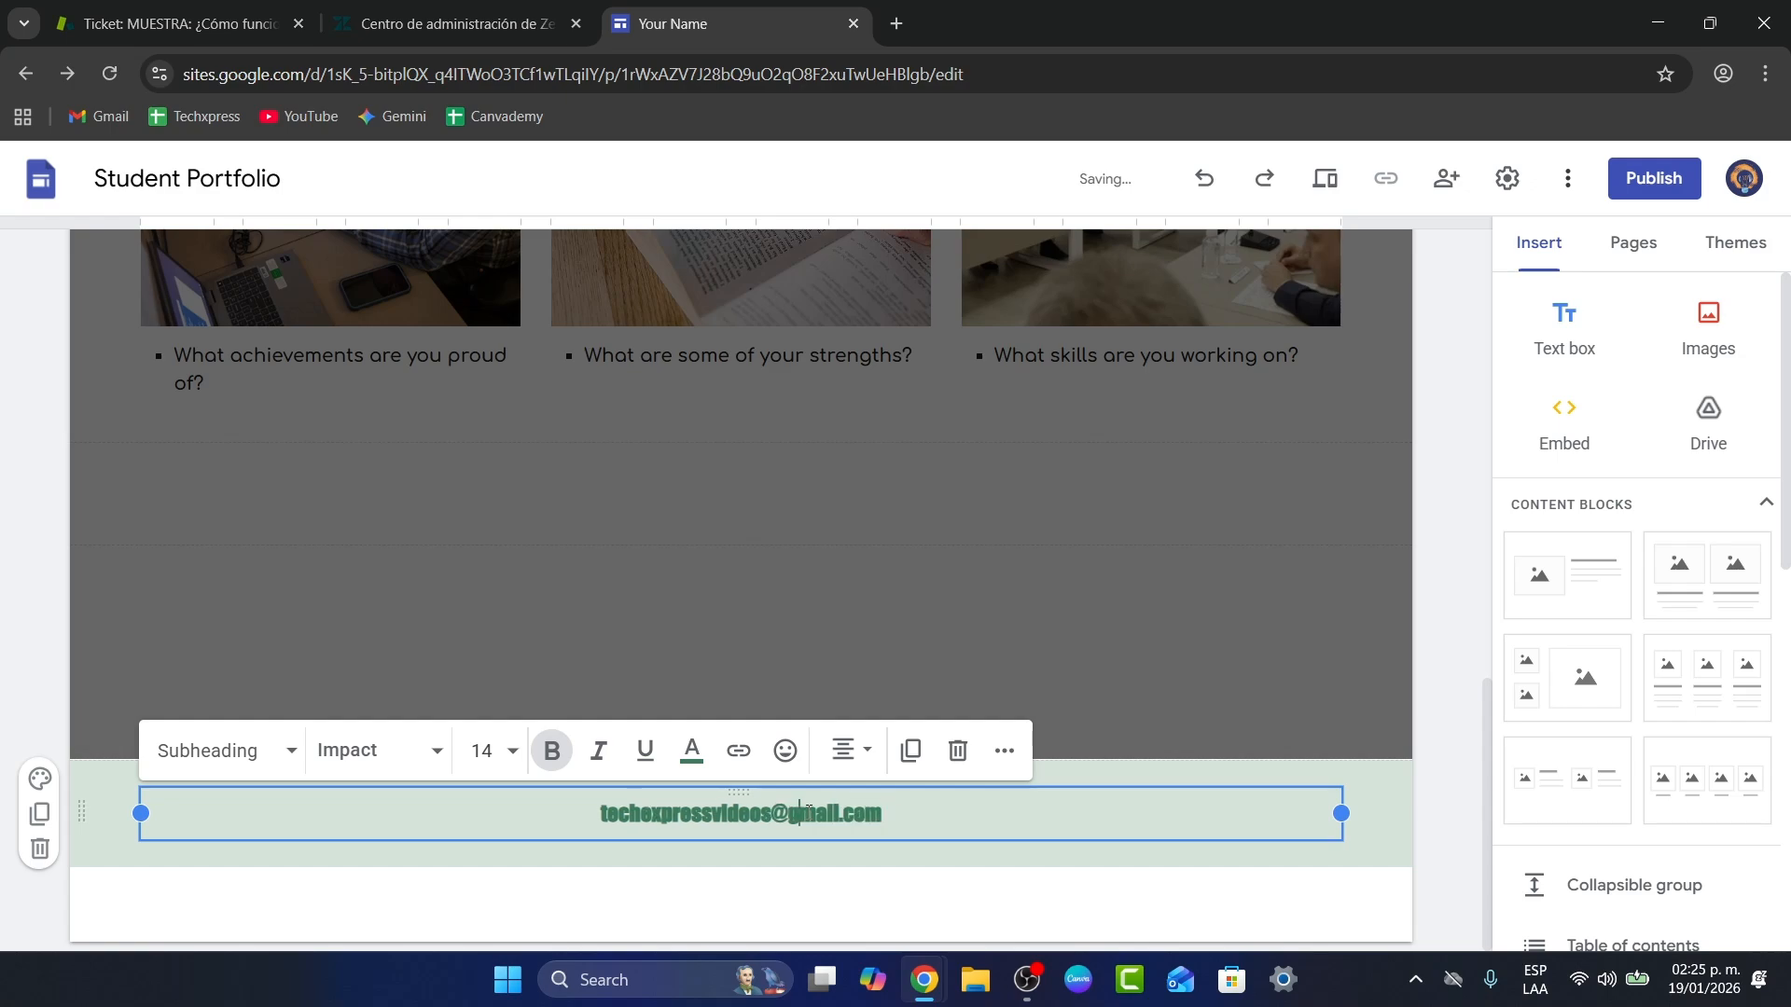
Step: Set the footer e-mail text in Comfortaa Semi Bold
triple_click(808, 811)
click(378, 751)
mouse_move(472, 912)
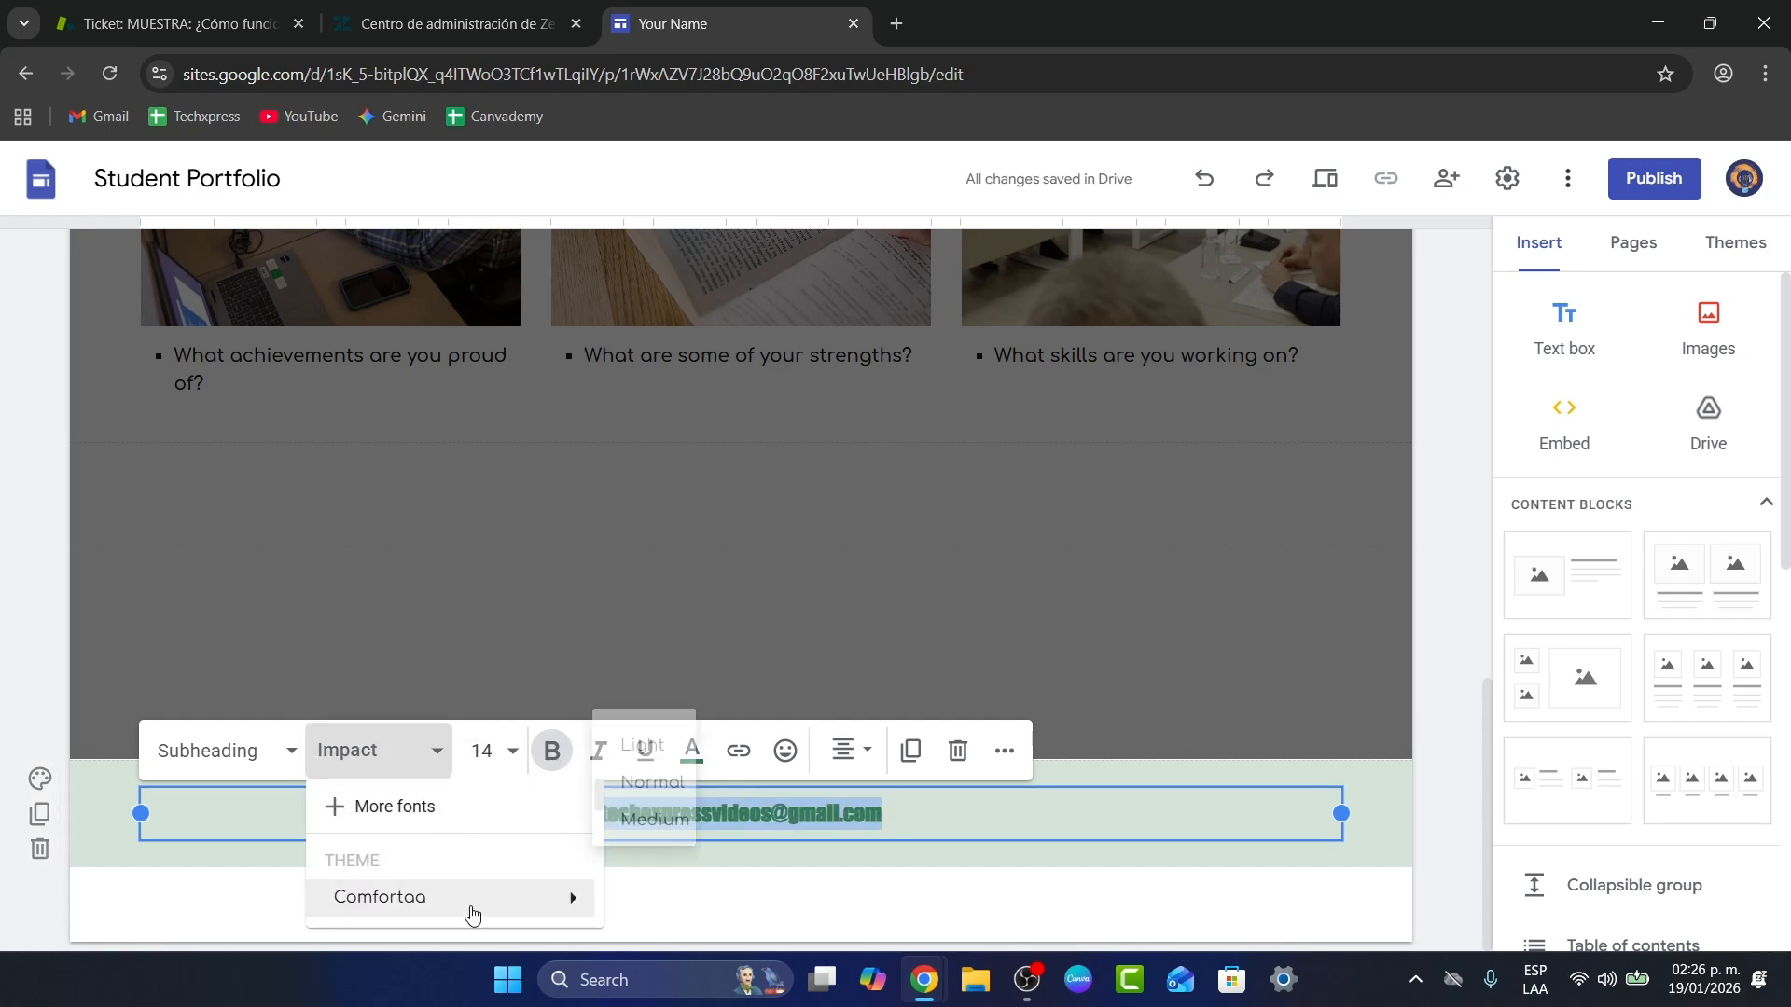
click(680, 856)
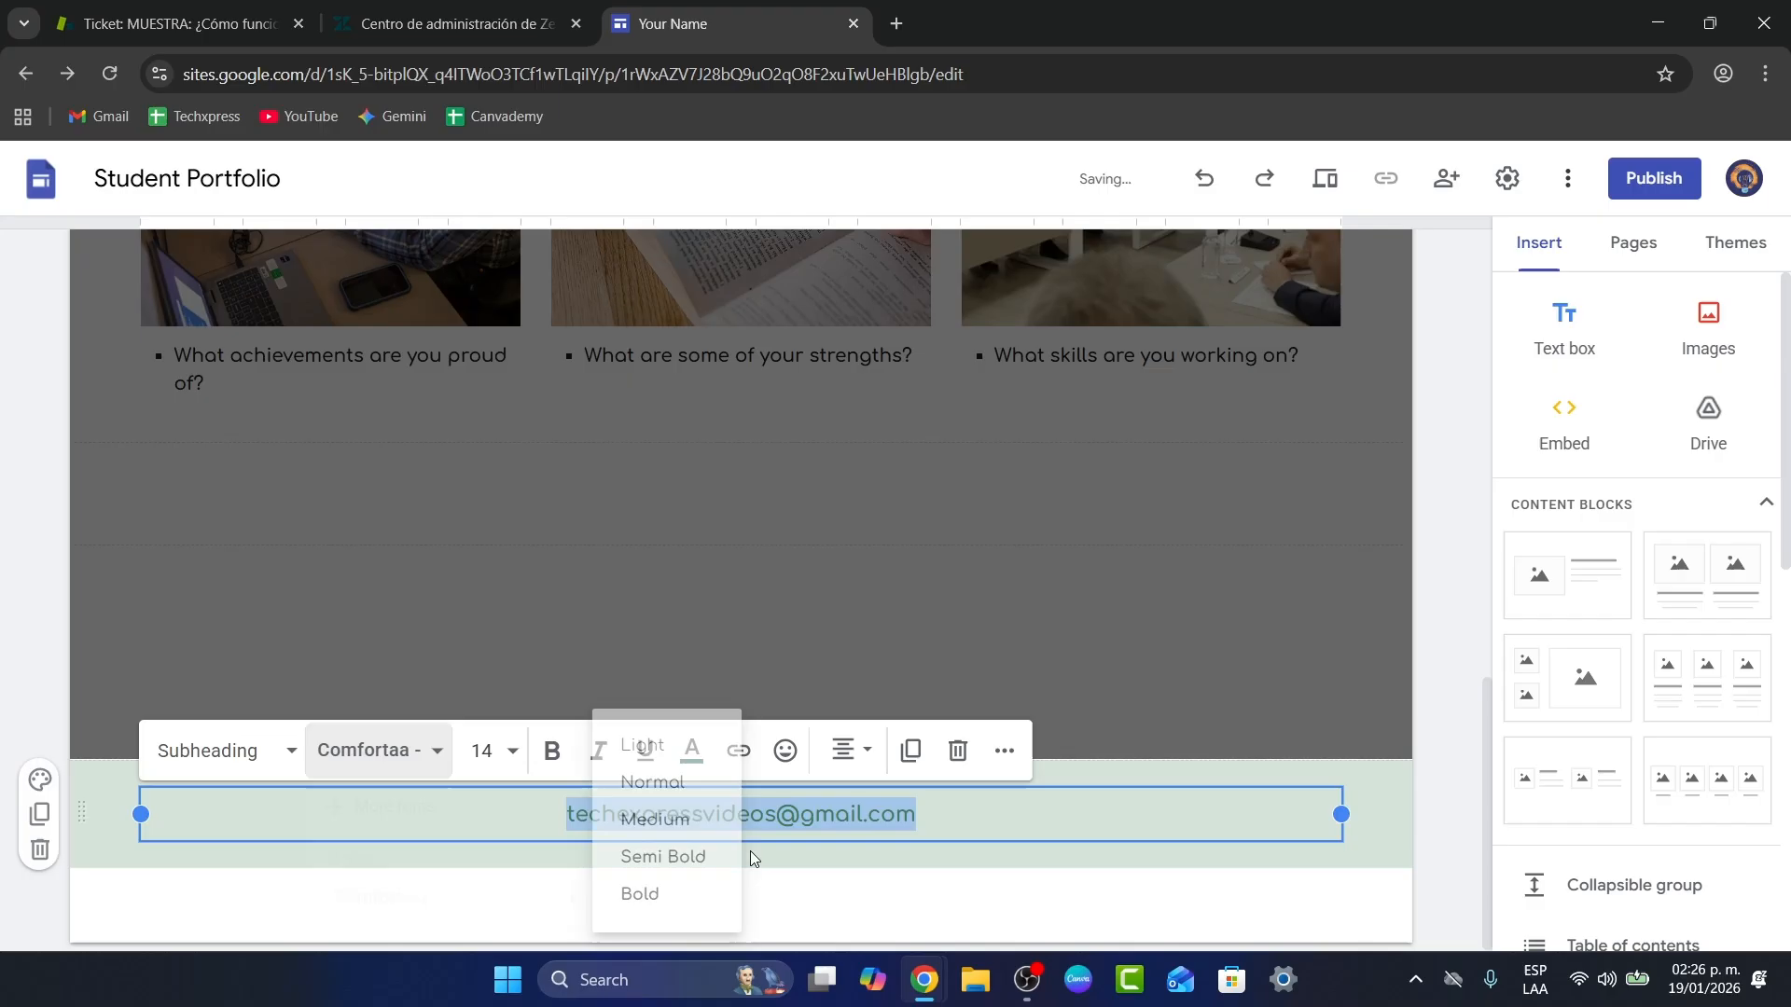
click(975, 856)
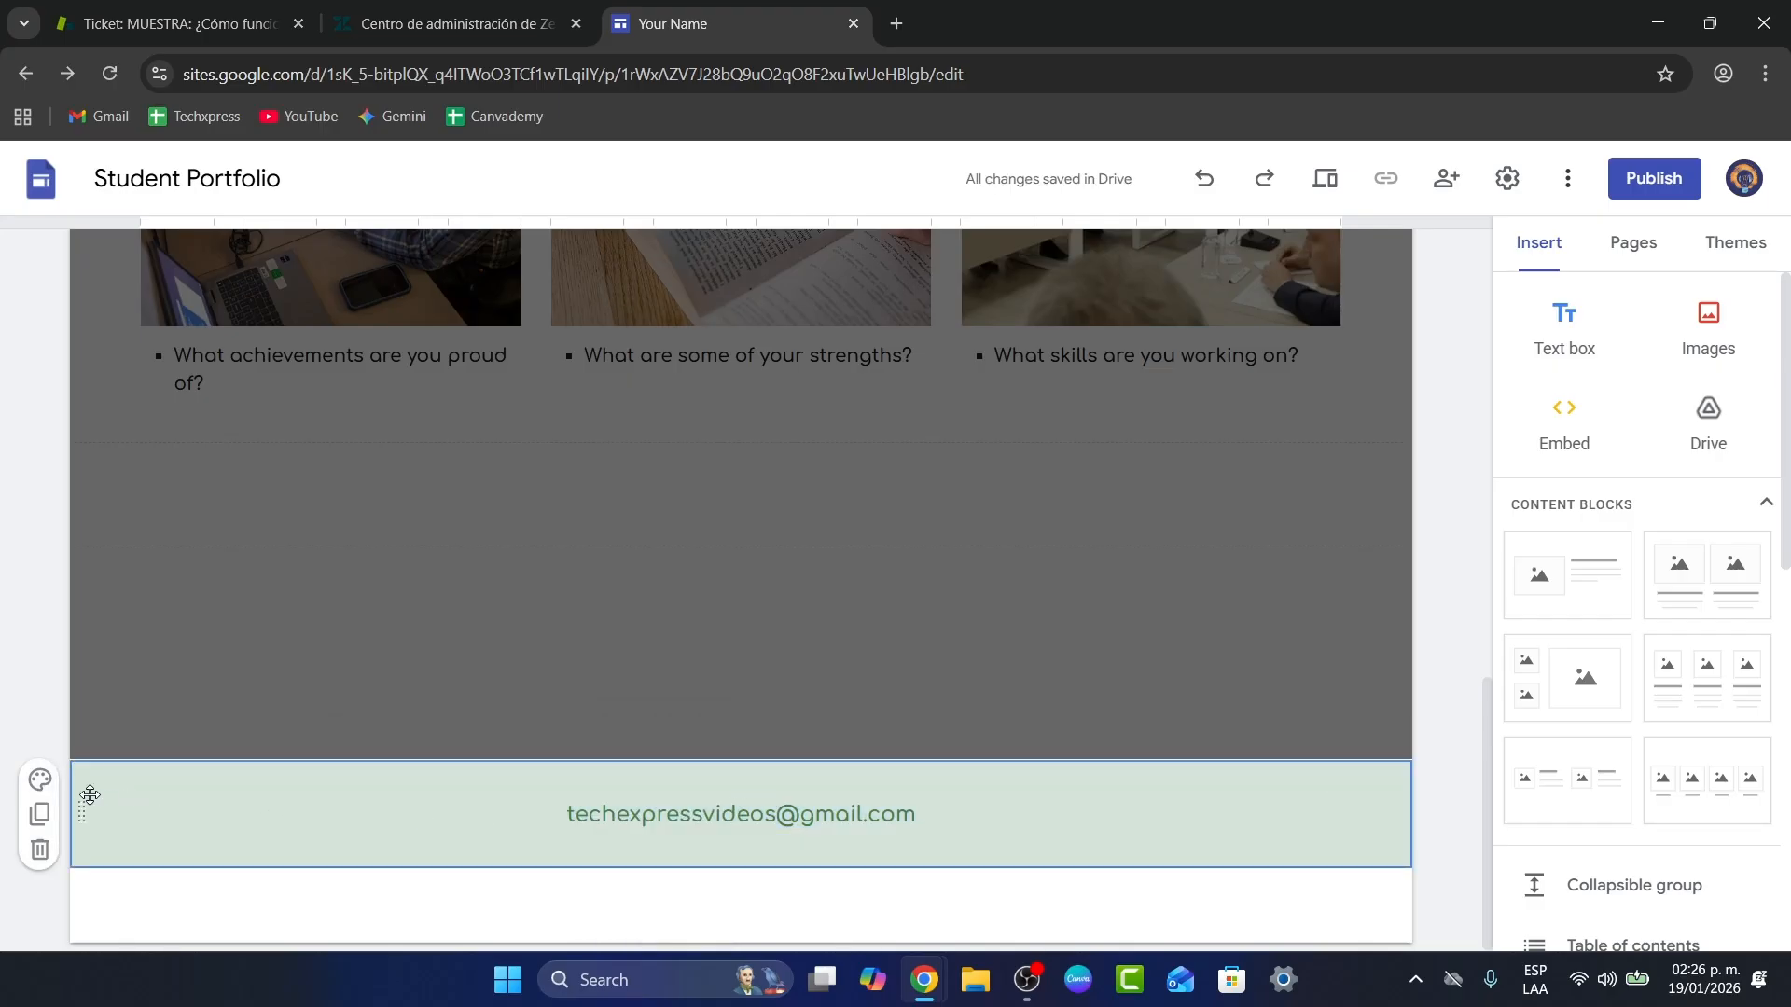
Step: Give the footer section colour Style 3, a dark teal background, and show the Themes panel
click(41, 781)
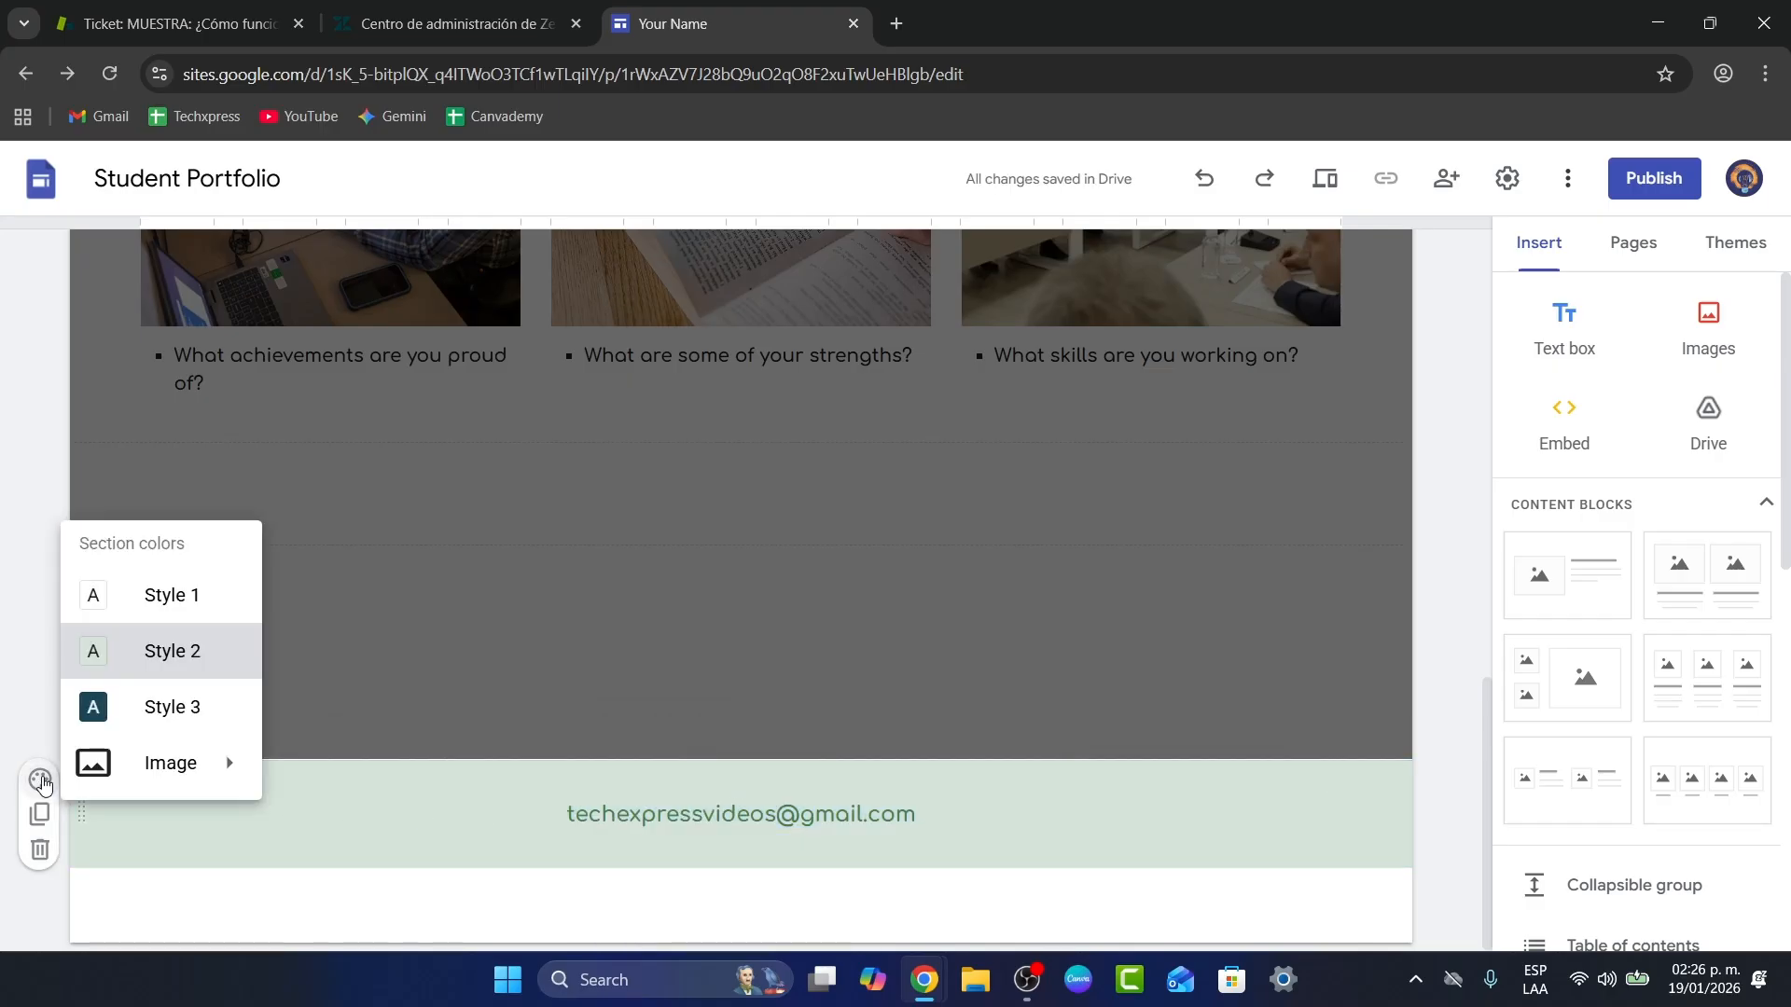
click(168, 707)
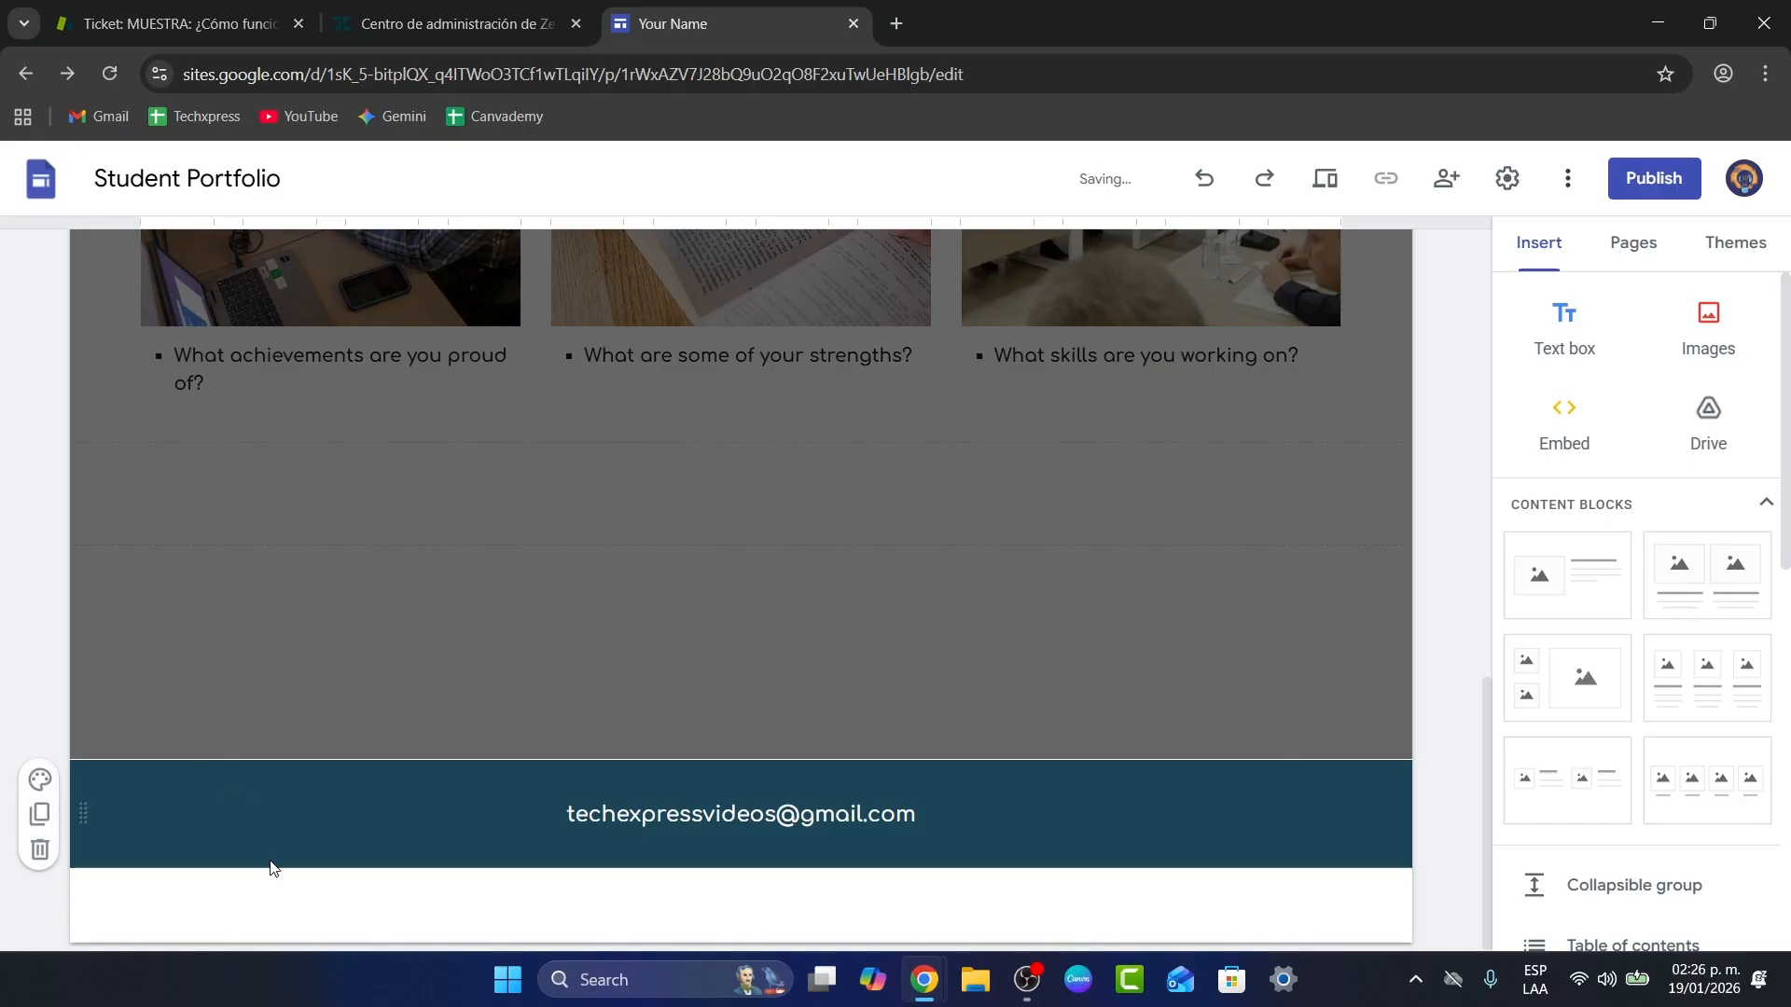
click(40, 780)
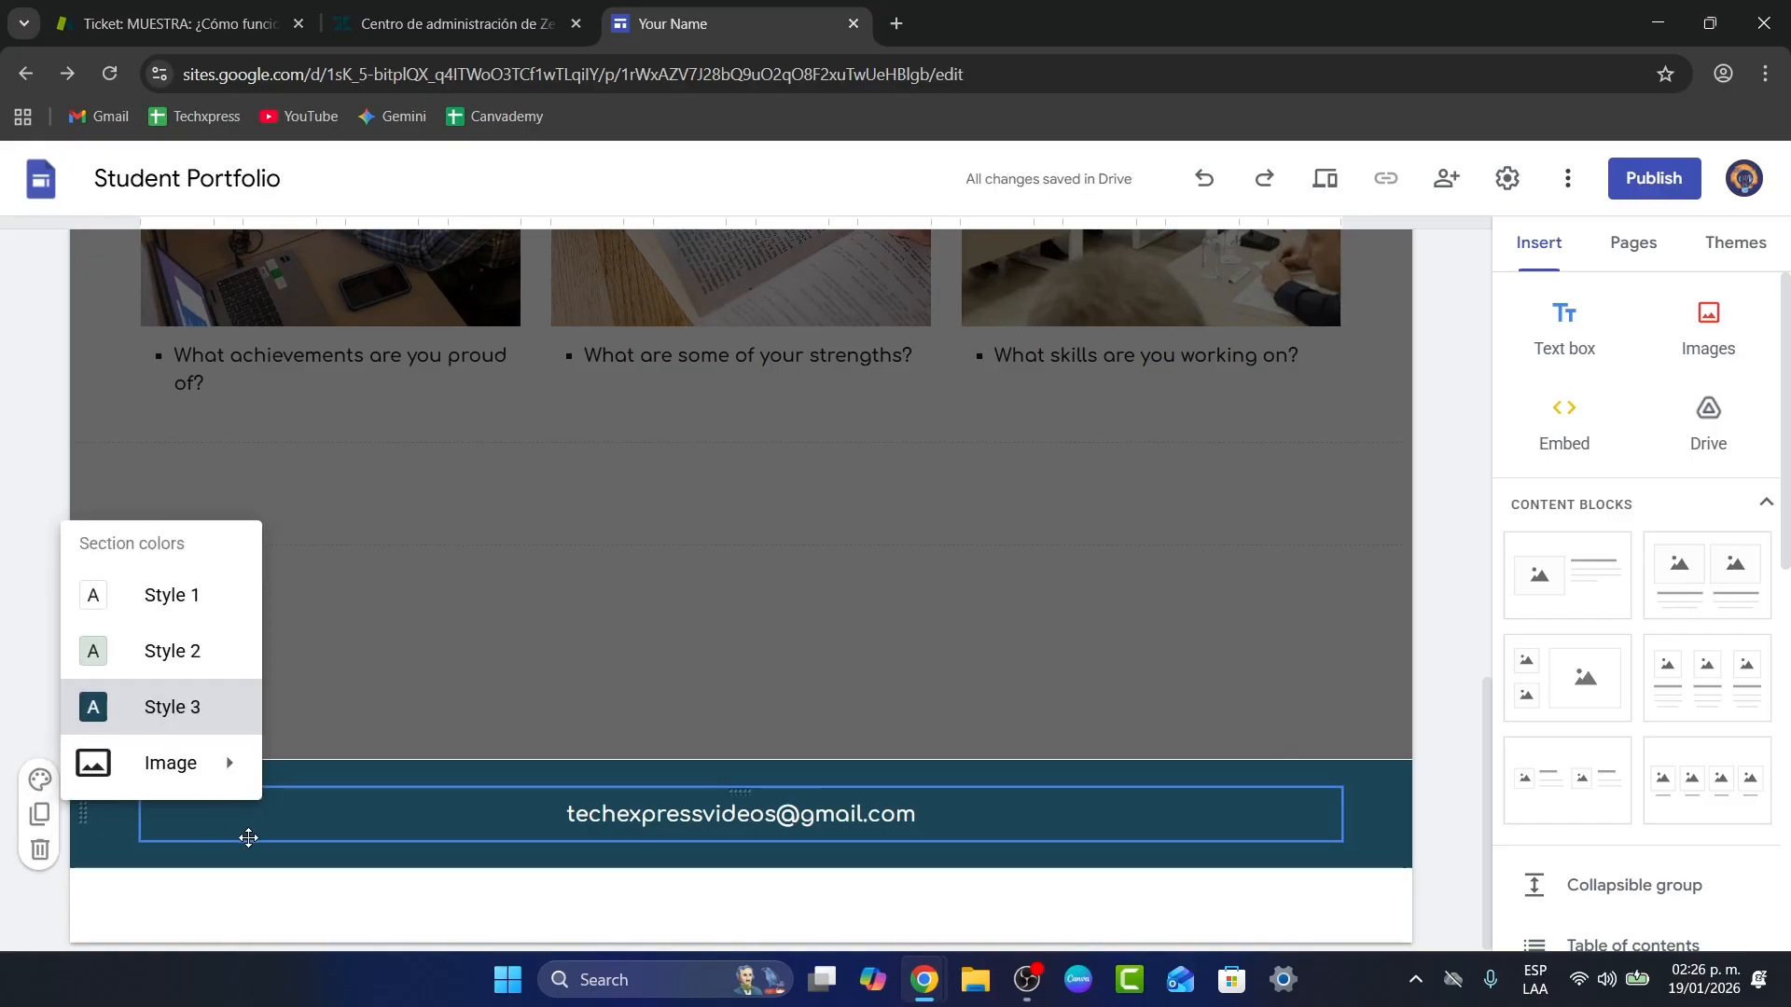
click(248, 838)
click(40, 780)
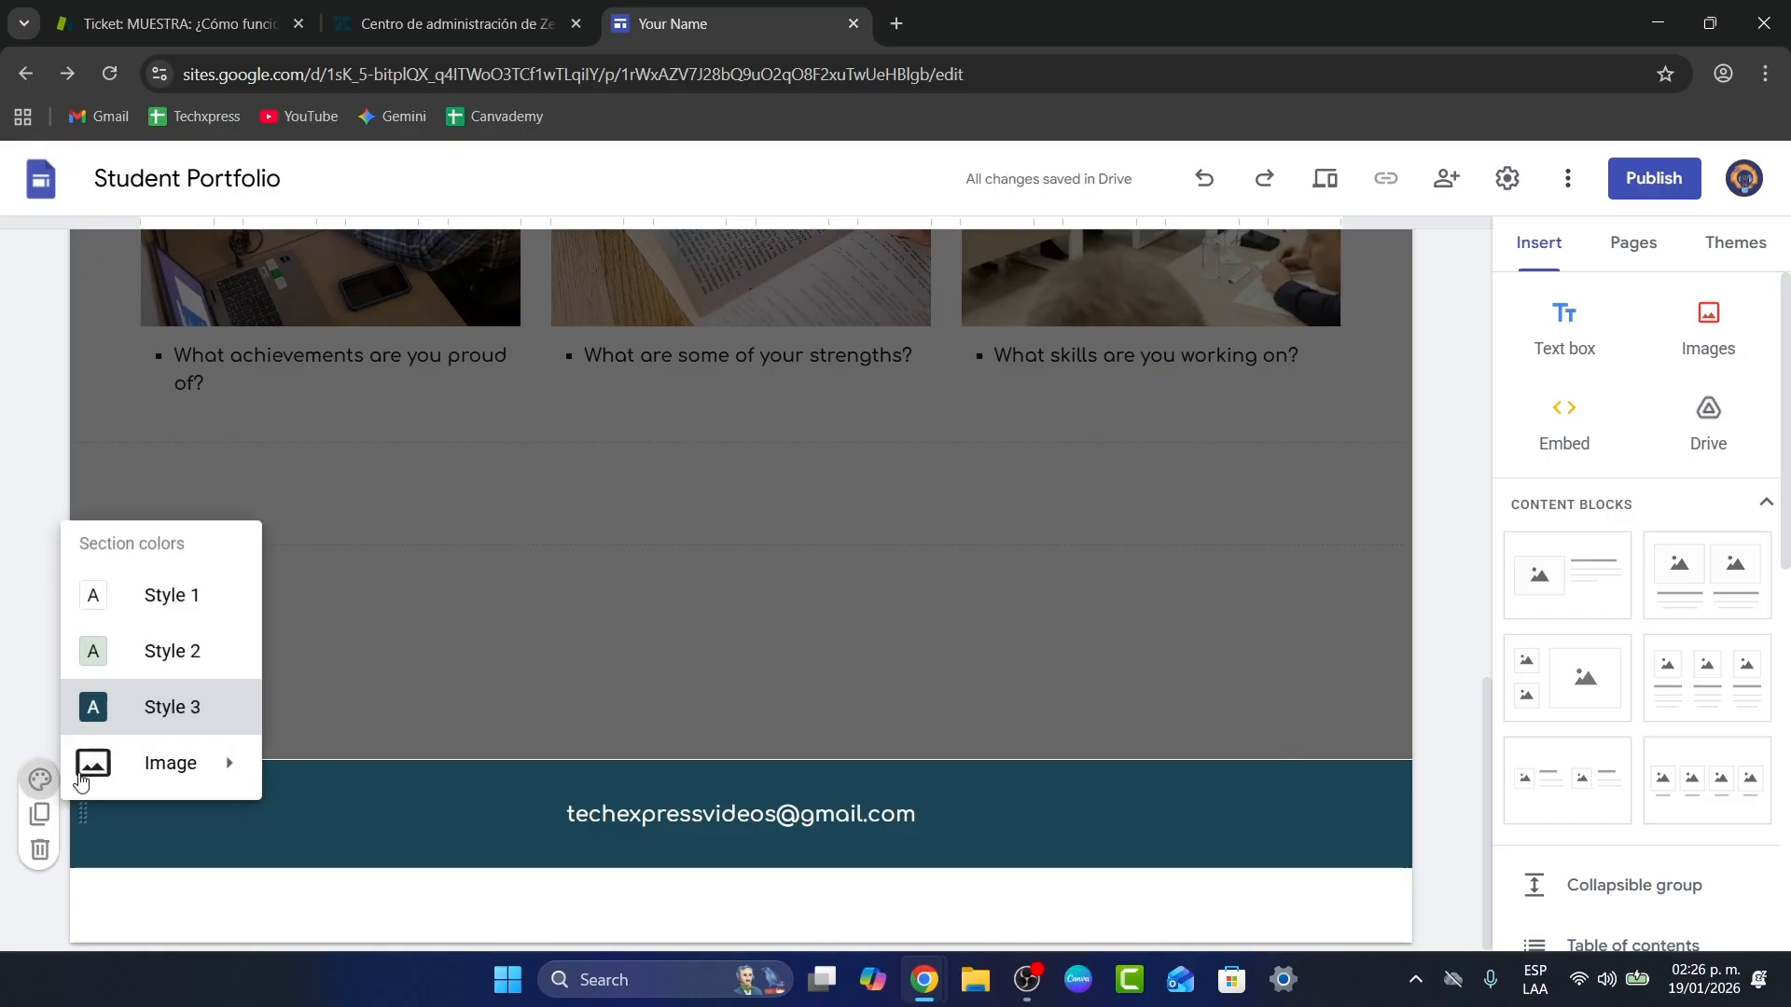
click(166, 853)
click(1707, 245)
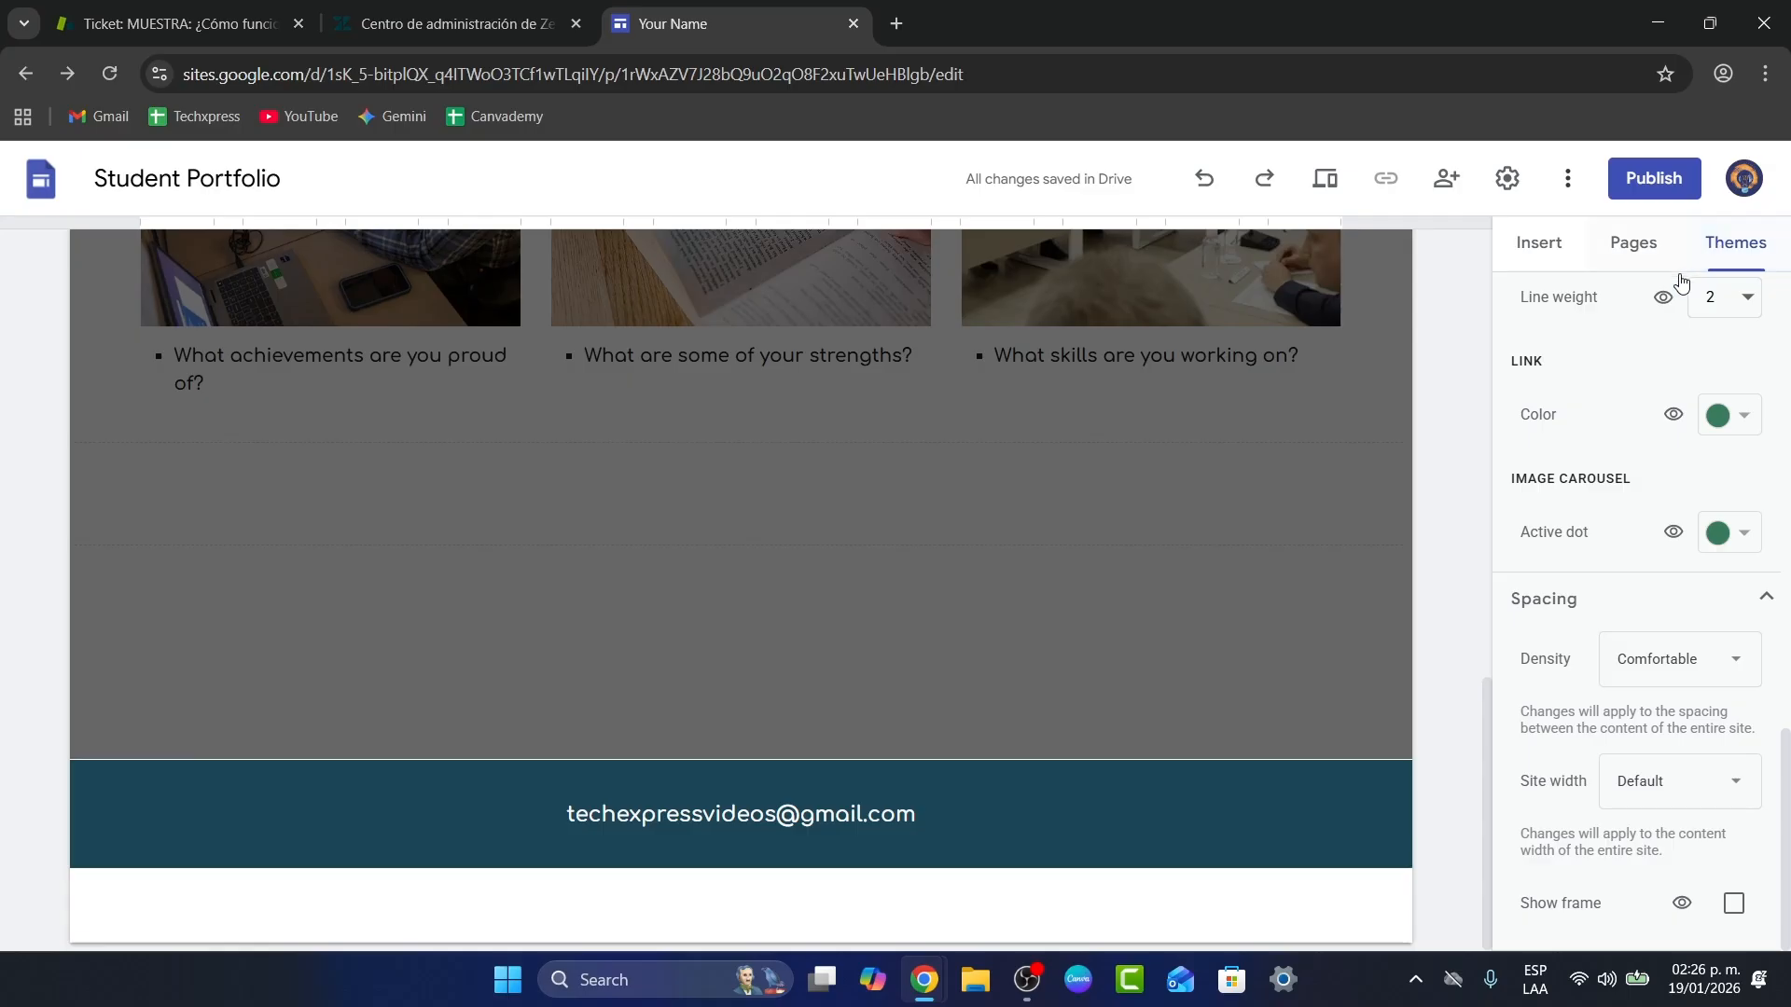
Step: Look through the theme settings, then open the Classes page from the Pages list
scroll(1680, 282, up, 10)
click(1649, 467)
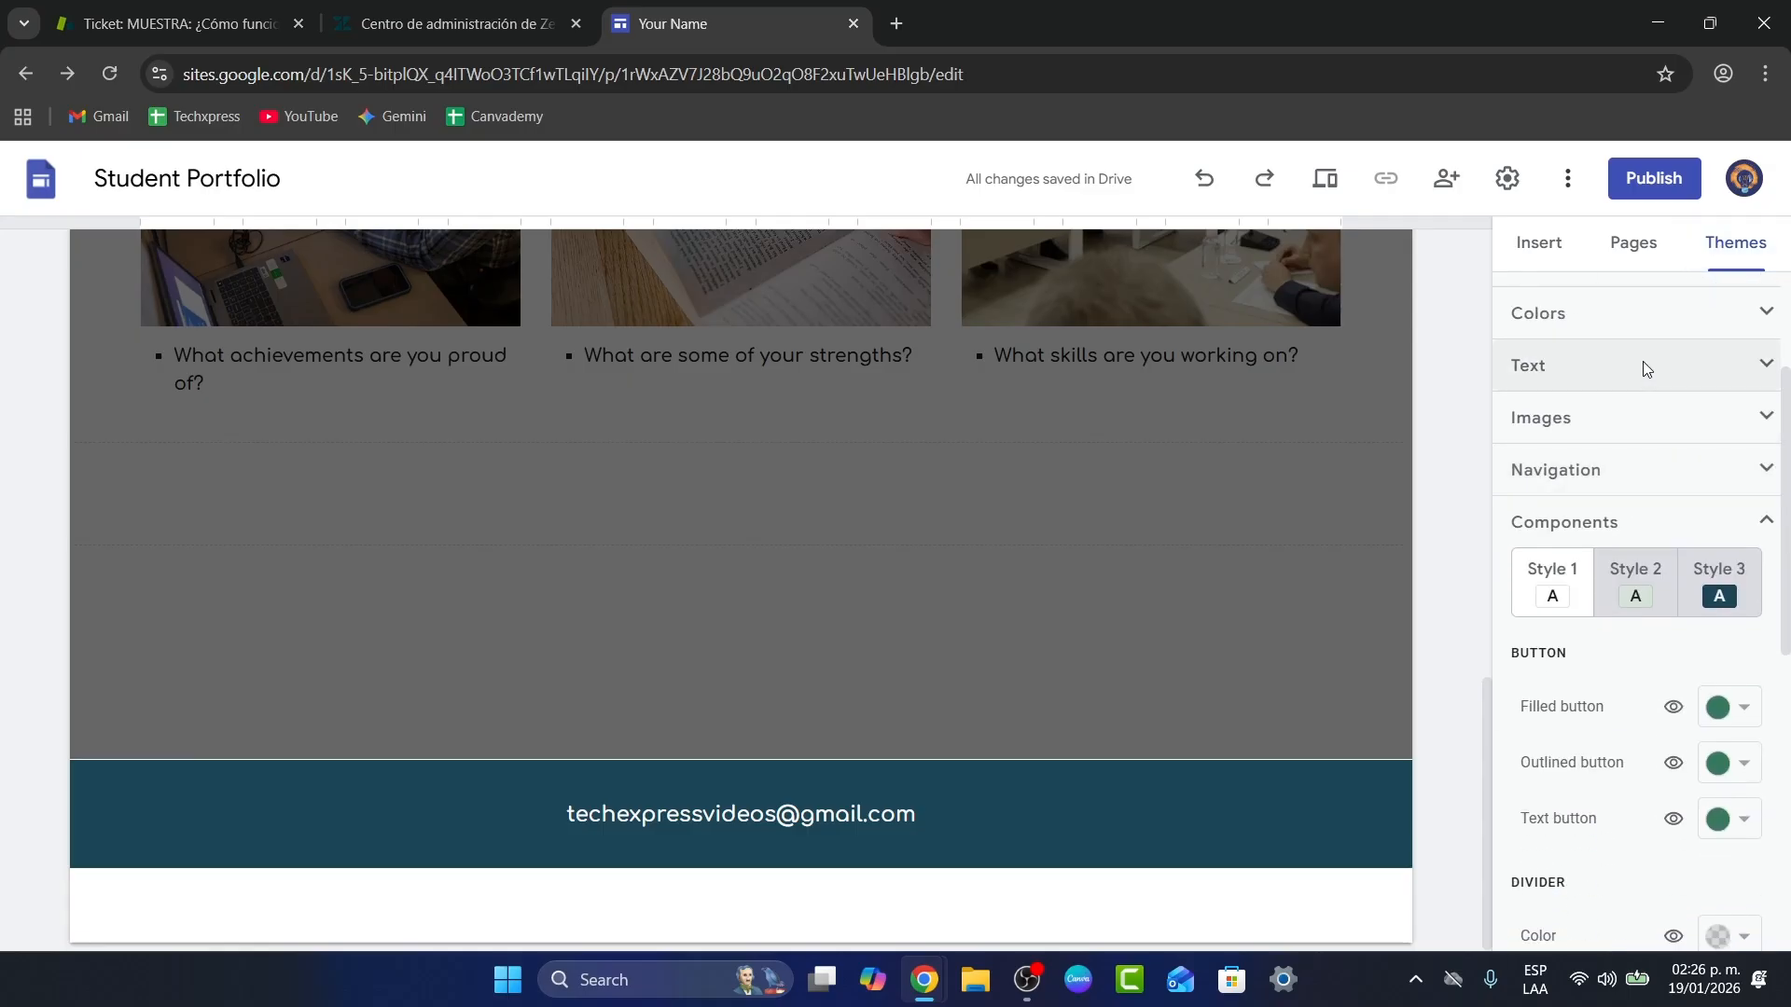
scroll(1637, 522, down, 1)
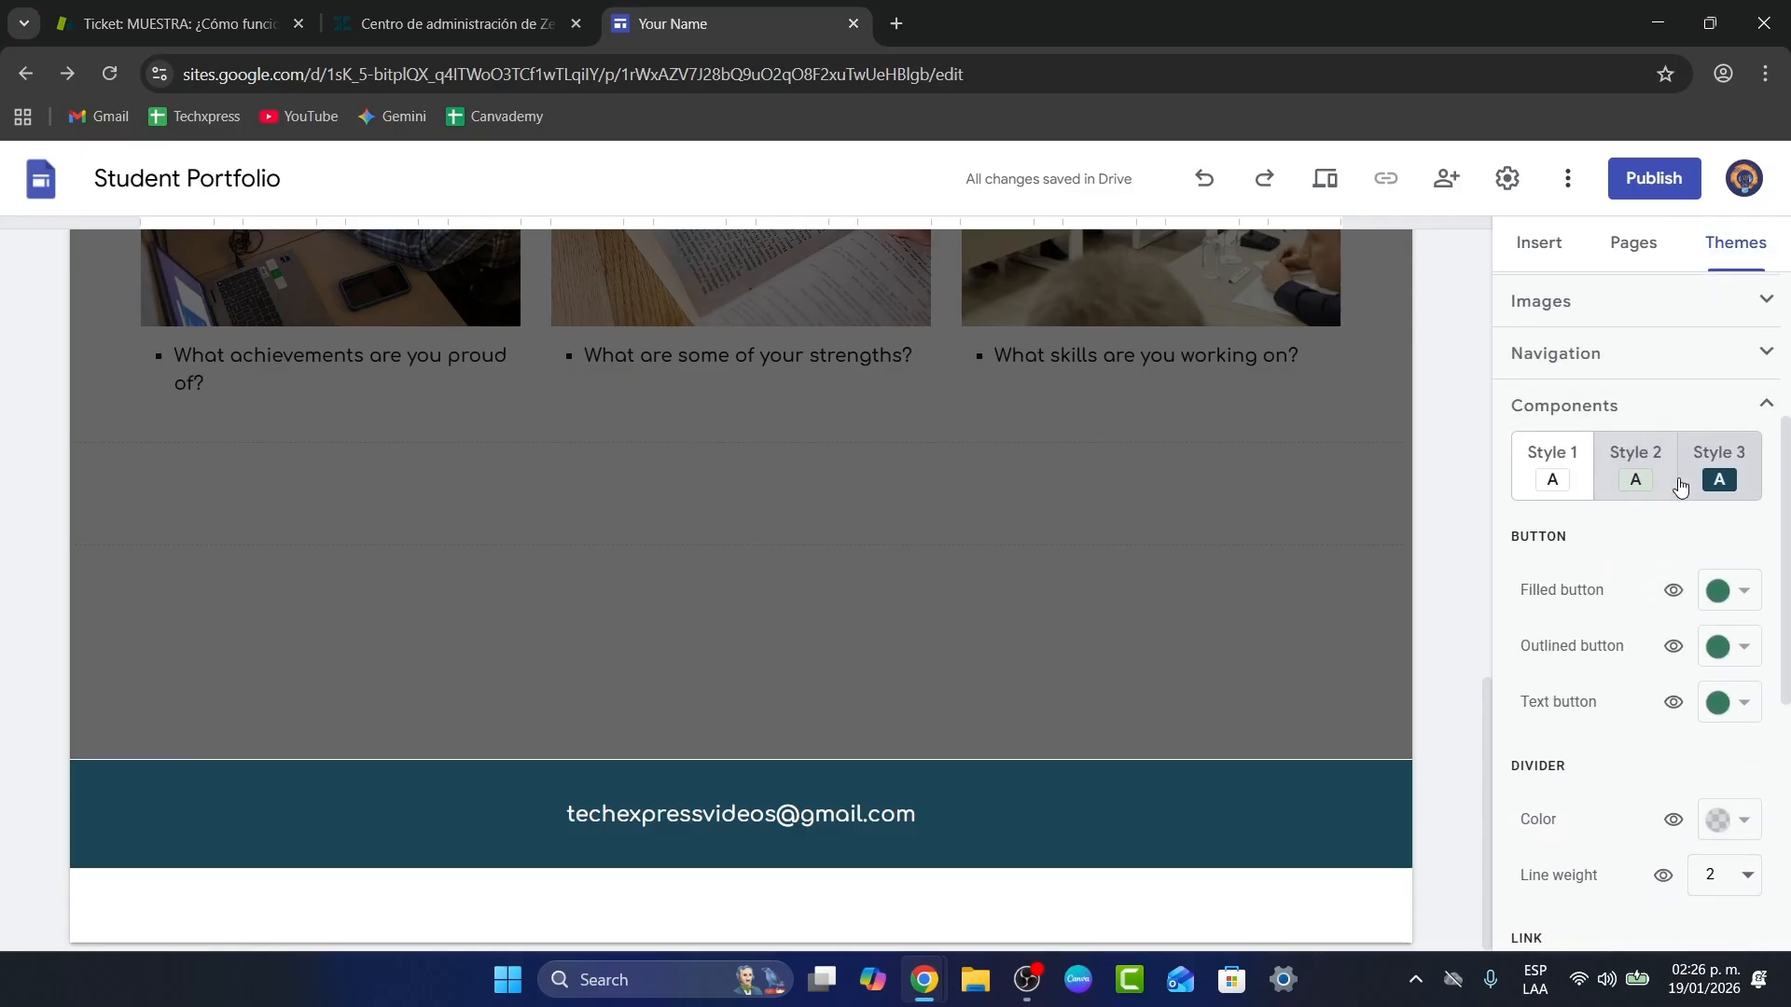
scroll(1272, 689, up, 10)
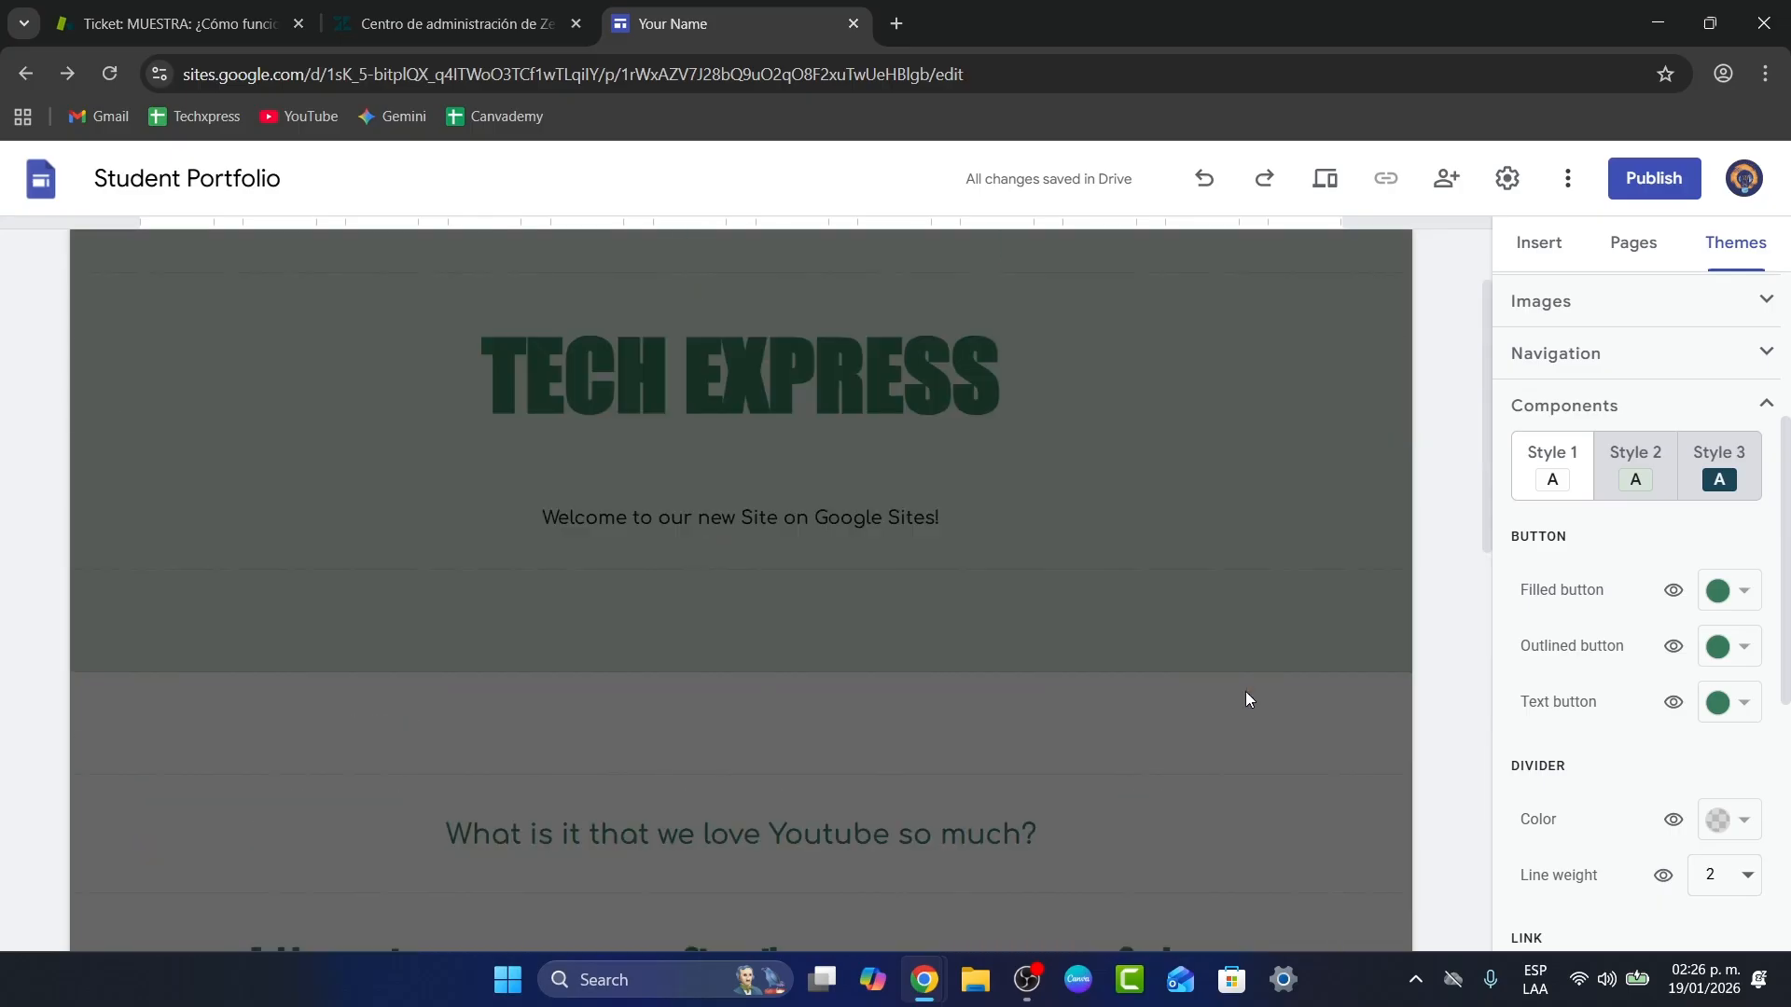
scroll(1255, 561, down, 5)
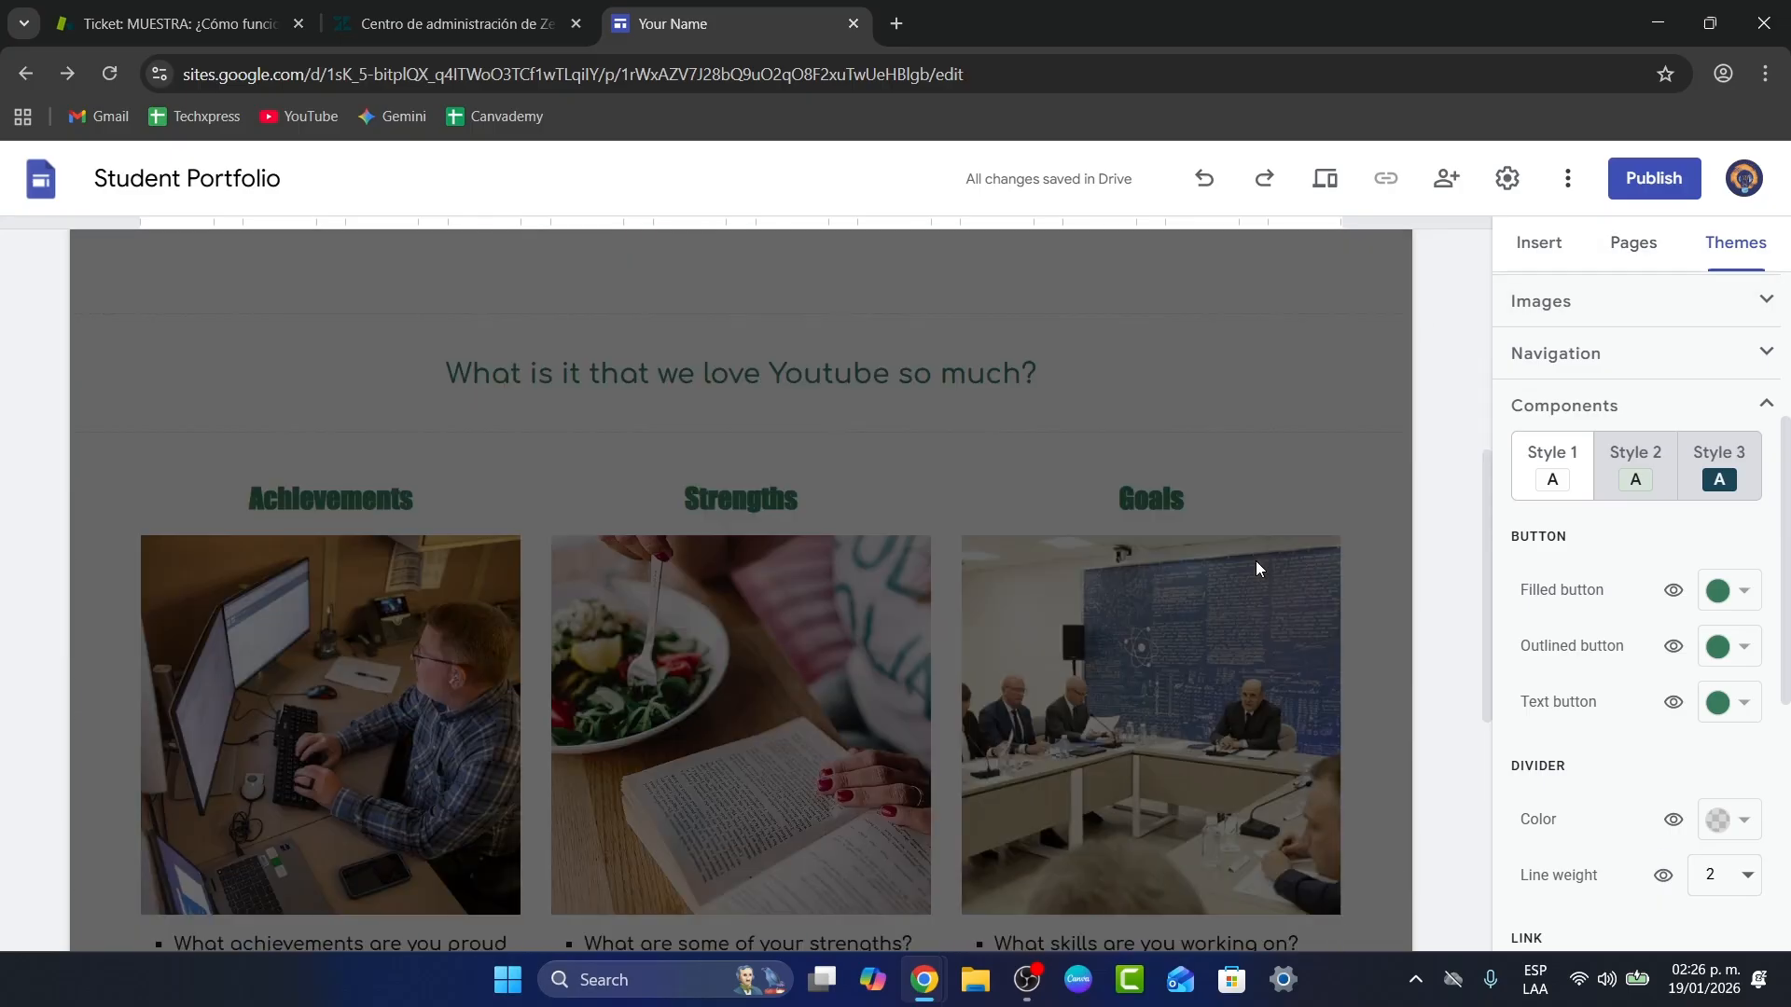
scroll(1256, 561, up, 7)
click(1642, 270)
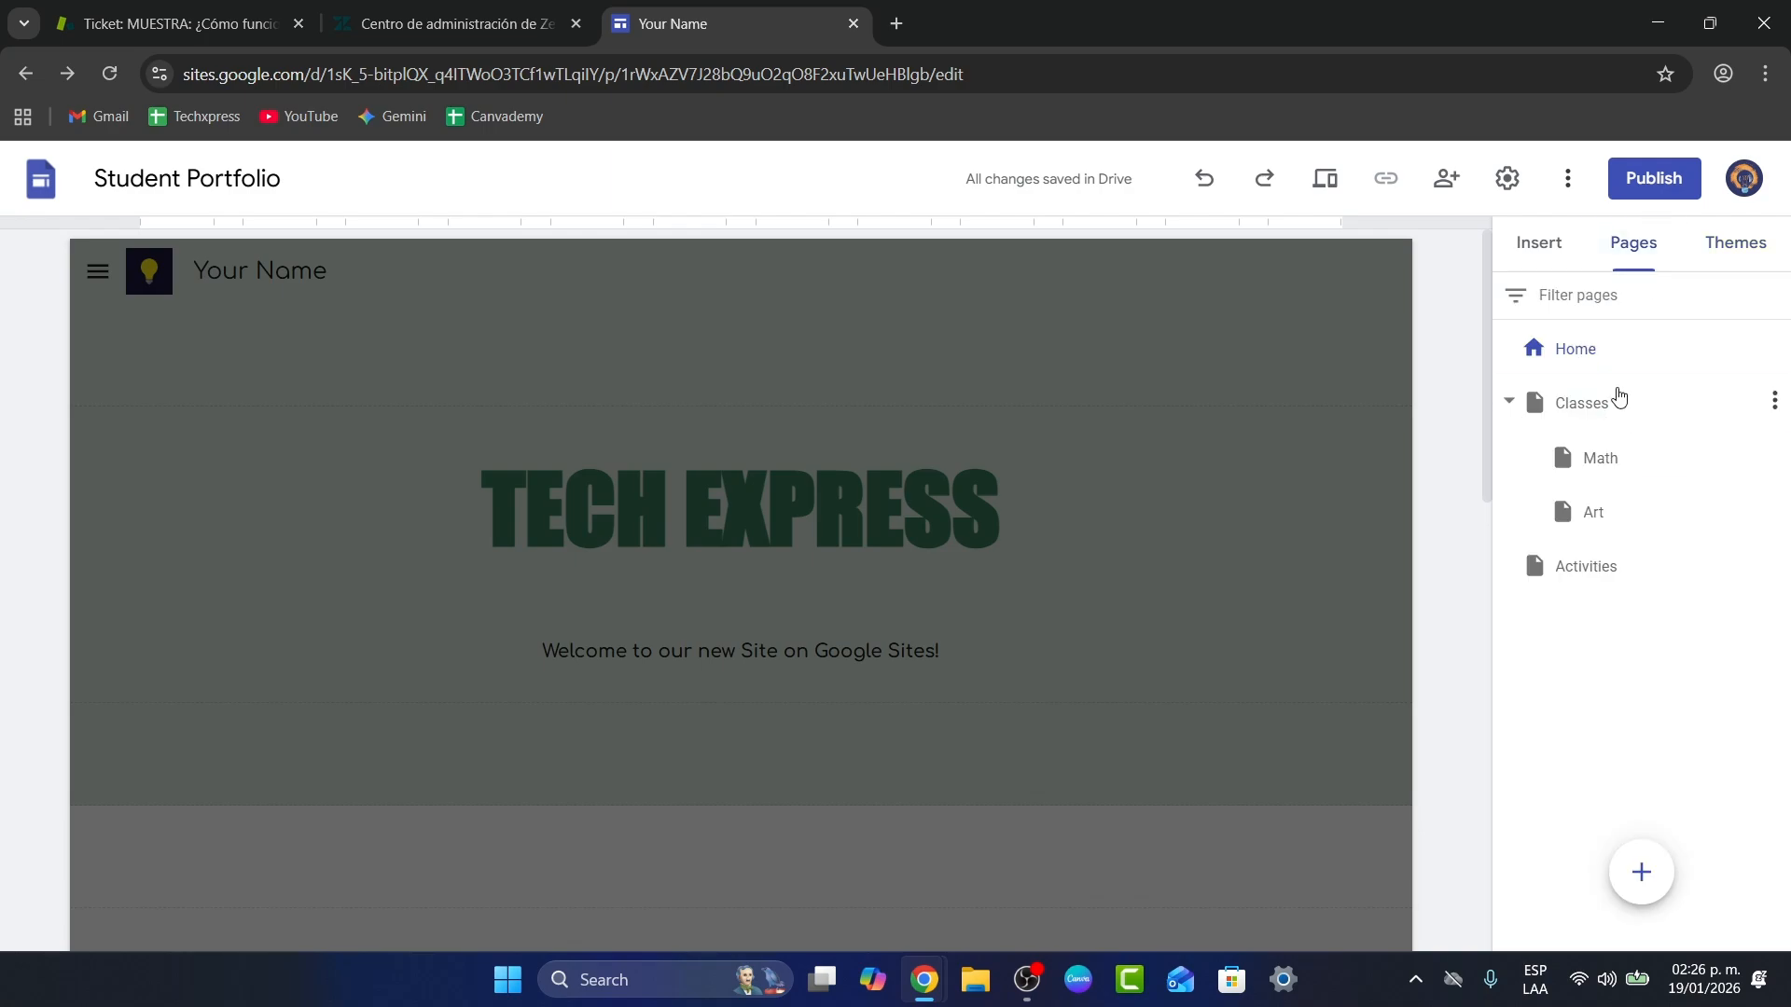
click(1618, 403)
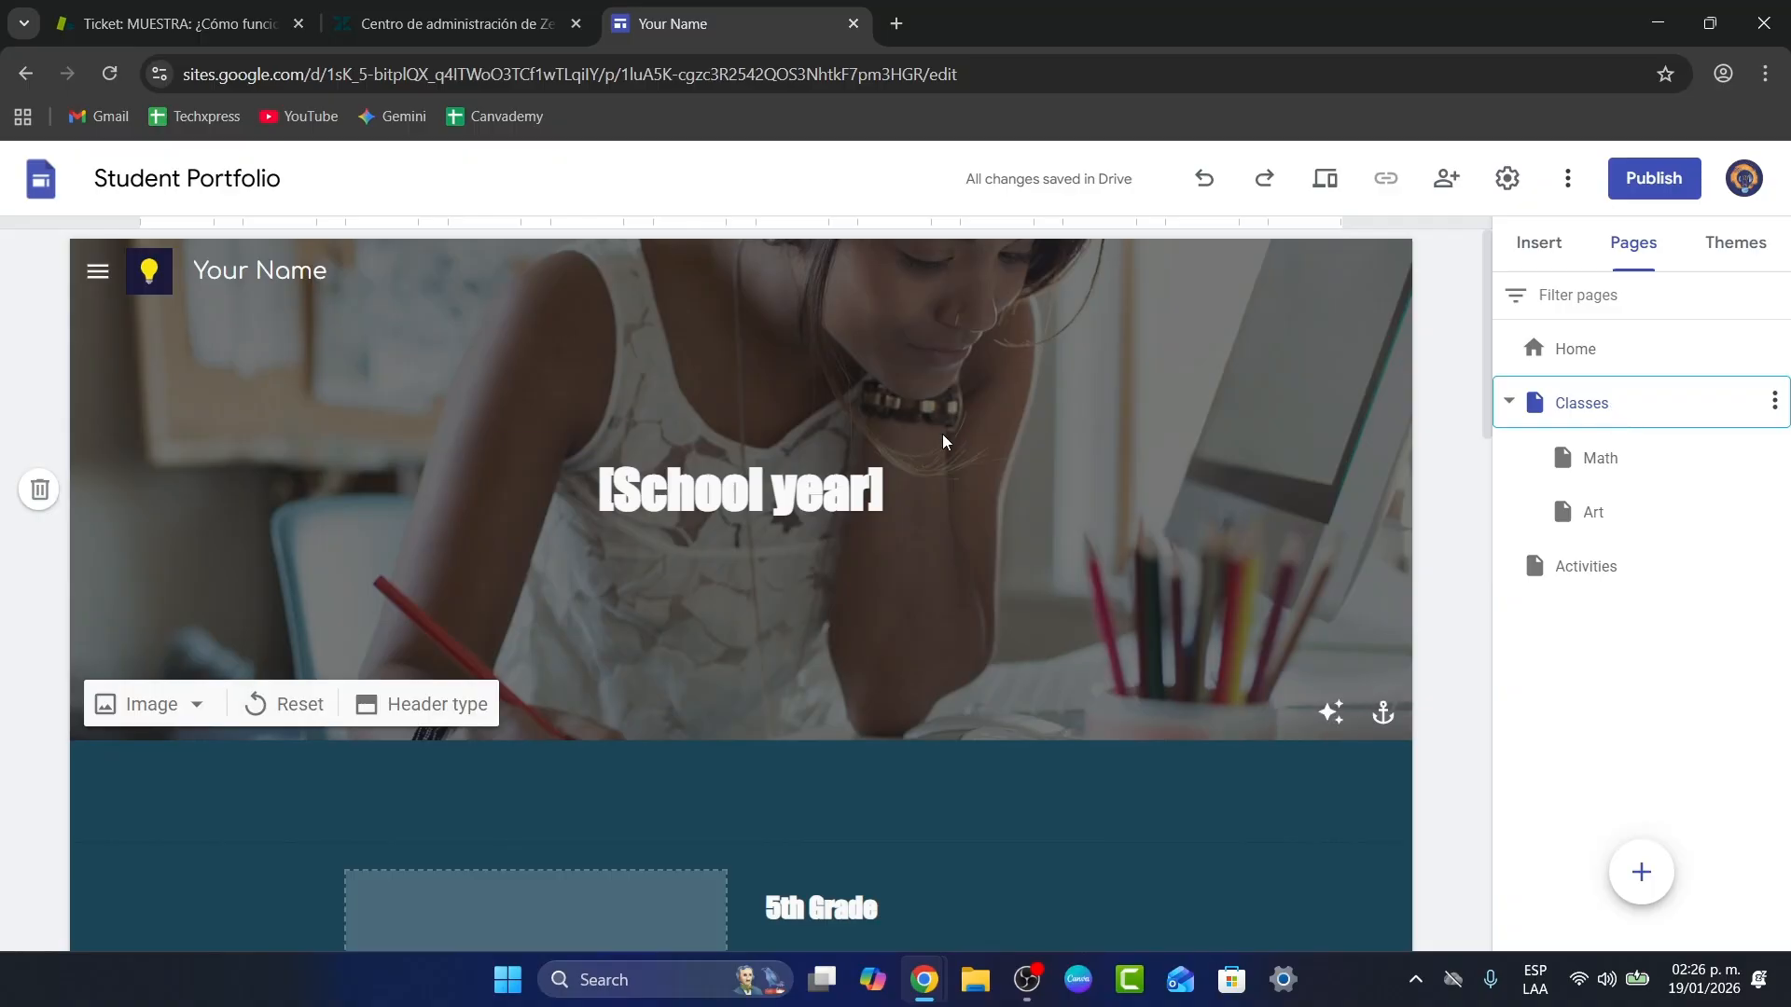
Step: Rename the Classes page to Portfolio and retitle the Math page header 'Youtube'
double_click(1590, 410)
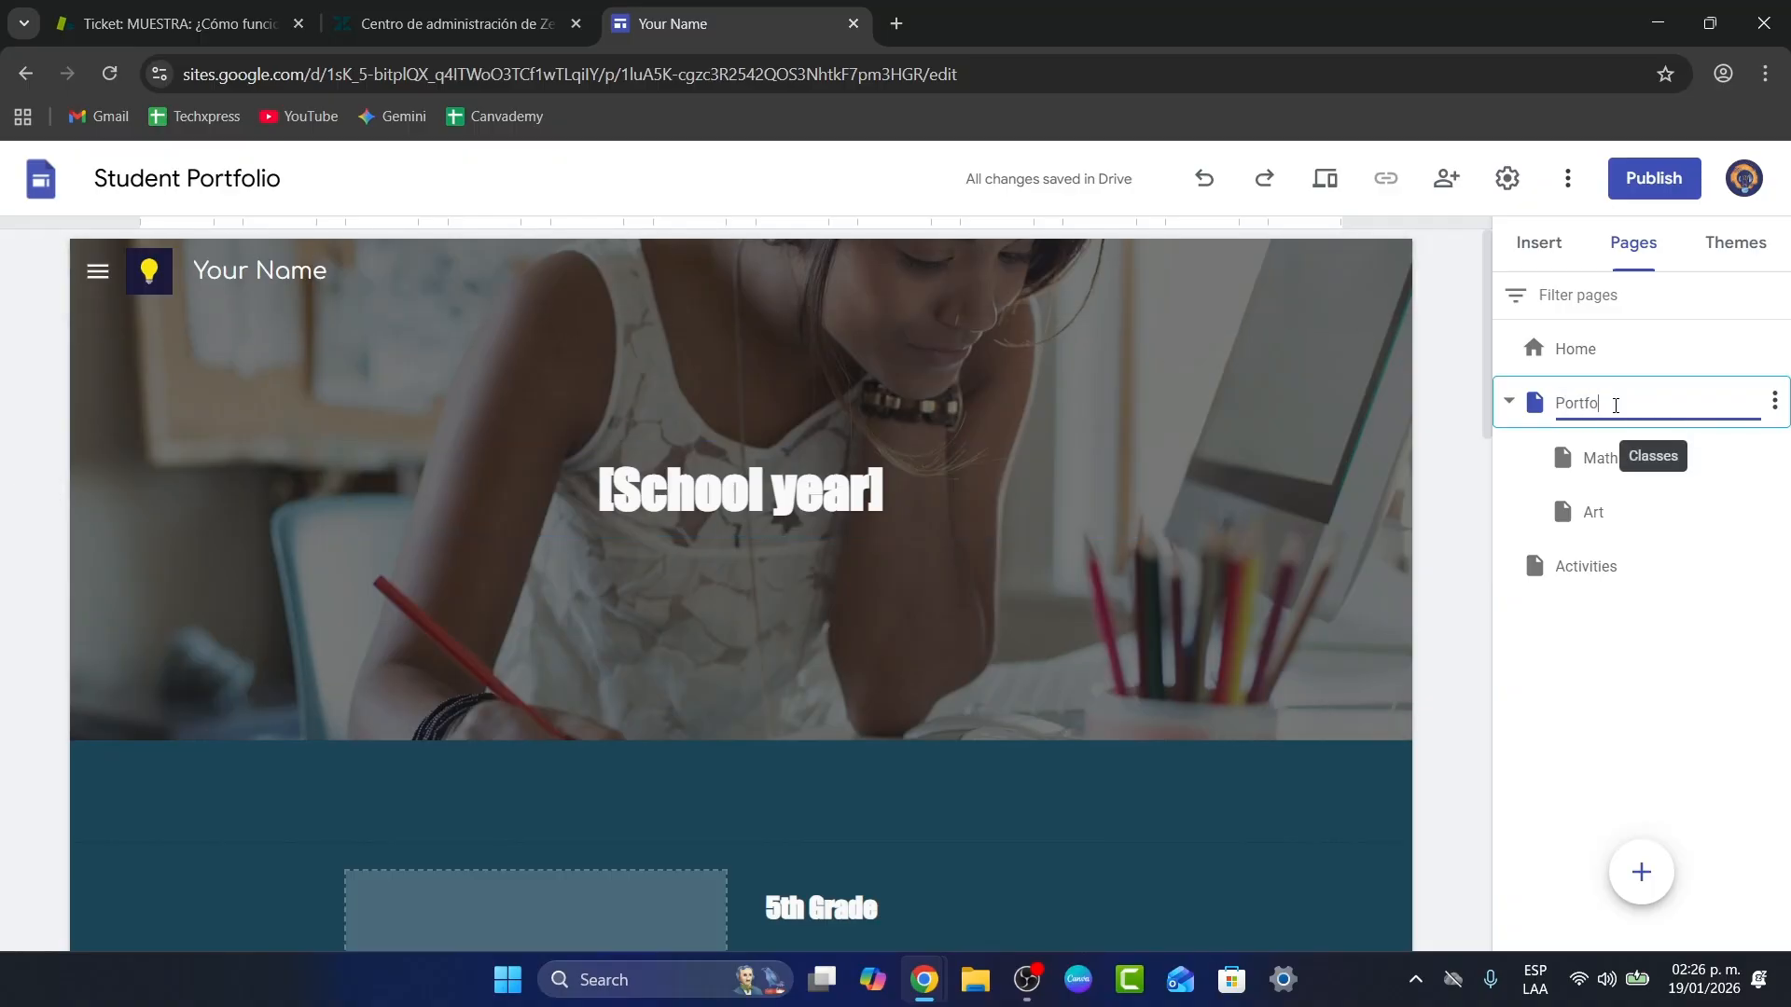
click(1629, 471)
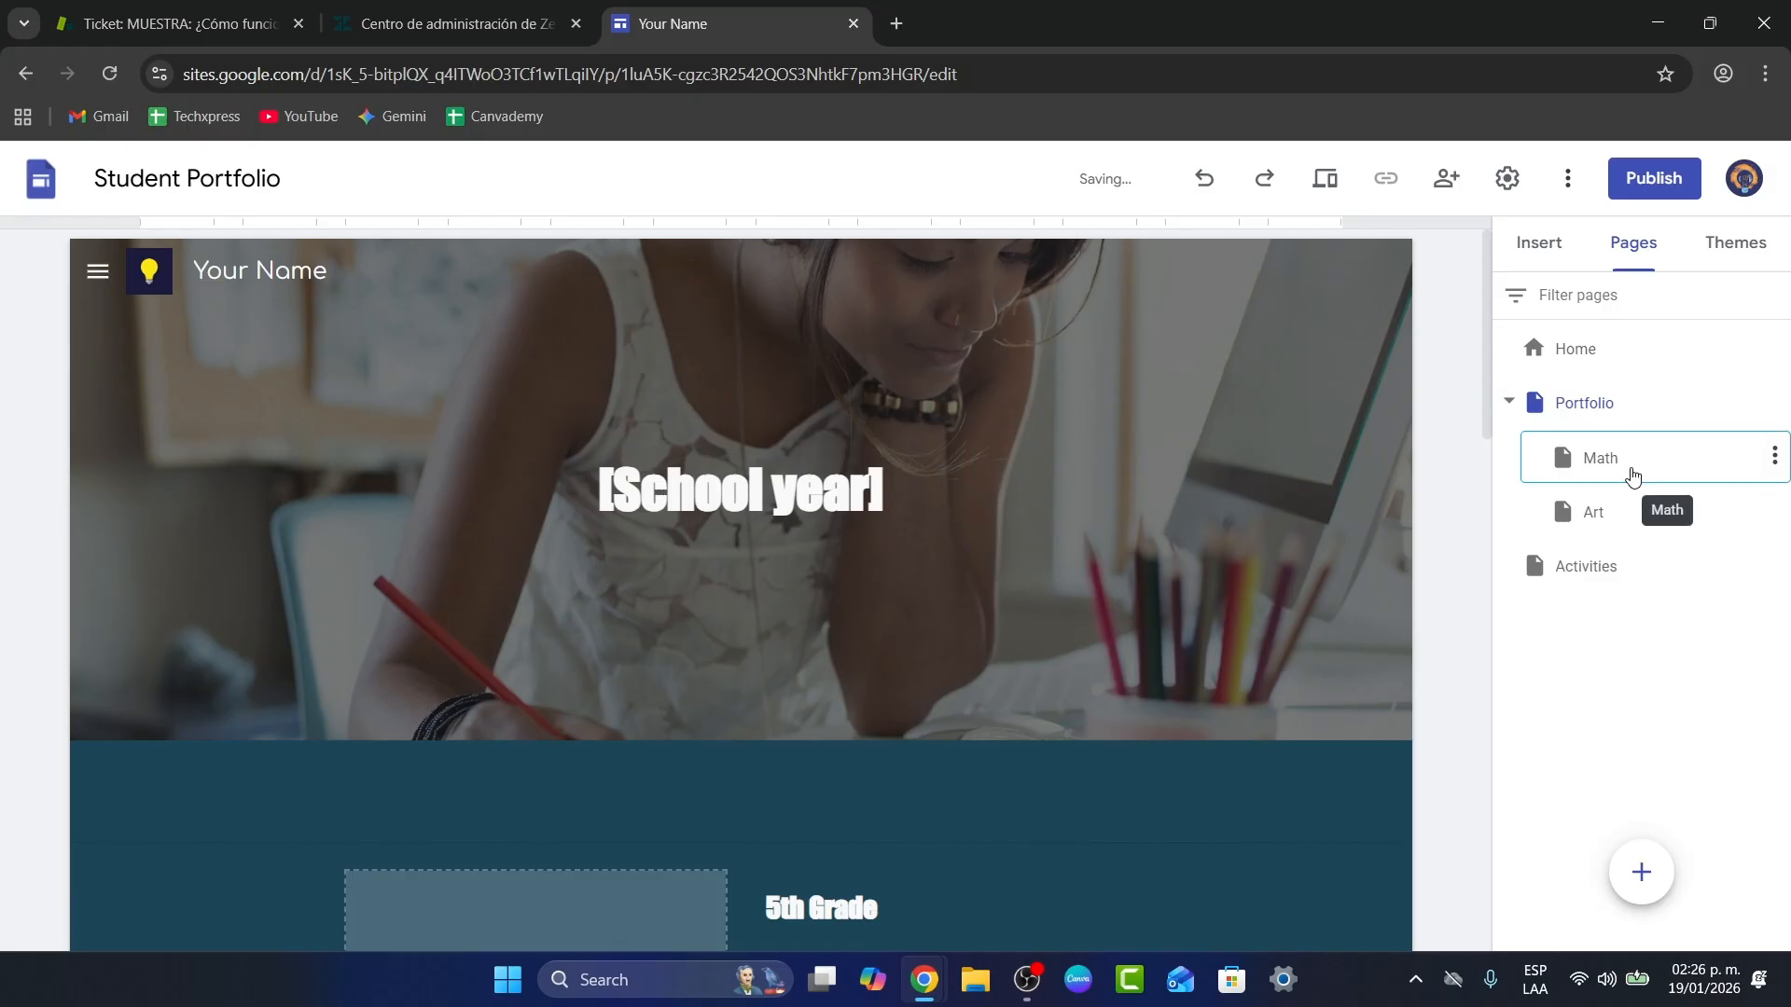
double_click(751, 442)
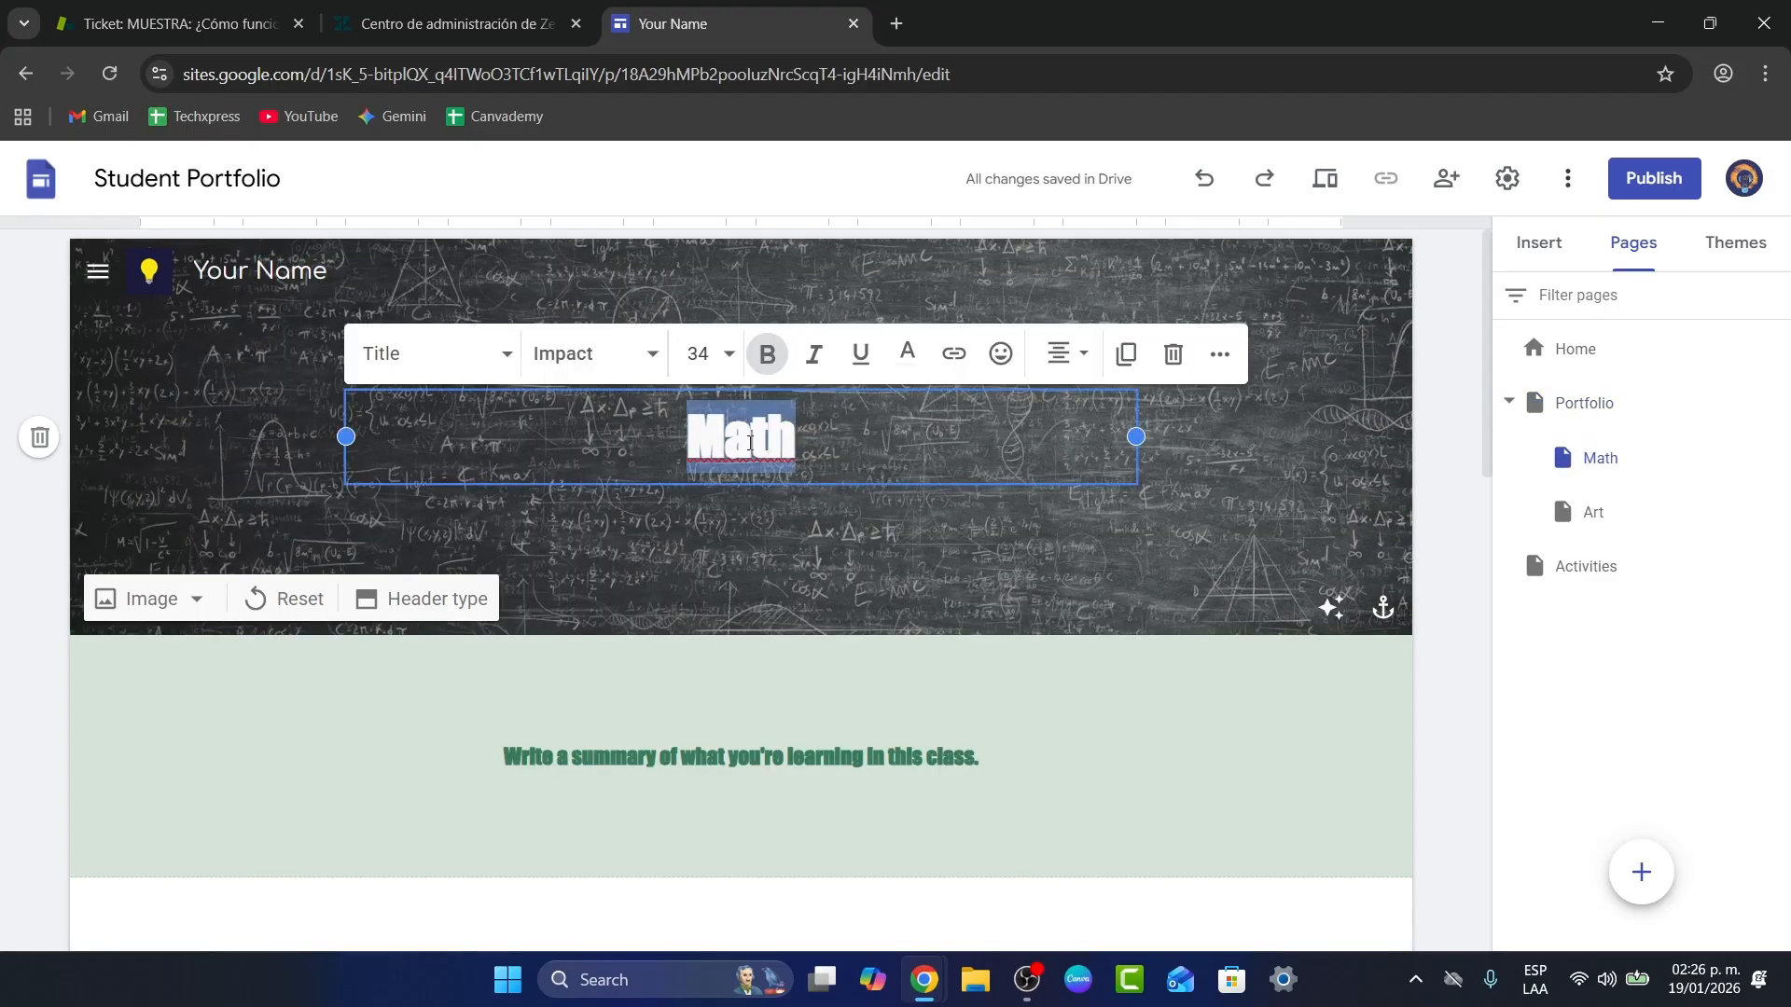
text(Youtube)
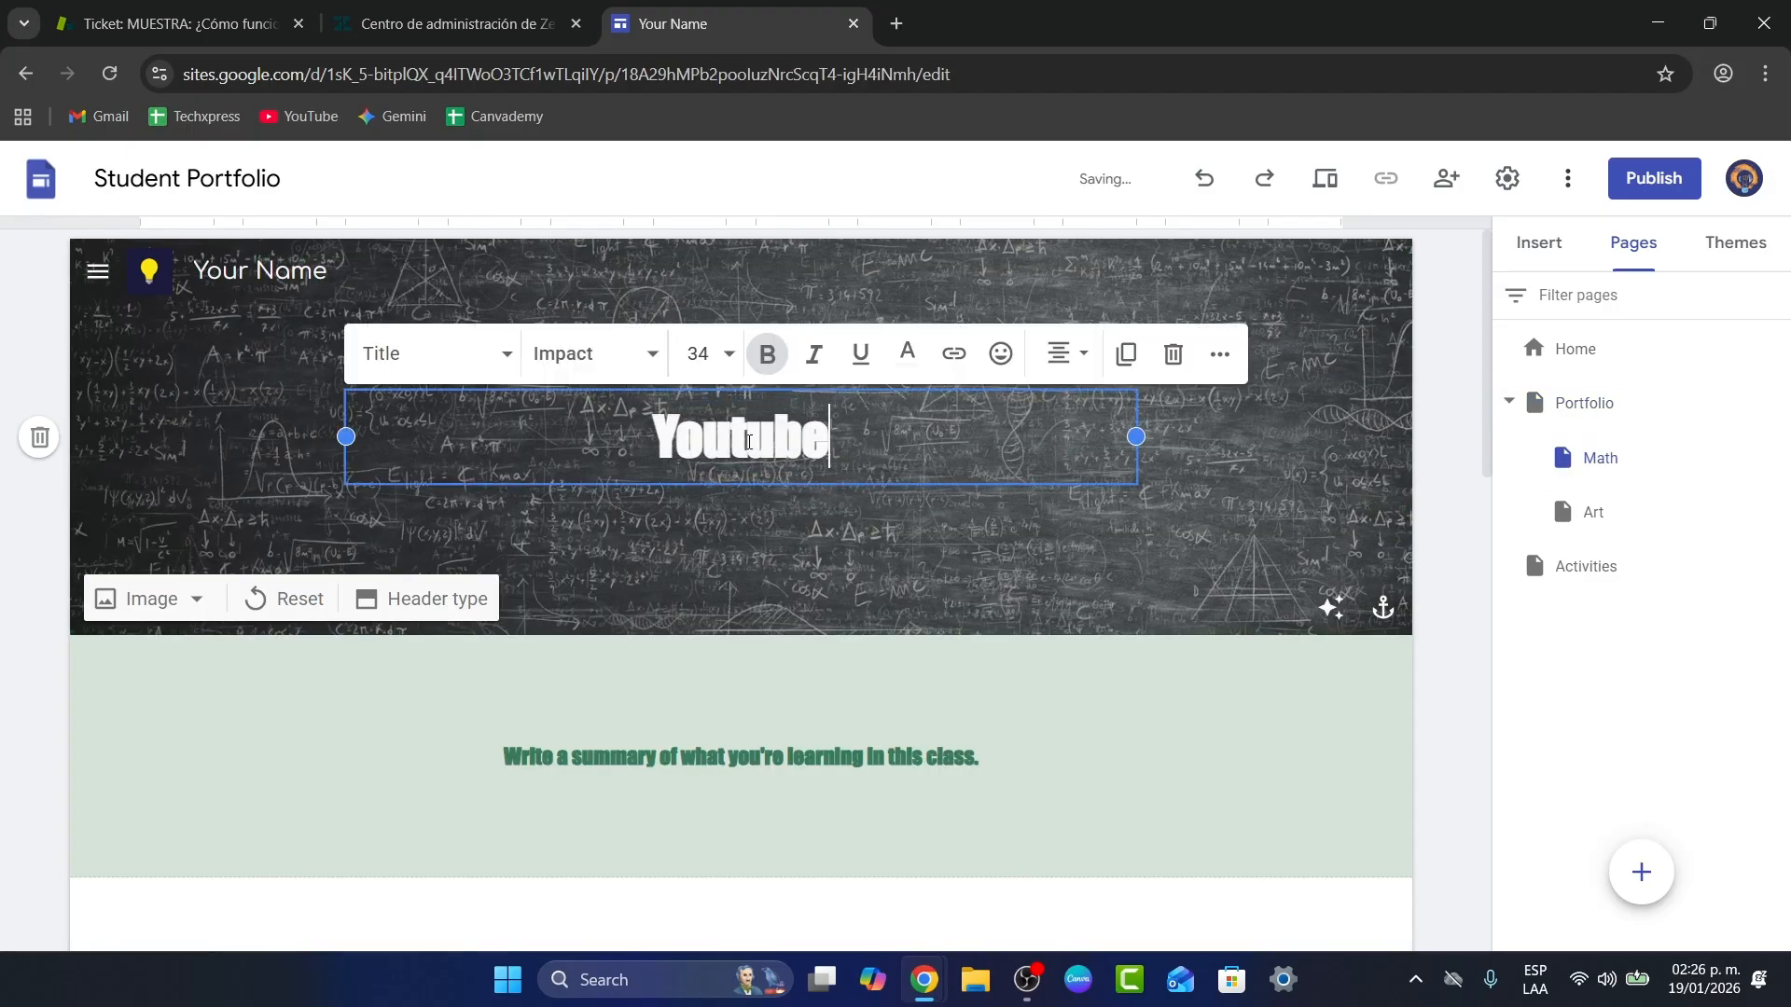
Step: Change the subheading to 'Here is a portfolio of my work around Youtube'
double_click(856, 758)
triple_click(856, 767)
text(Here)
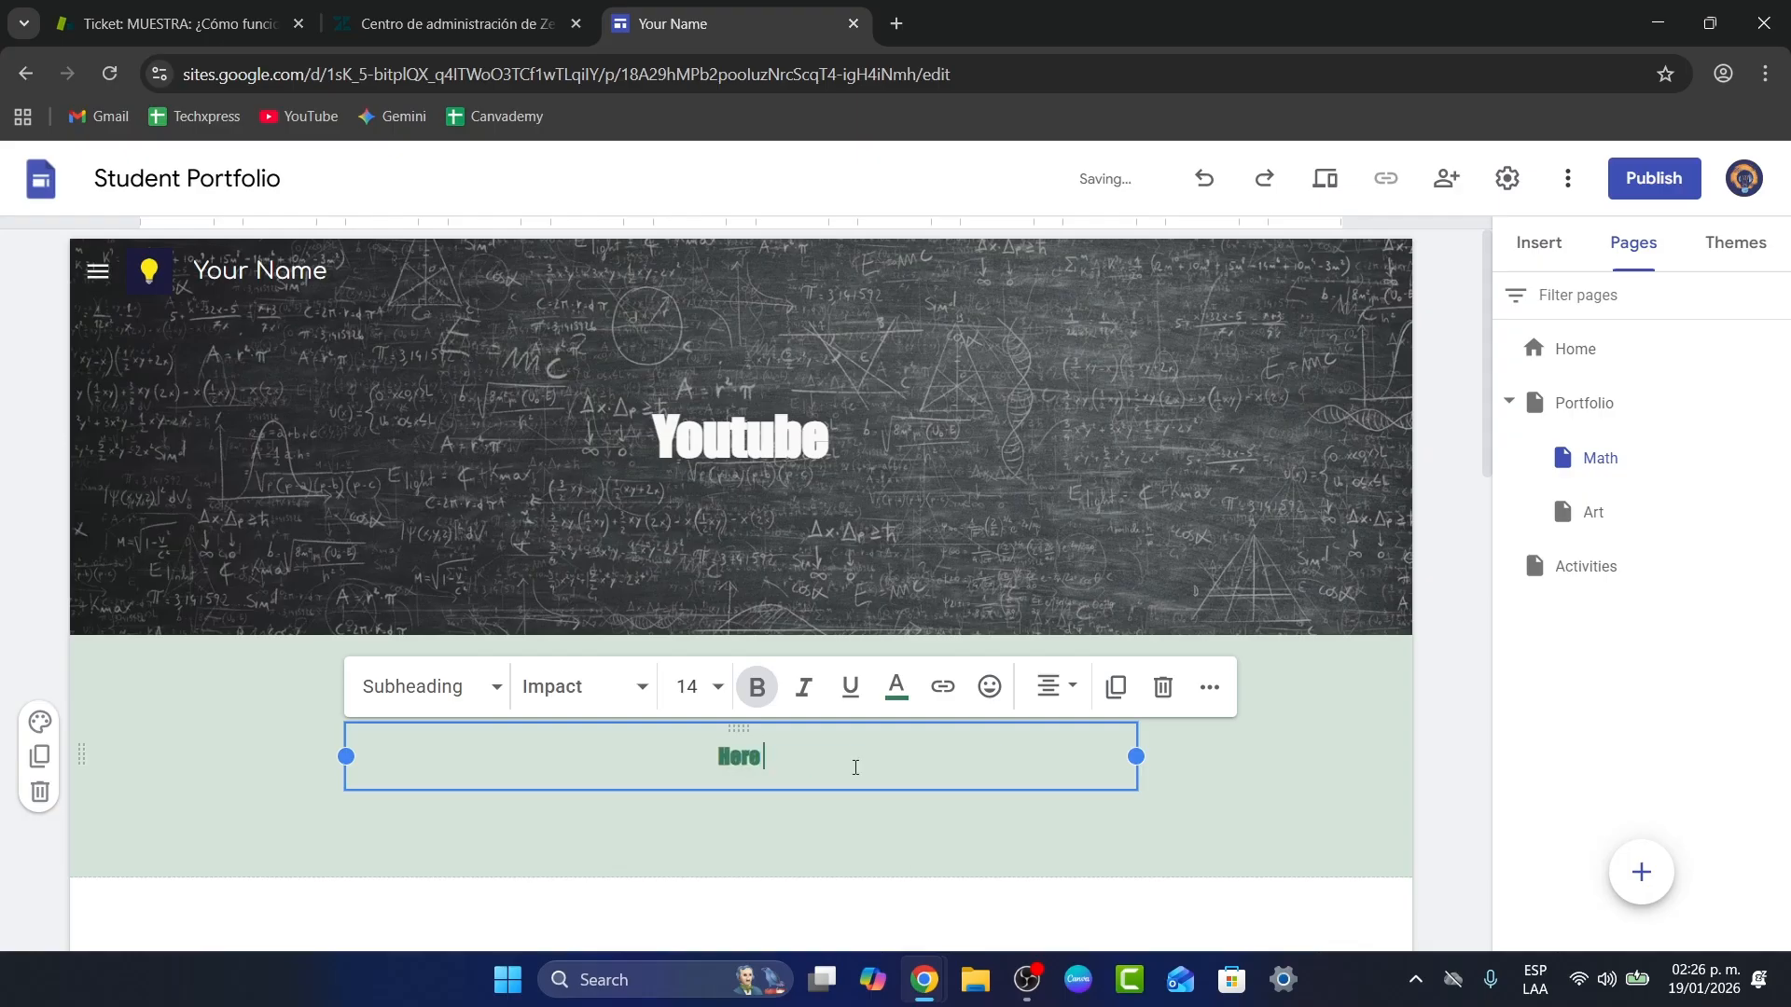
text( is a portfolio of)
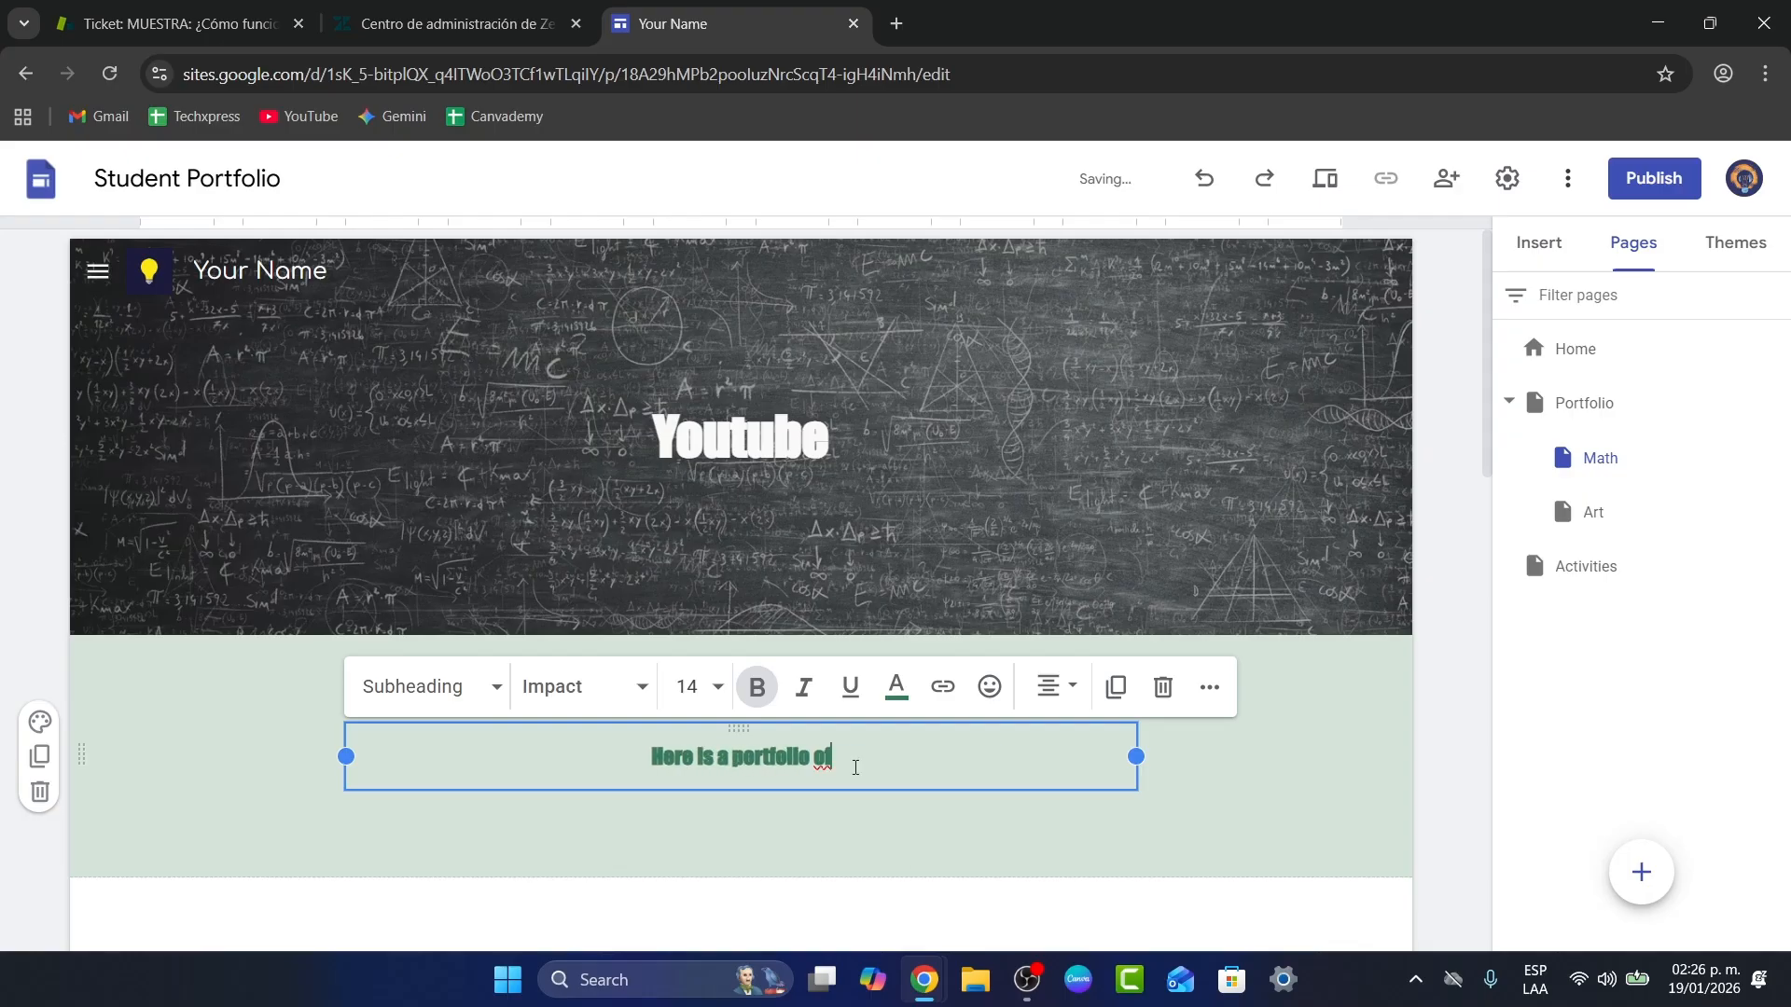
text( my work around Youtube)
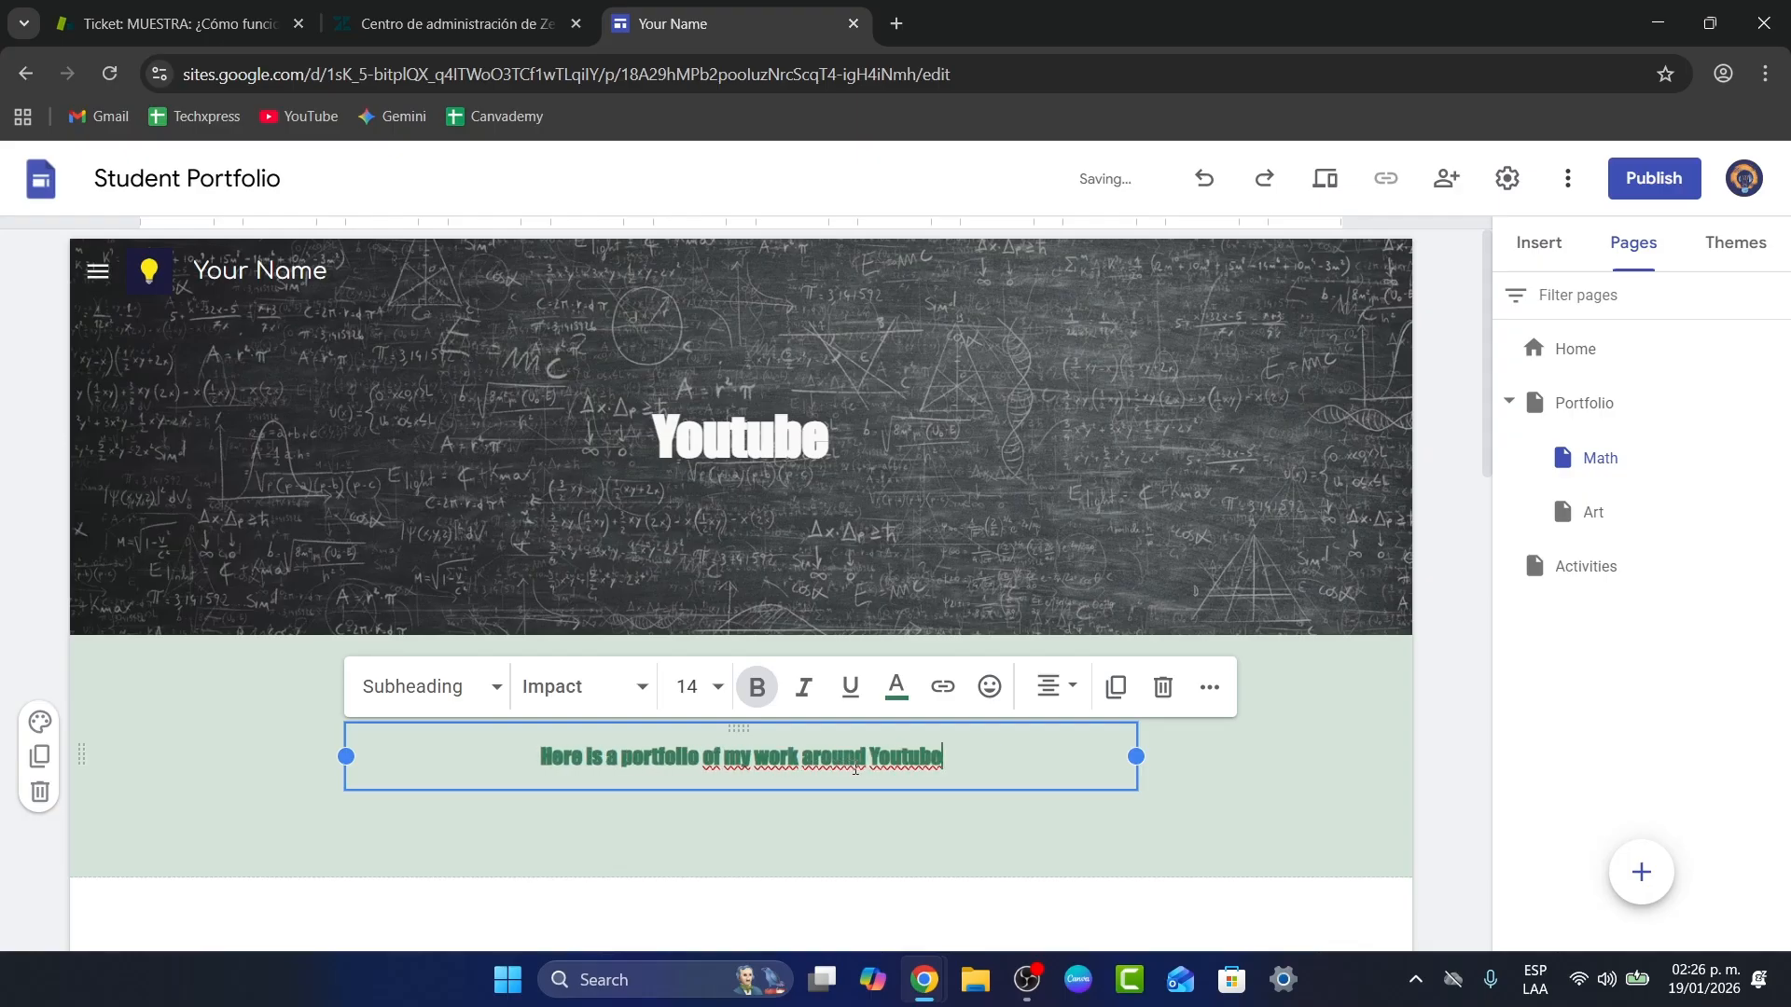
key(Return)
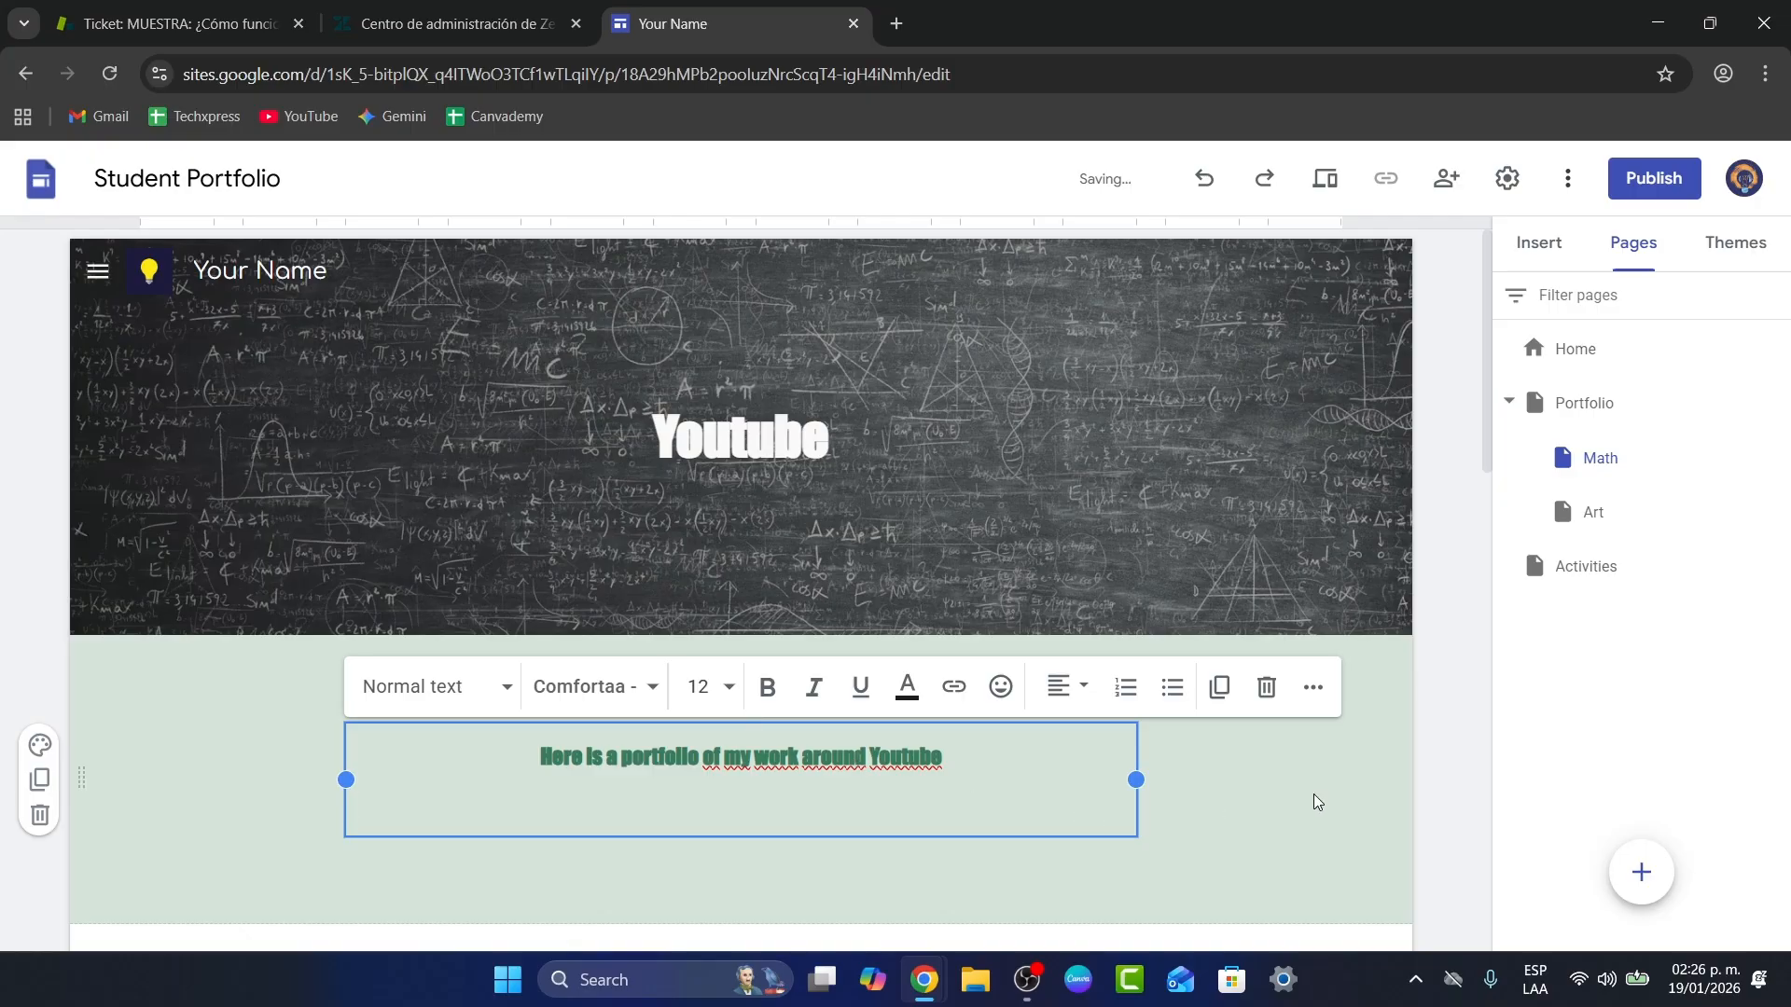
scroll(1316, 803, down, 7)
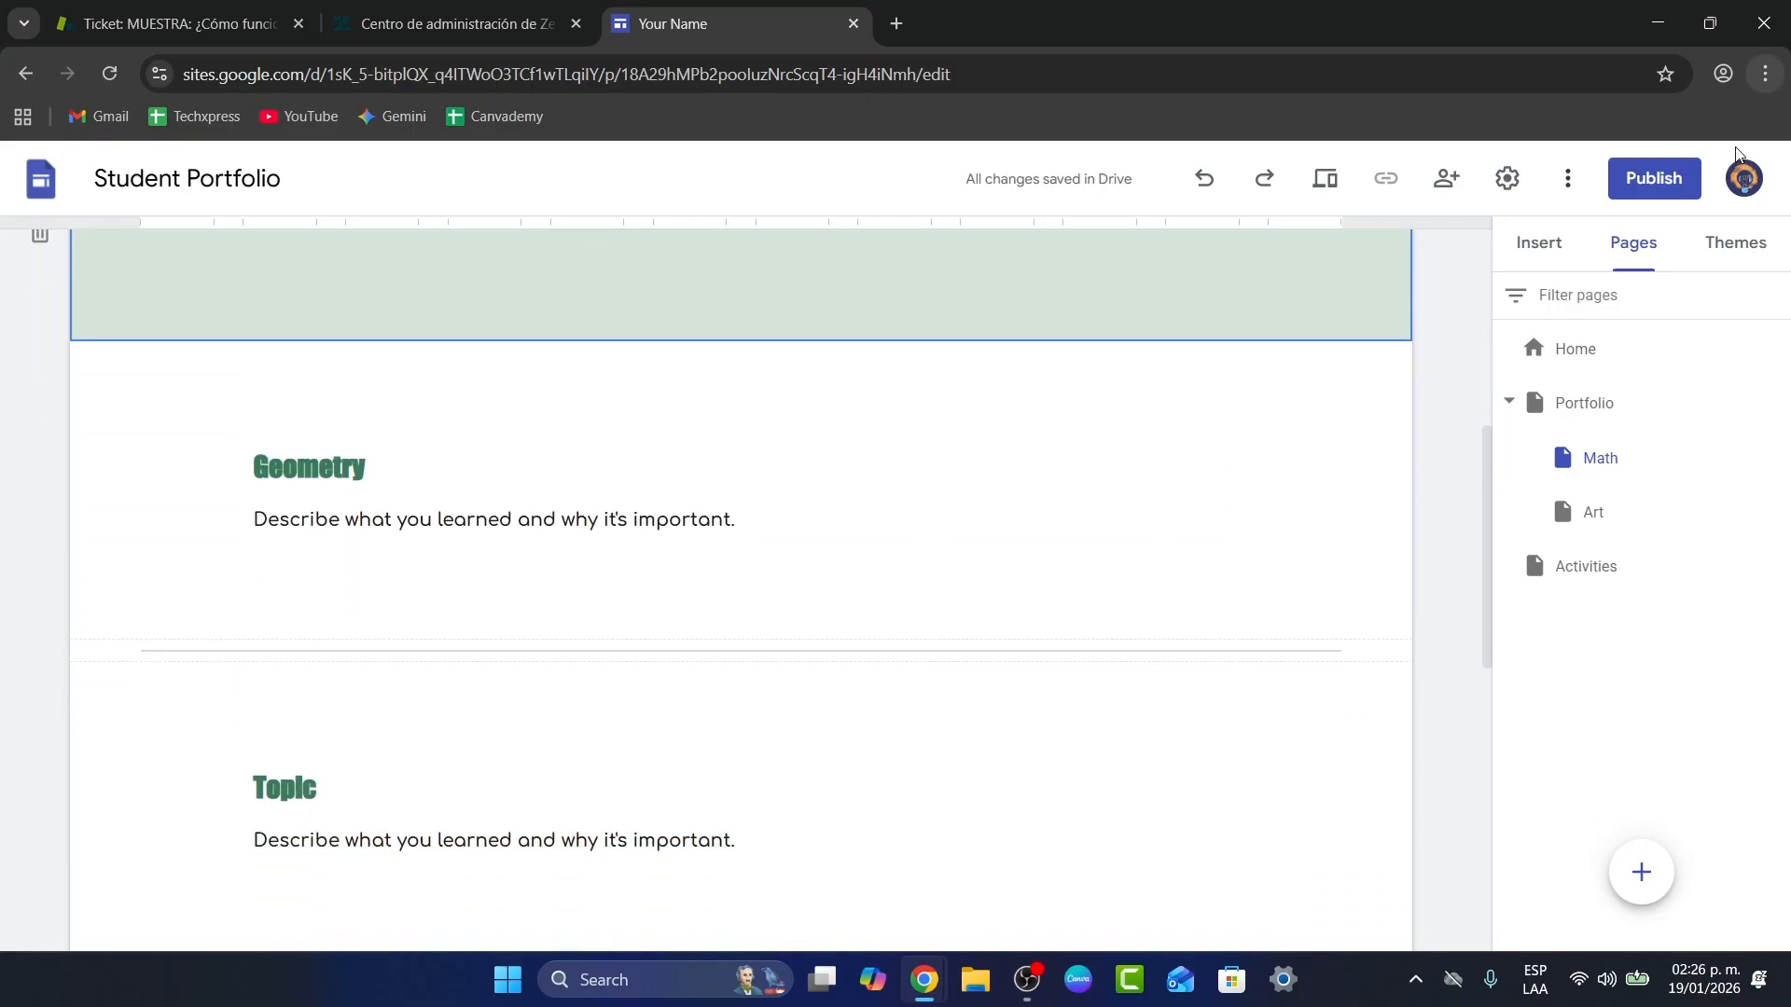
Step: Embed the Drive document 'Amazon KDP Book 4' on the Youtube page
click(1543, 245)
scroll(1577, 578, down, 5)
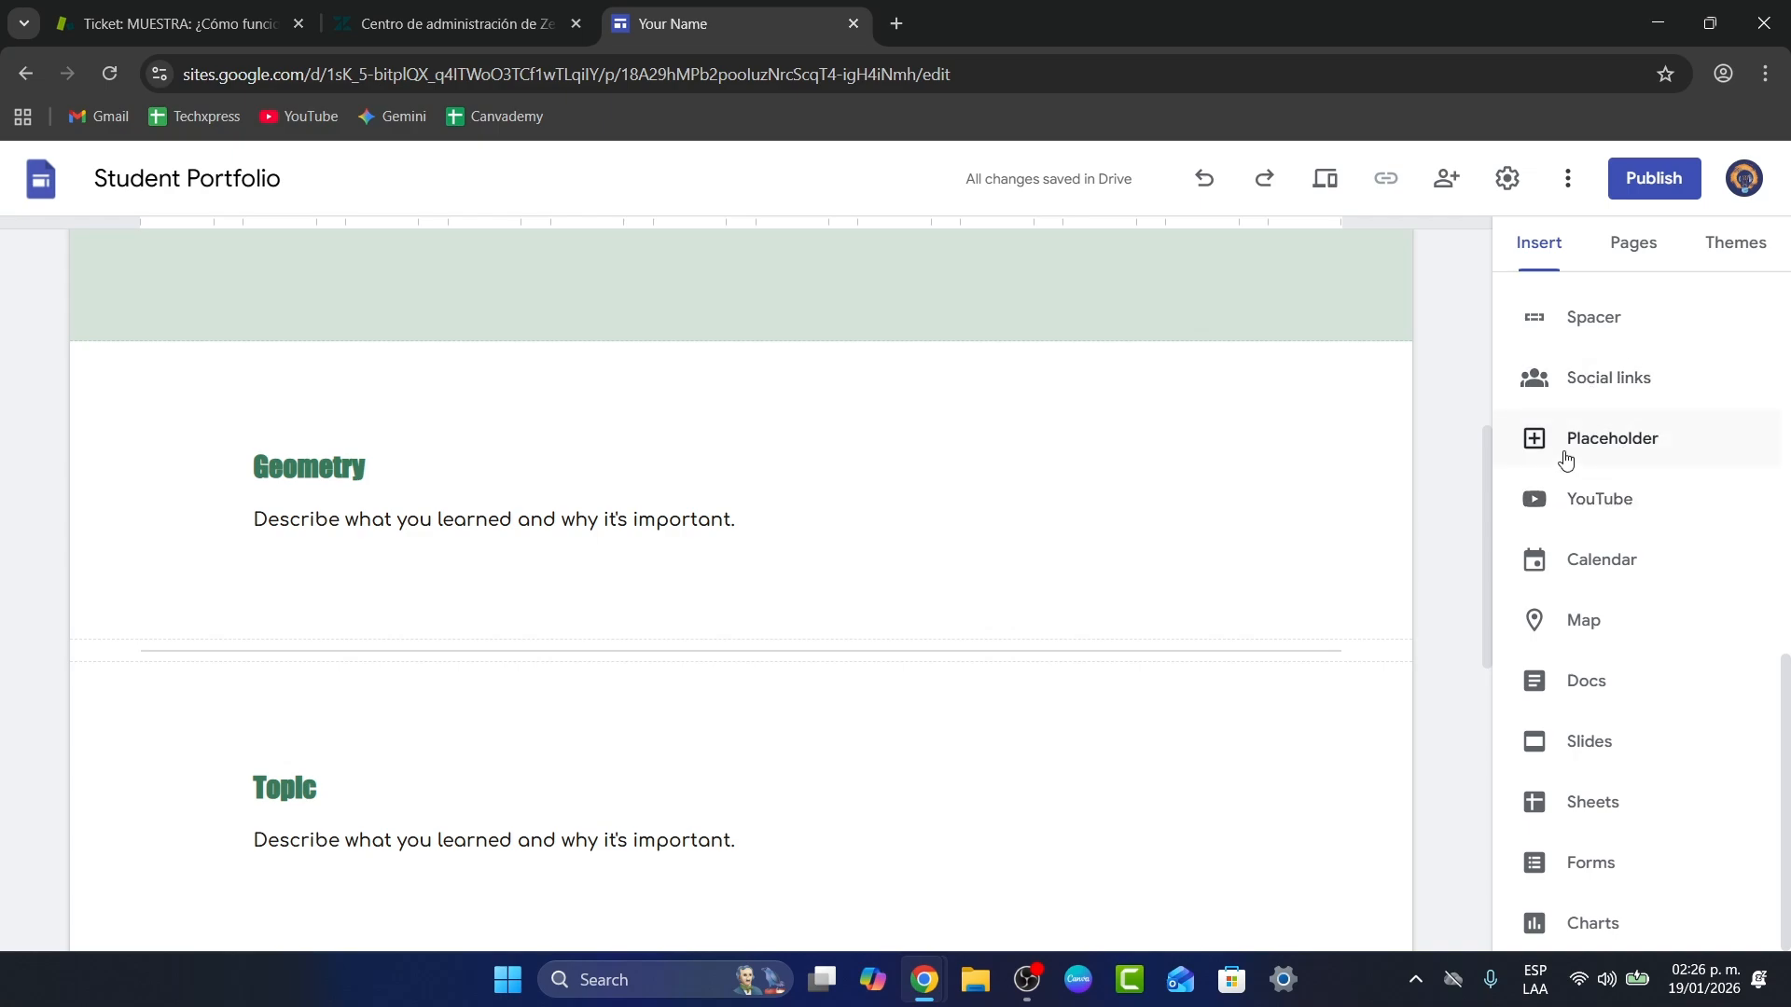
scroll(1570, 462, up, 5)
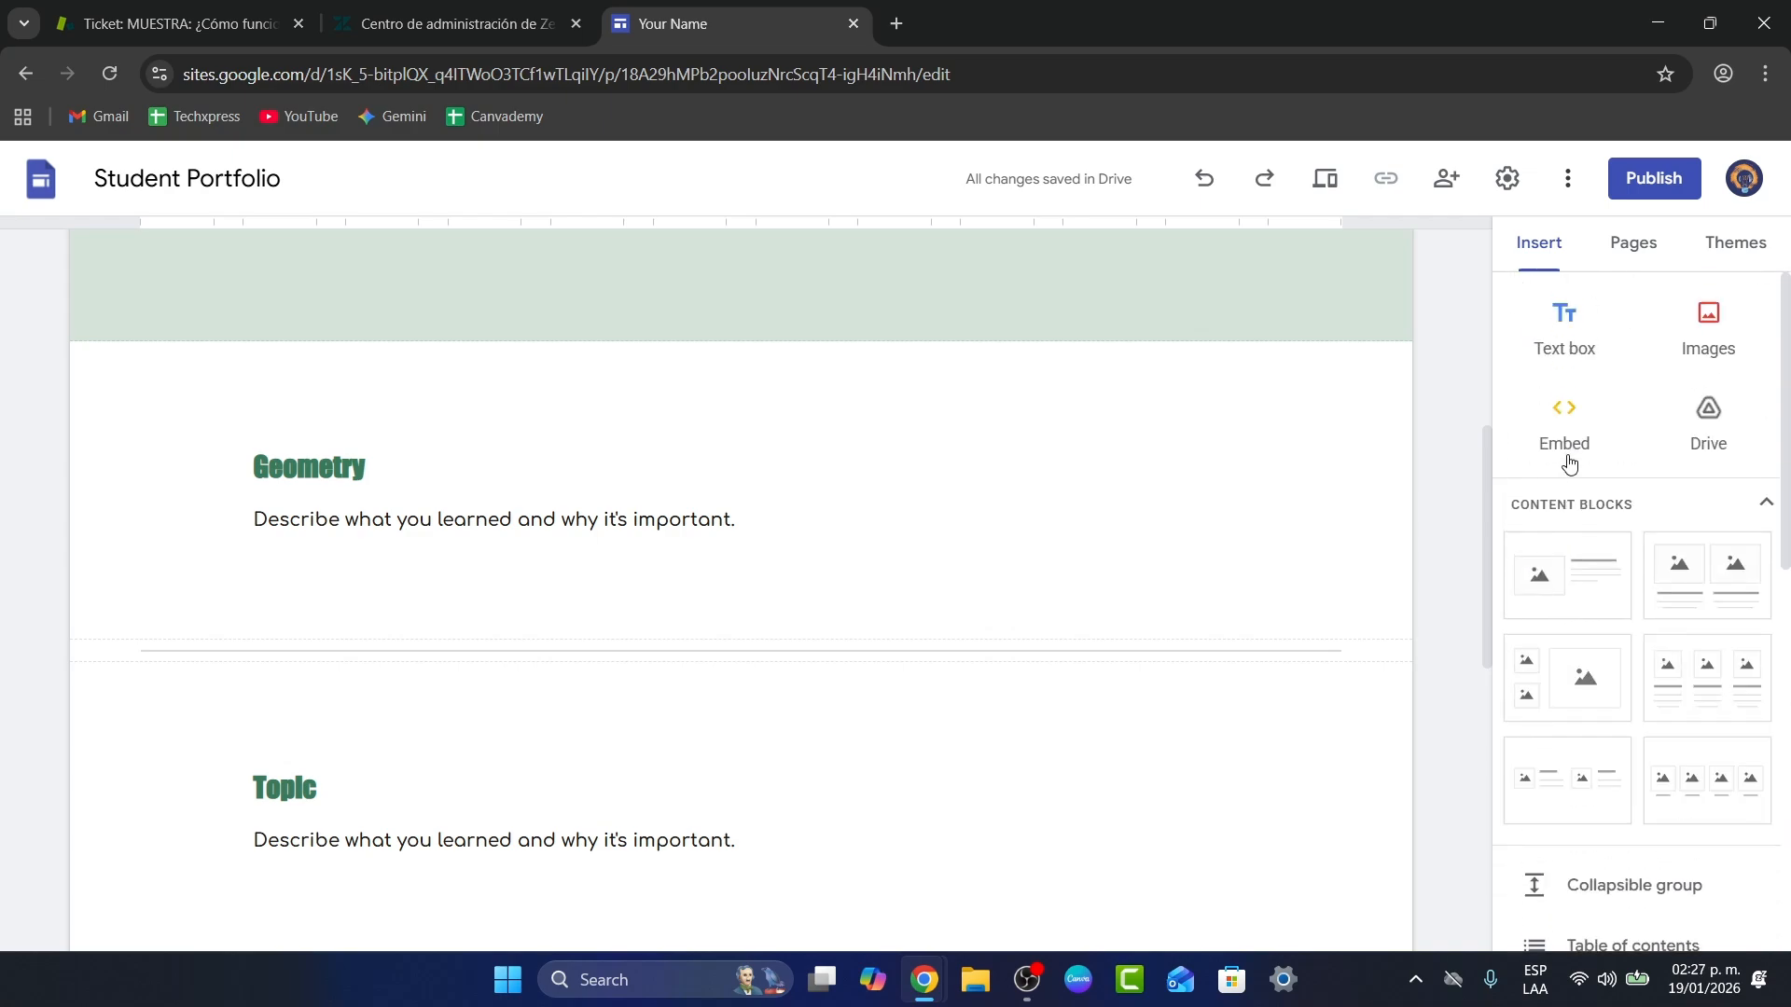
scroll(1575, 469, down, 5)
scroll(1710, 428, up, 10)
click(1709, 424)
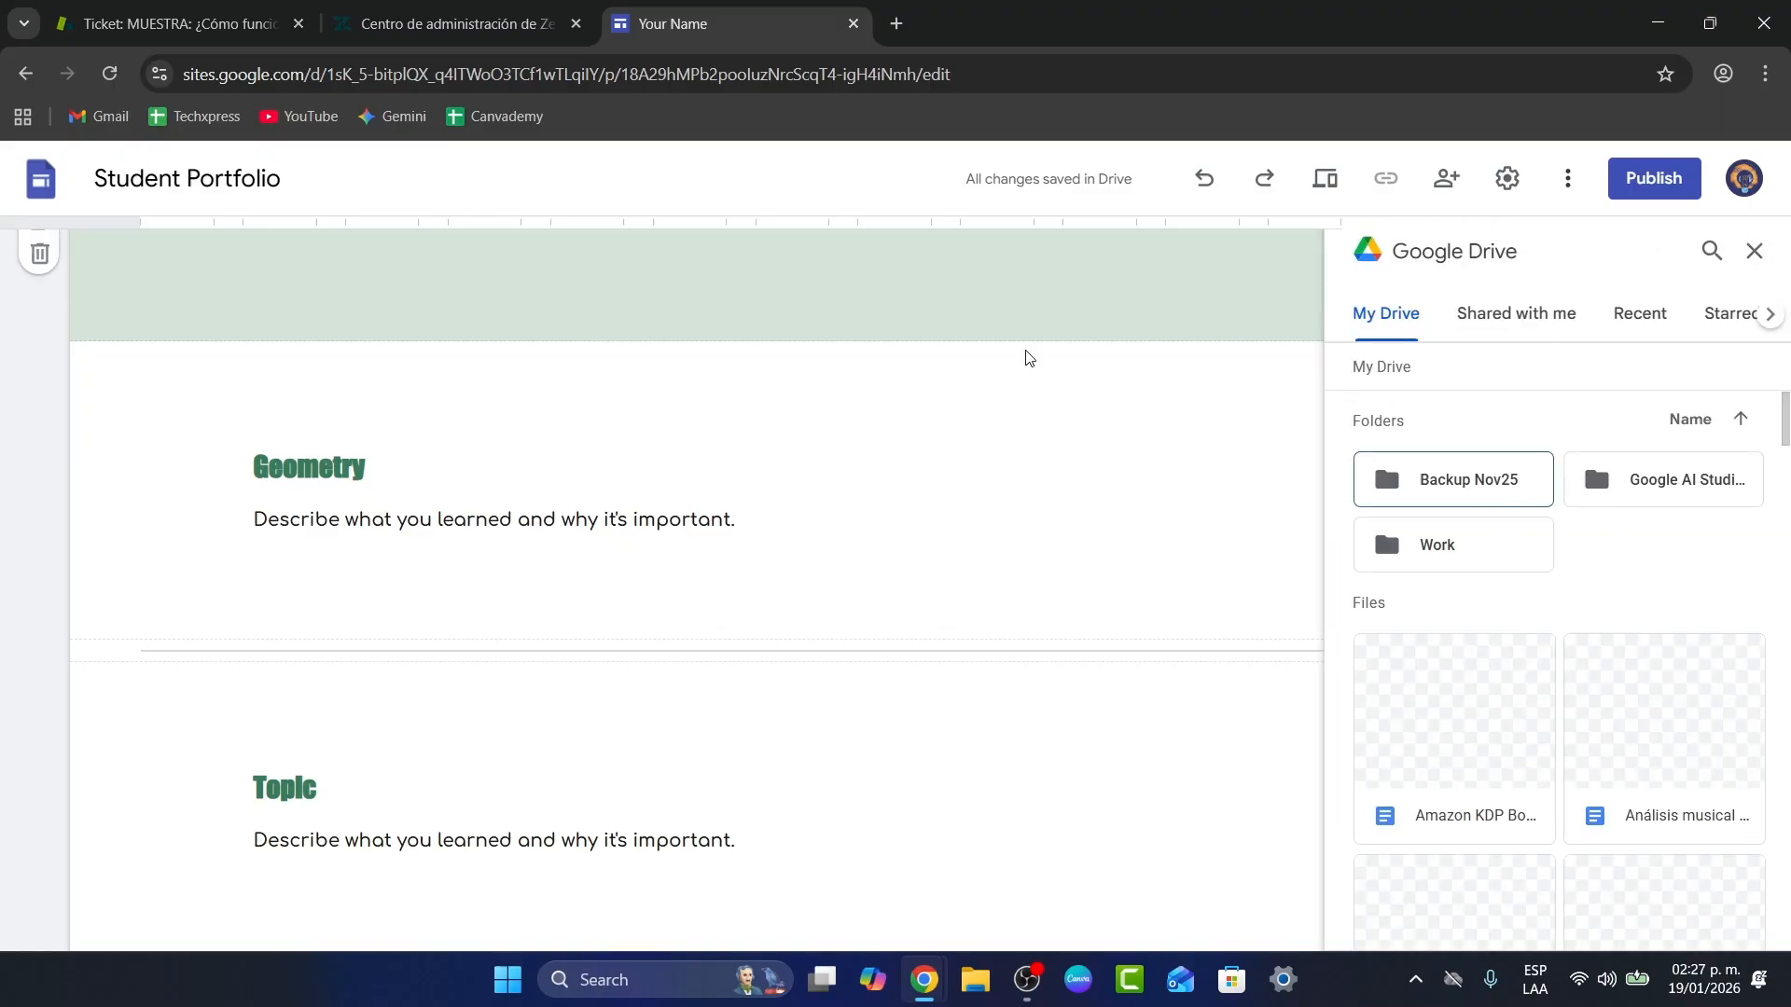
click(1368, 683)
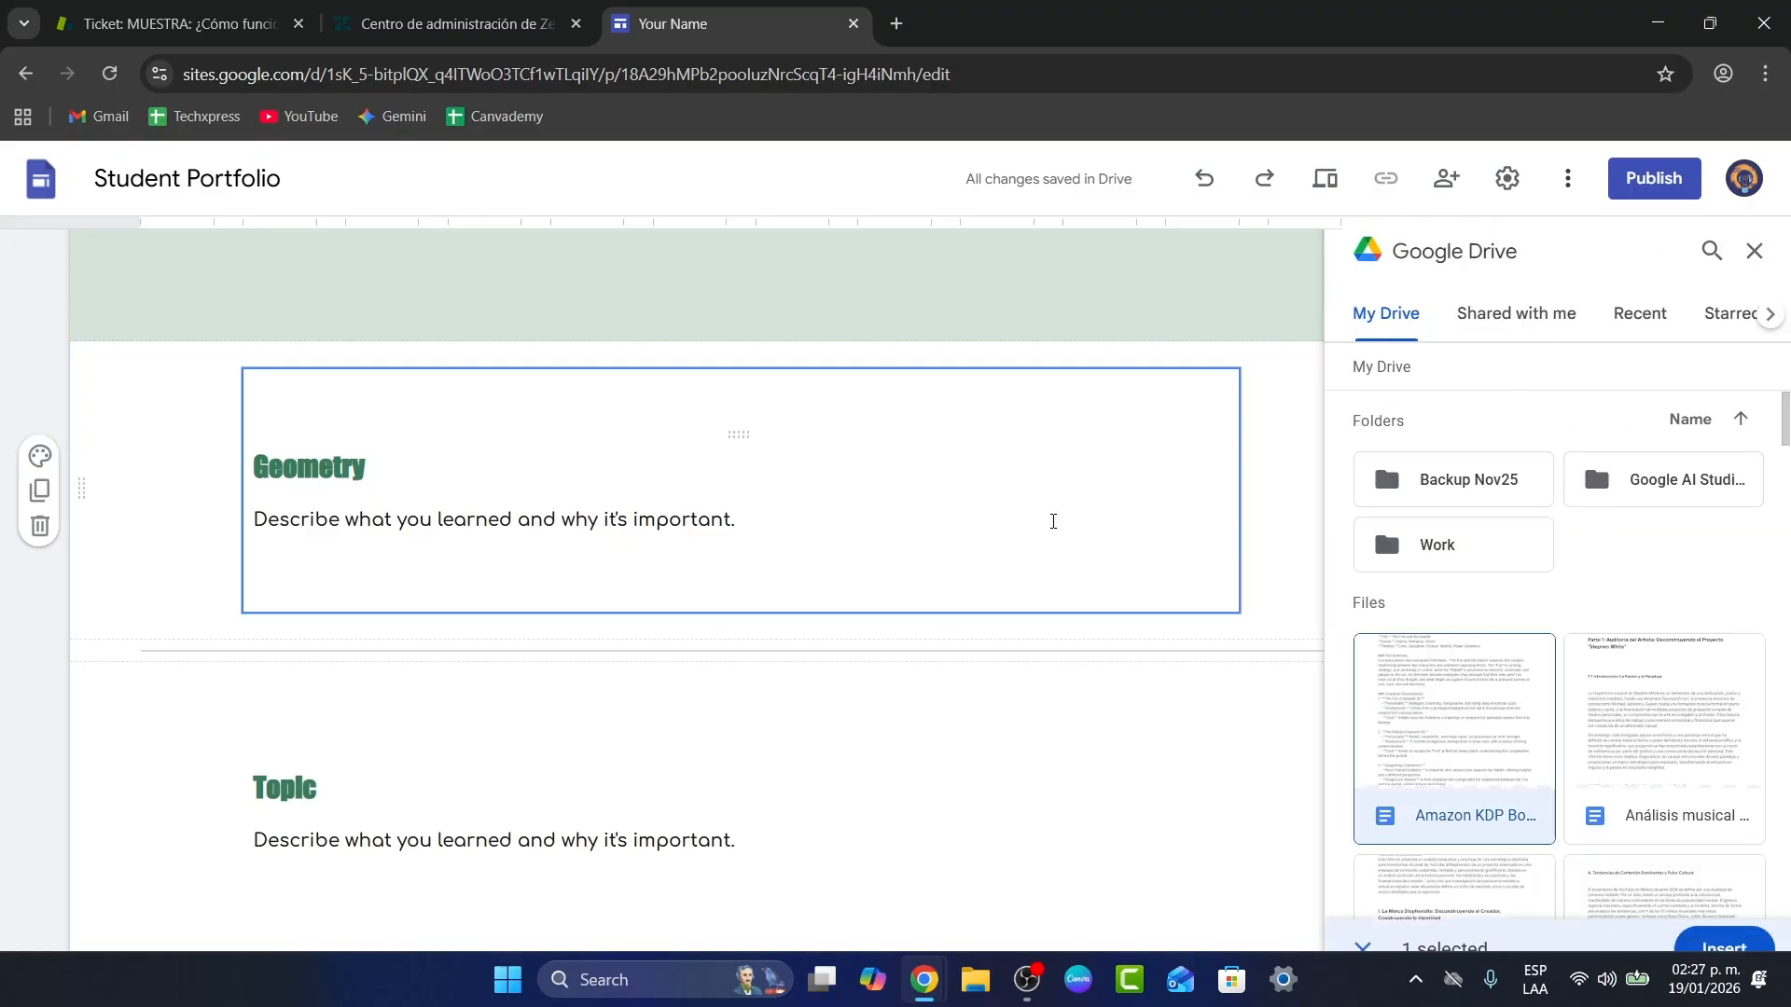
click(1723, 921)
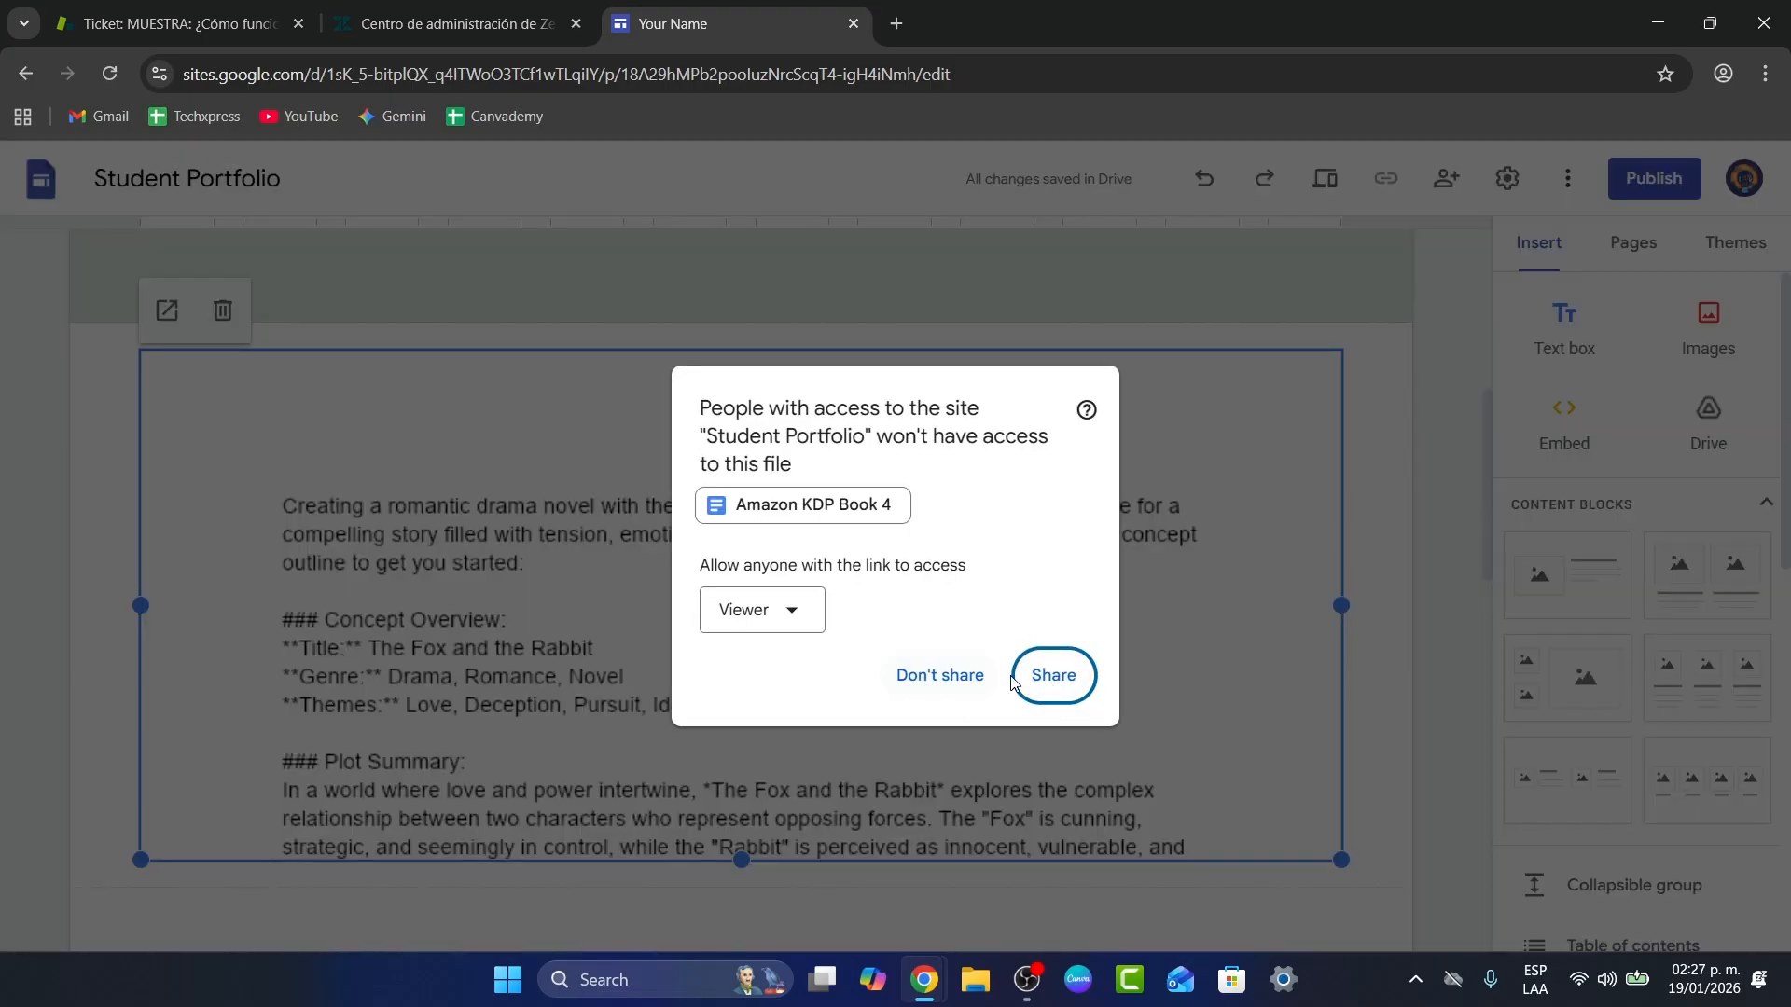
Step: Let visitors view the embedded document and narrow its block
click(1029, 689)
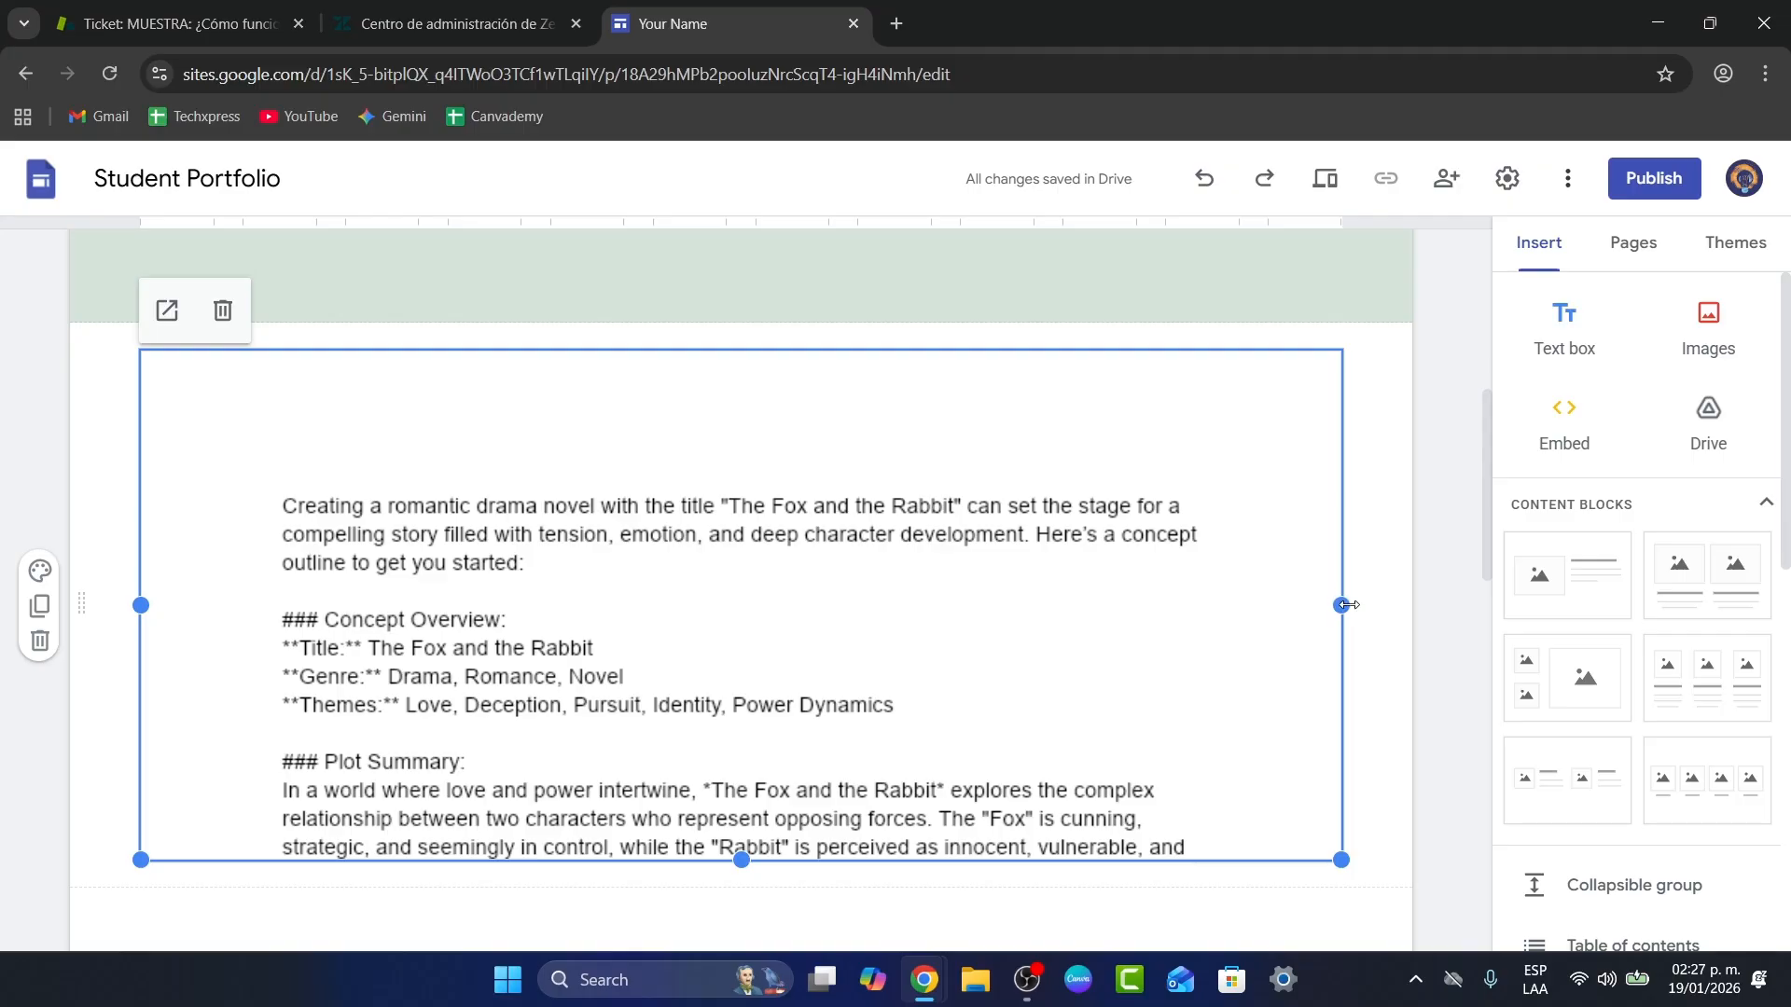
drag(1344, 606, 562, 590)
click(425, 610)
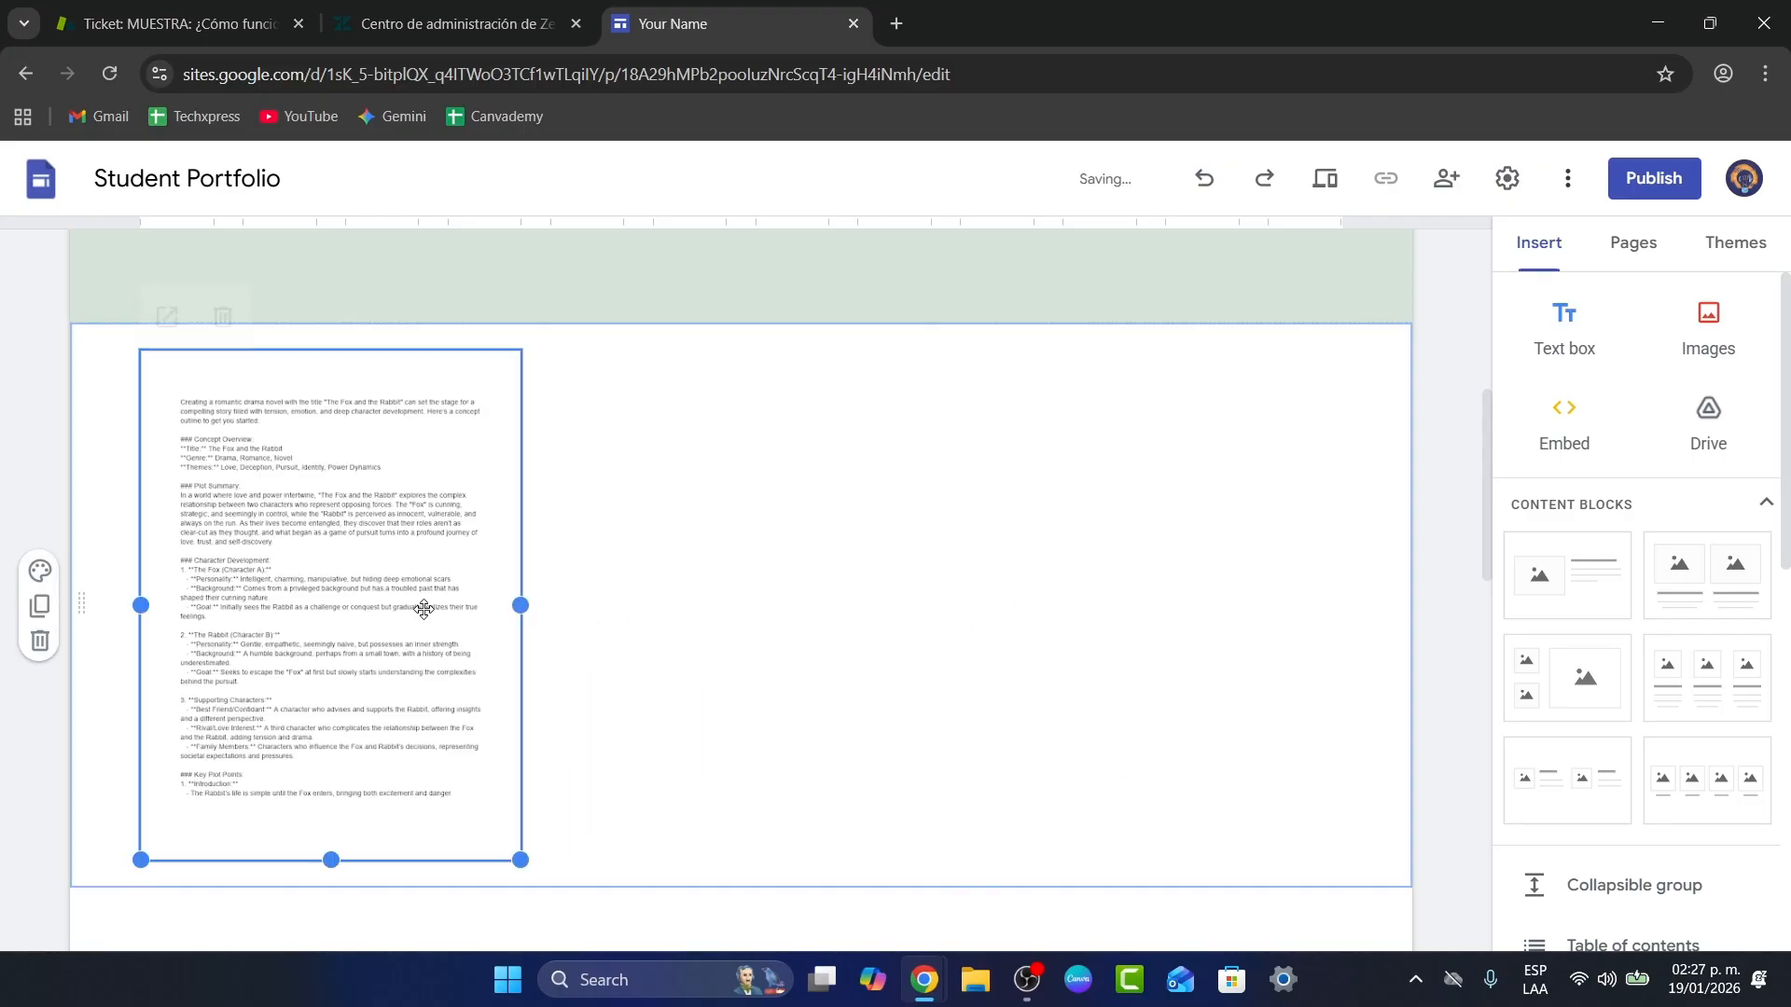
click(620, 618)
scroll(1128, 658, up, 6)
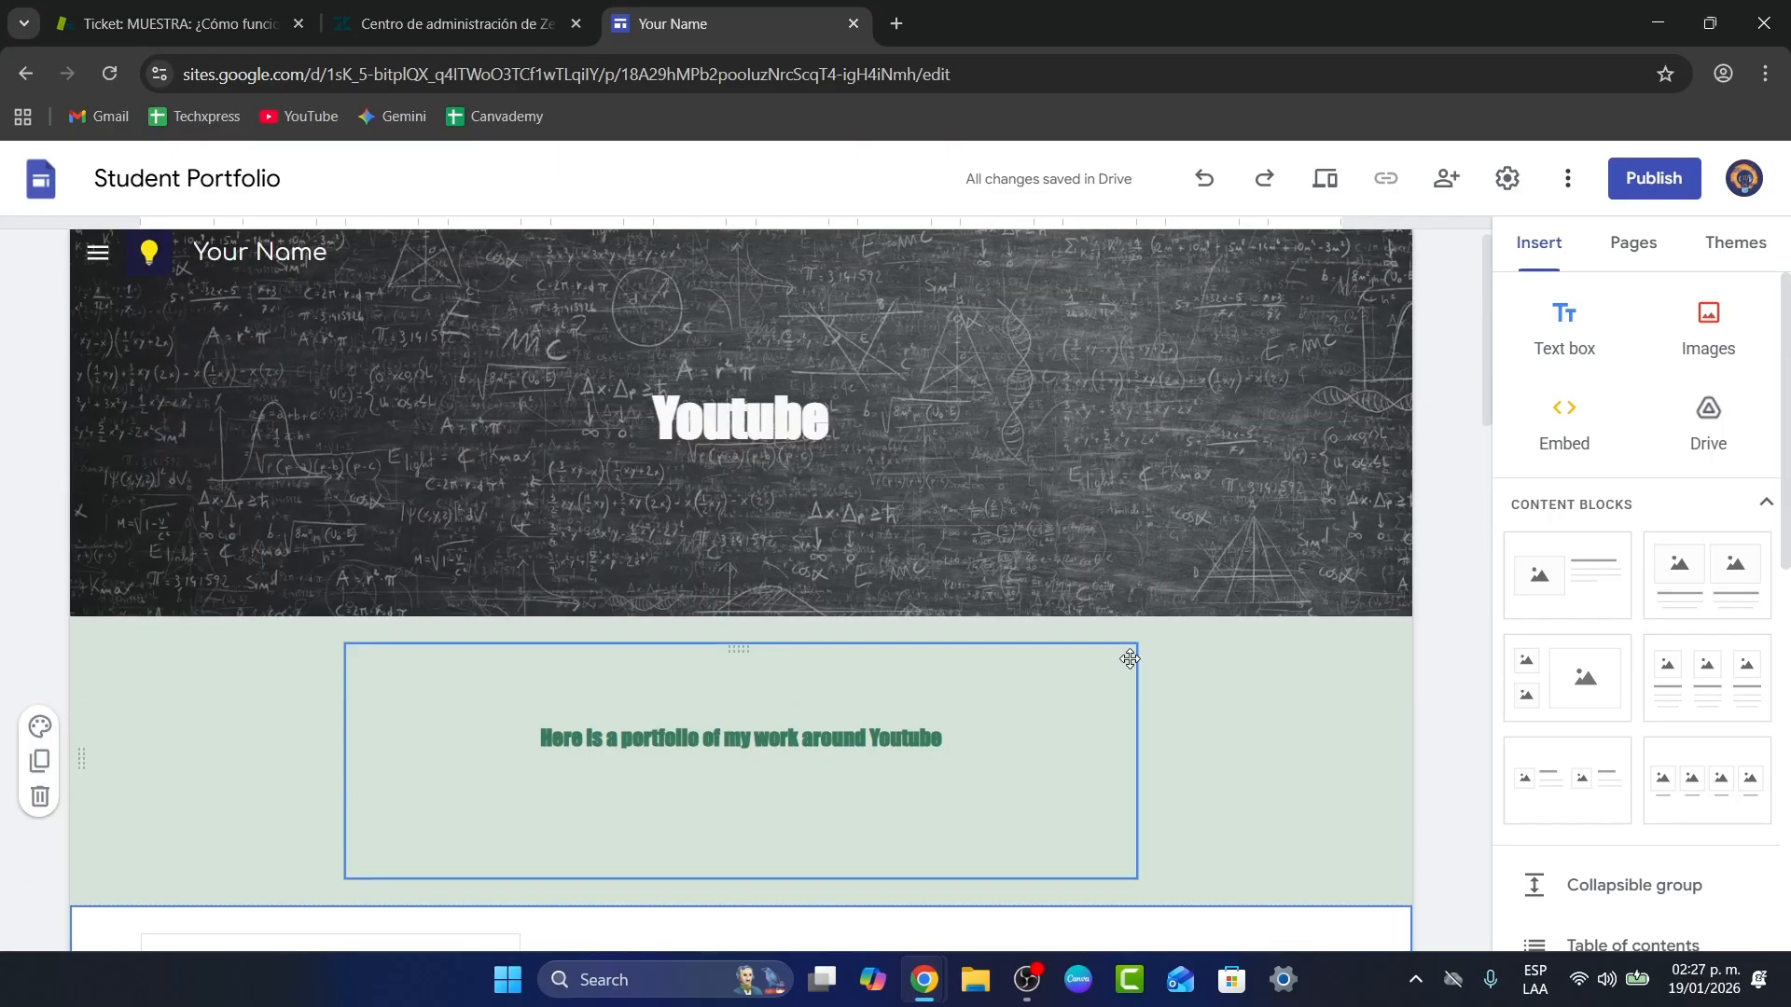
Step: Rename the Math, Art and Activities pages to Youtube, TikTok and Contact
click(1634, 243)
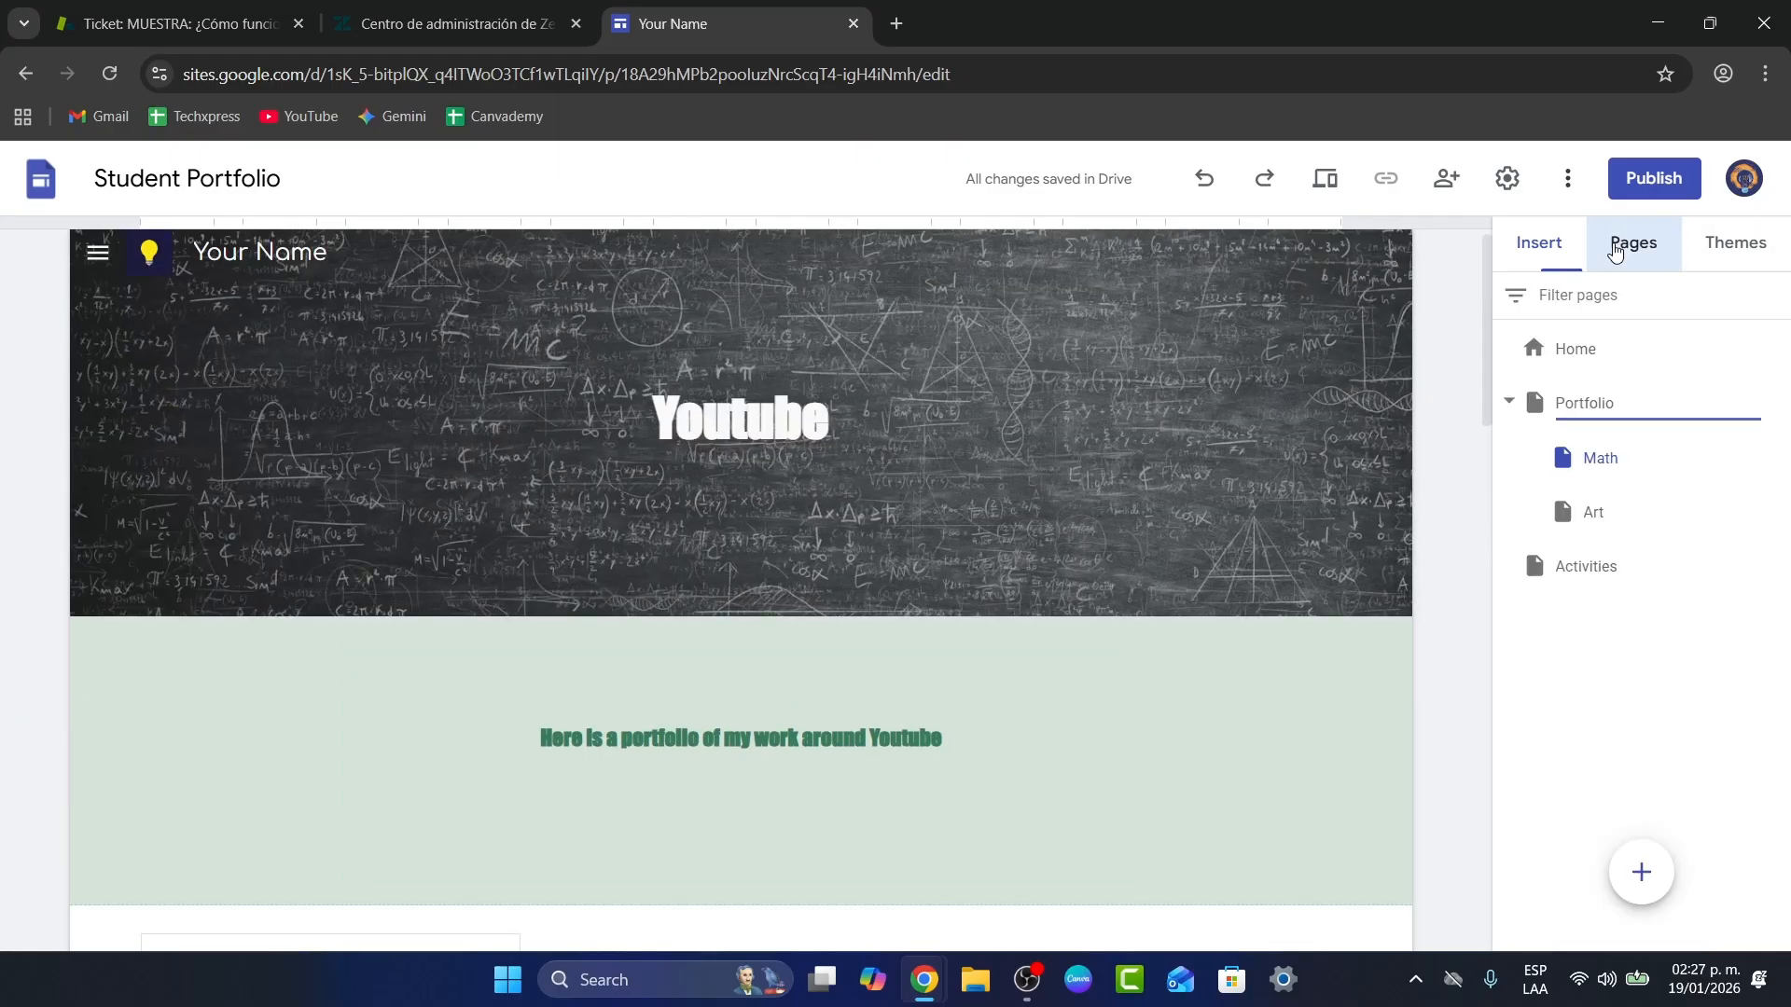
click(98, 252)
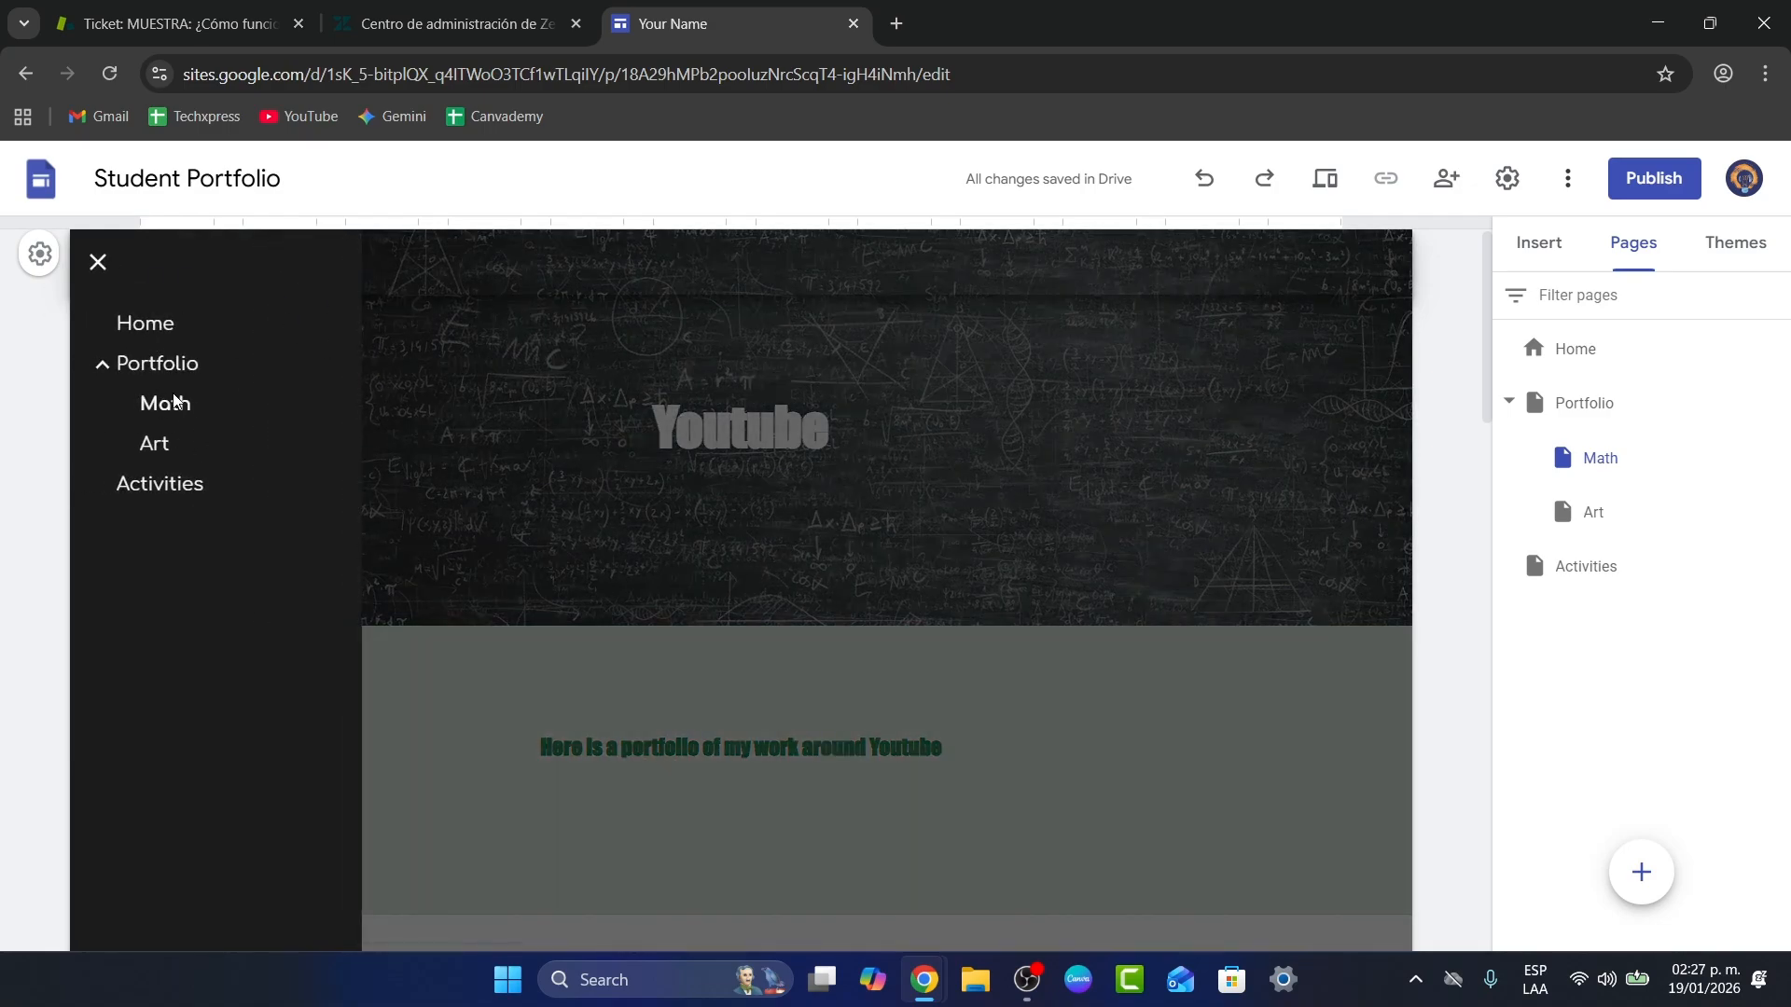
double_click(1600, 454)
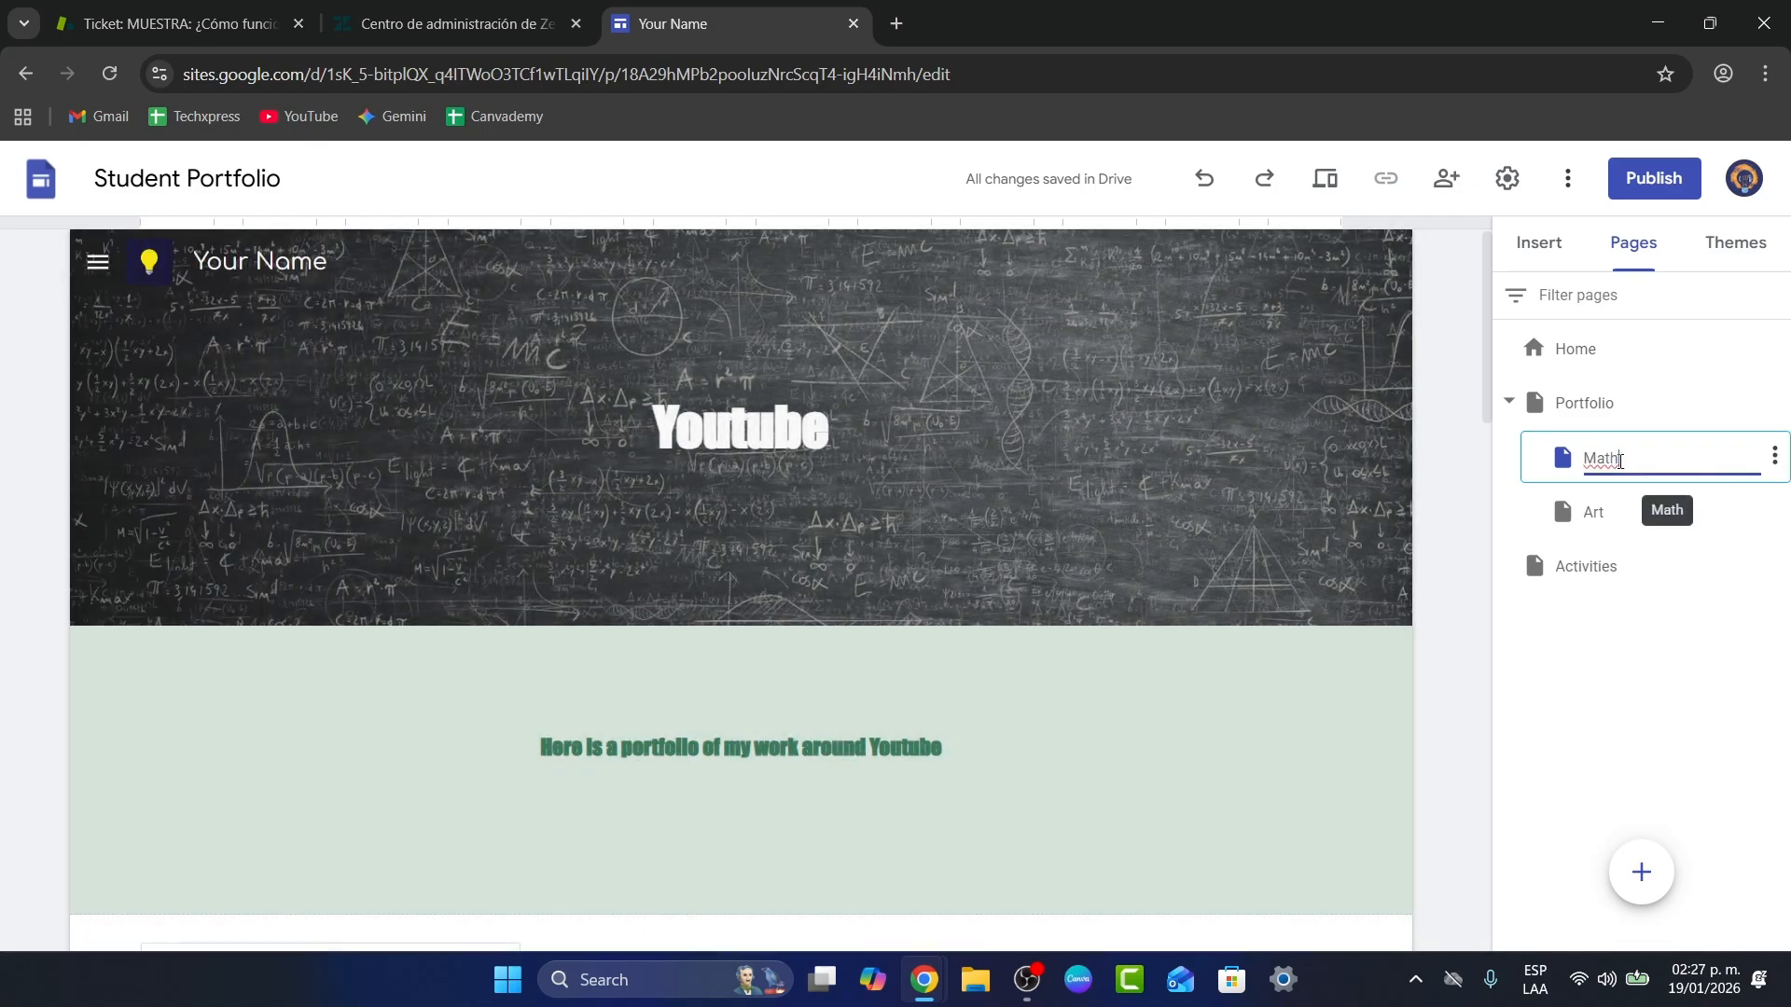
text(Youtube)
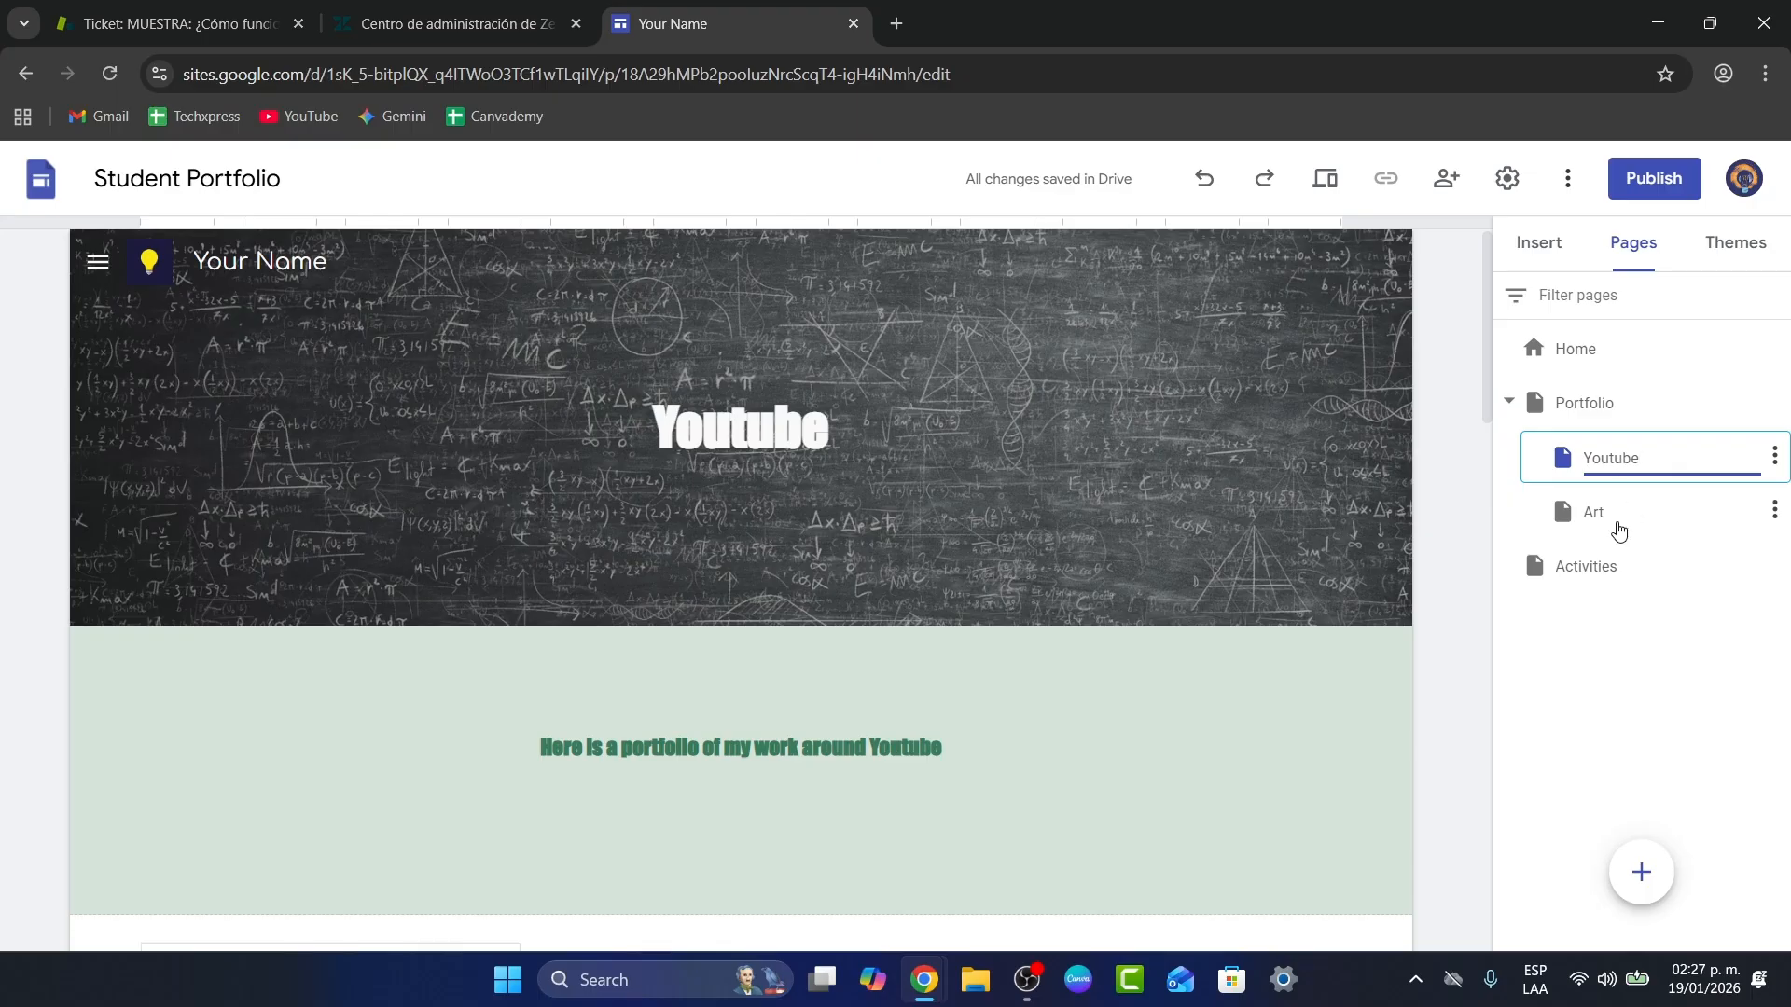
double_click(1593, 511)
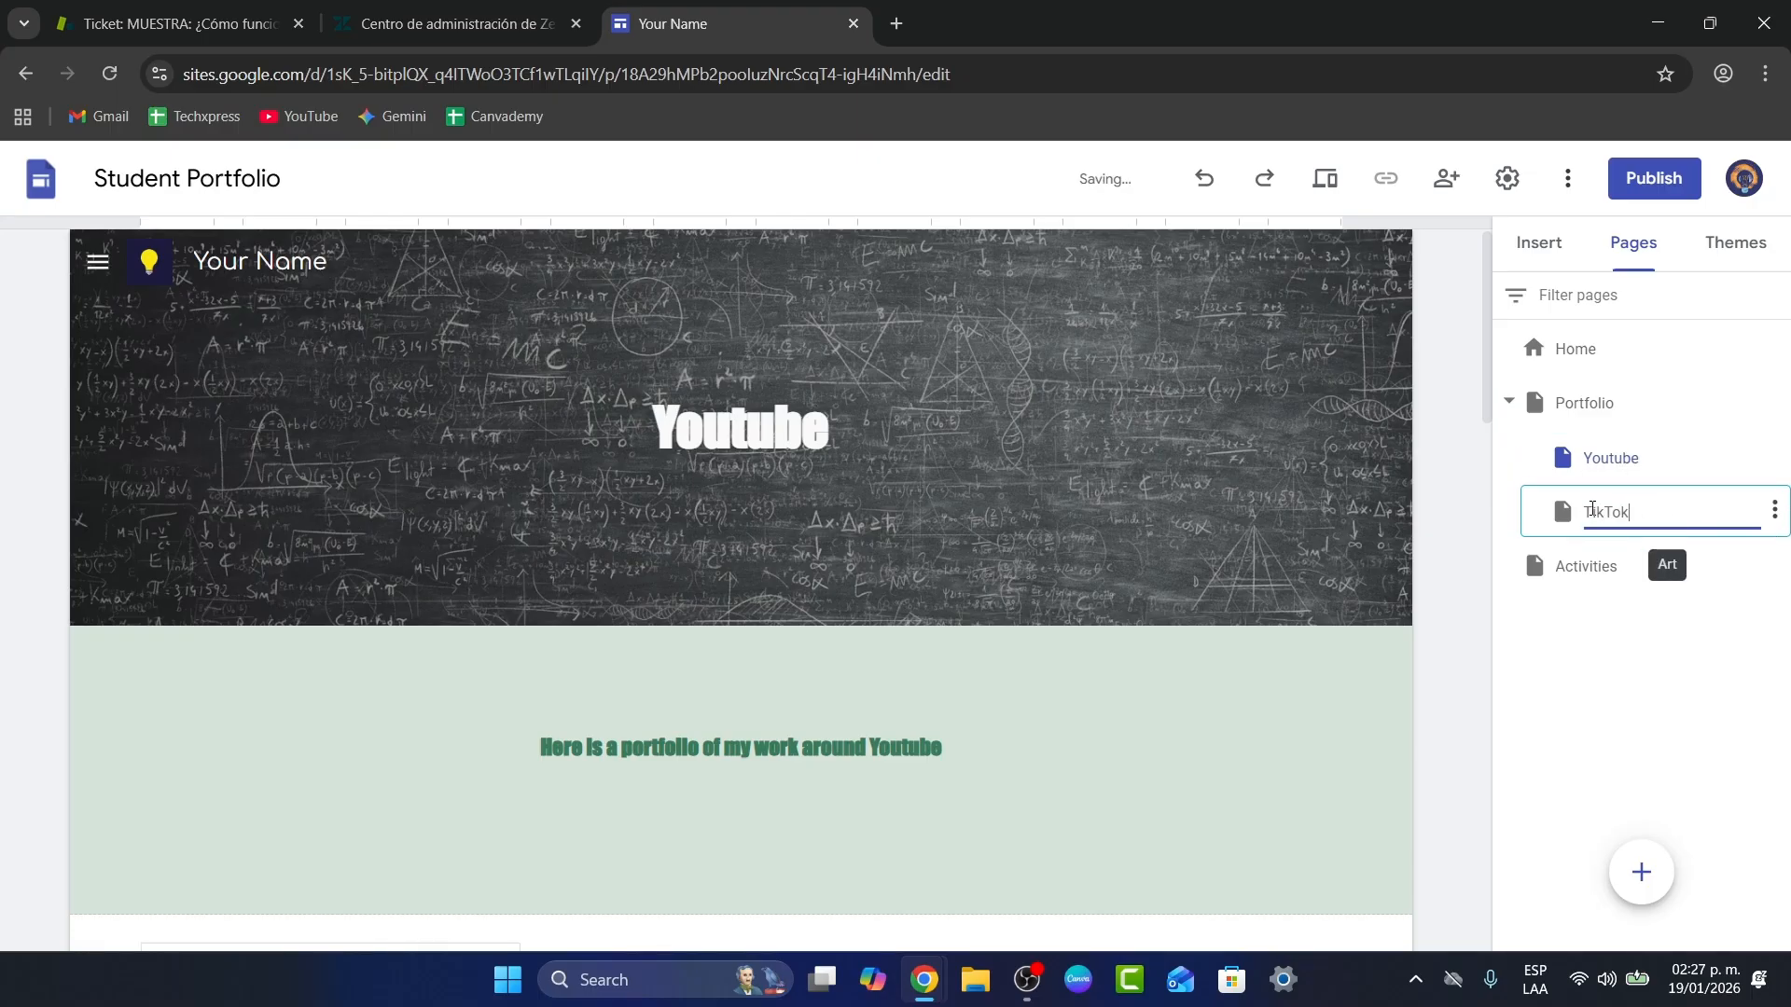
double_click(1591, 571)
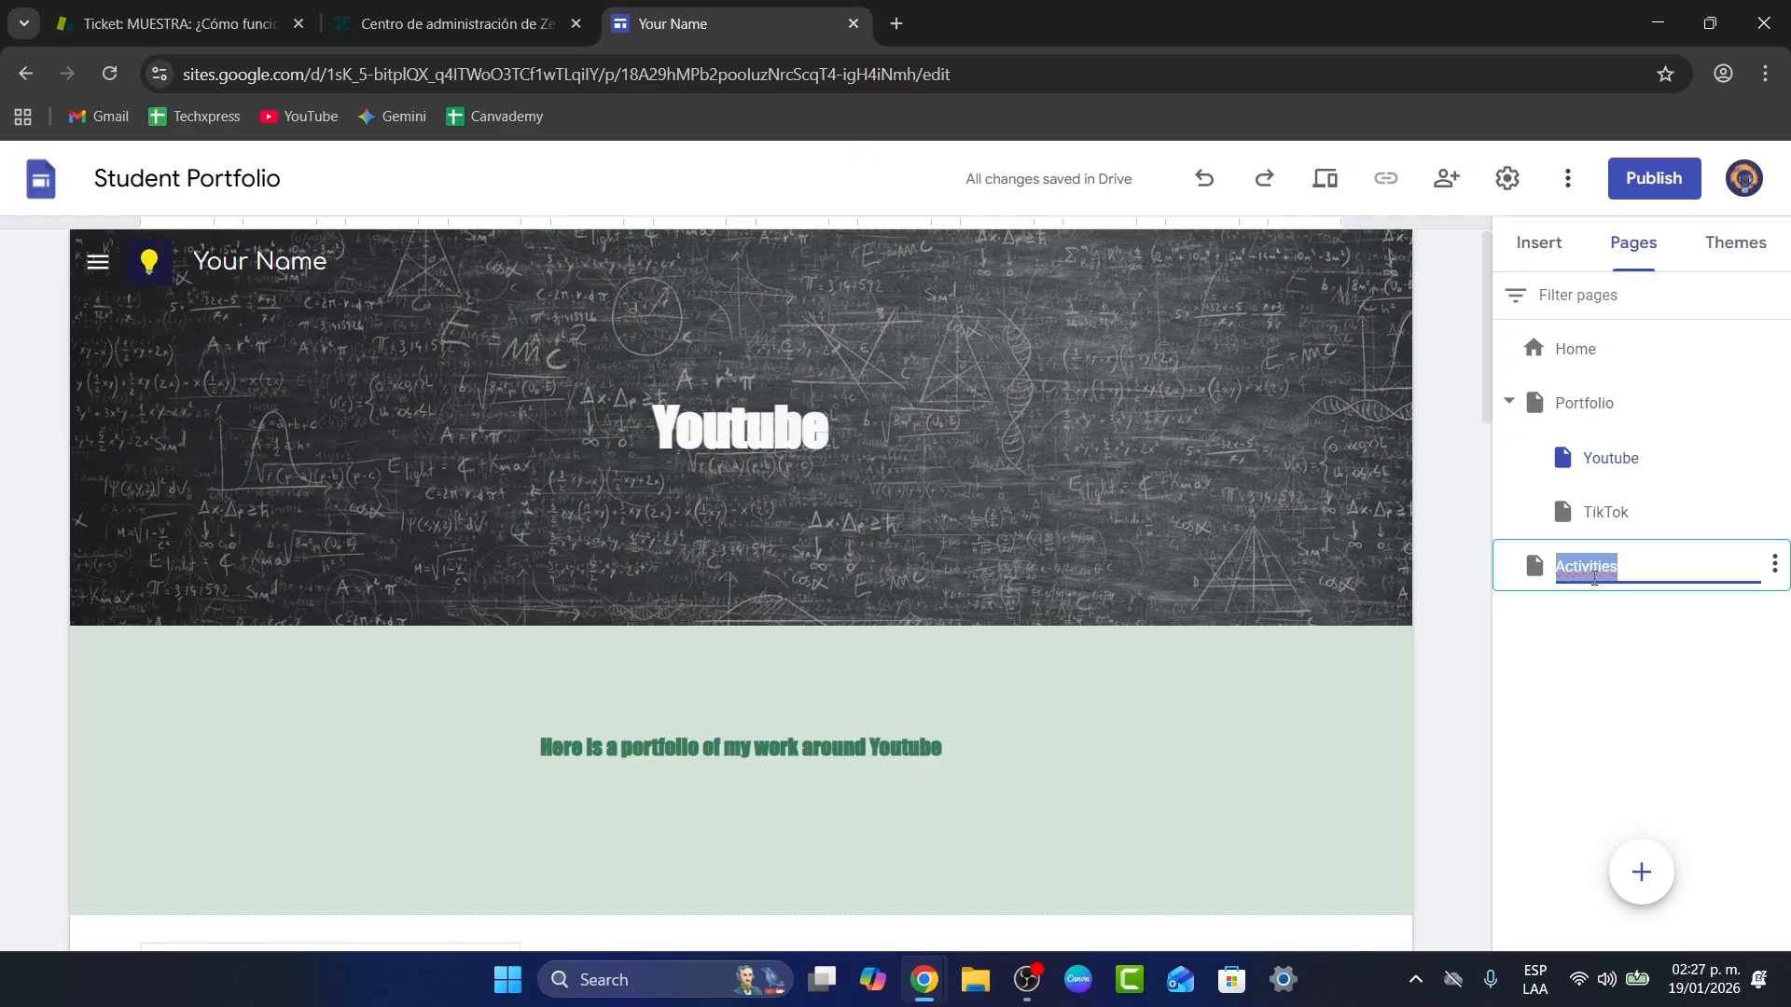
text(Contact)
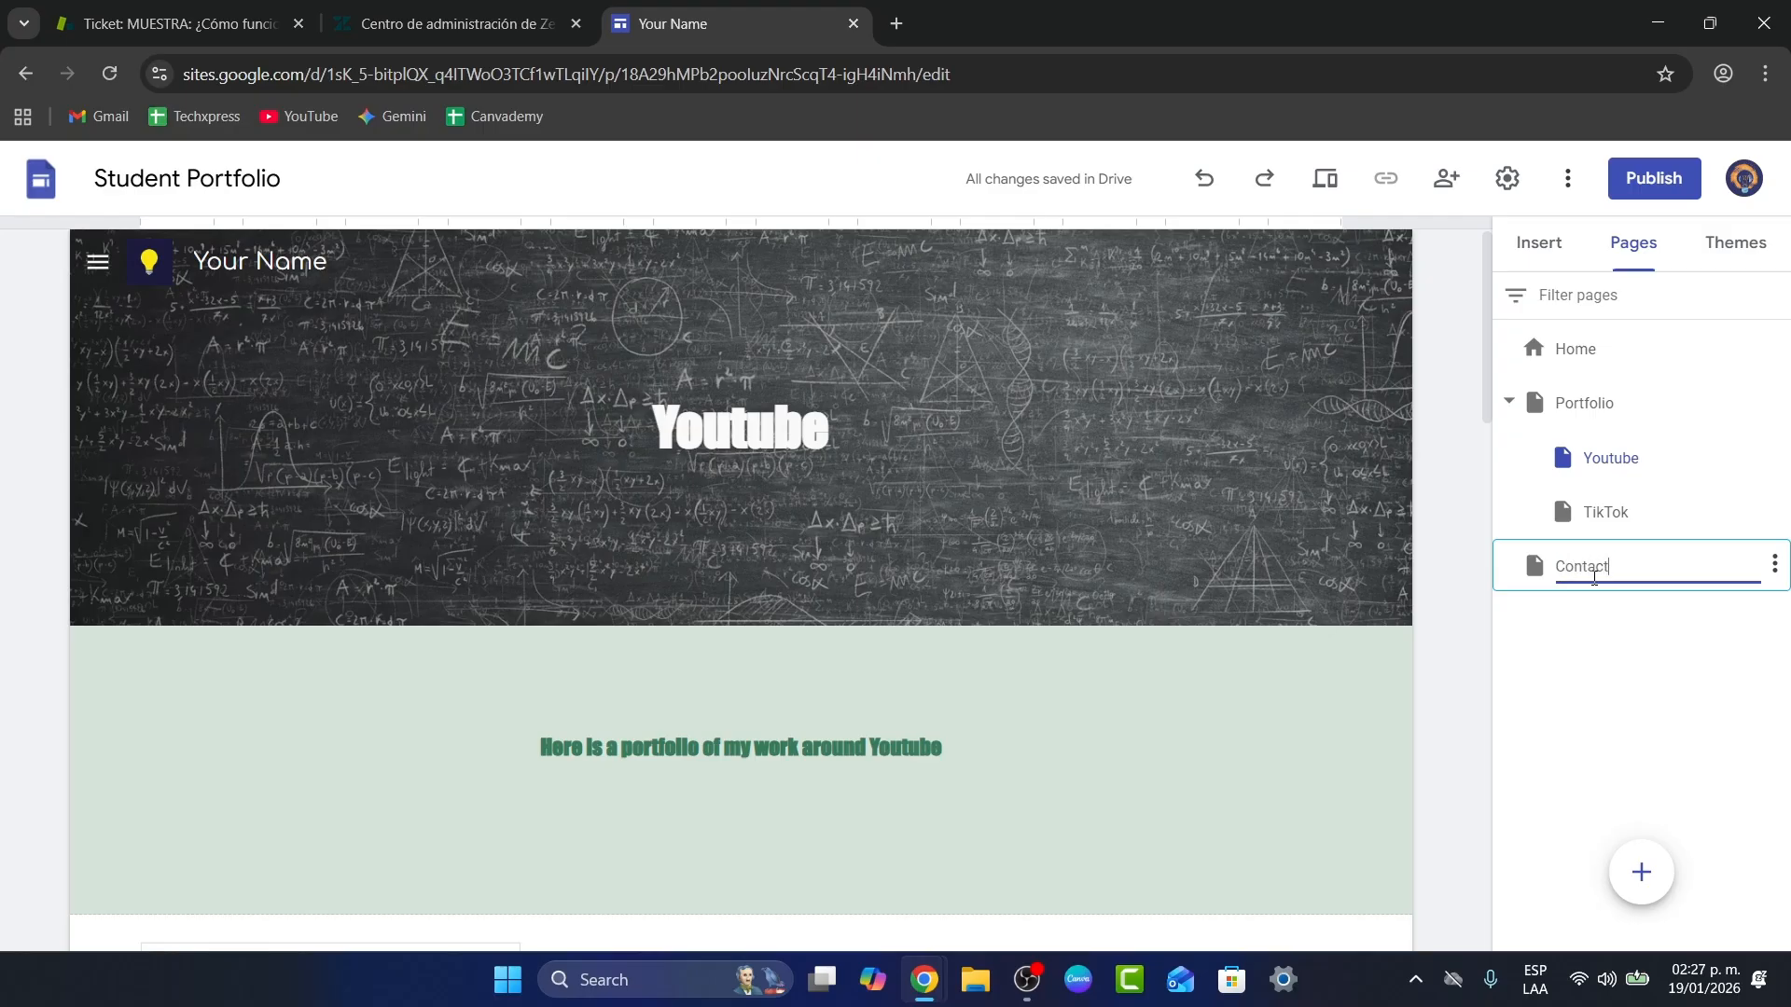
key(Return)
Step: Open the Publish to the web dialog for the site
click(133, 267)
click(106, 268)
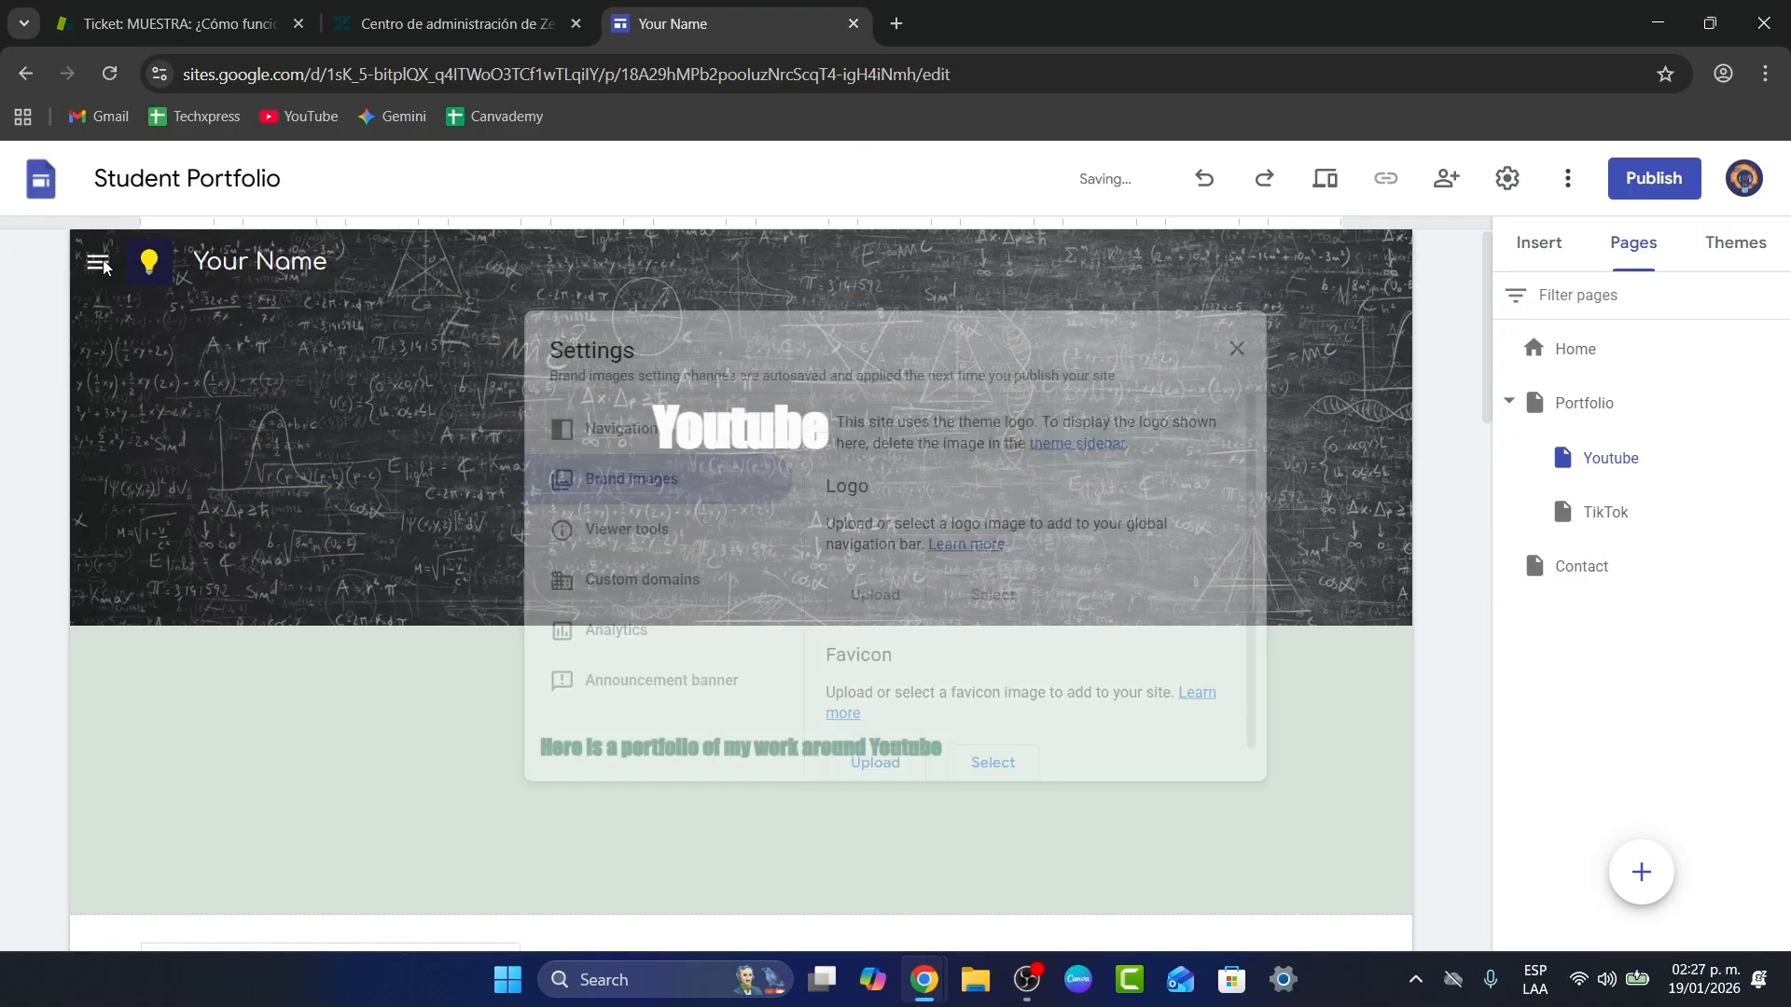
click(99, 265)
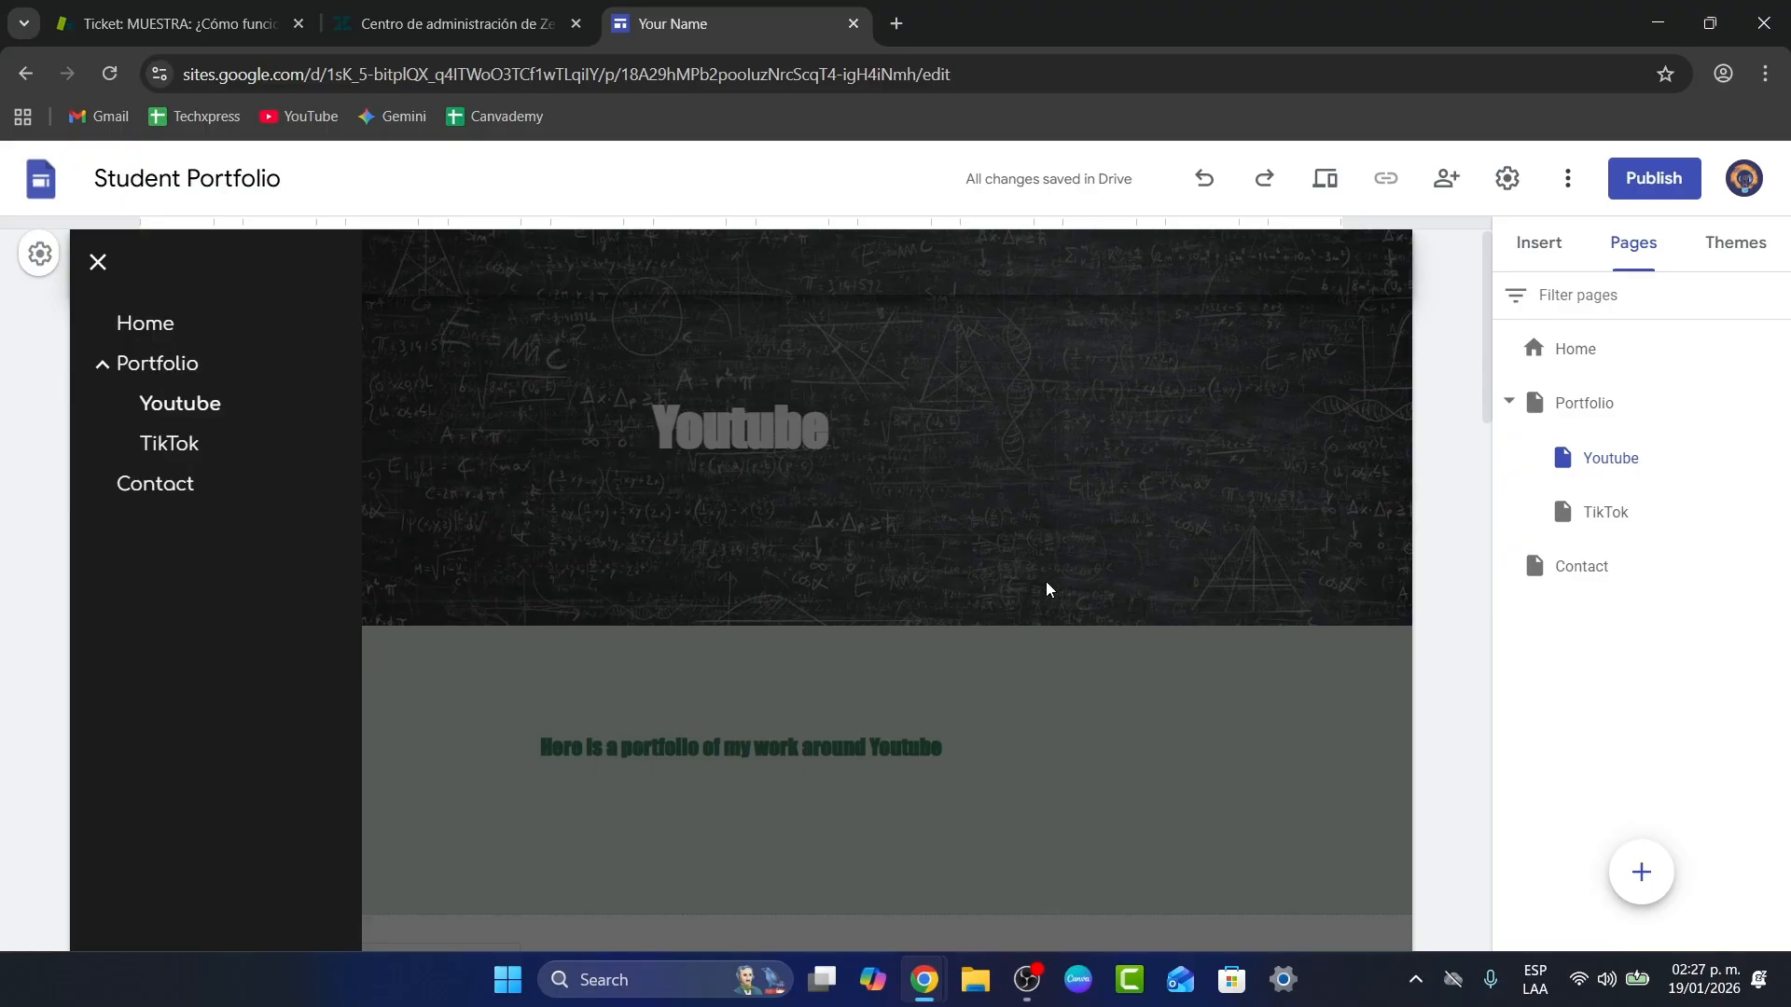
click(1403, 662)
click(1651, 180)
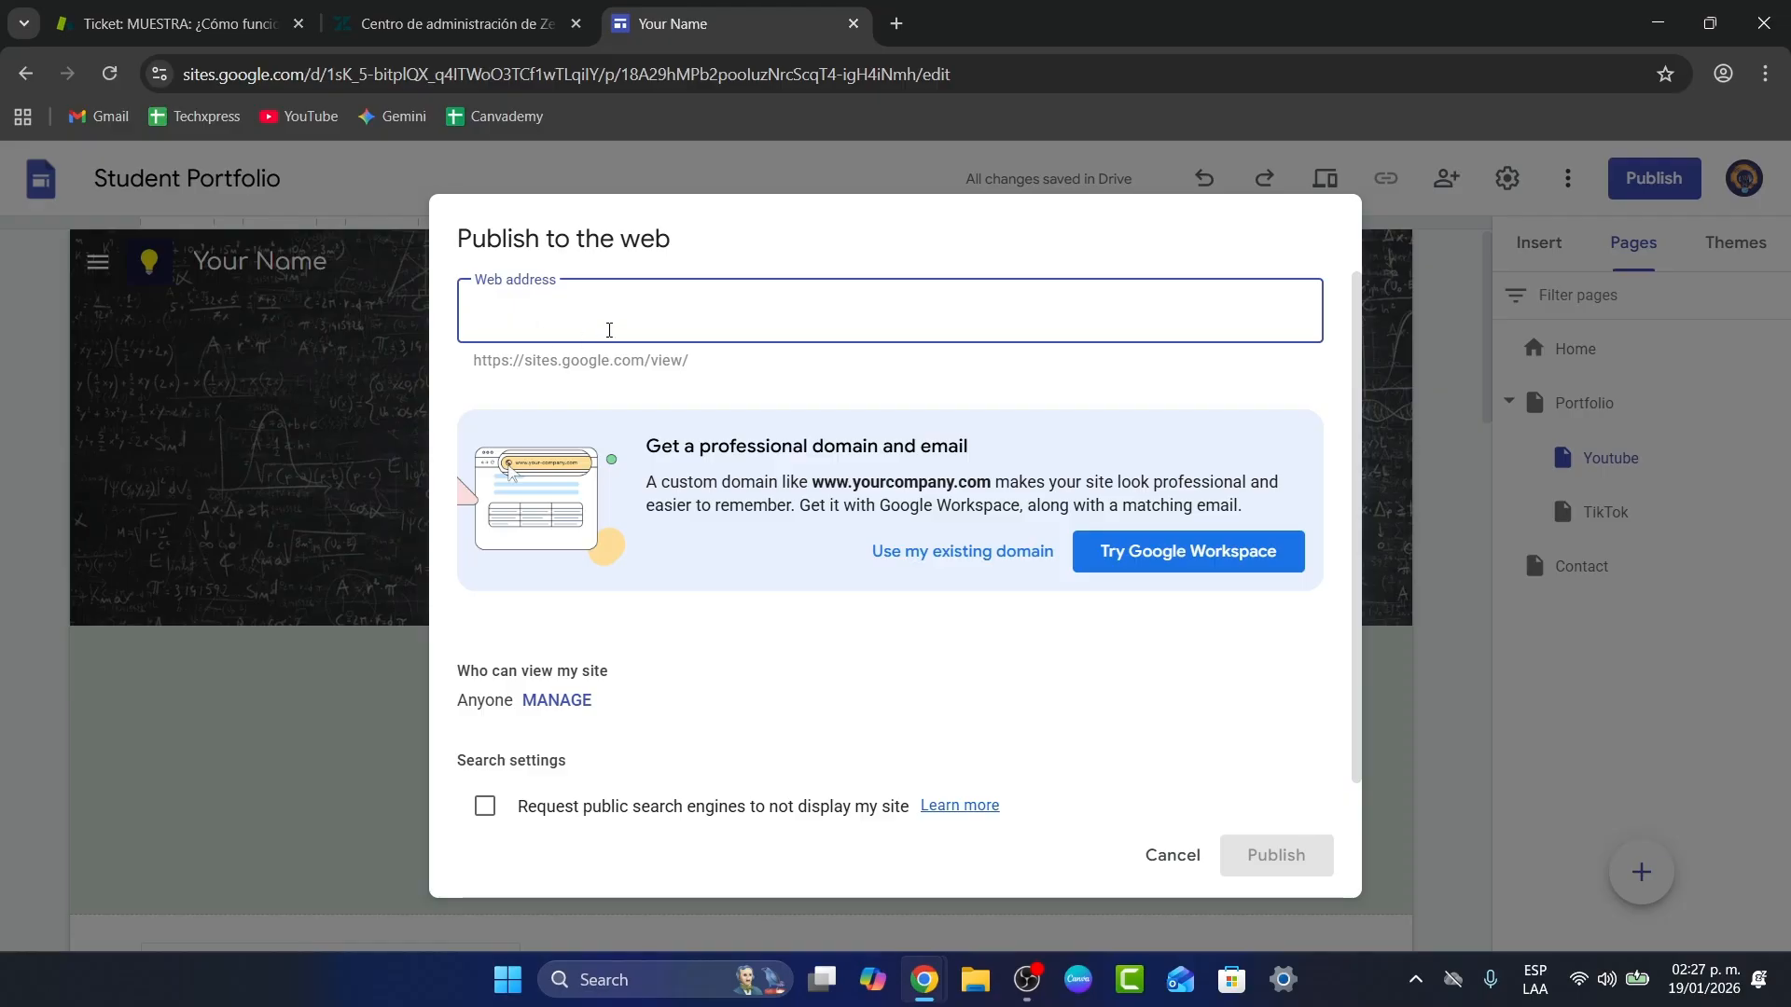
Step: Publish the site at the web address techxpressportfolio
text(techxe)
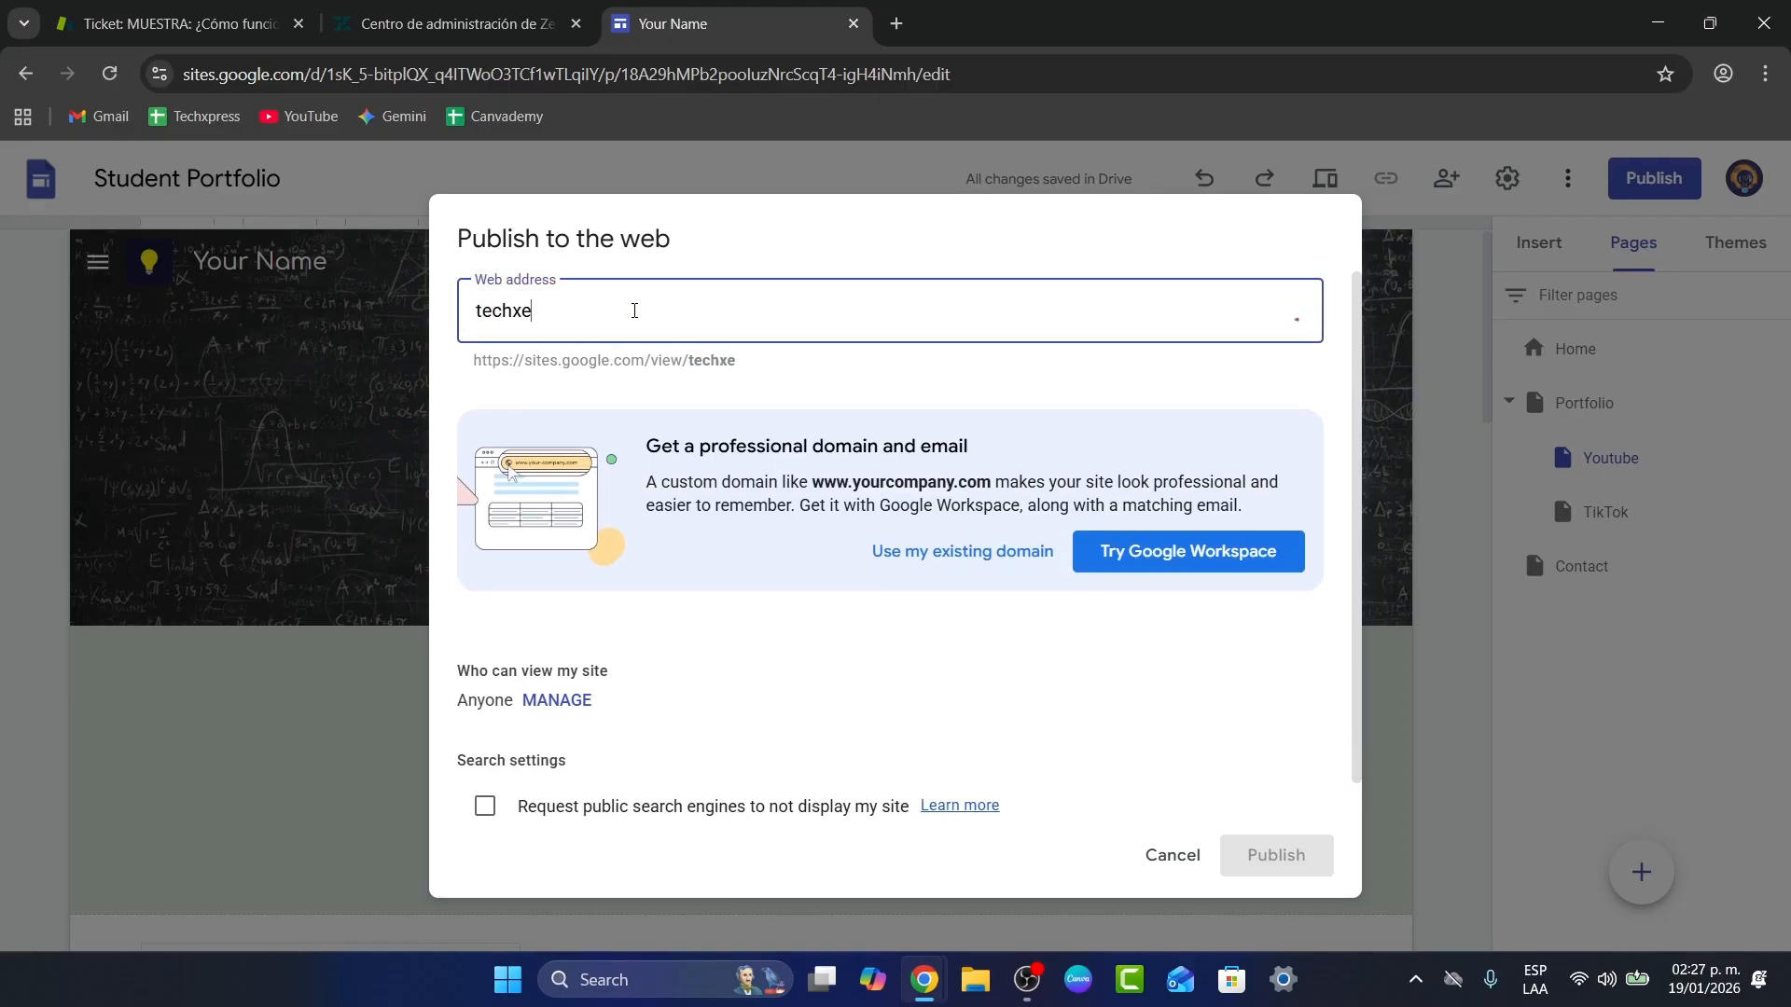
key(BackSpace)
text(pressfol)
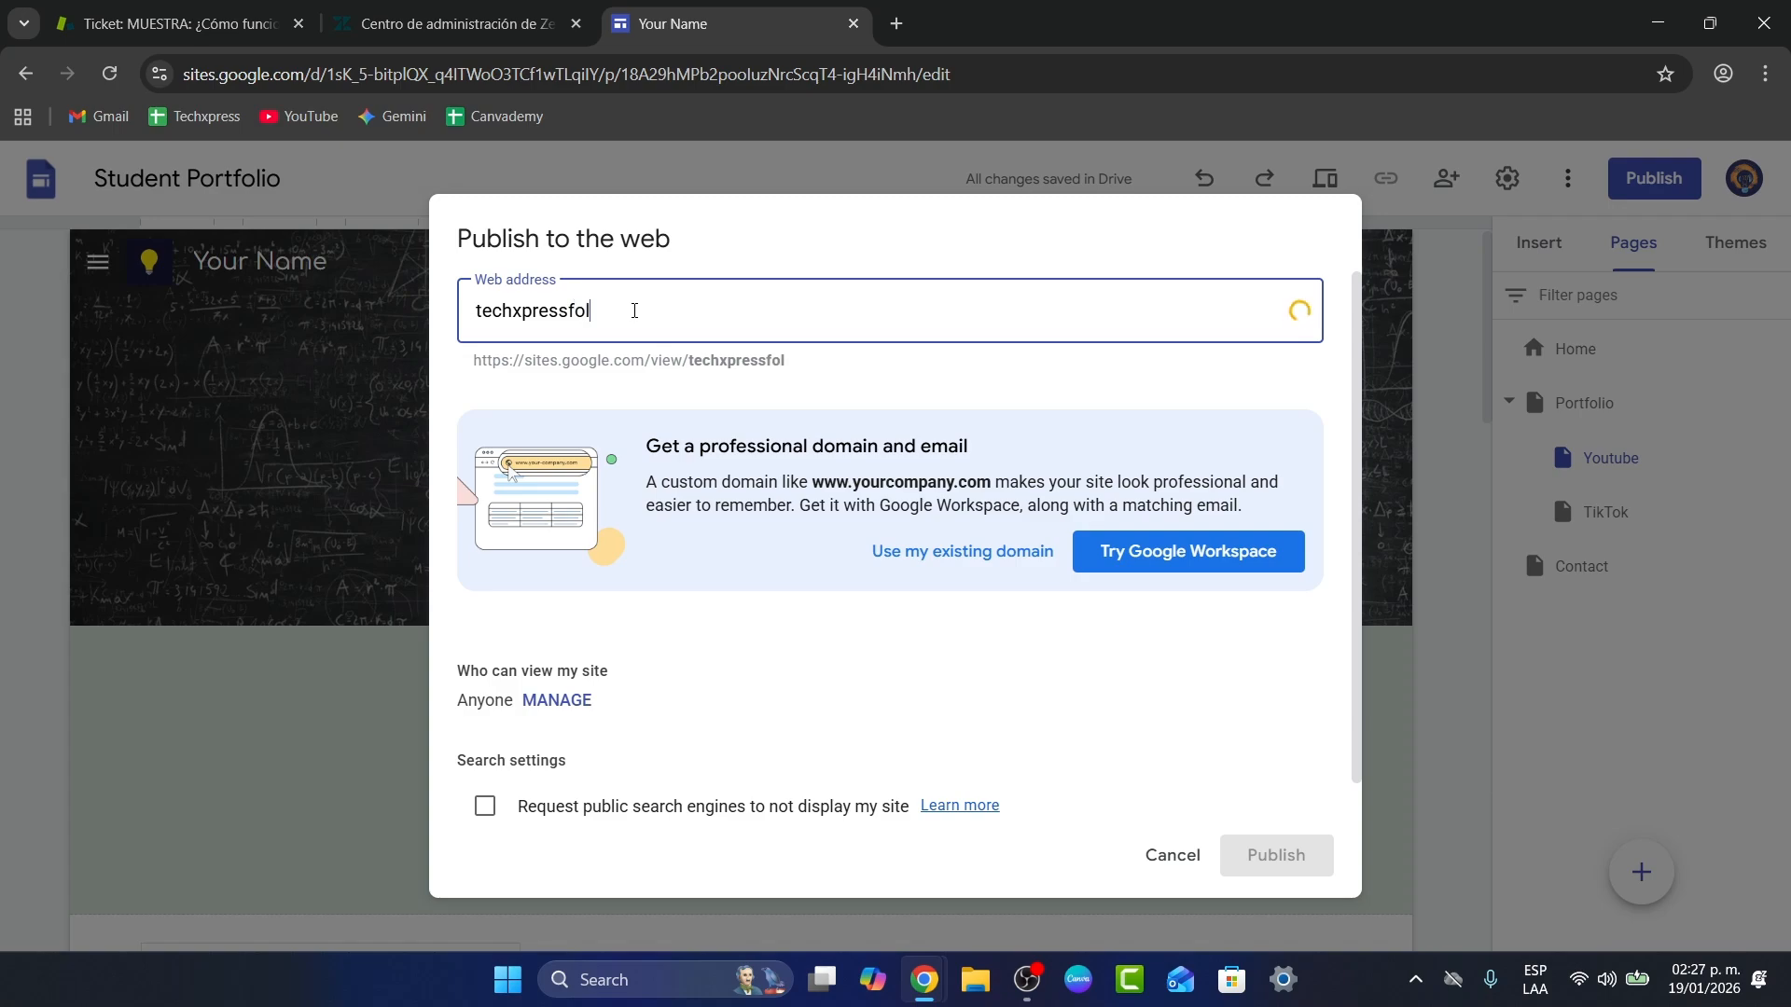
key(BackSpace)
key(BackSpace)
key(BackSpace)
text(portfolio)
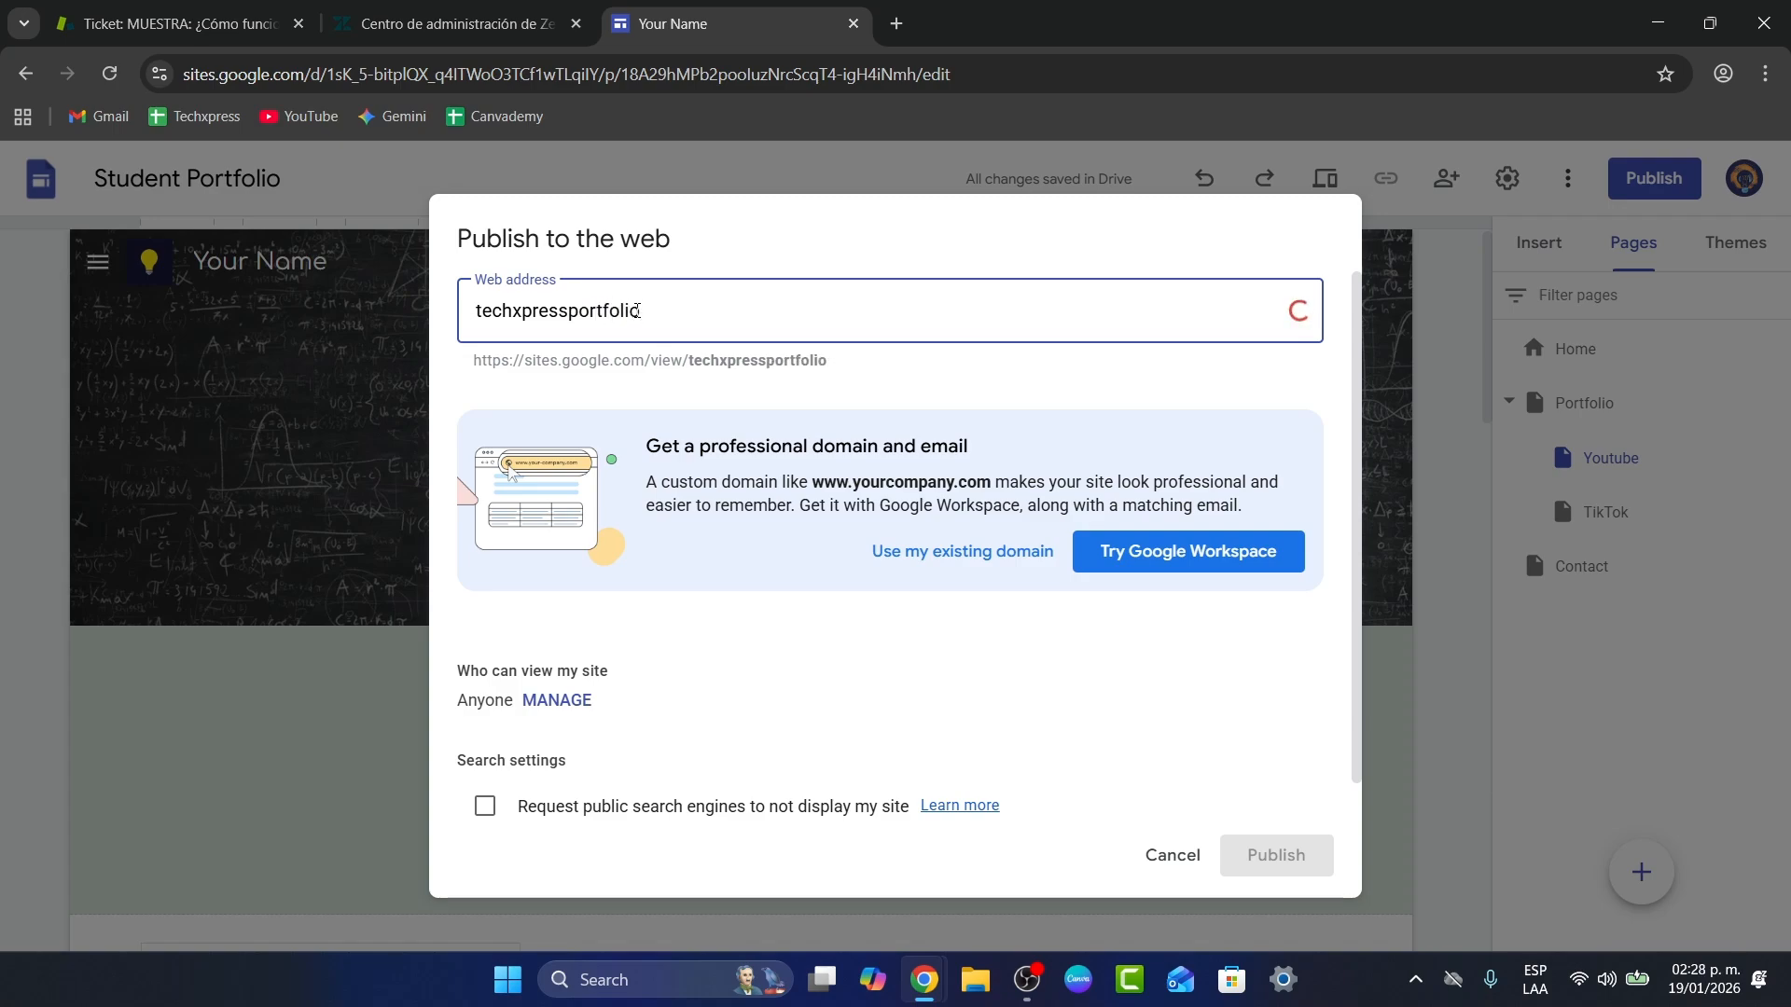
click(1269, 854)
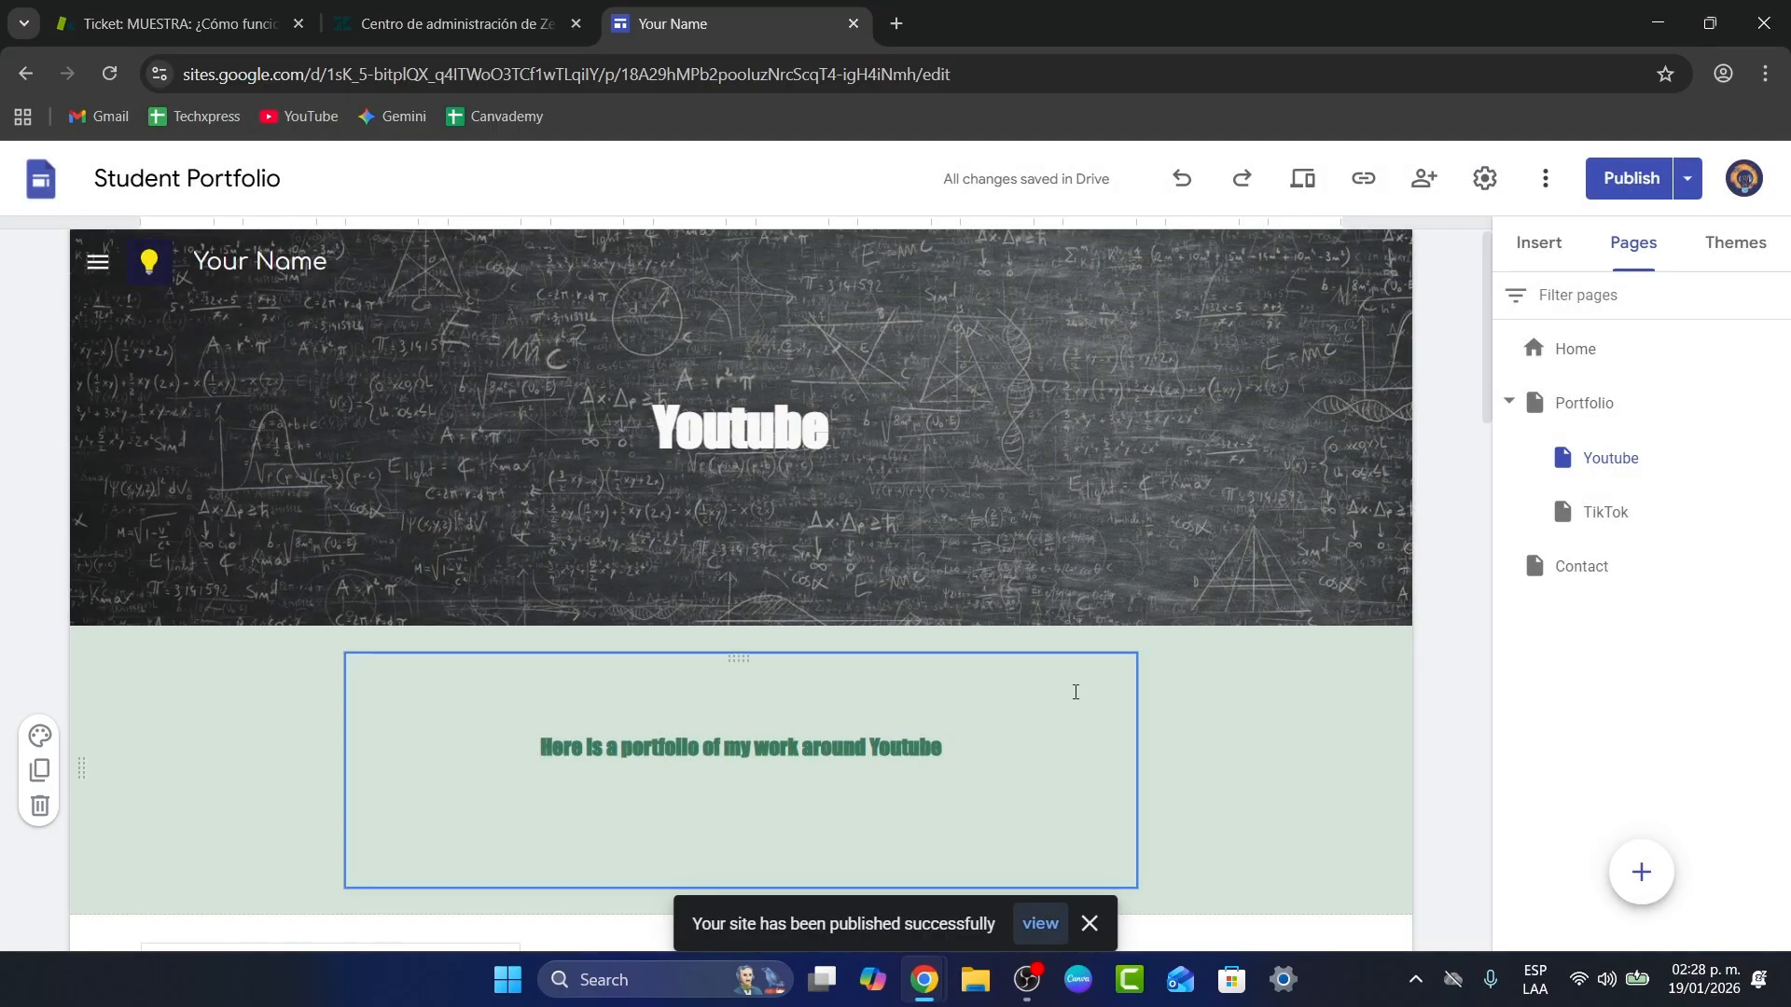
Step: Open the published site from the toast and try its Home link
click(1038, 926)
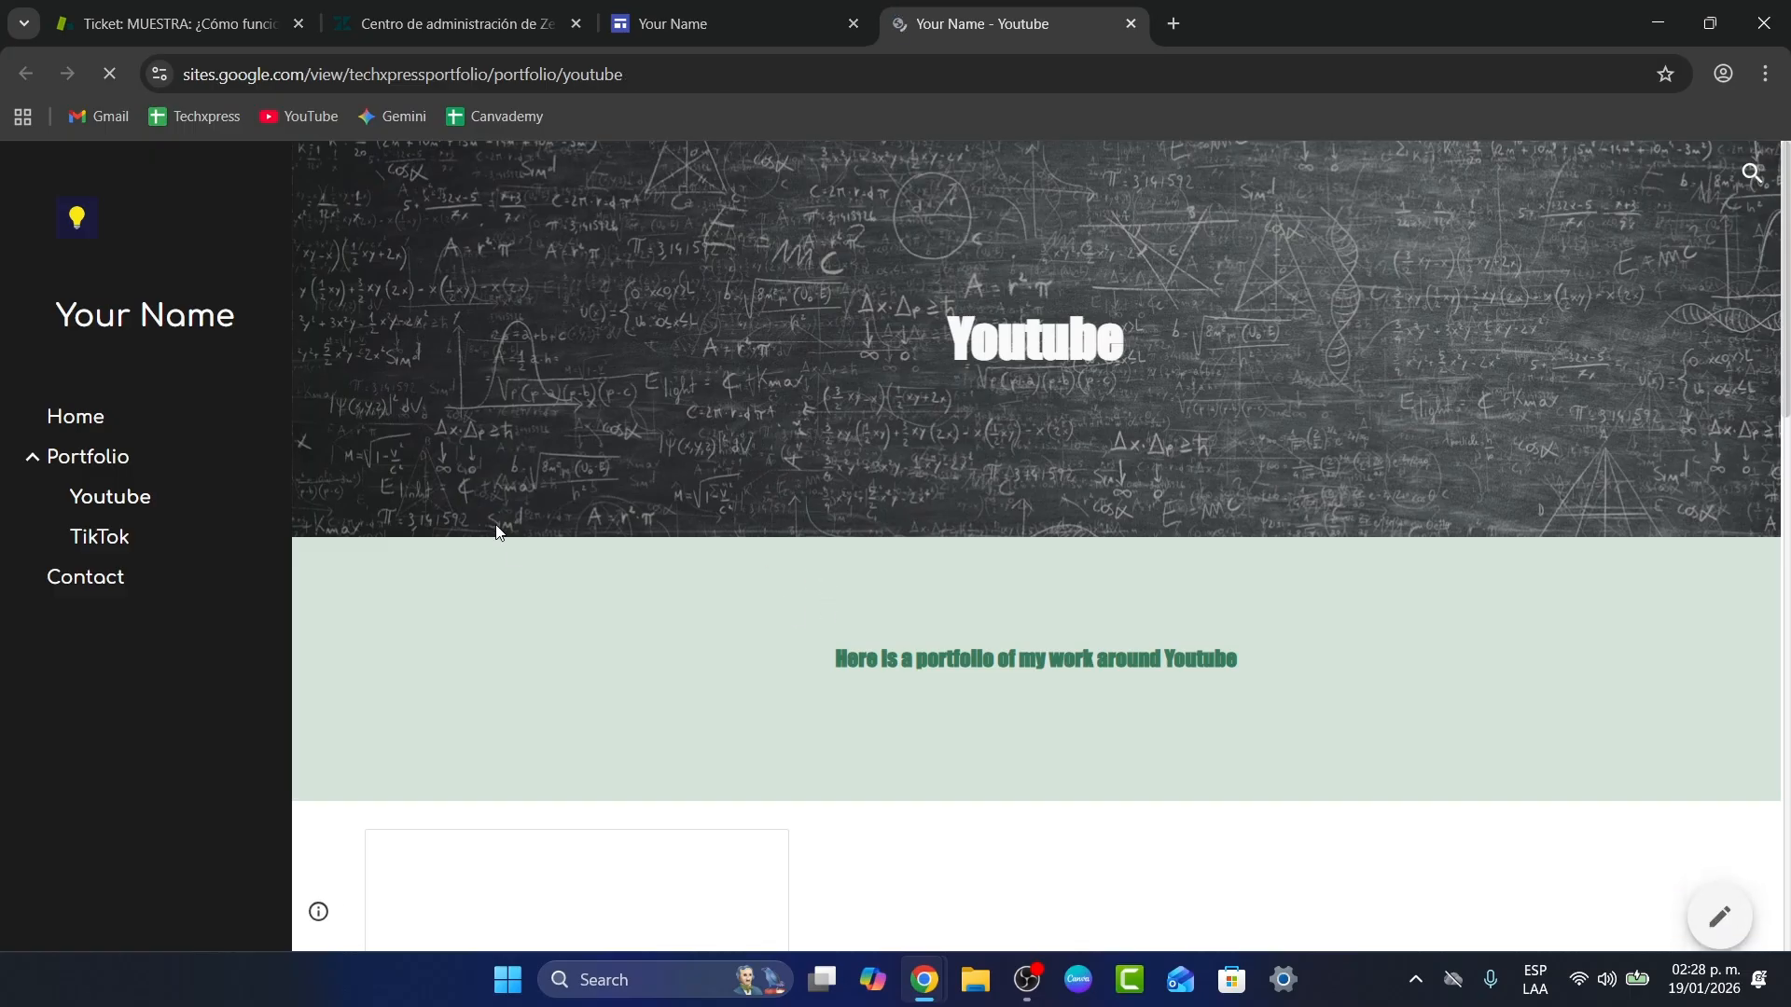
scroll(753, 613, down, 3)
scroll(752, 619, up, 3)
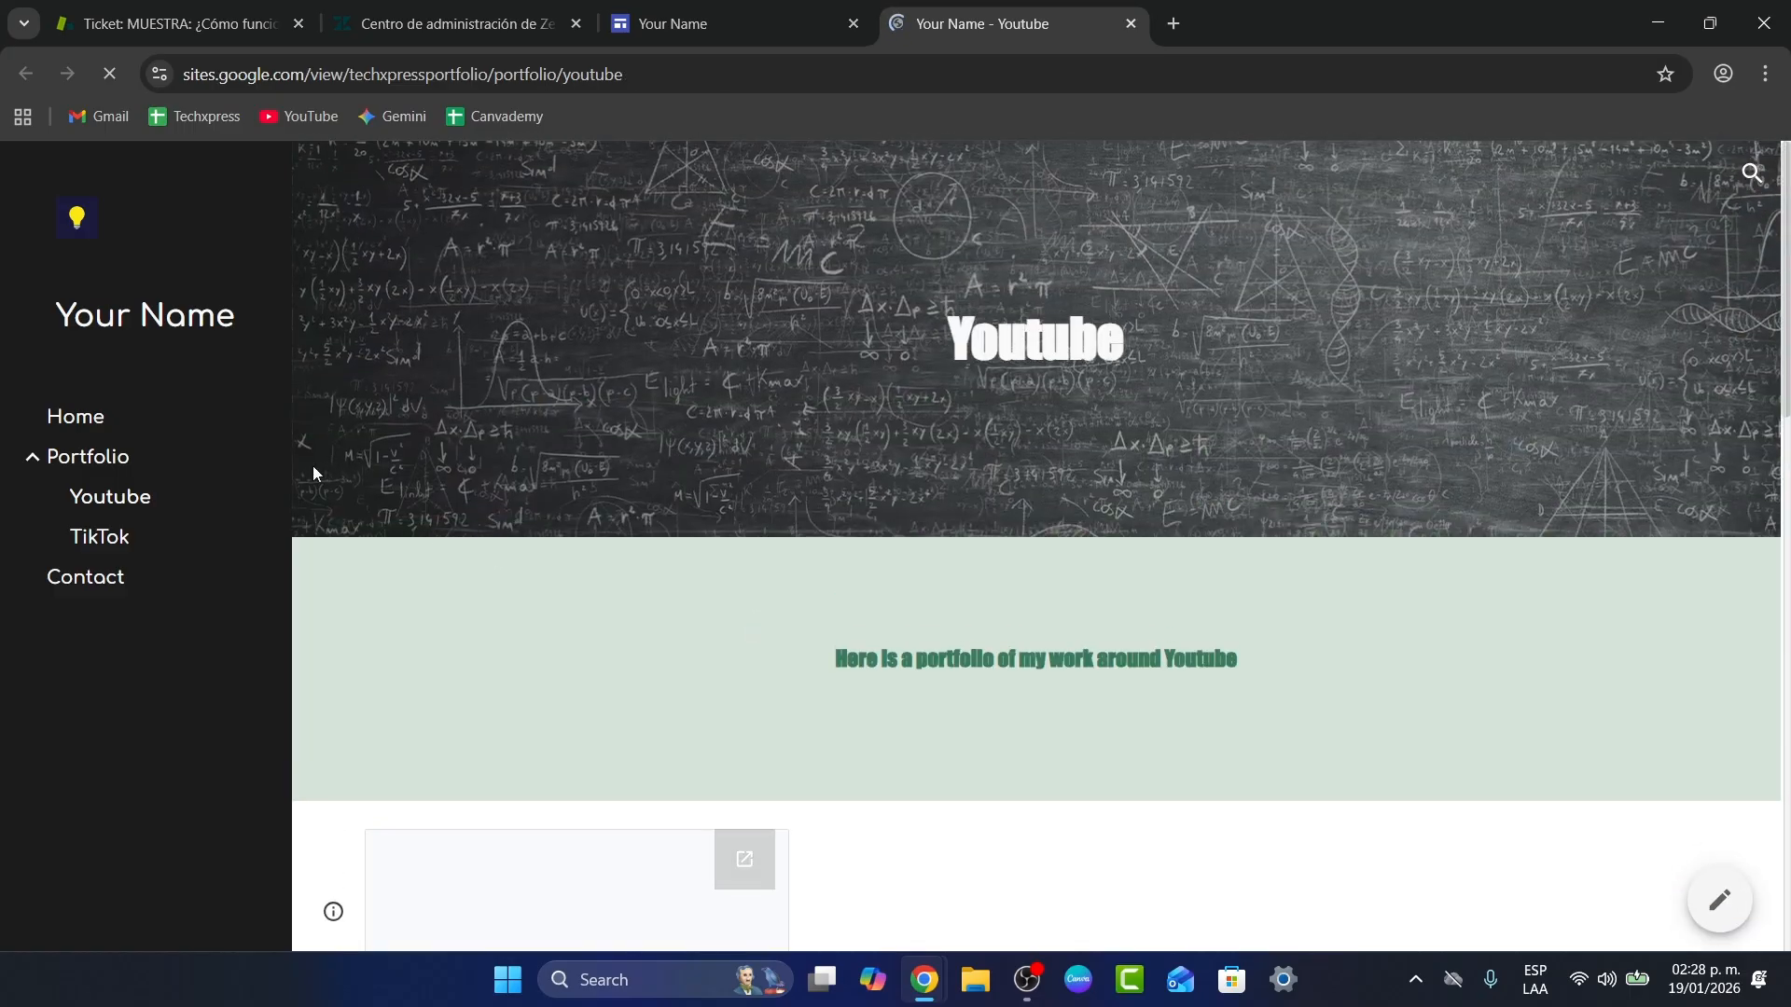
click(139, 425)
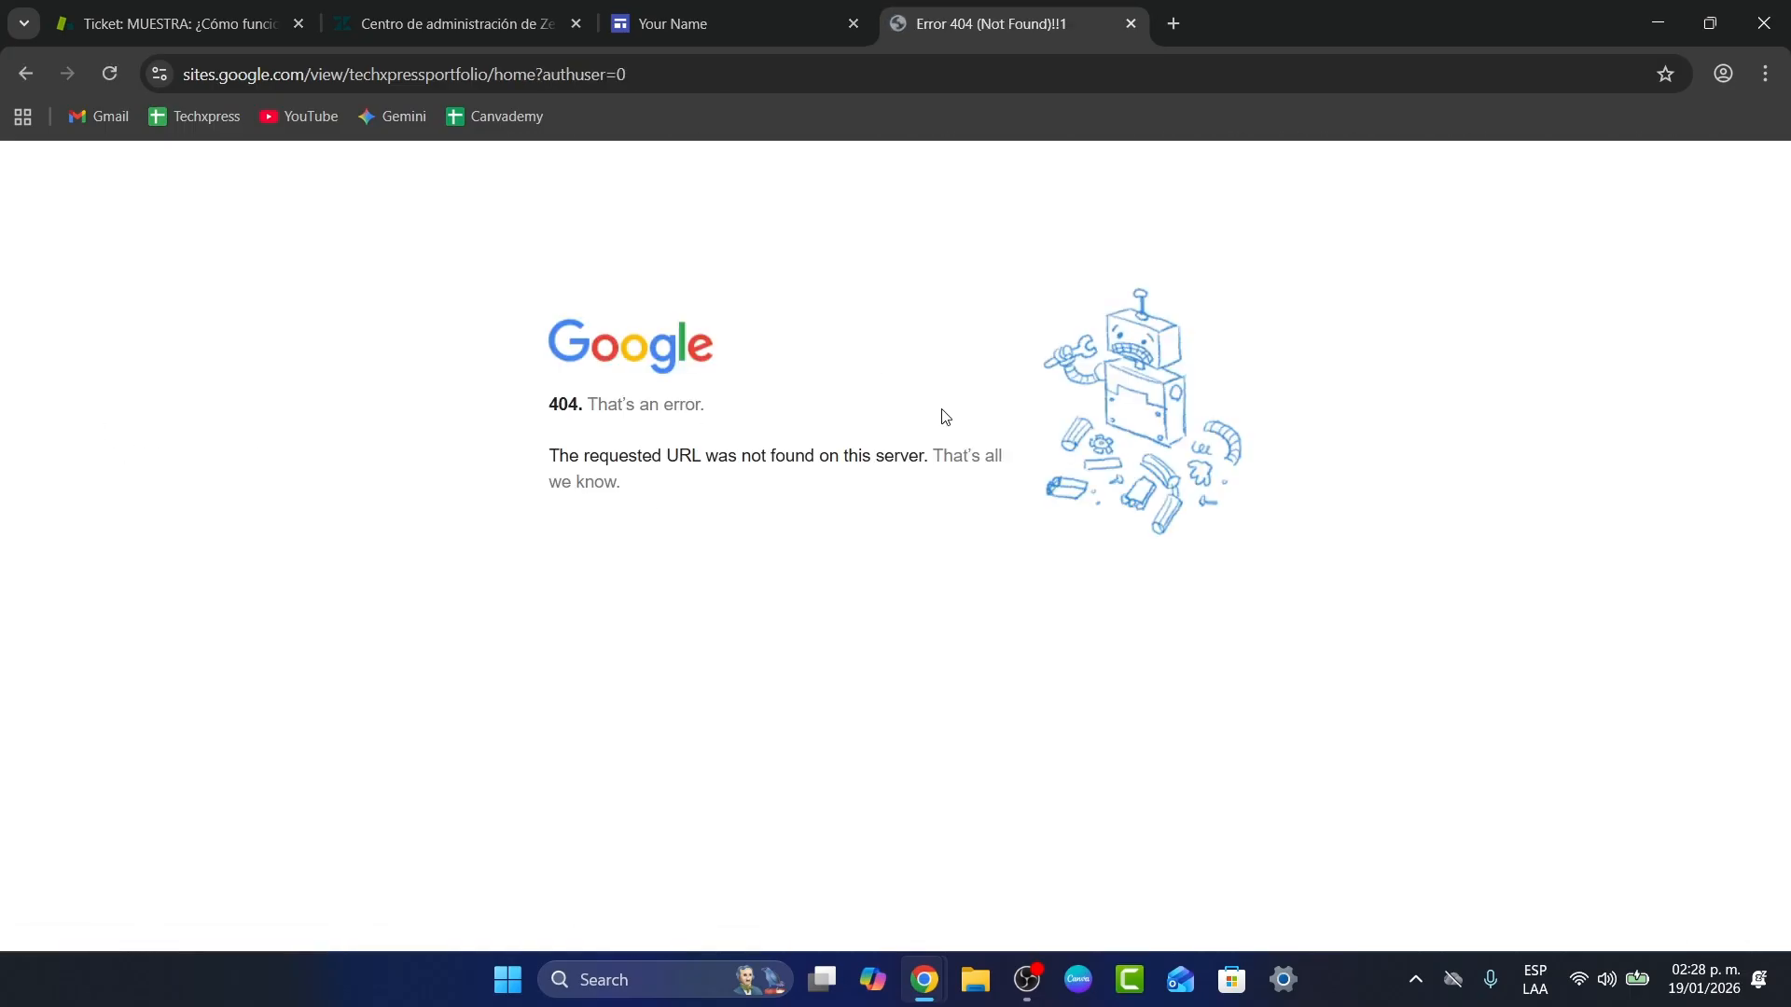
click(706, 11)
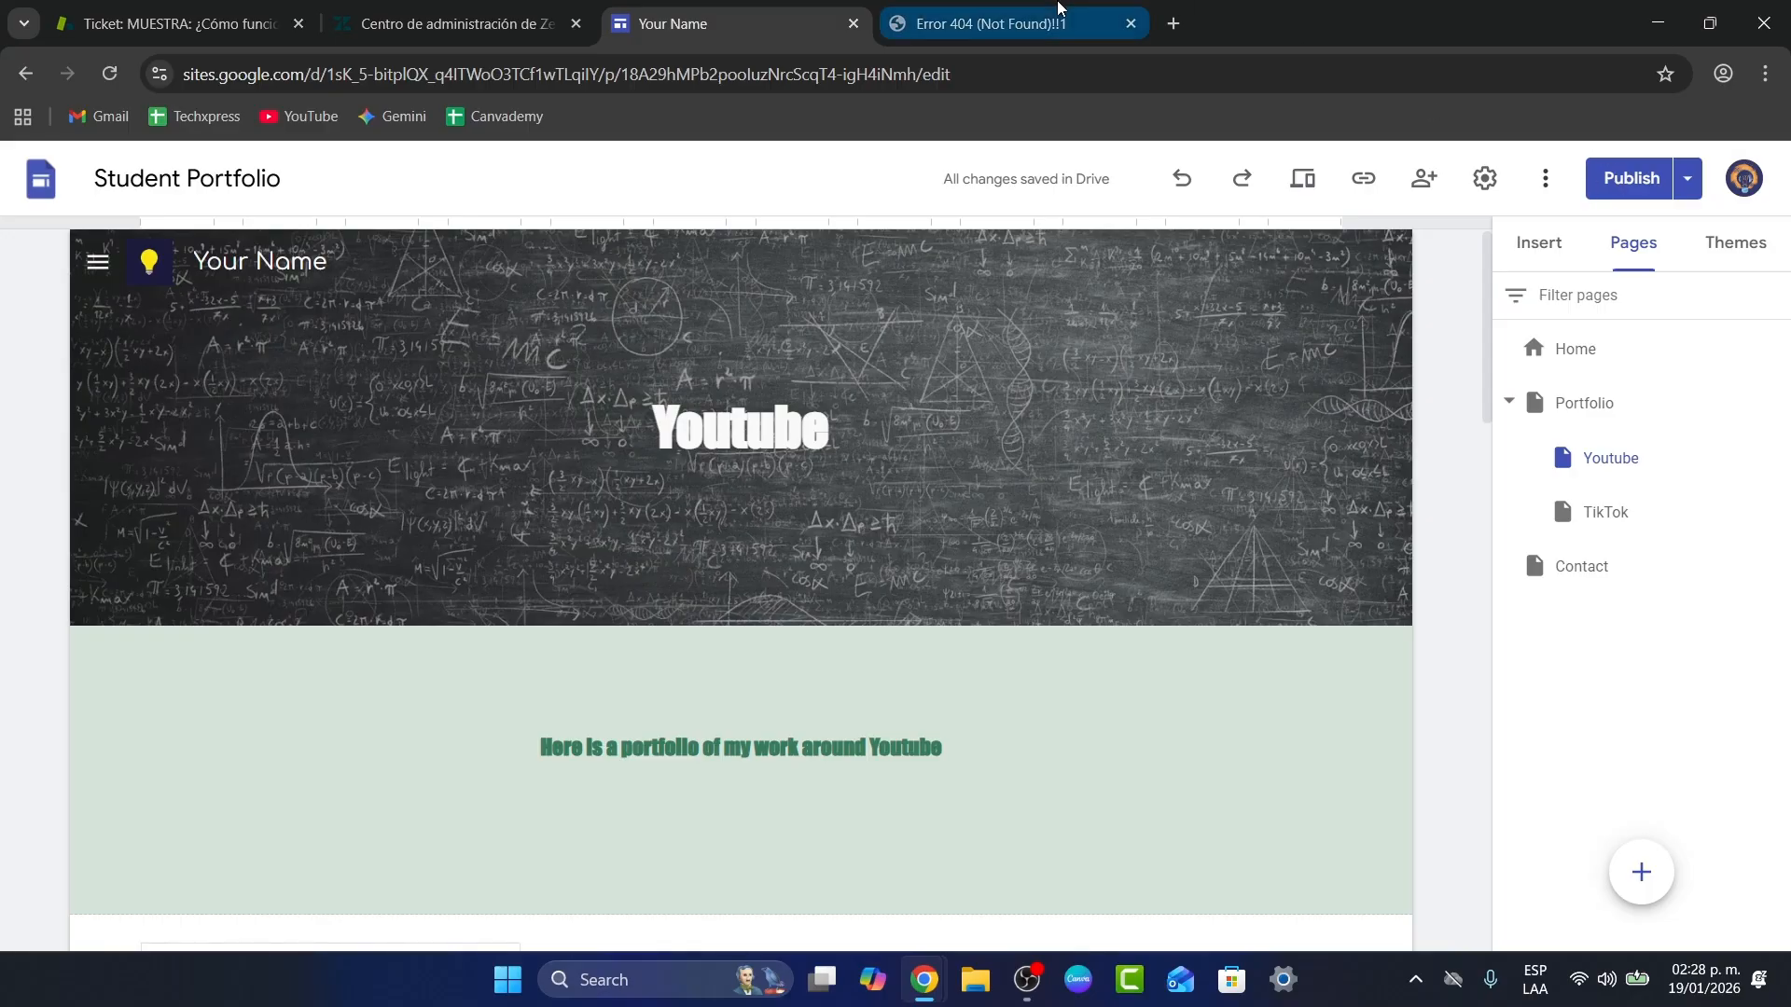
Step: Fix the 404 page by trimming the broken end of the URL to load the site's main address
click(970, 23)
drag(664, 66, 495, 73)
key(BackSpace)
key(Return)
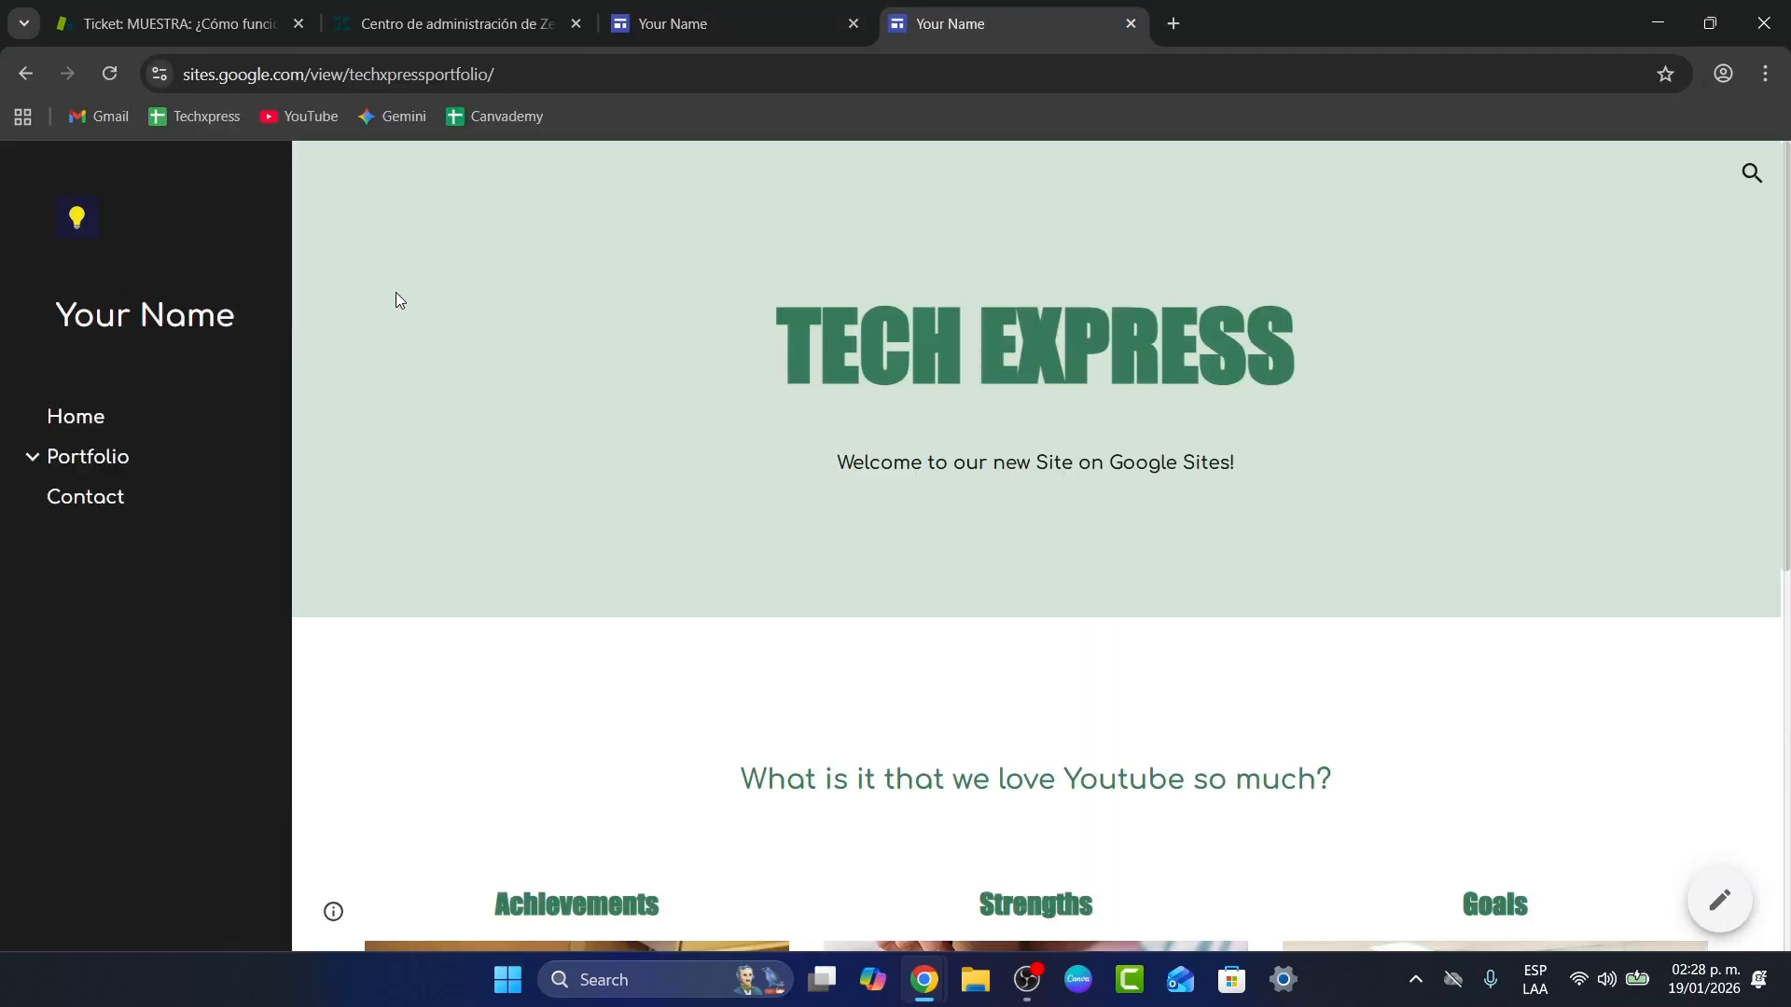
Step: Browse the live Home and Portfolio pages, then return to the editor's Youtube page
scroll(937, 528, down, 8)
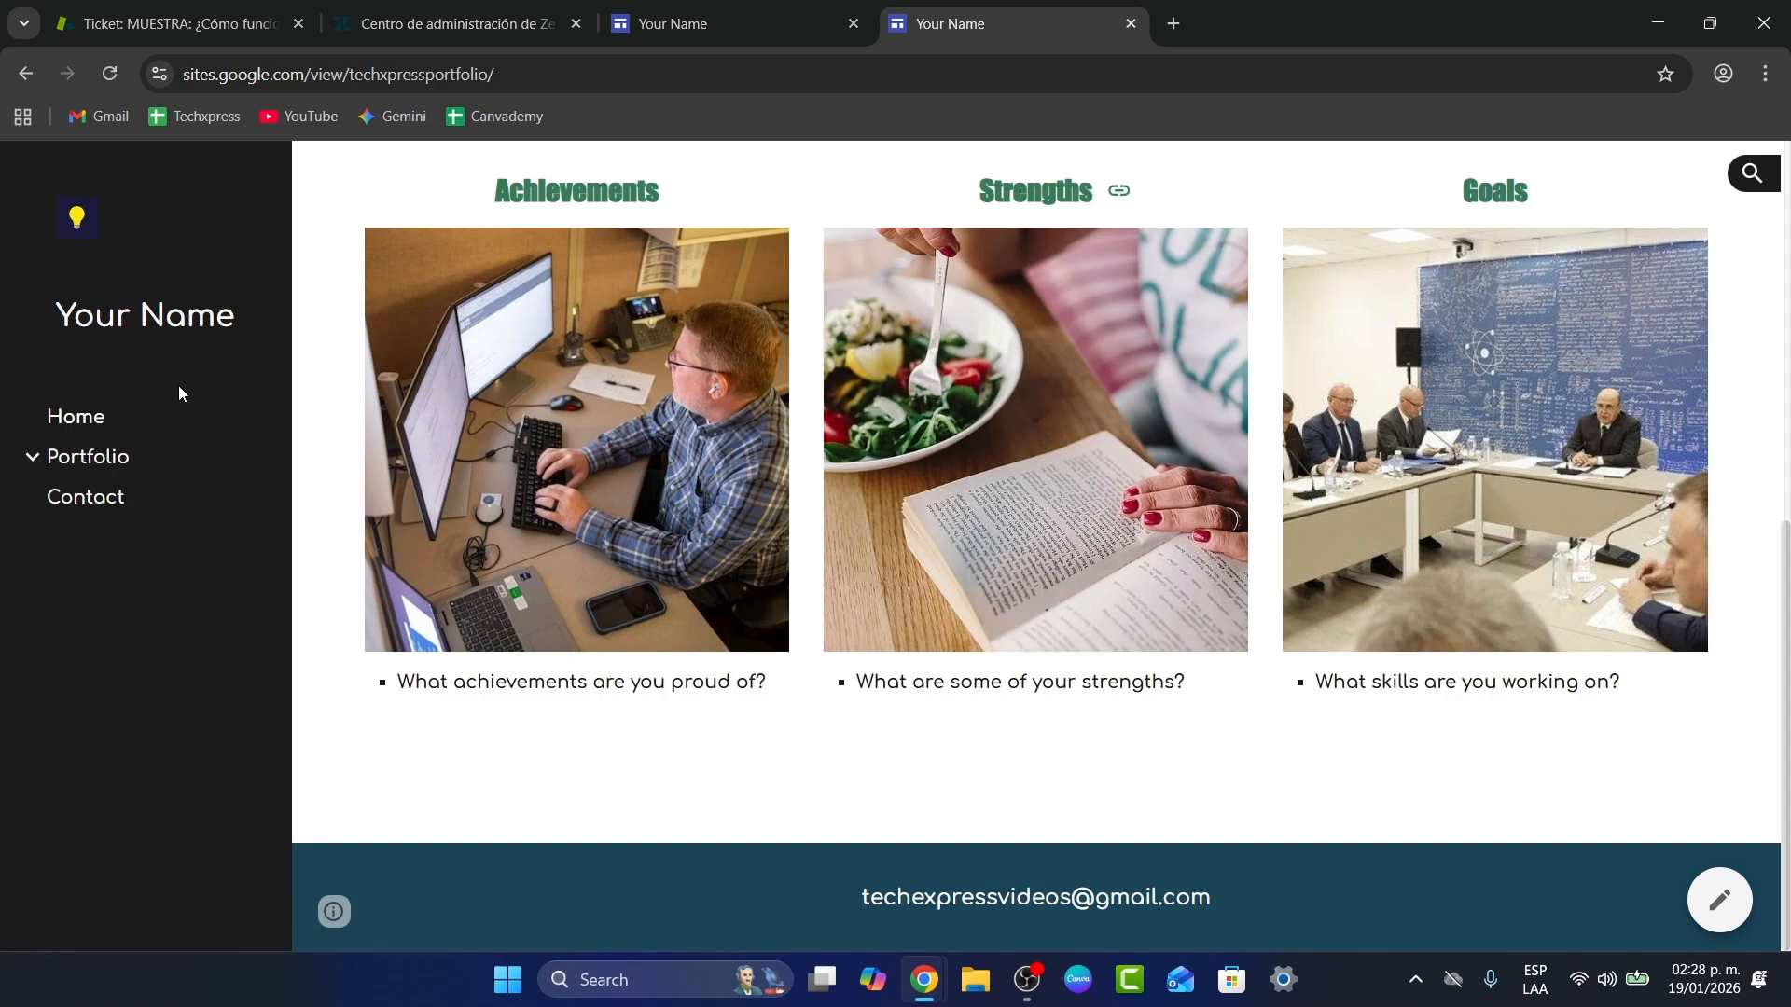
click(107, 422)
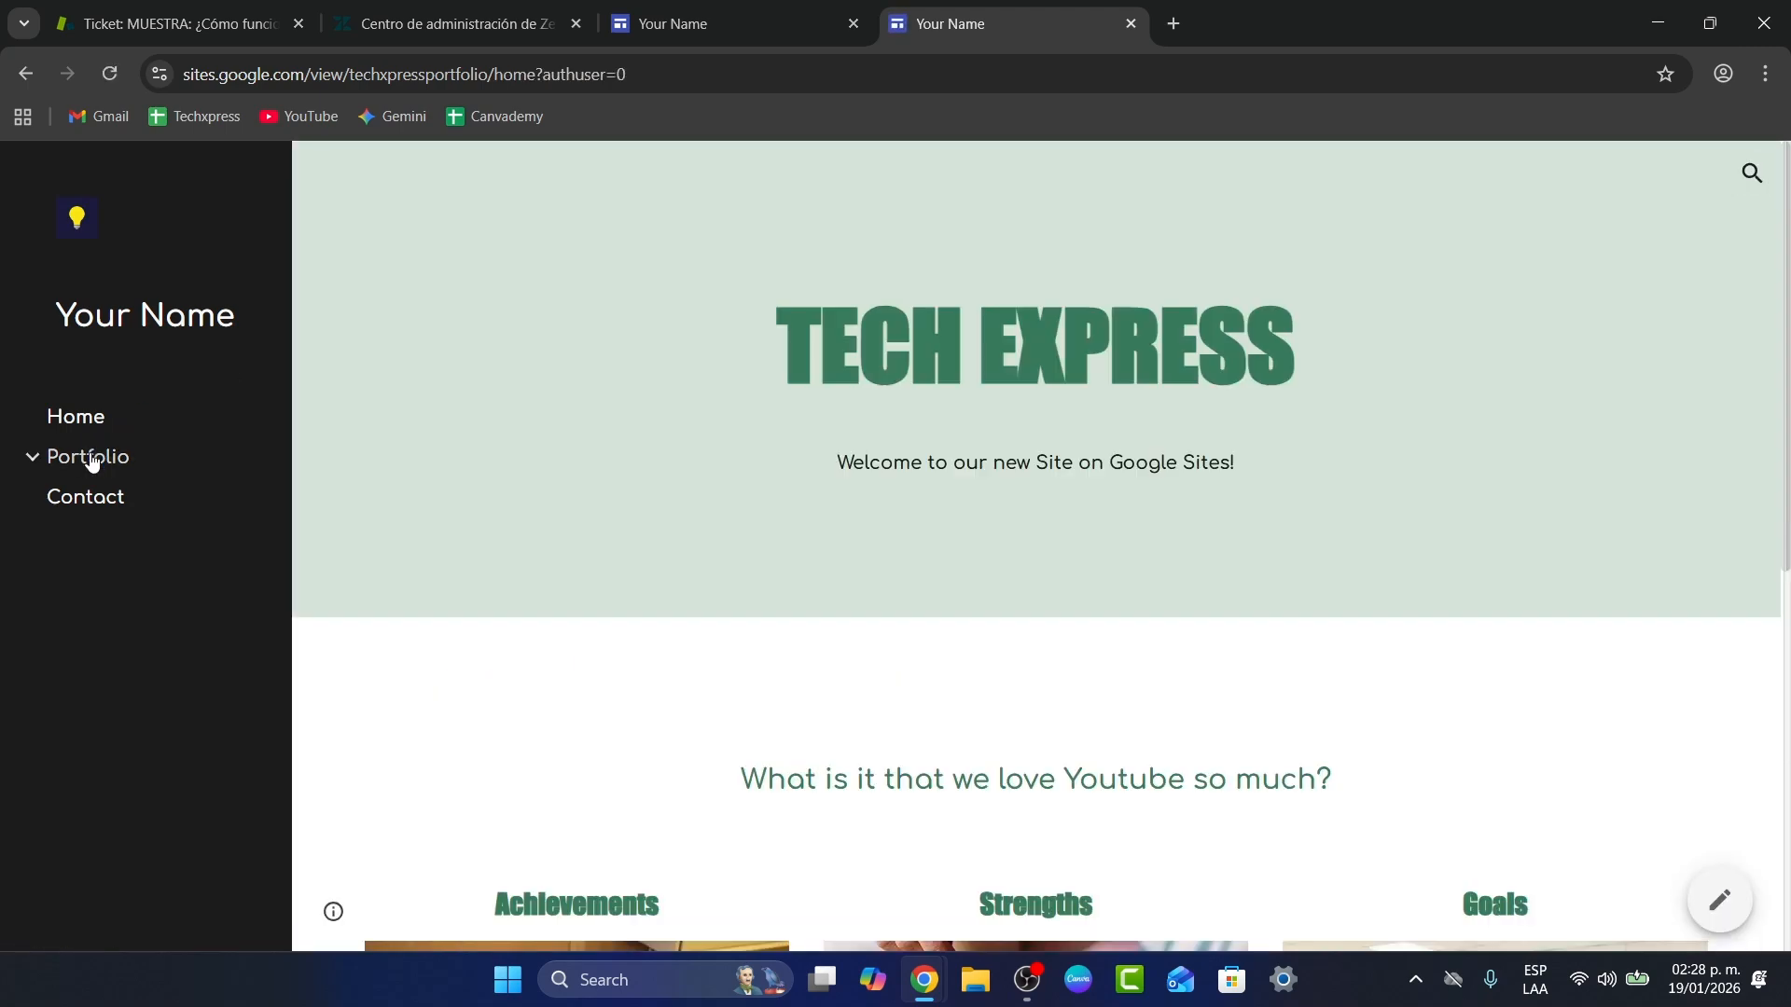
click(91, 469)
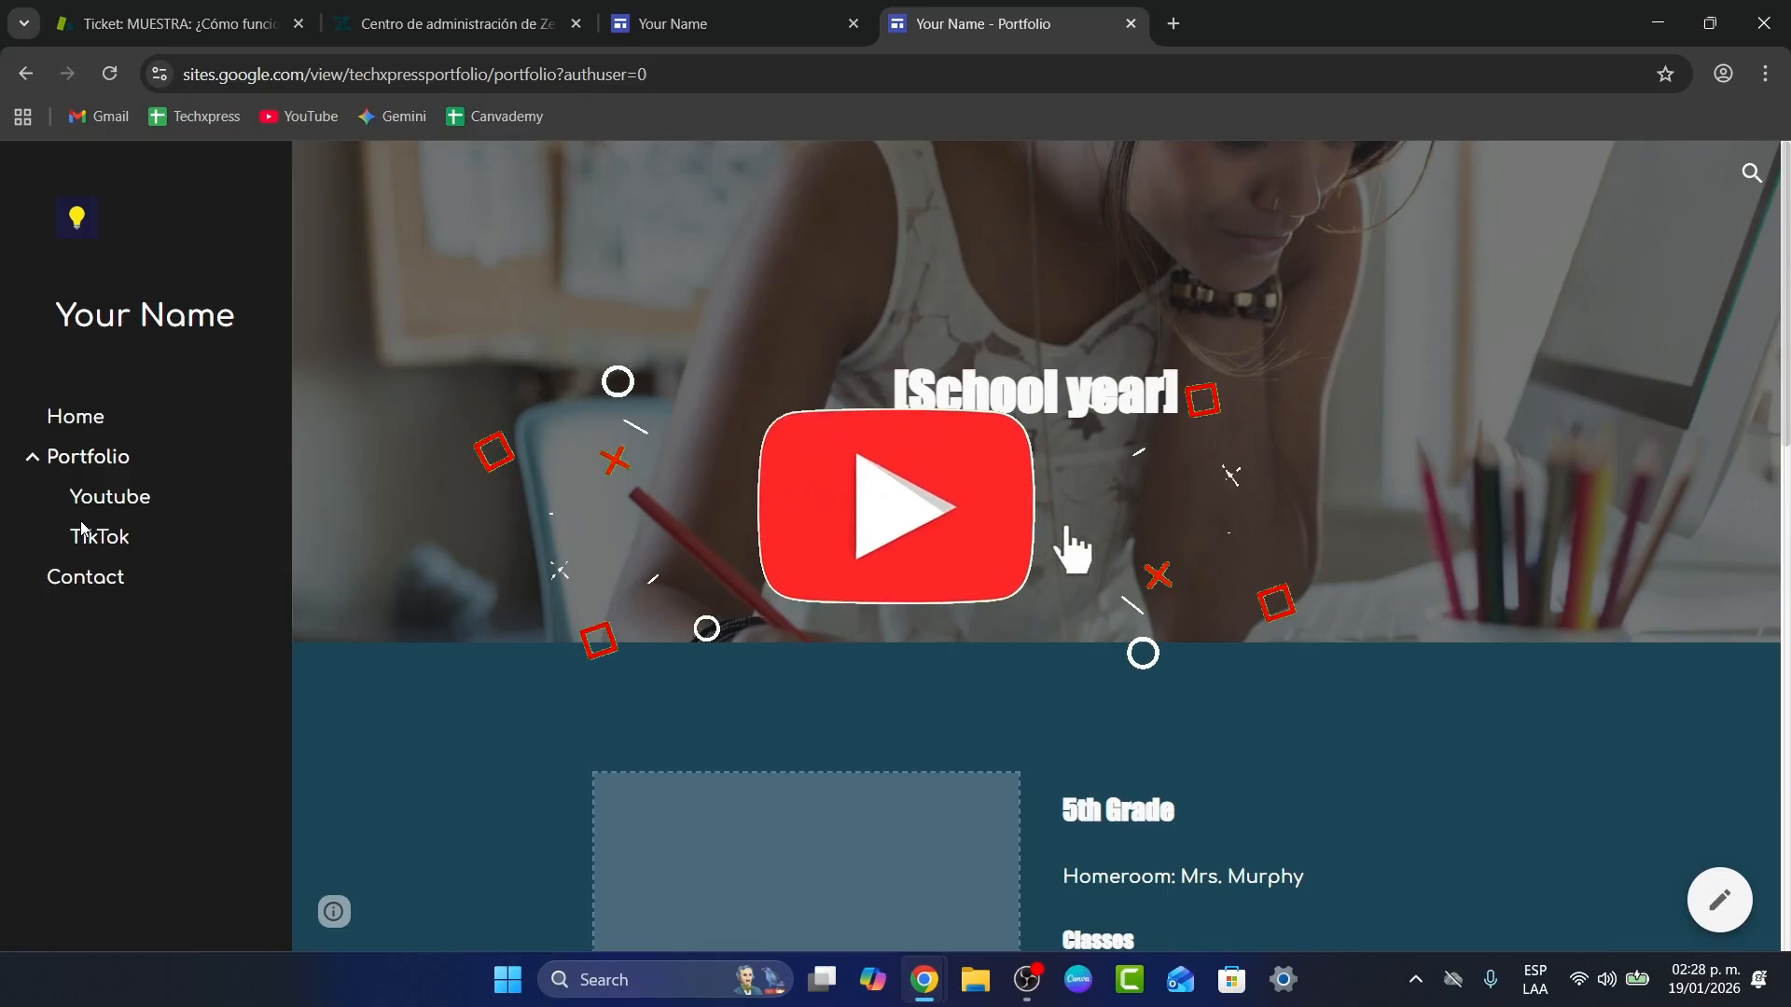
click(765, 9)
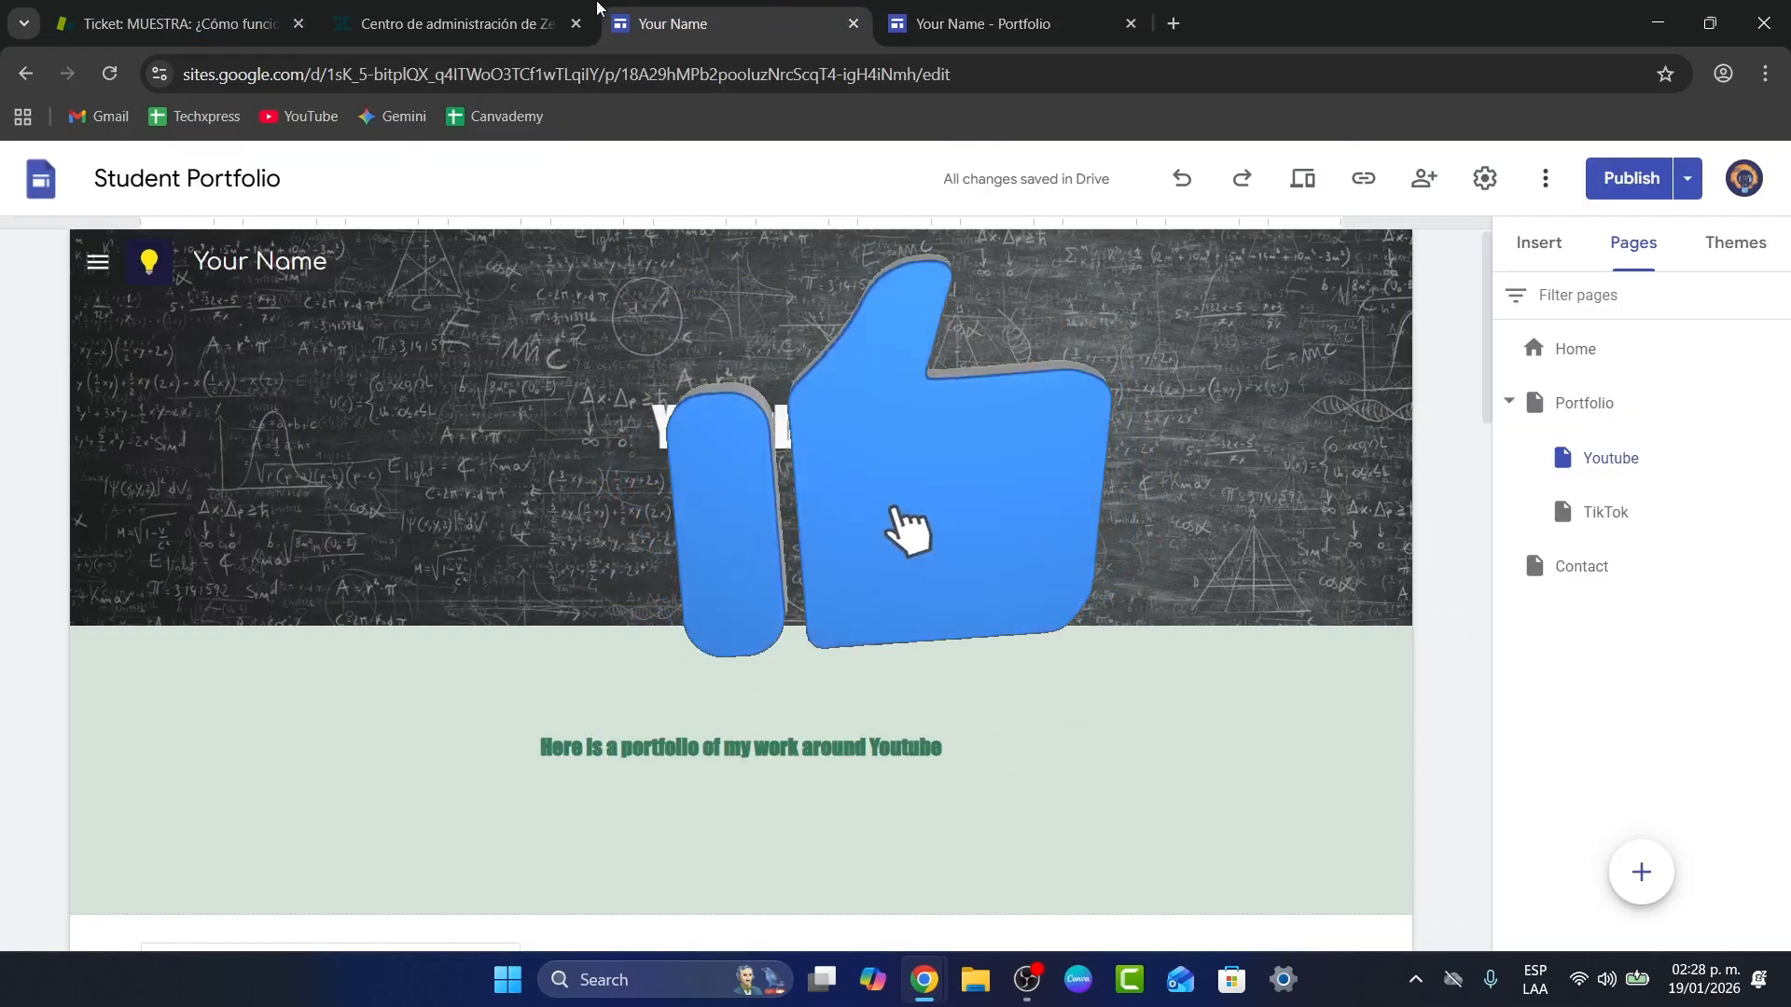
scroll(995, 508, down, 15)
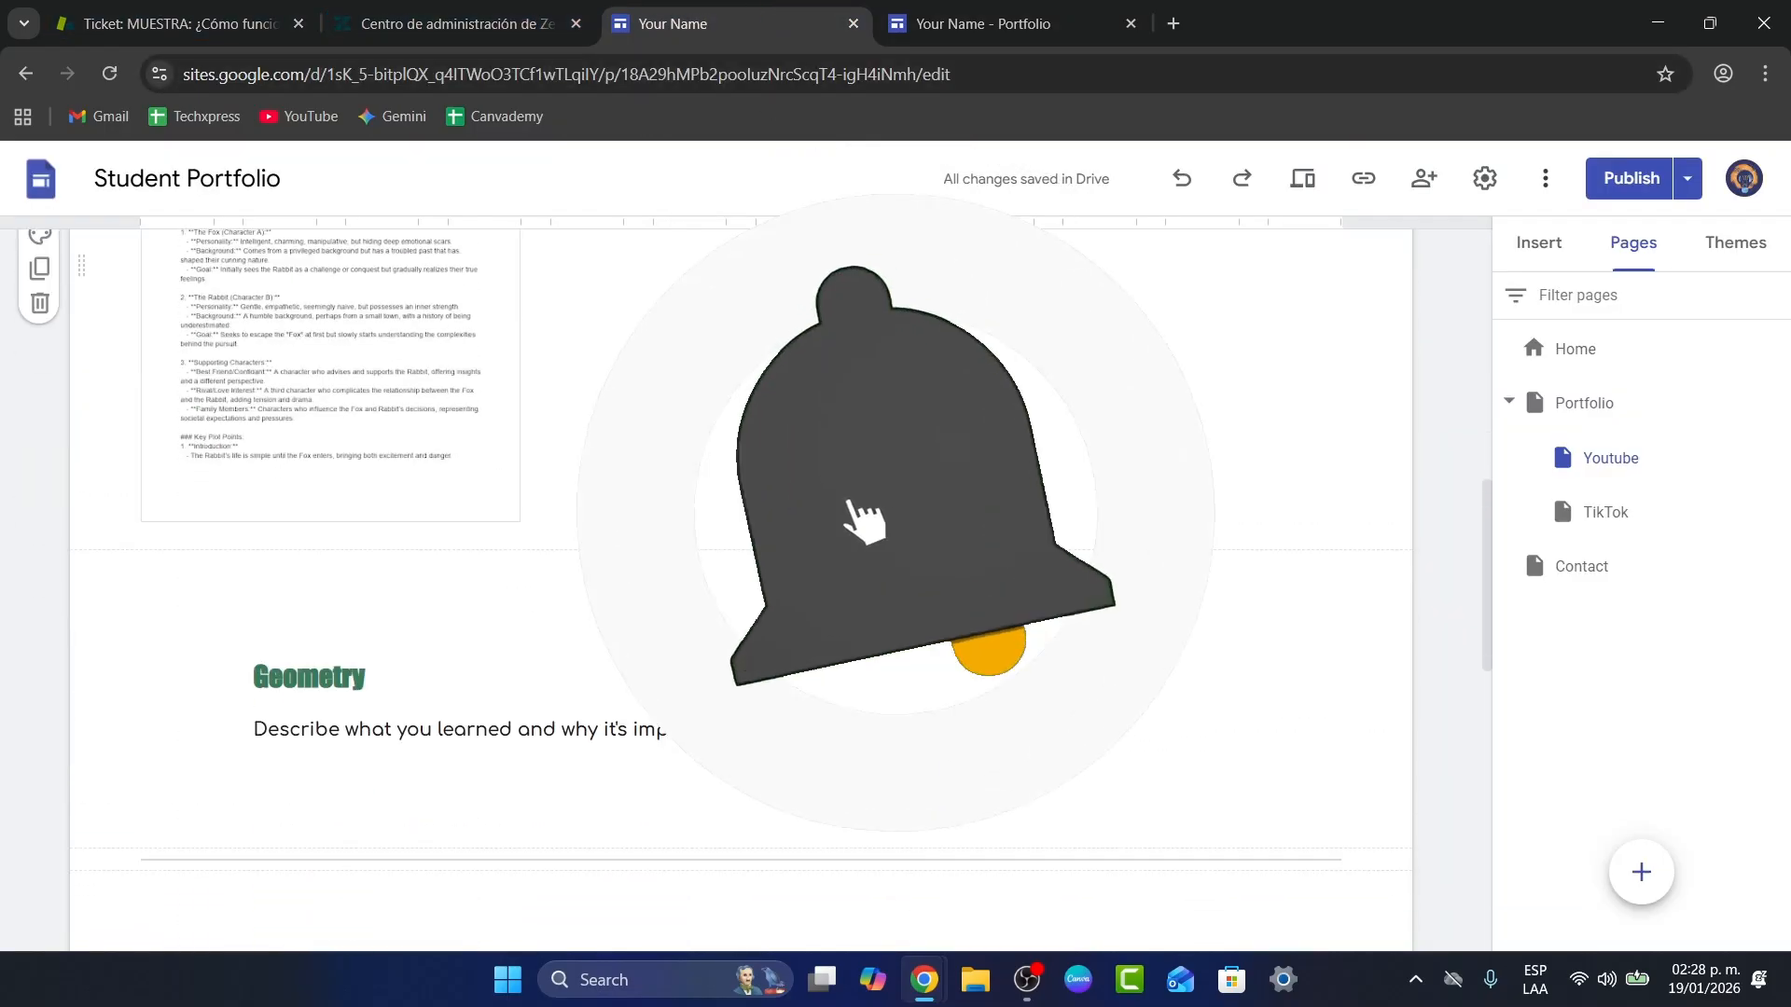